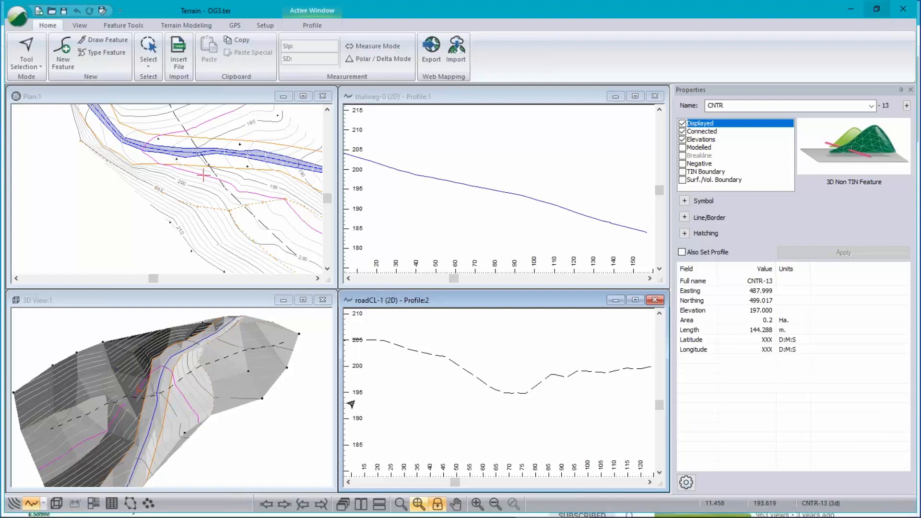
Step: Enlarge the 3D view to fill the workspace and examine the terrain surface with its contours from several angles
mouse_move(611, 283)
click(132, 448)
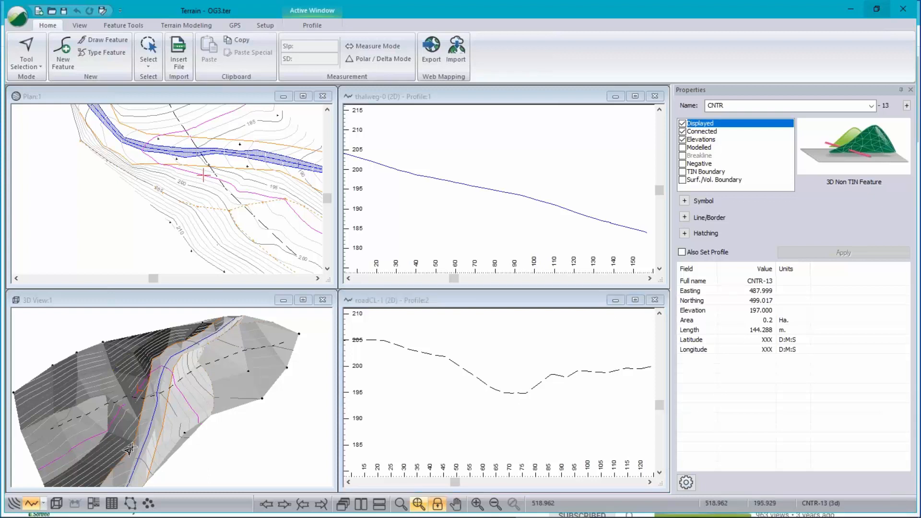
drag(129, 449, 187, 315)
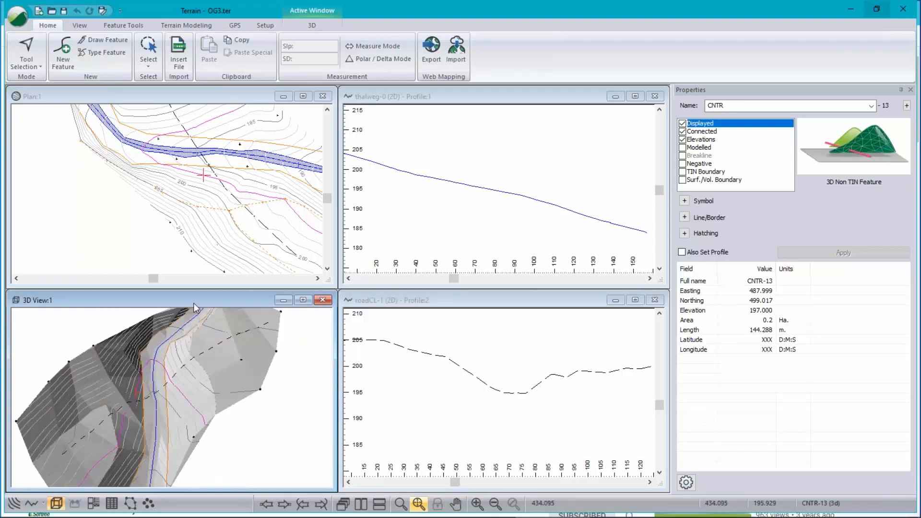
double_click(193, 303)
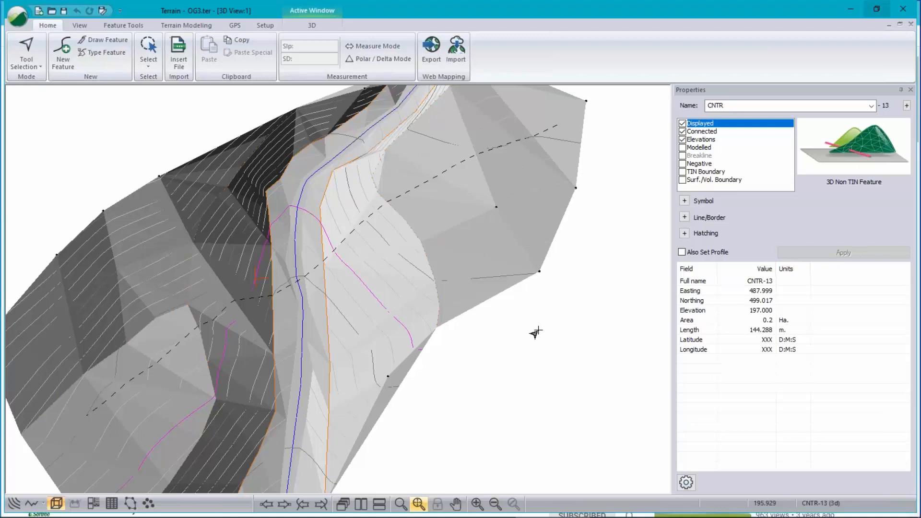
drag(536, 332, 392, 293)
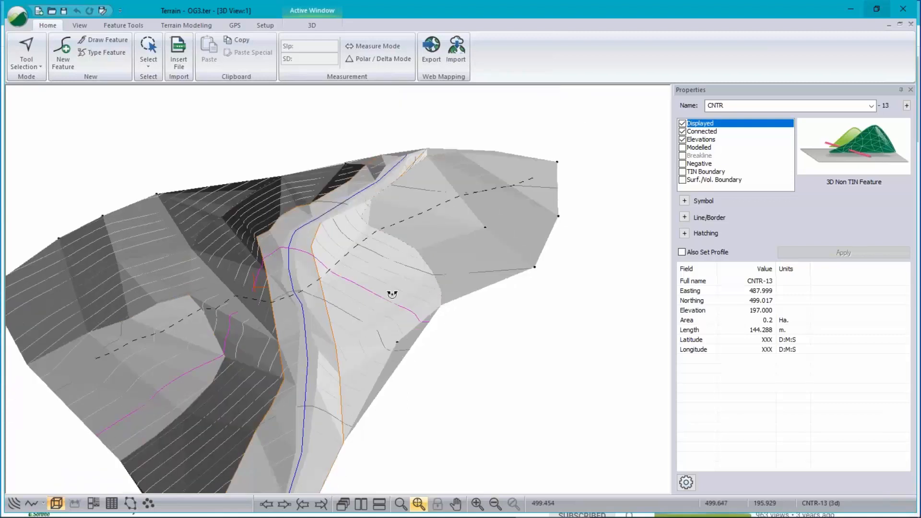
drag(392, 294, 380, 315)
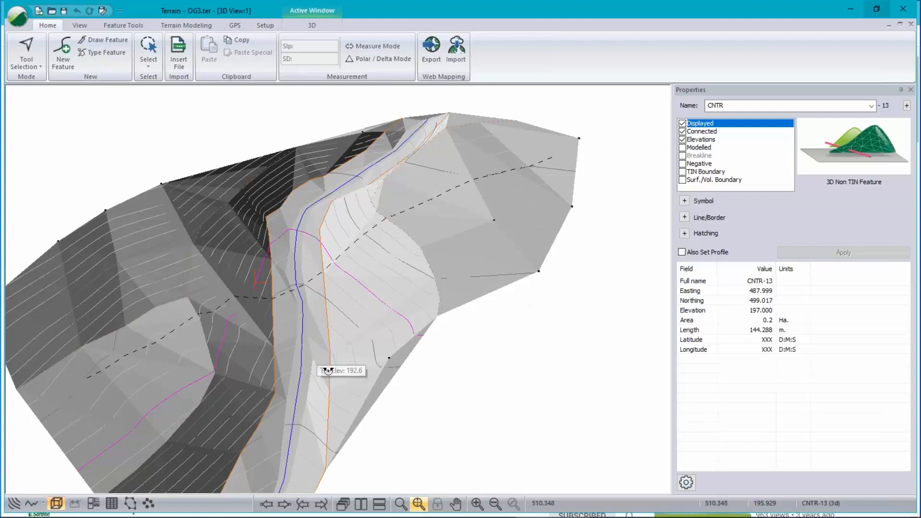
middle_drag(328, 371, 390, 261)
Step: Delete the TIN and contours of the terrain, working in the plan view
click(14, 504)
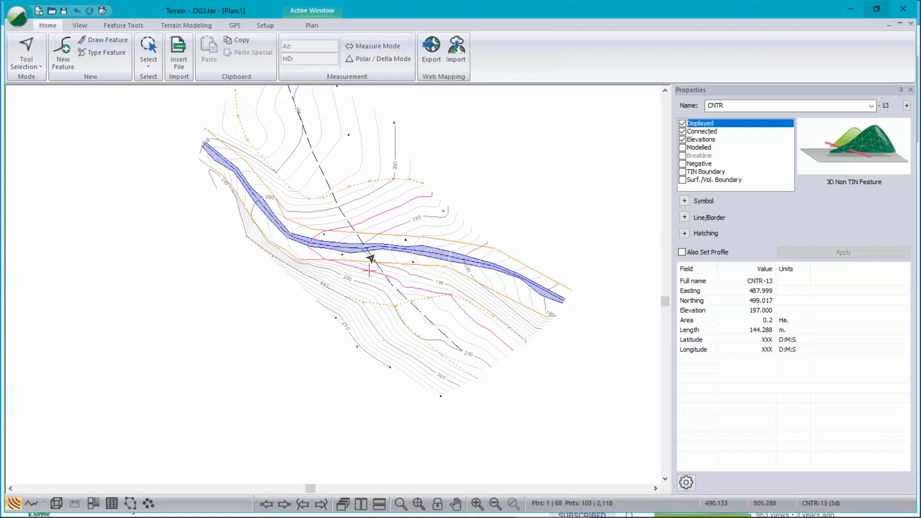
scroll(370, 259, up, 3)
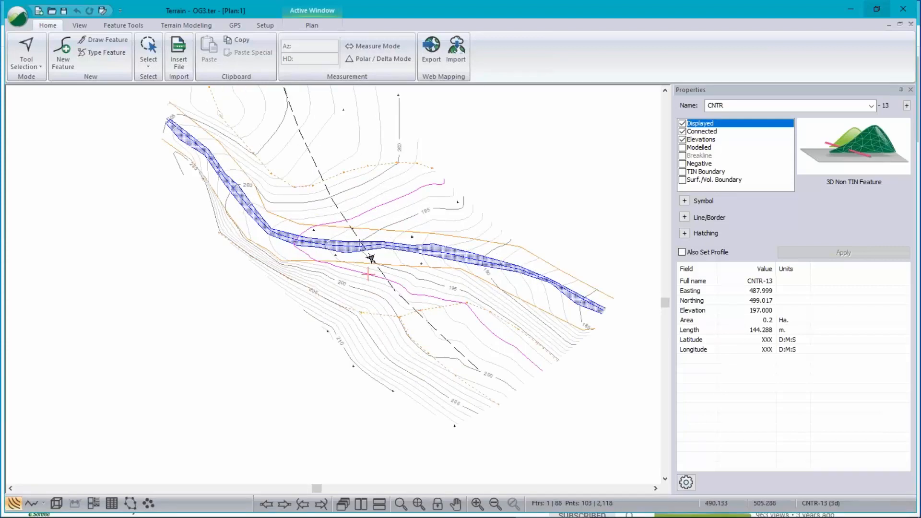
scroll(371, 259, up, 1)
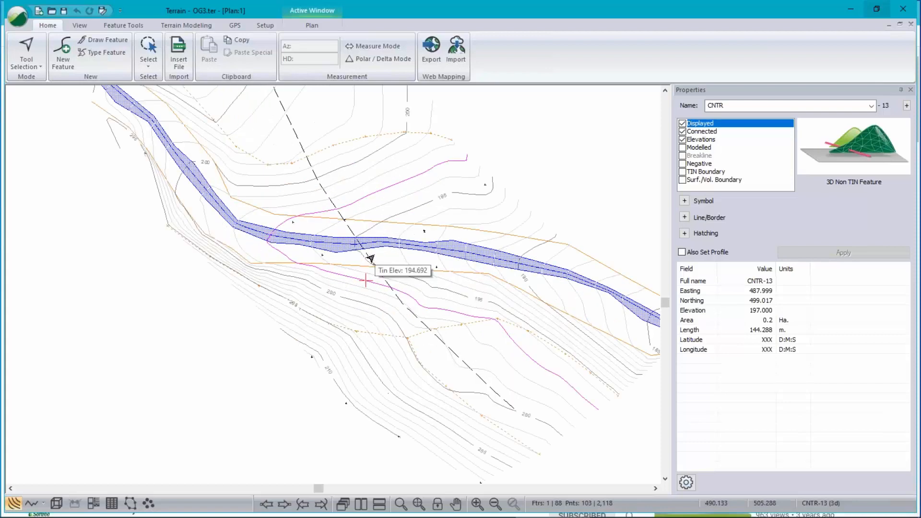
scroll(370, 259, up, 1)
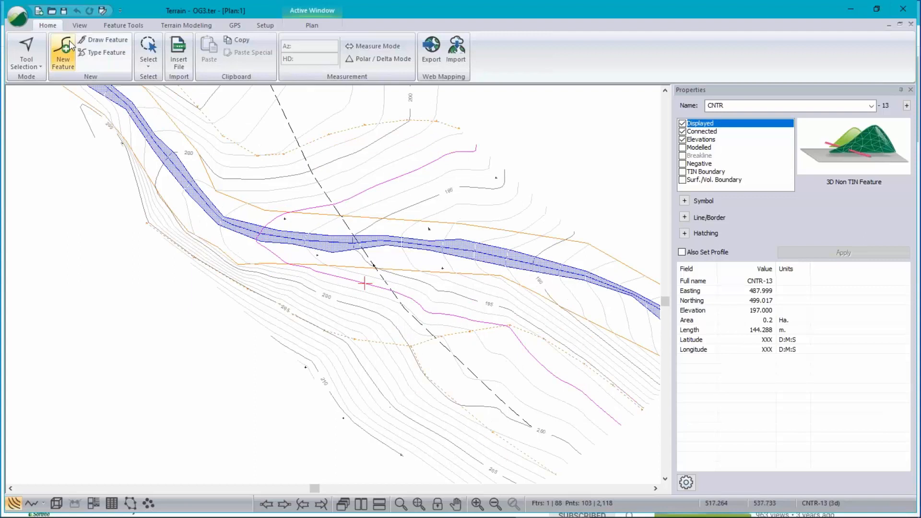
scroll(69, 41, down, 3)
click(52, 62)
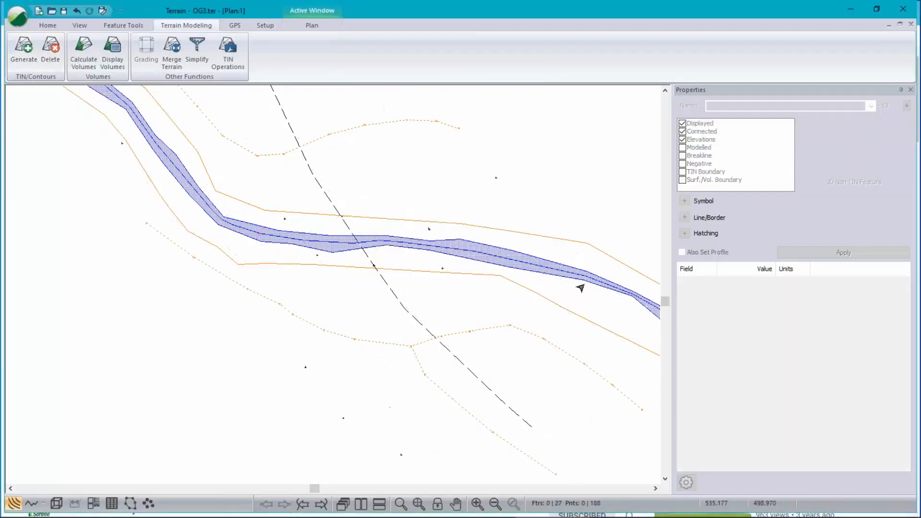
Step: Inspect the properties of the upper bench line, the upper toe line and the thalweg in the plan view
scroll(579, 288, down, 2)
middle_drag(551, 267, 438, 292)
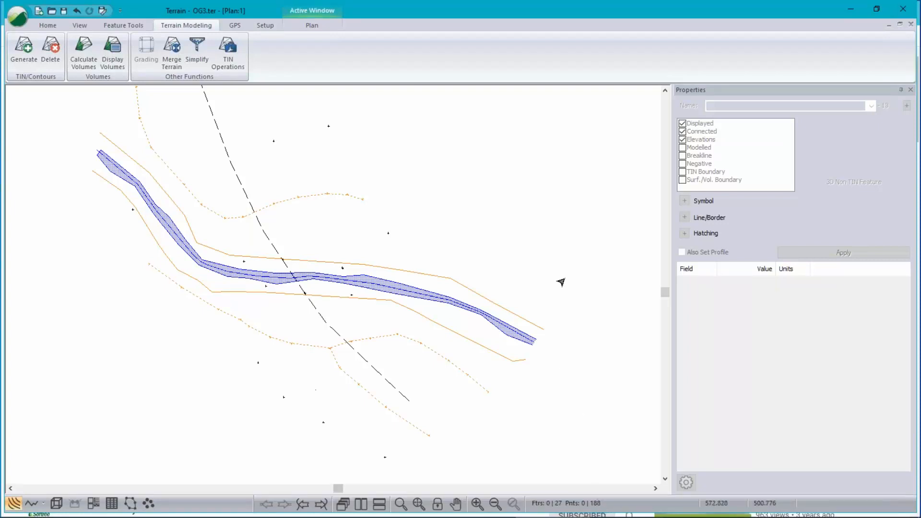
click(201, 204)
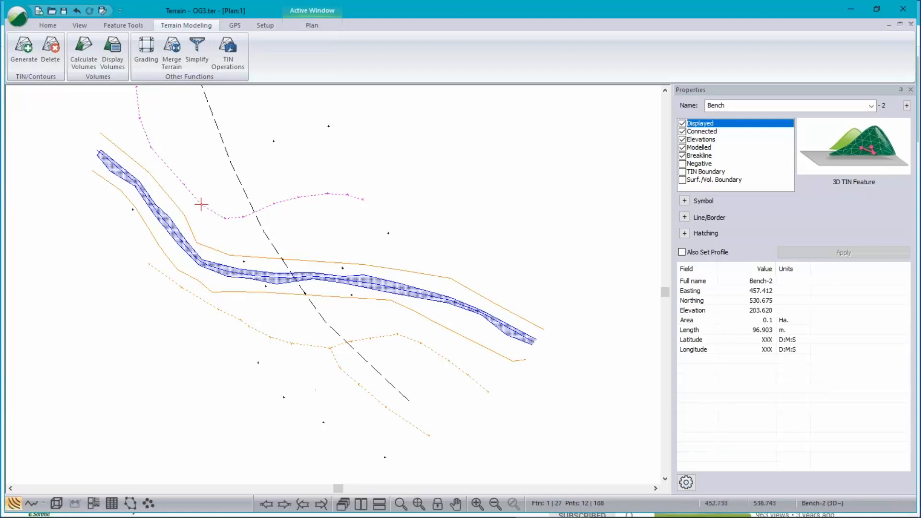
click(196, 242)
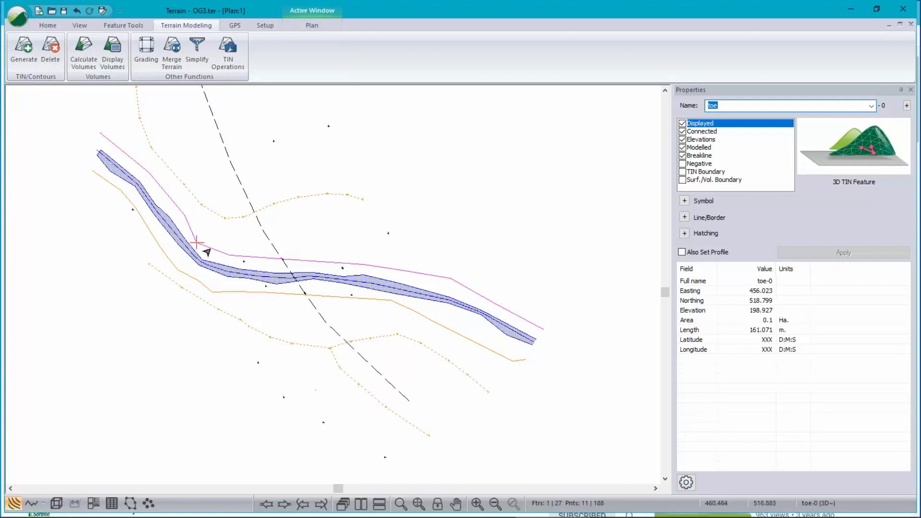
mouse_move(209, 252)
click(208, 265)
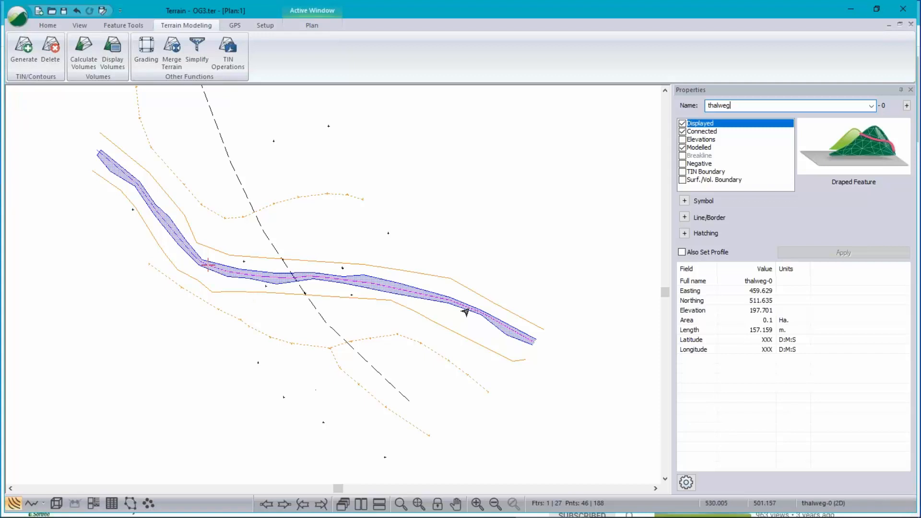
mouse_move(525, 352)
Step: Inspect the properties of the isolated ground points below the lower bench line in the plan view
click(257, 363)
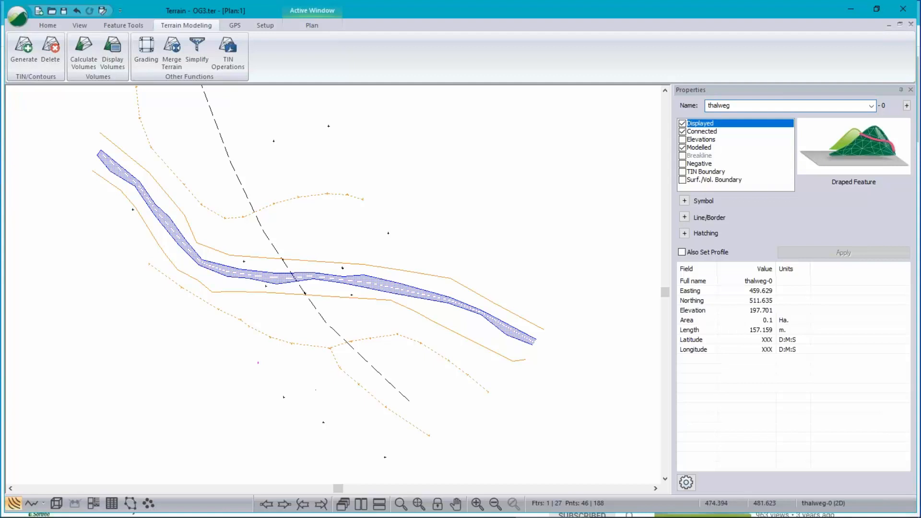
click(258, 363)
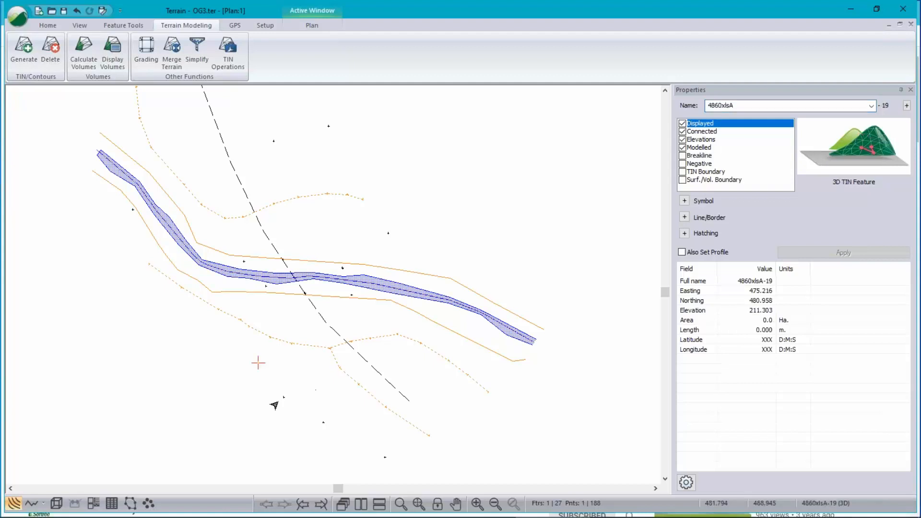
click(284, 397)
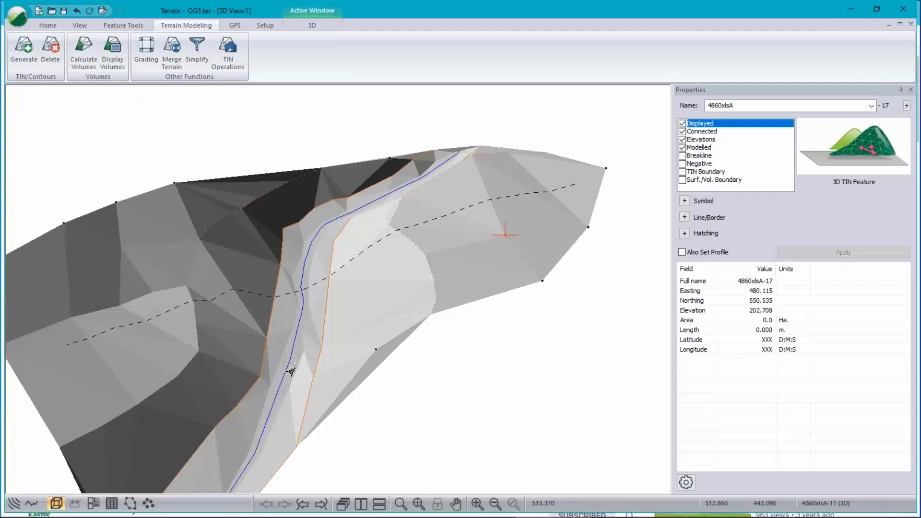
Step: Orbit the 3D view to examine how the channel, toe and bench lines shape the terrain surface
drag(294, 368, 300, 351)
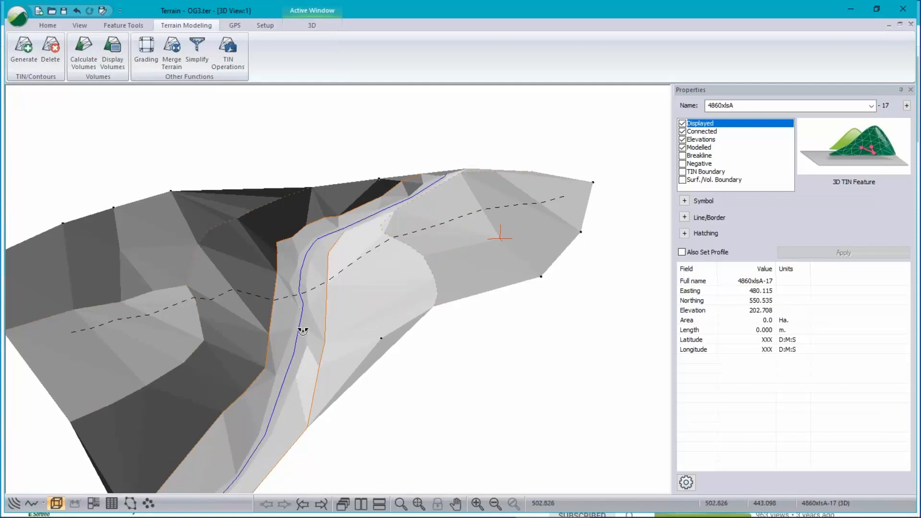
drag(302, 331, 329, 345)
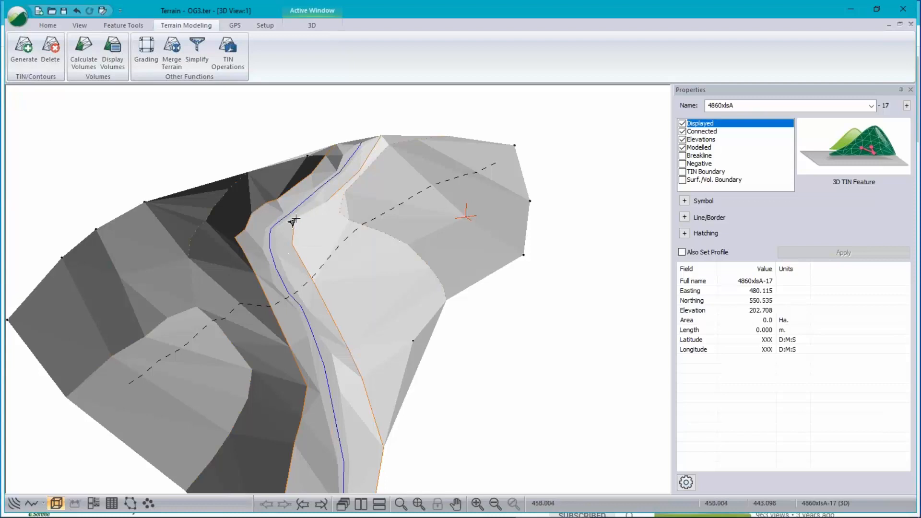
right_click(219, 210)
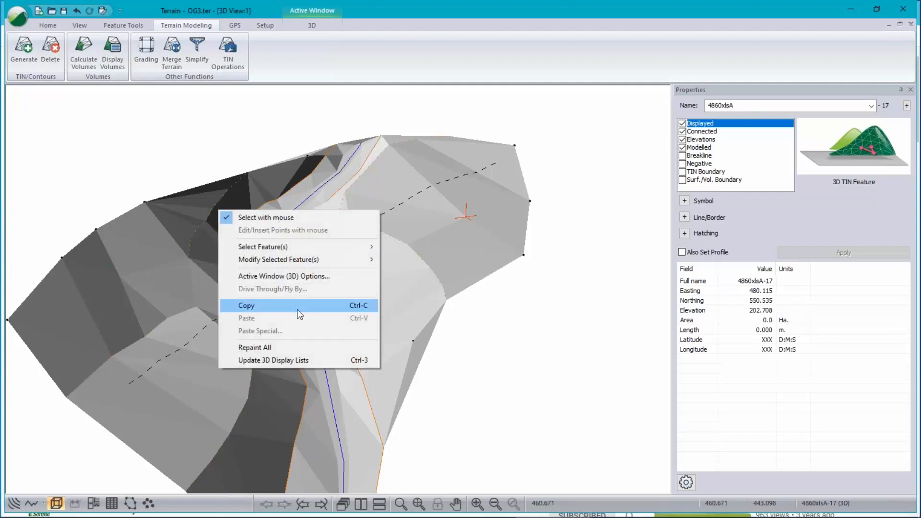
Step: Select the road centreline in the plan view and examine the rays fanning from the bench line up close in 3D
click(13, 503)
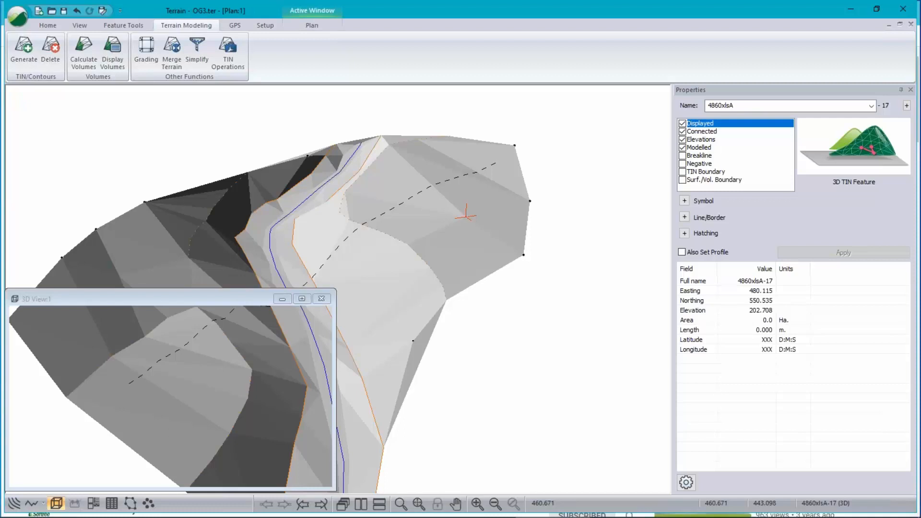
right_click(305, 260)
click(365, 384)
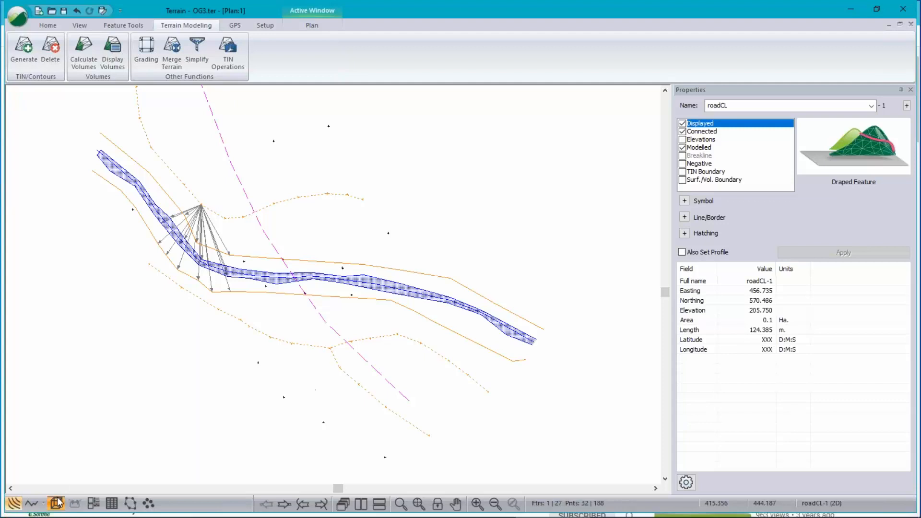
click(56, 502)
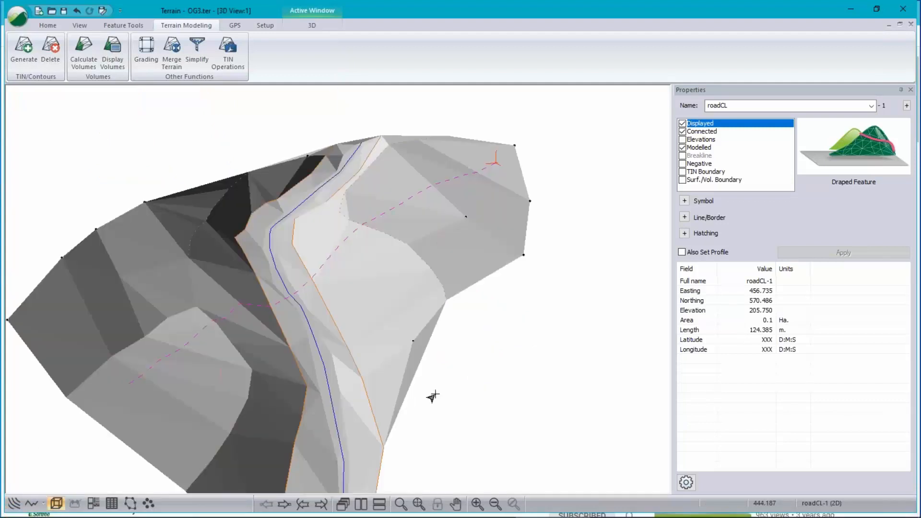
scroll(308, 251, up, 3)
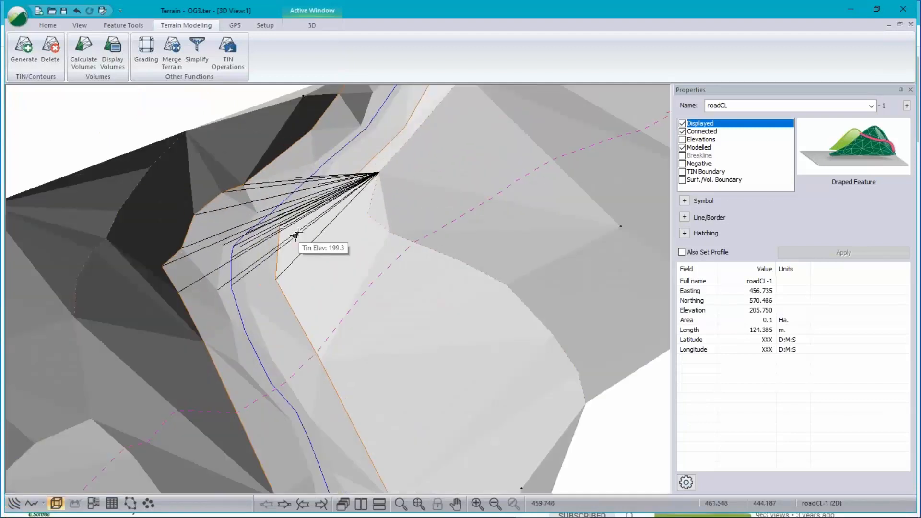
scroll(295, 235, up, 2)
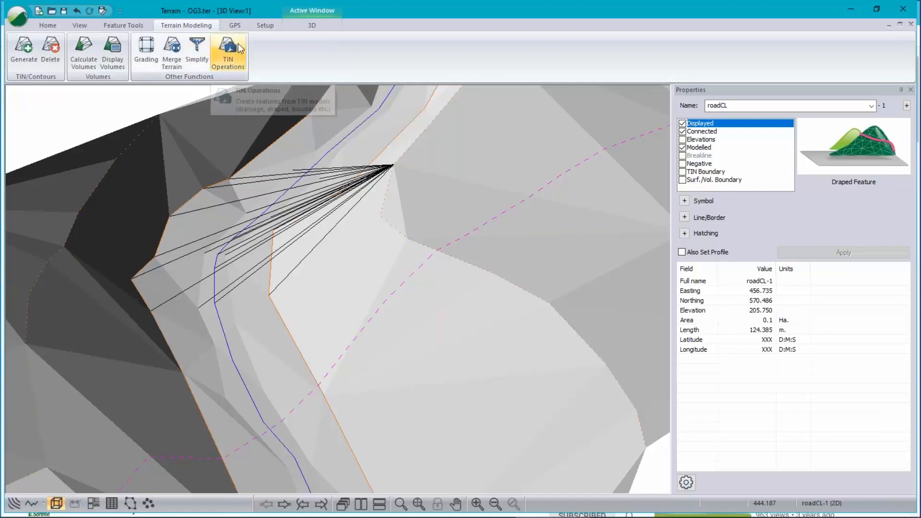
Step: Switch to Survey/Map and review the labels and side shots in the radial1.tr1 traverse table
mouse_move(351, 513)
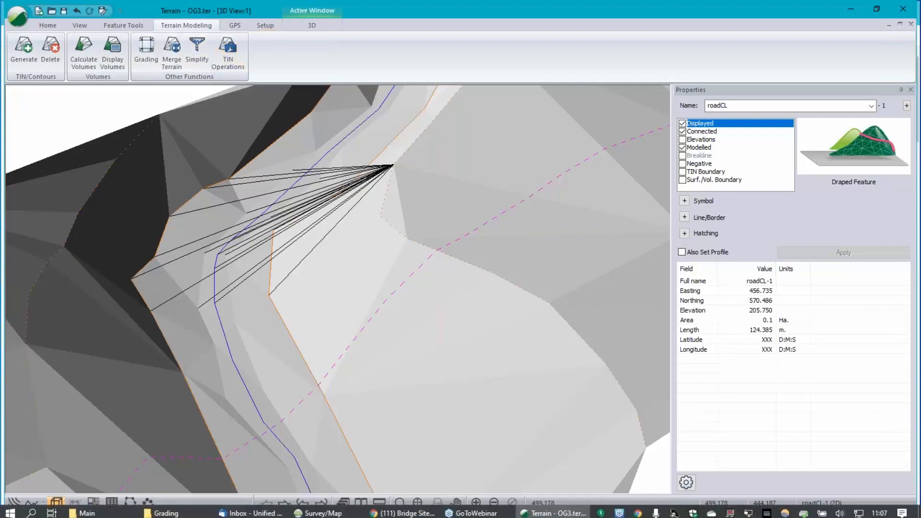
click(329, 511)
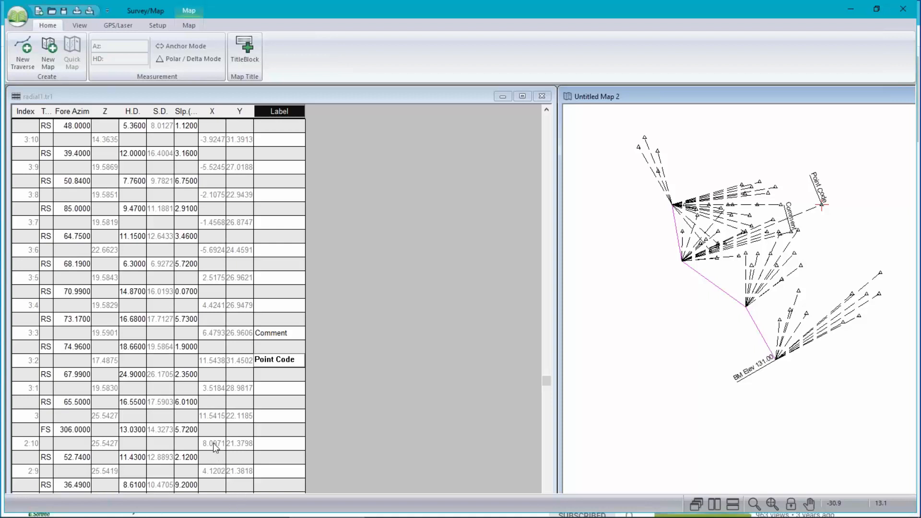
click(291, 363)
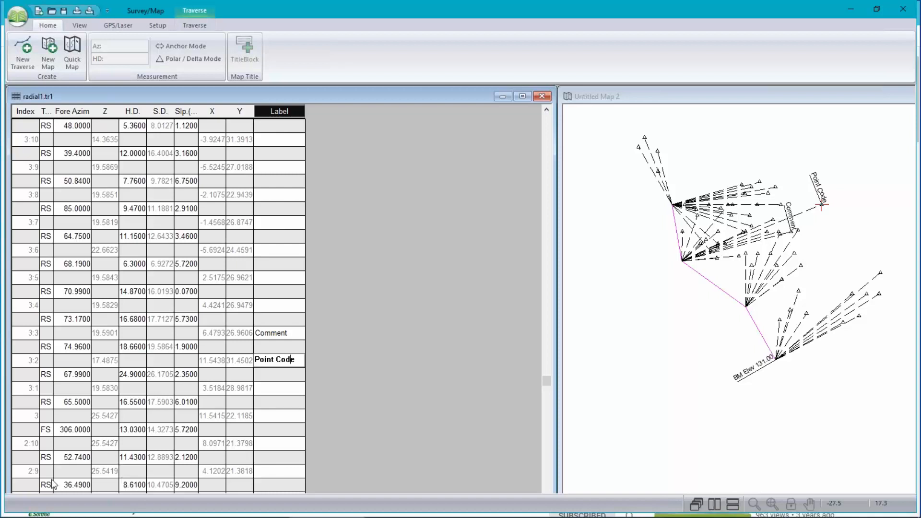
key(Up)
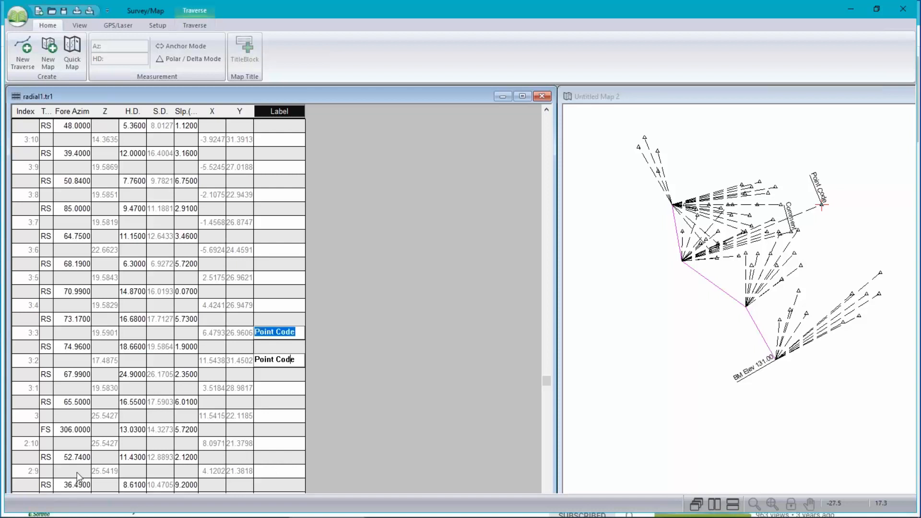
scroll(77, 472, down, 2)
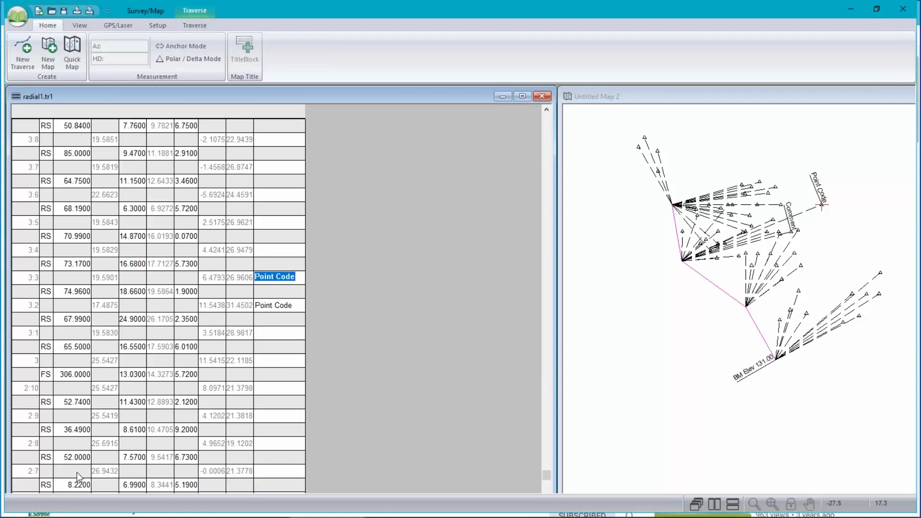
scroll(77, 472, down, 1)
key(Page_Down)
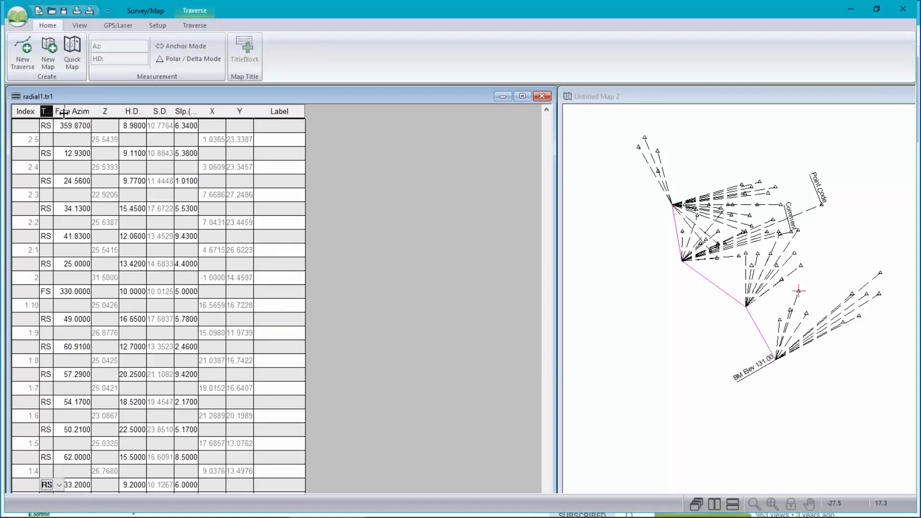
Step: Widen the Type column of the traverse table and locate the side shot with azimuth 62 on the map
drag(54, 113, 64, 113)
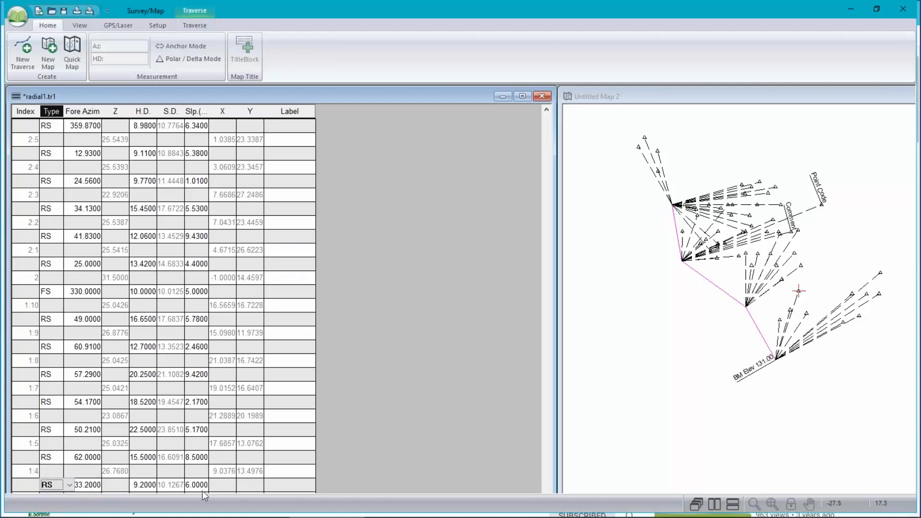
mouse_move(802, 291)
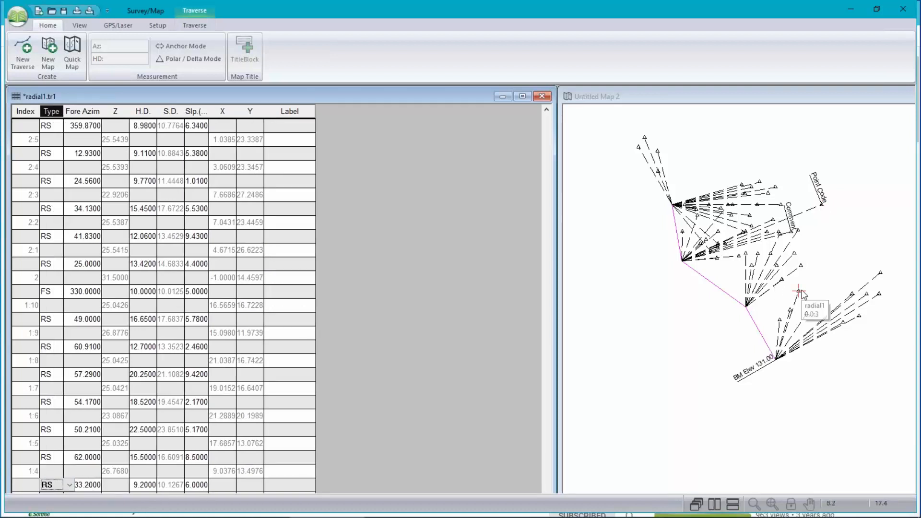
click(60, 459)
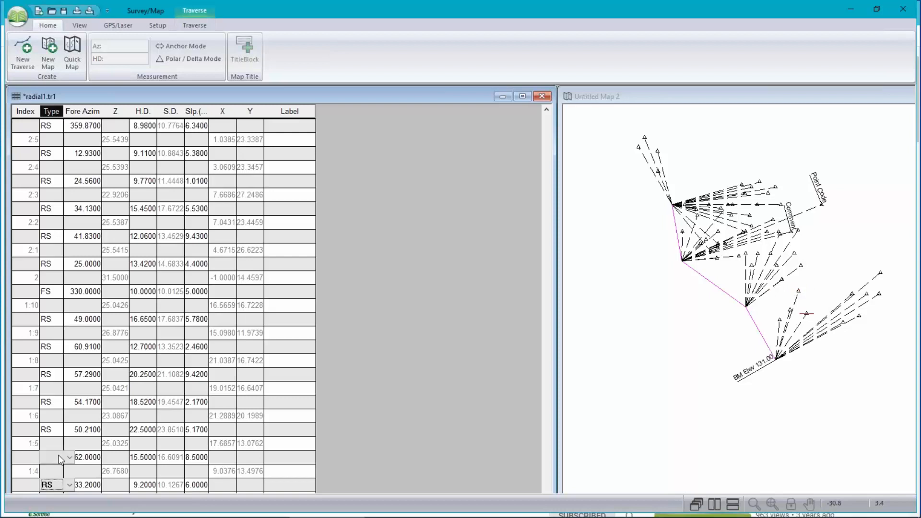
key(Down)
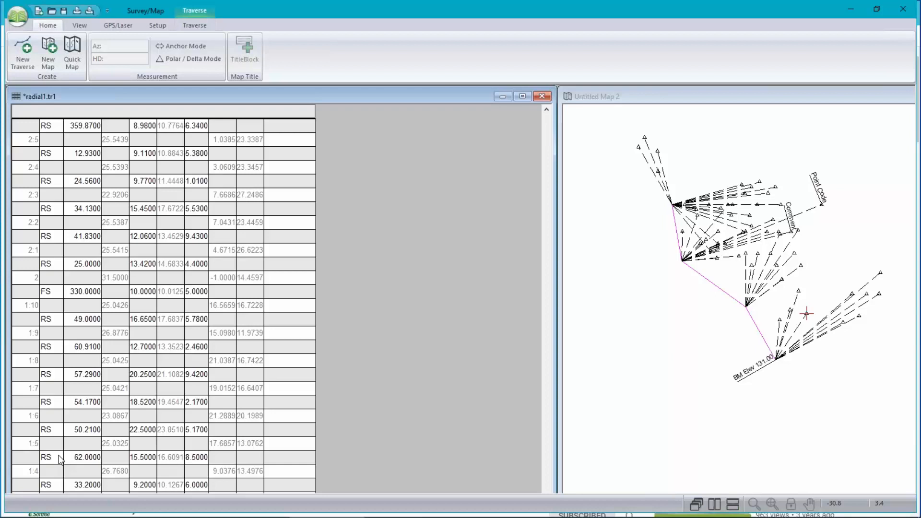
Step: Locate the azimuth 50.21 side shot, the azimuth 330 foresight and station 2 of the traverse on the map
click(53, 429)
click(48, 291)
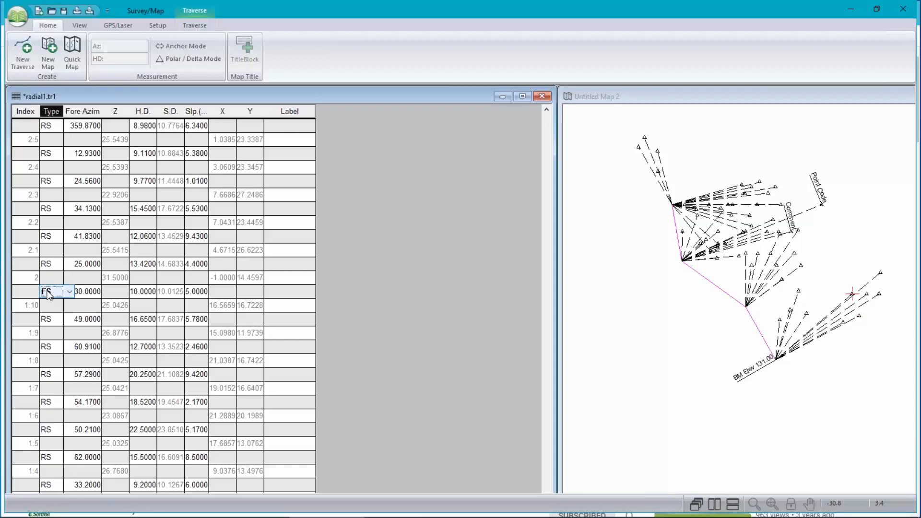
click(30, 278)
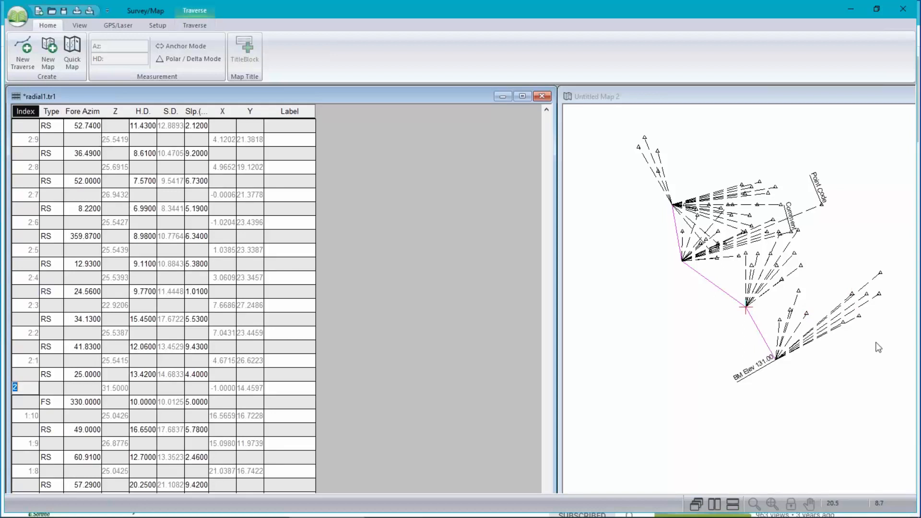
Step: Switch back to Terrain and select the toe line crossed by the road centreline in the 3D view
click(855, 8)
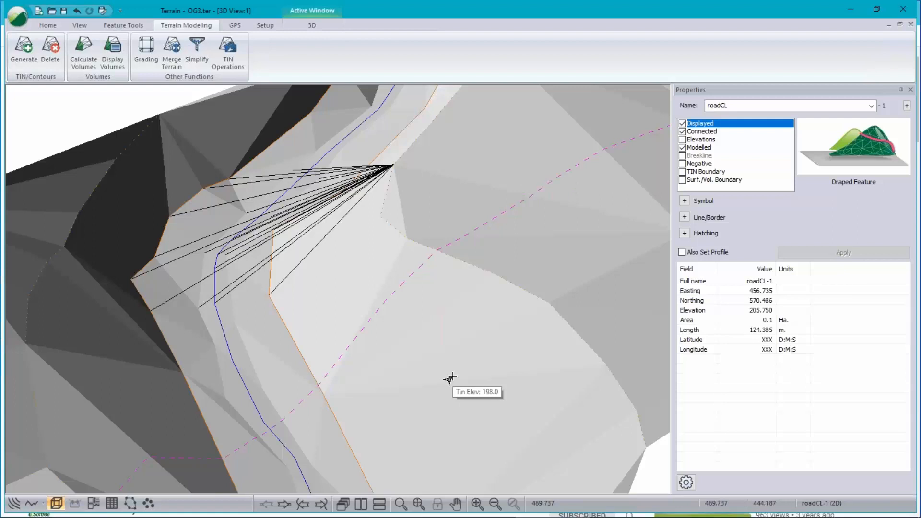
scroll(449, 380, down, 3)
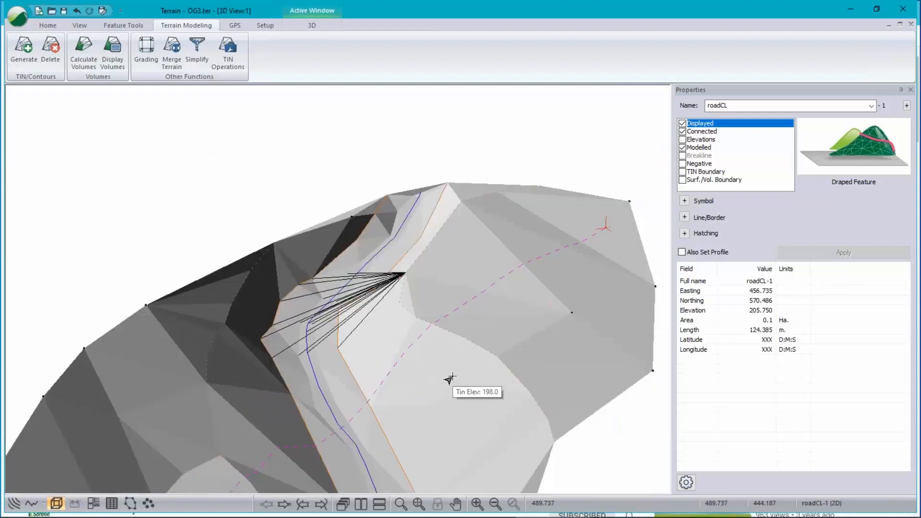
middle_drag(451, 377, 483, 302)
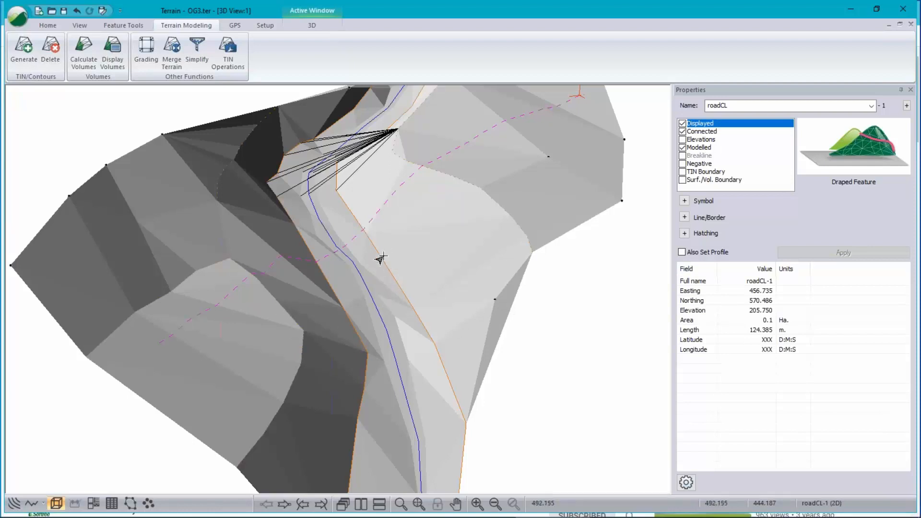
click(423, 274)
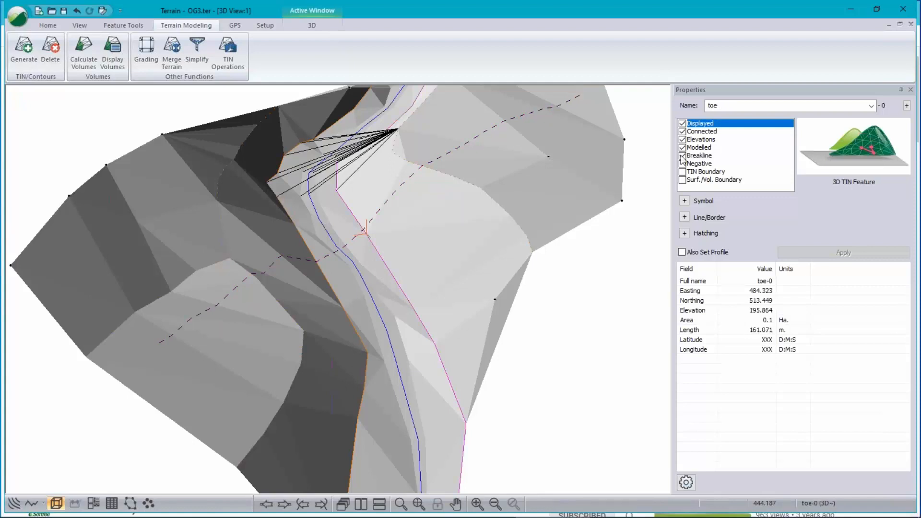
Step: Turn off the Breakline property for all features, regenerate the TIN and examine the channel surface in 3D
key(ctrl+a)
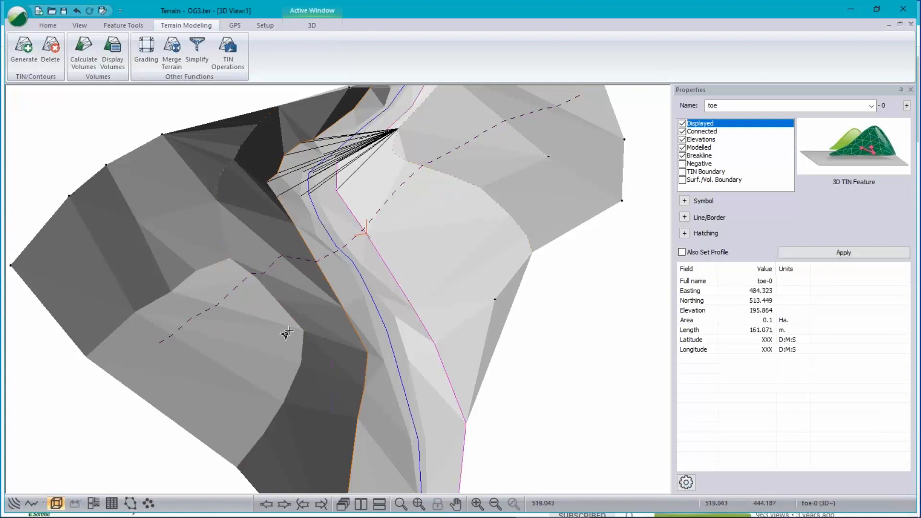
click(682, 155)
click(683, 156)
click(828, 250)
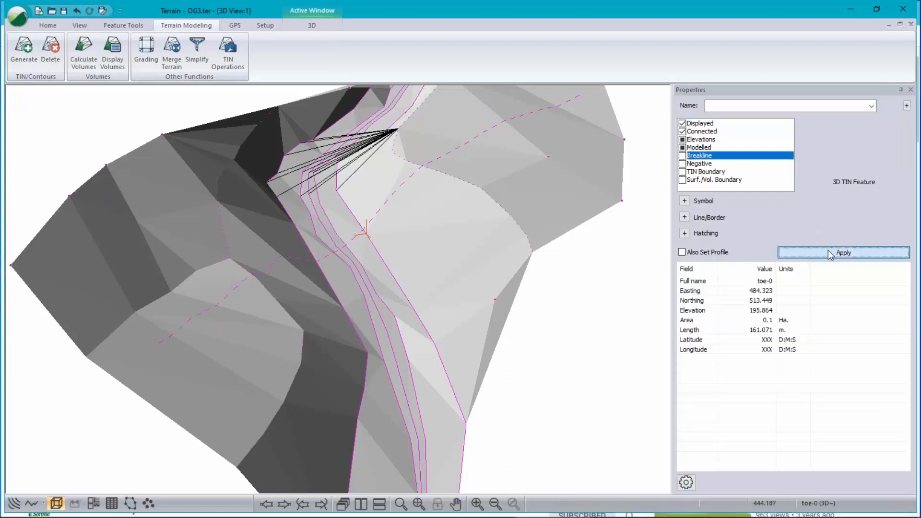
click(24, 50)
click(451, 395)
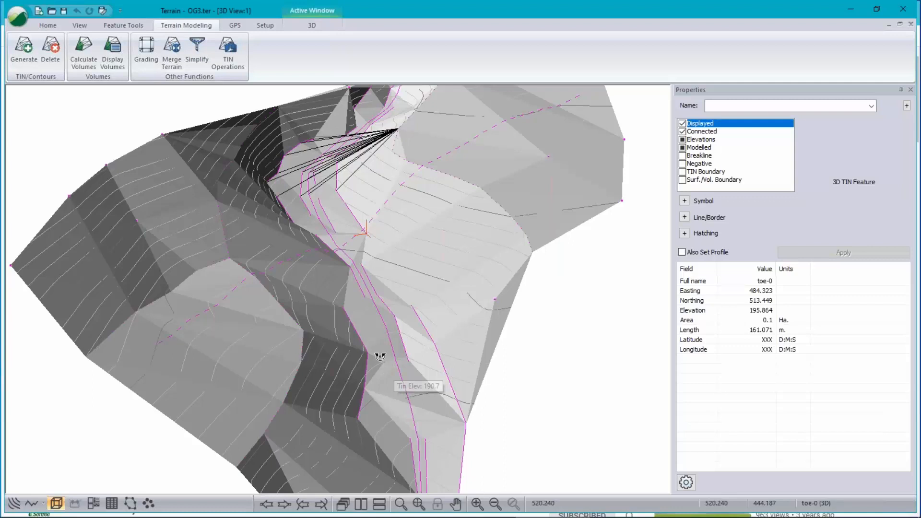
drag(380, 357, 349, 290)
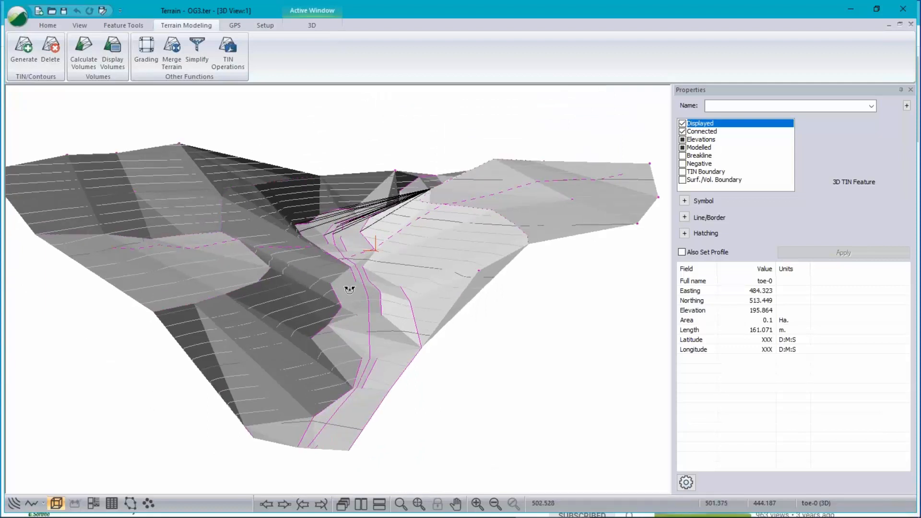
scroll(369, 274, up, 3)
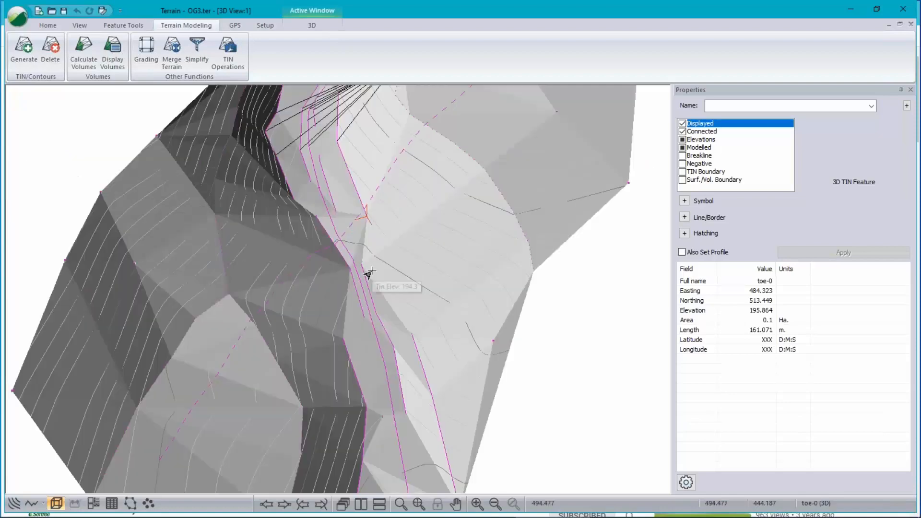
Step: Display the TIN triangle outlines over the contours in the plan view of the model without breaklines
click(14, 503)
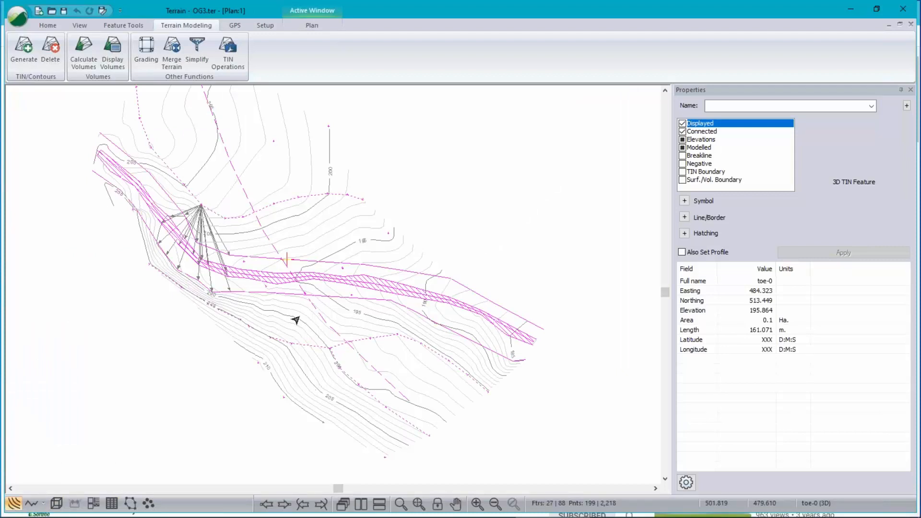
click(383, 182)
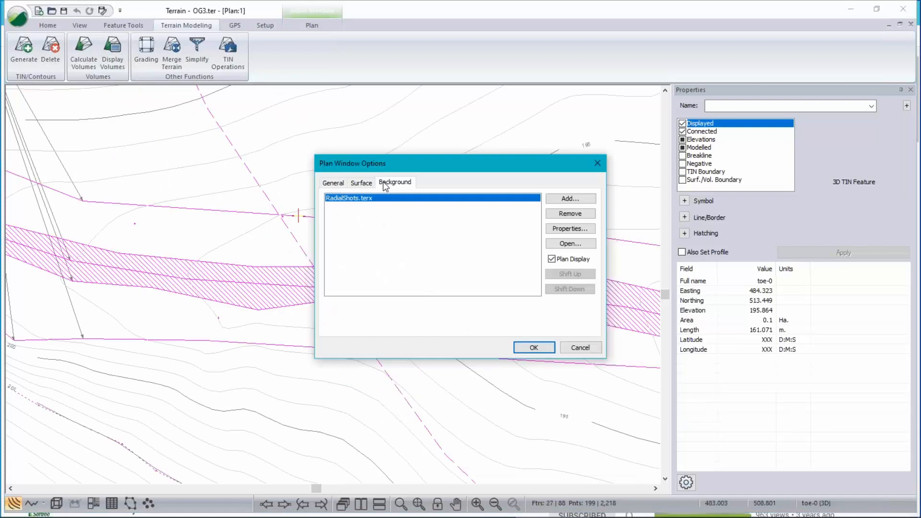
click(533, 347)
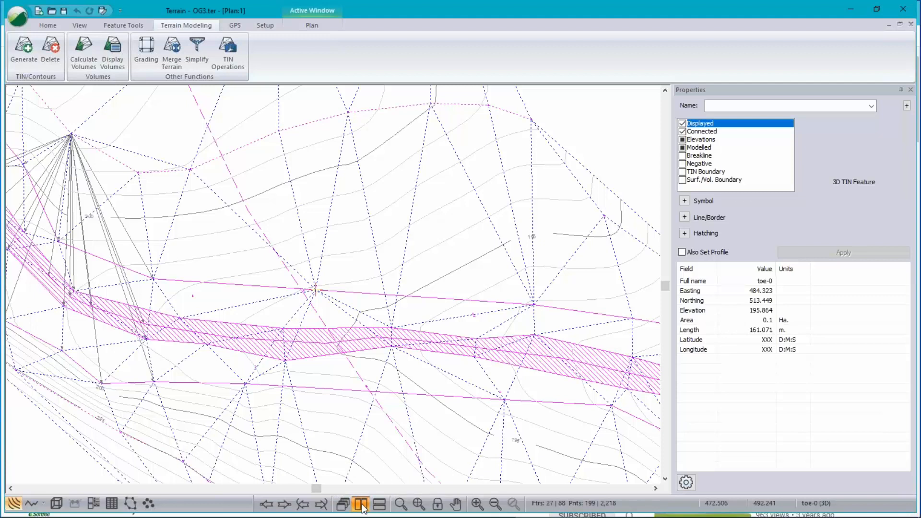
Step: Tile the plan, profile and 3D windows, select the water line and examine the channel in 3D
click(379, 503)
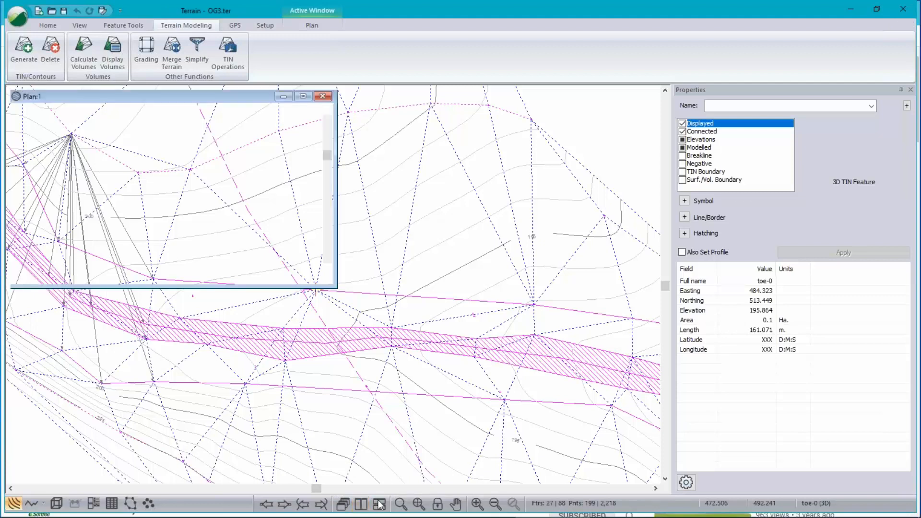
click(379, 504)
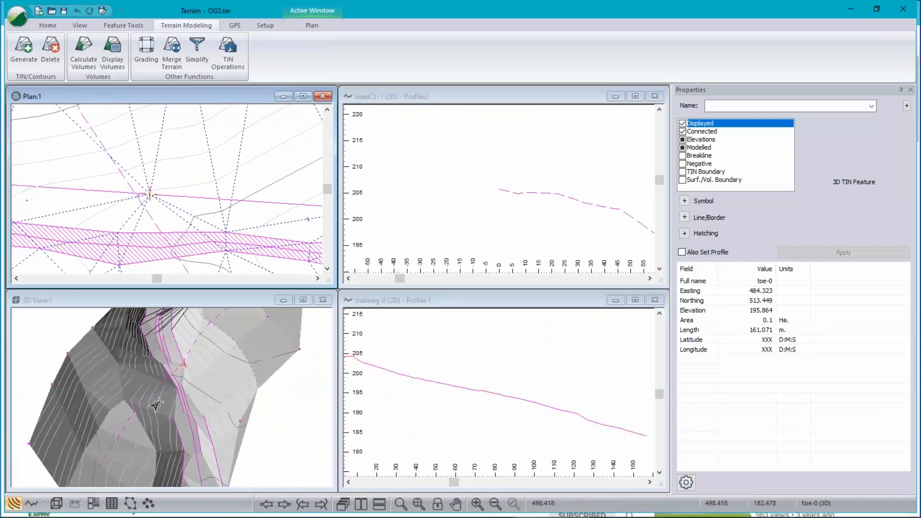
click(193, 393)
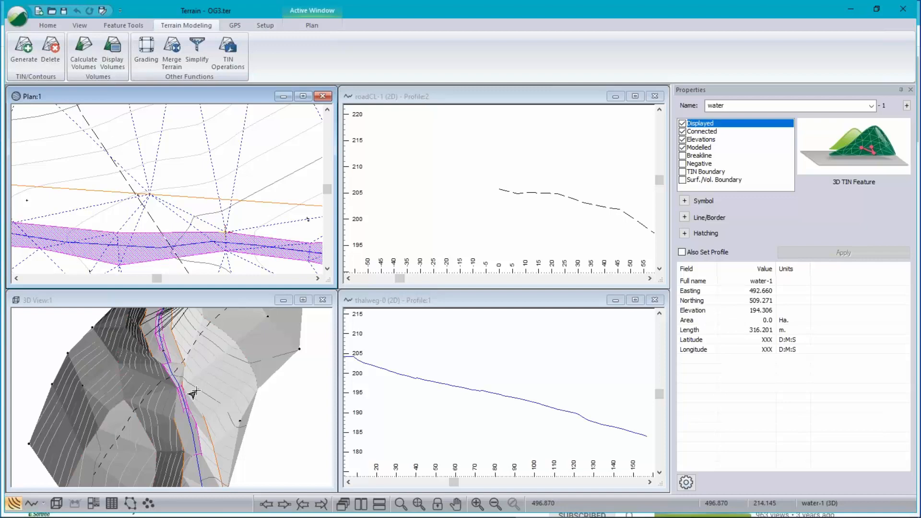
scroll(177, 381, up, 3)
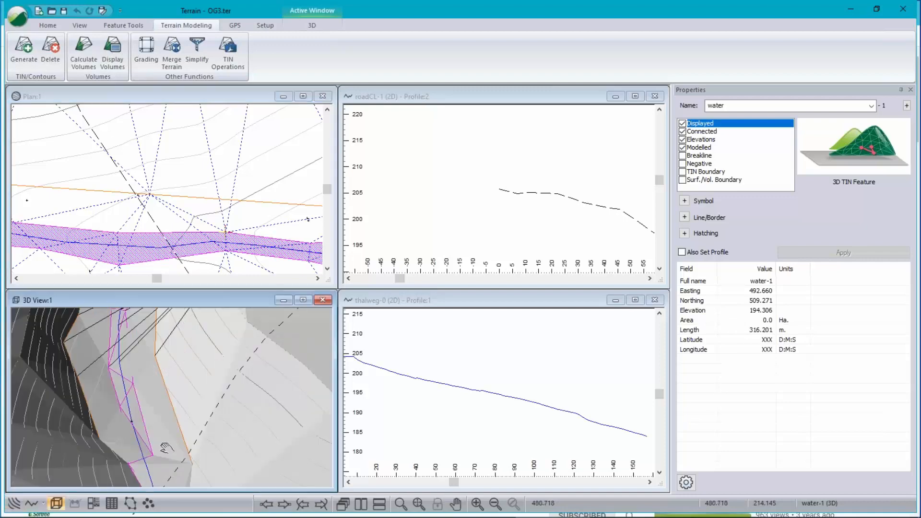
scroll(196, 416, down, 4)
drag(202, 442, 189, 418)
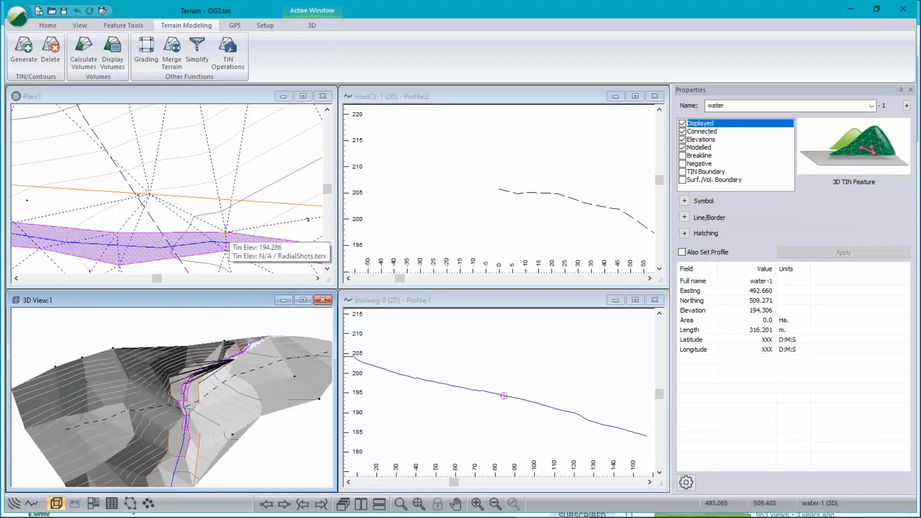
Step: Enable Track Mouse in the 3D options and compare positions near the channel across the plan, profile and 3D views
click(330, 304)
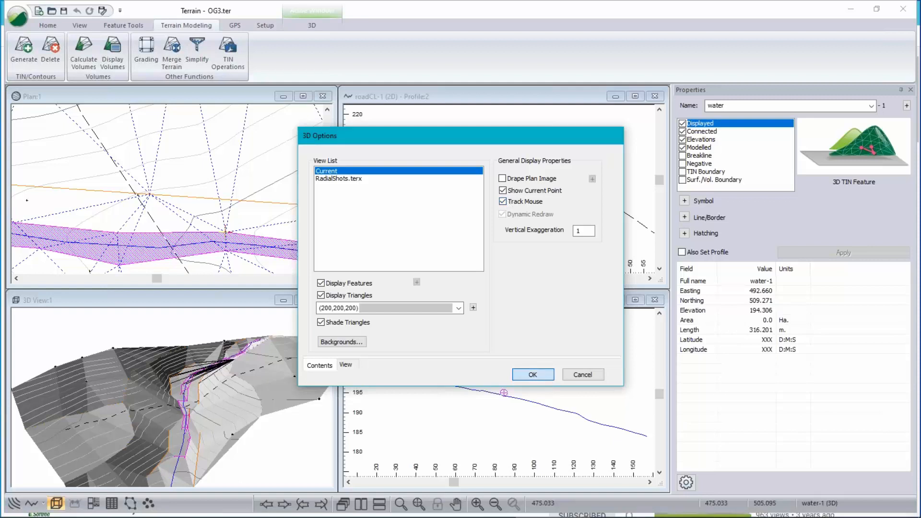
click(532, 375)
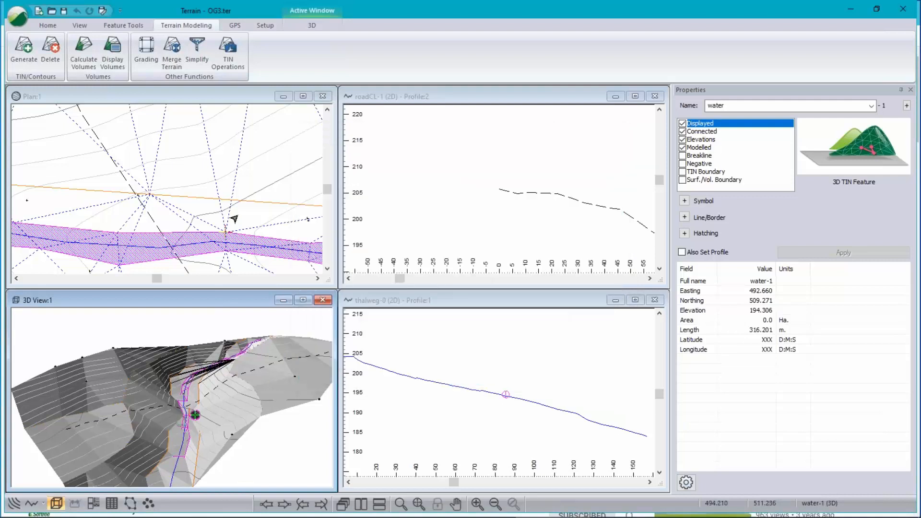
scroll(195, 419, up, 3)
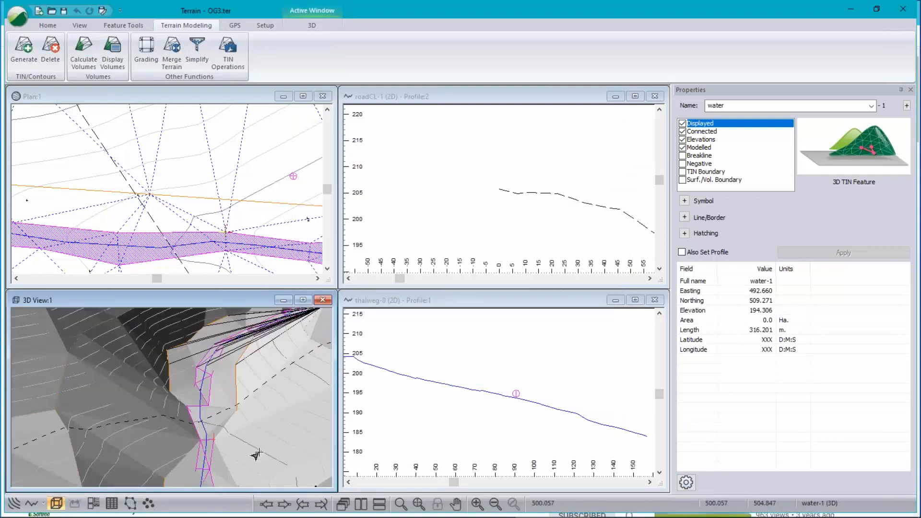
middle_drag(256, 455, 146, 439)
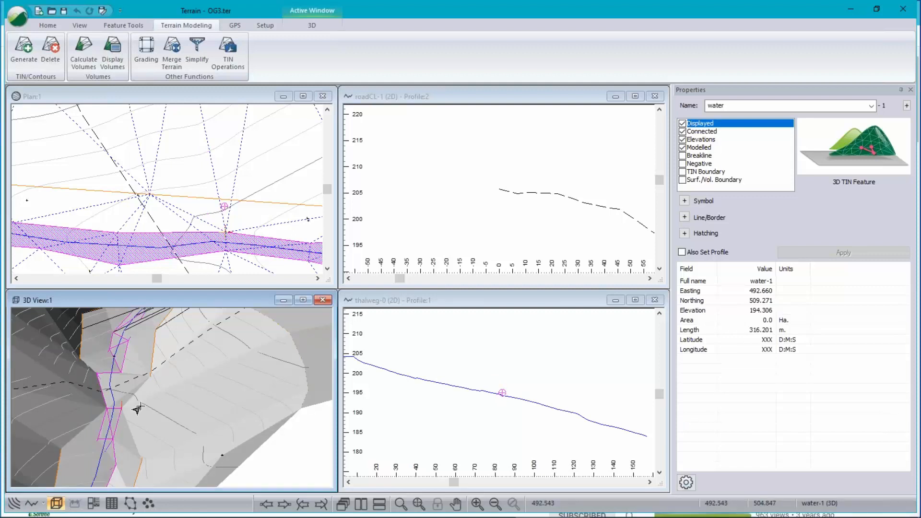
mouse_move(139, 406)
Step: Reopen OG3.ter from the recent documents without saving the changes to the current terrain
click(17, 17)
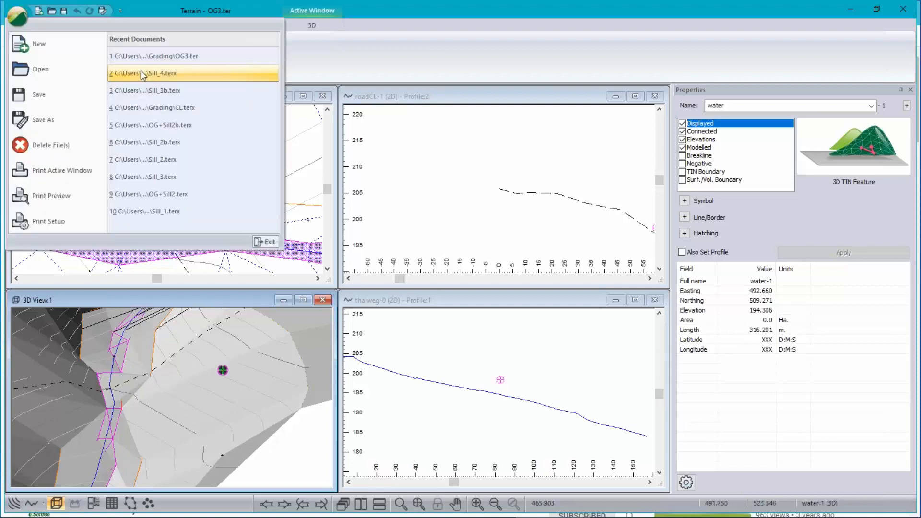
click(150, 58)
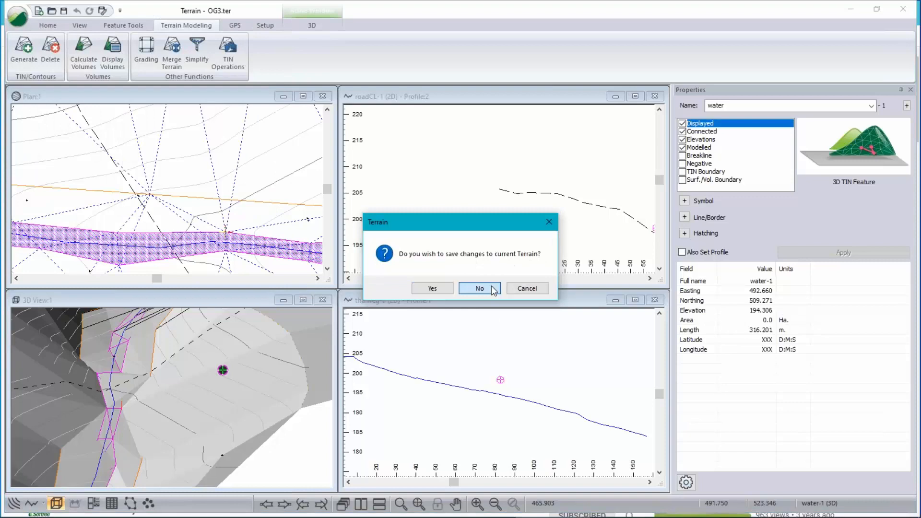
click(491, 286)
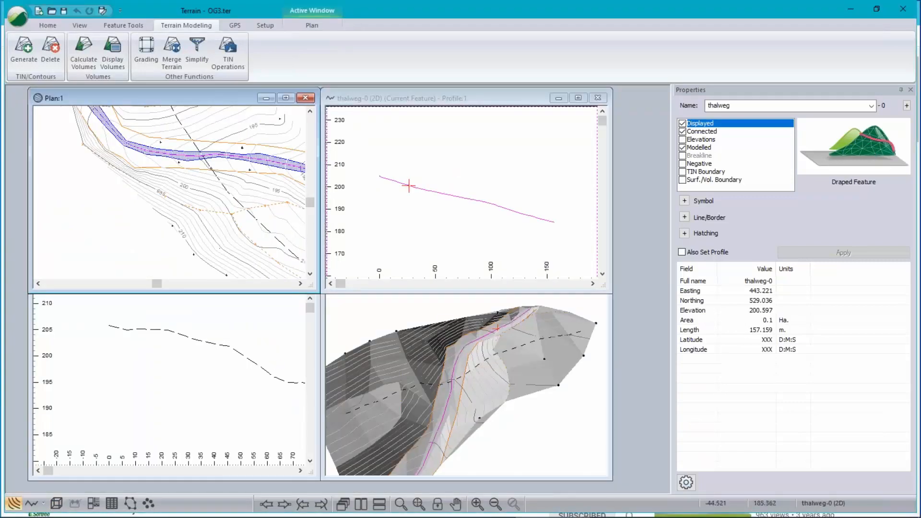
Step: Maximize the plan view of the reloaded terrain and turn on the TIN triangle outlines
scroll(246, 208, down, 1)
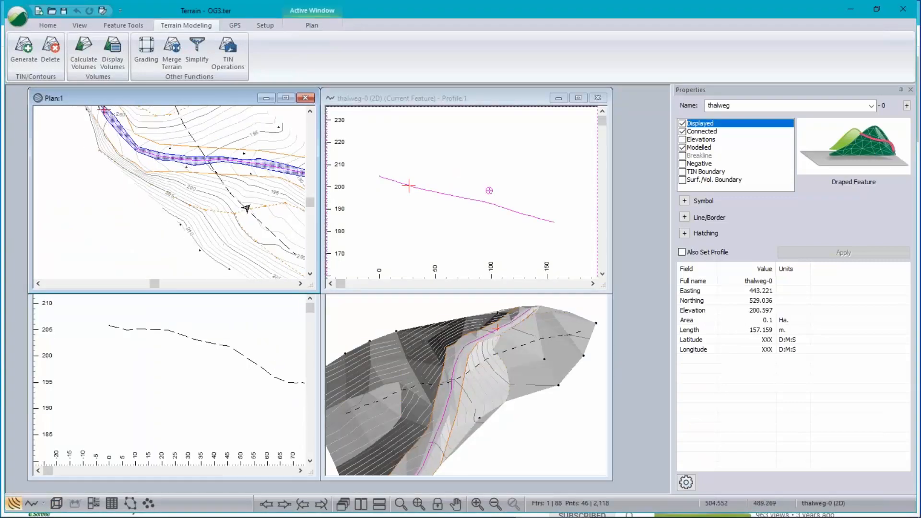
scroll(246, 208, down, 1)
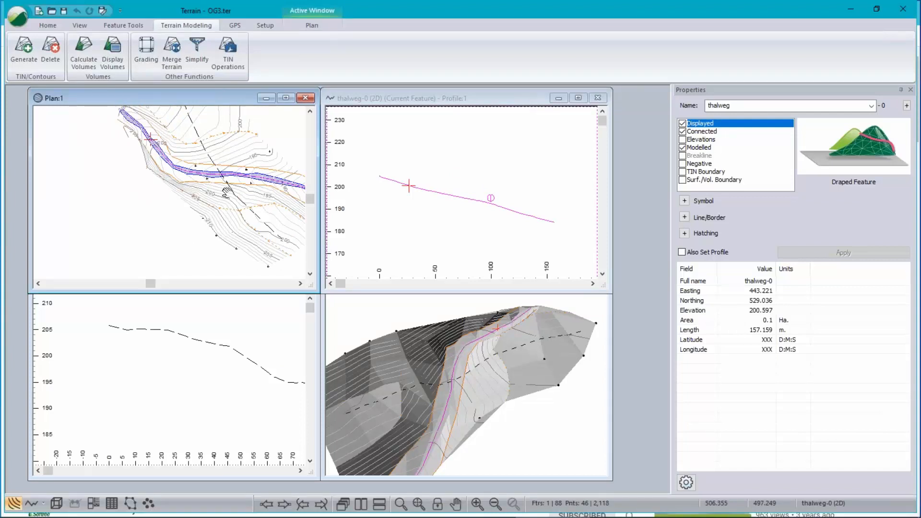
middle_drag(227, 191, 195, 204)
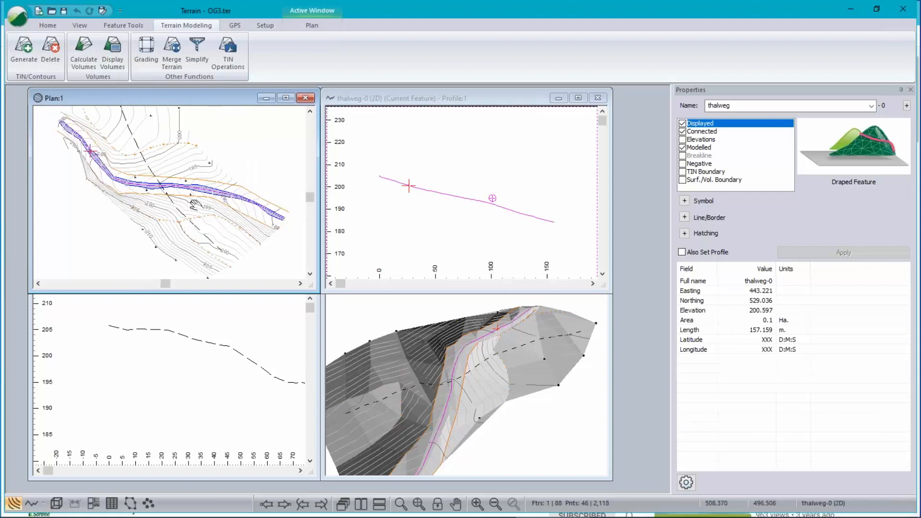
scroll(194, 205, up, 1)
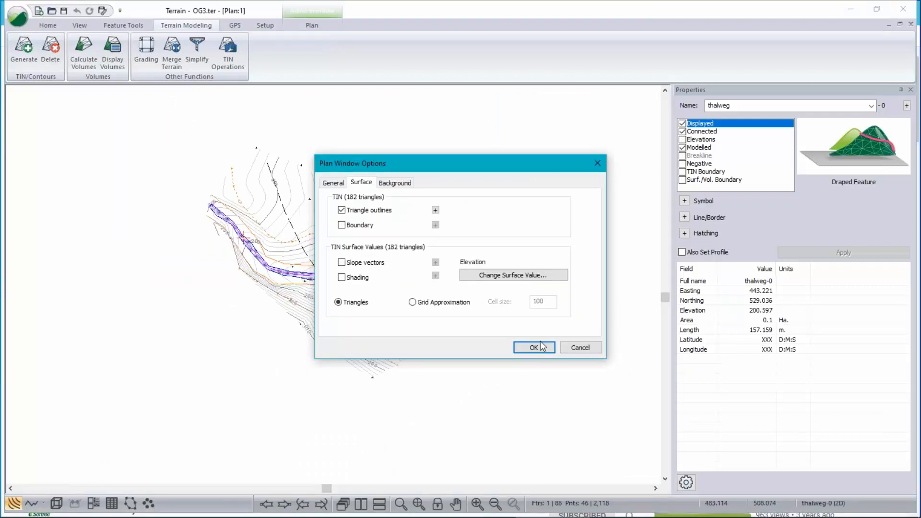
click(533, 347)
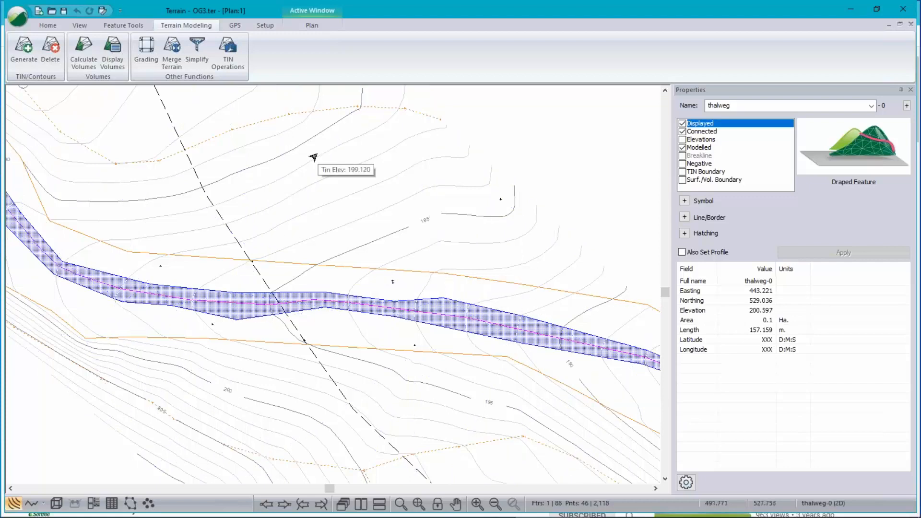
Step: Launch the Location module and open the recent design bridge.dsnx
click(265, 25)
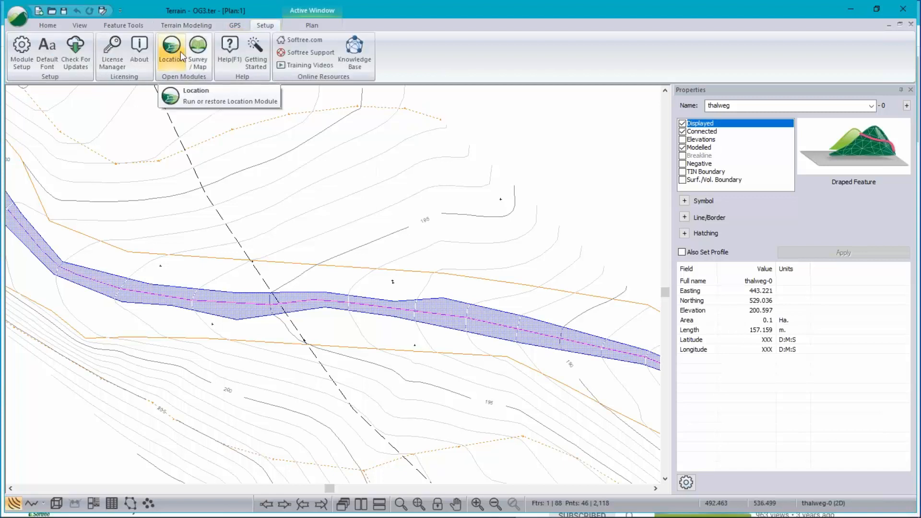
click(180, 51)
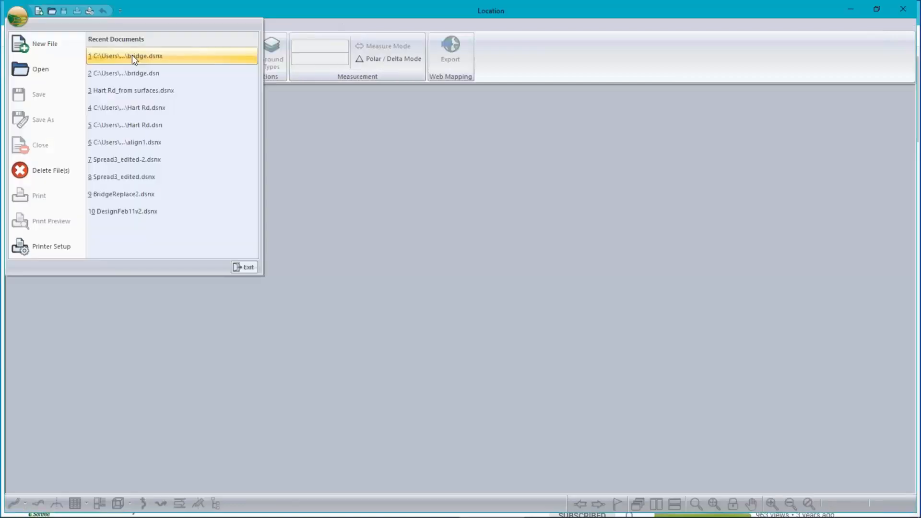
click(133, 57)
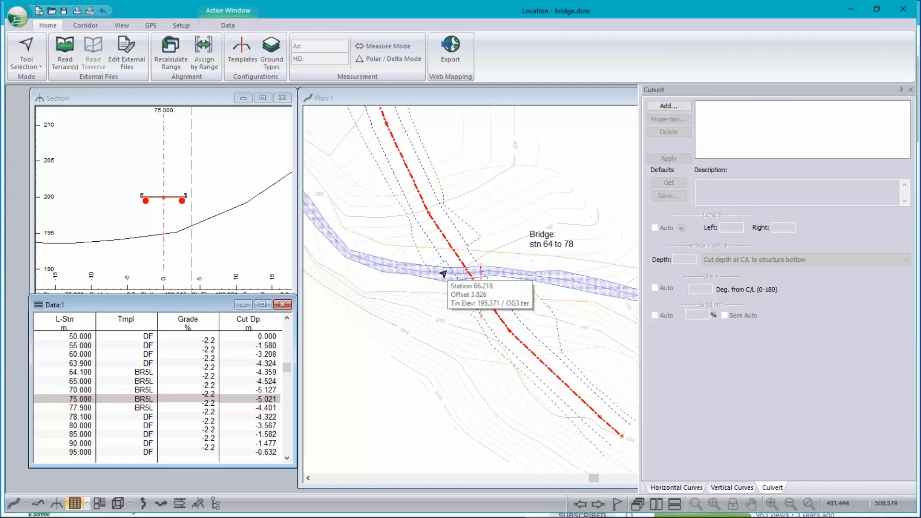
Step: Assign the DF Low Volume template to the entire alignment in both directions of the centreline, replacing the bridge range, and recalculate
click(202, 50)
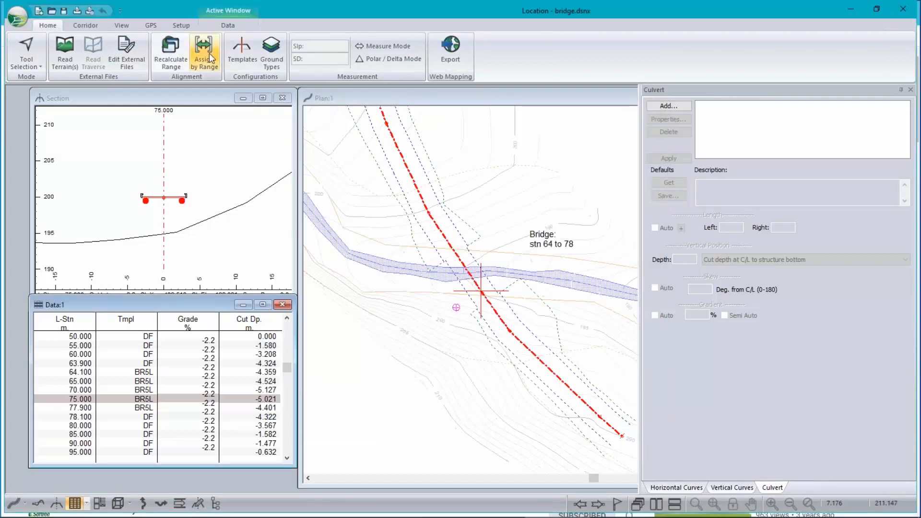
click(210, 58)
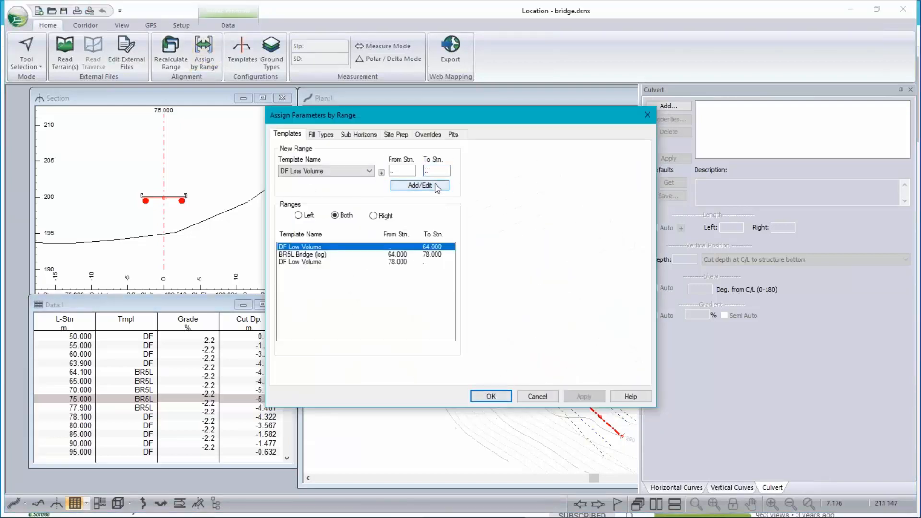
key(Return)
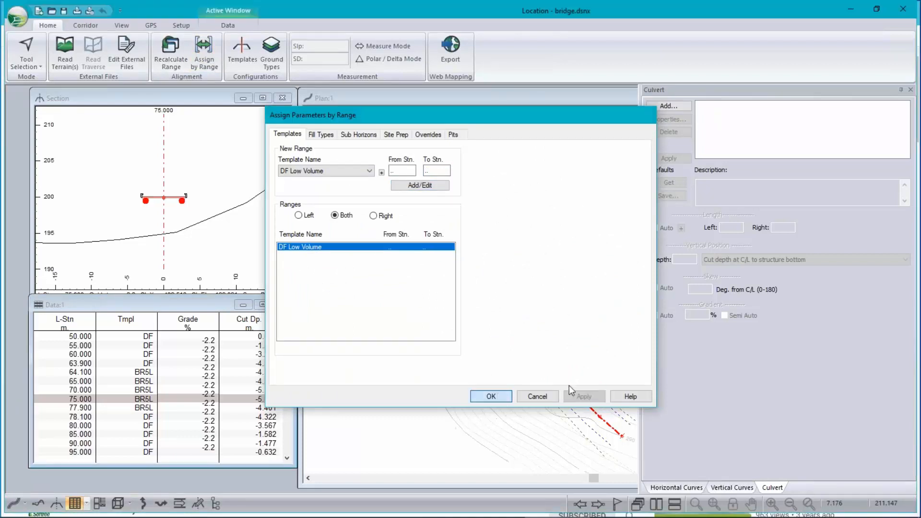
key(Return)
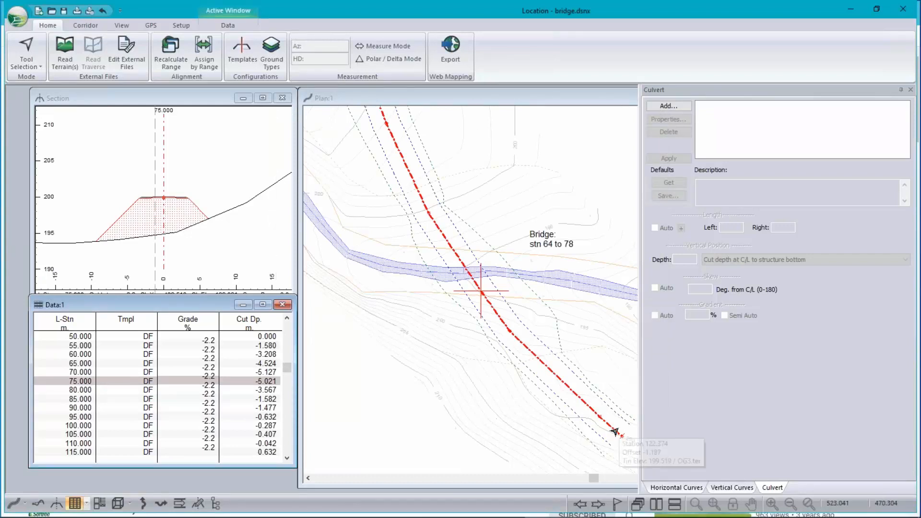
Step: Go to station 70 at the channel crossing, assign the BR5L Bridge (log) template from station 64 to 78, and recalculate
click(467, 275)
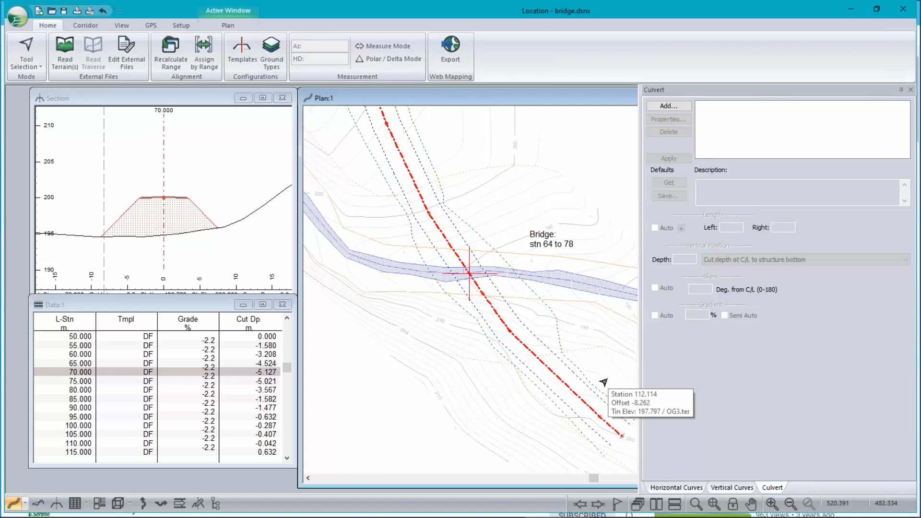
click(204, 53)
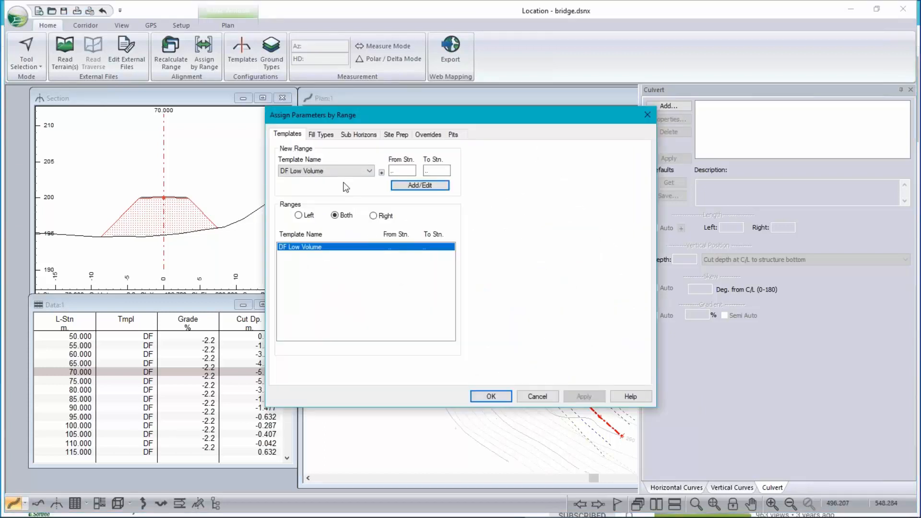
click(491, 396)
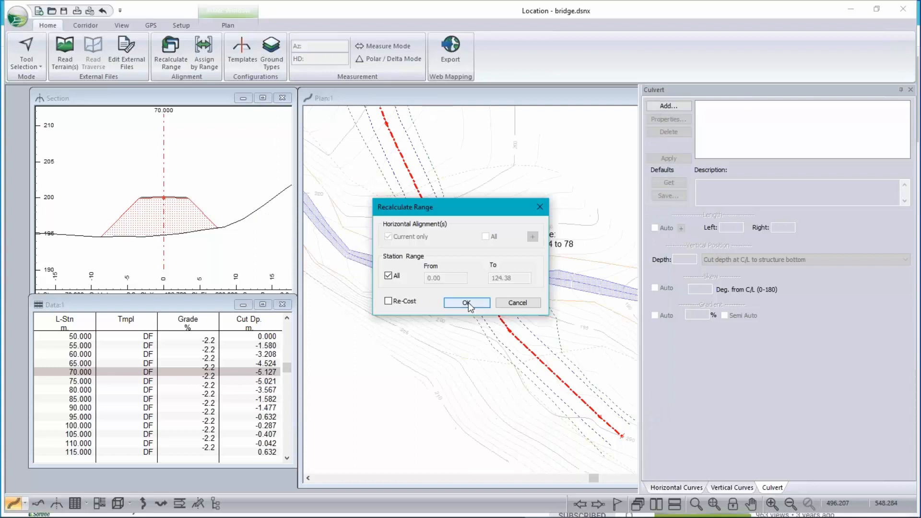
click(468, 302)
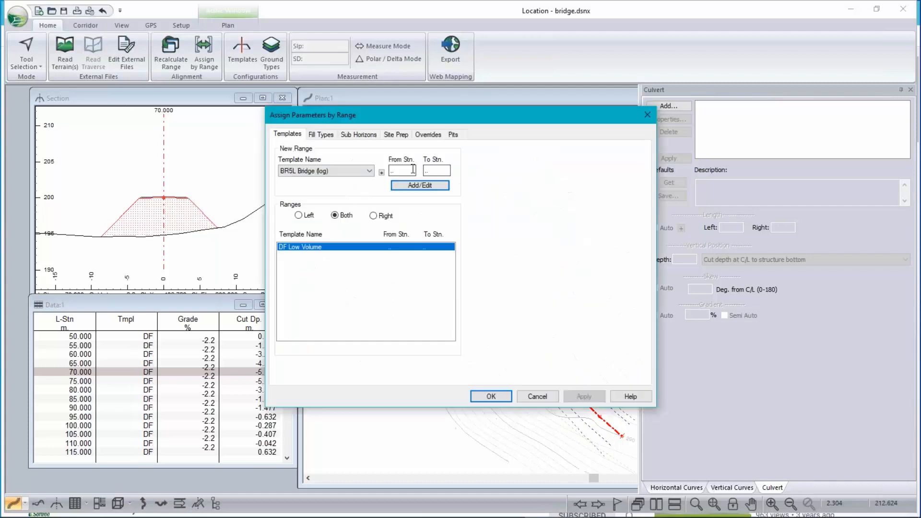
text(64)
key(Tab)
drag(444, 126, 369, 138)
text(78)
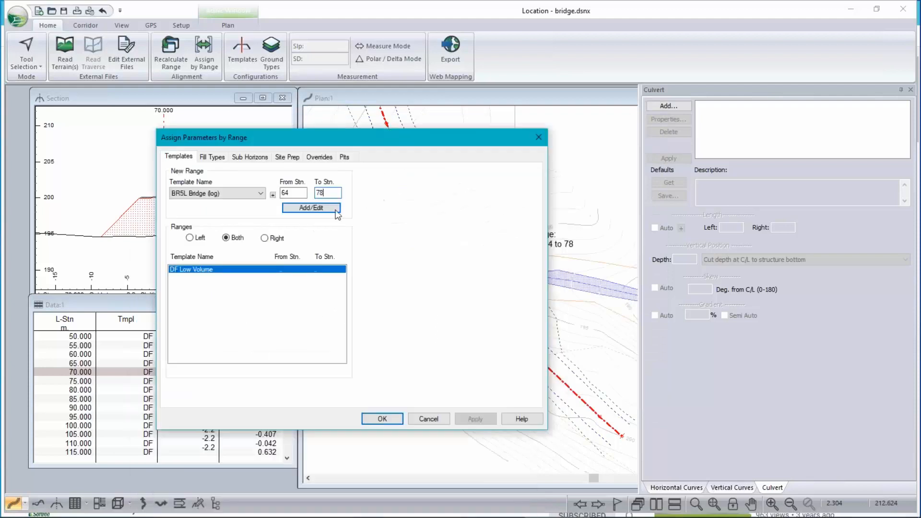
click(336, 210)
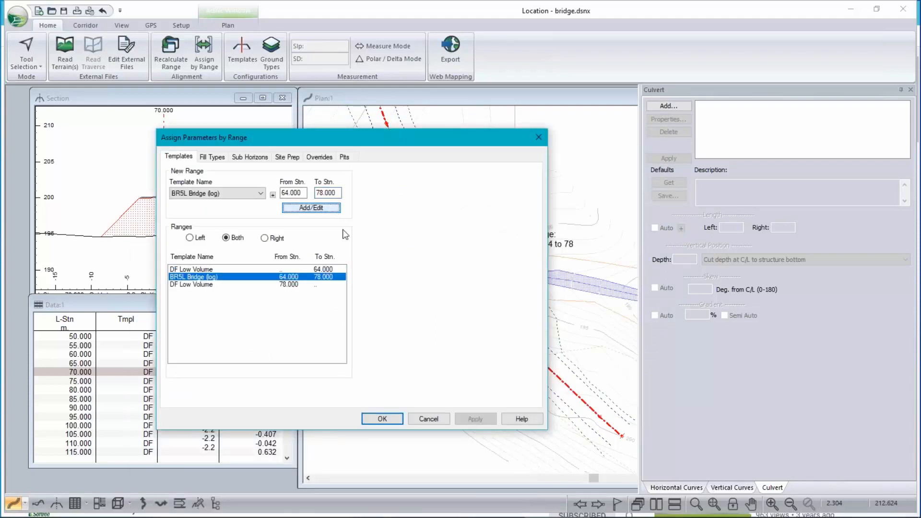
click(374, 420)
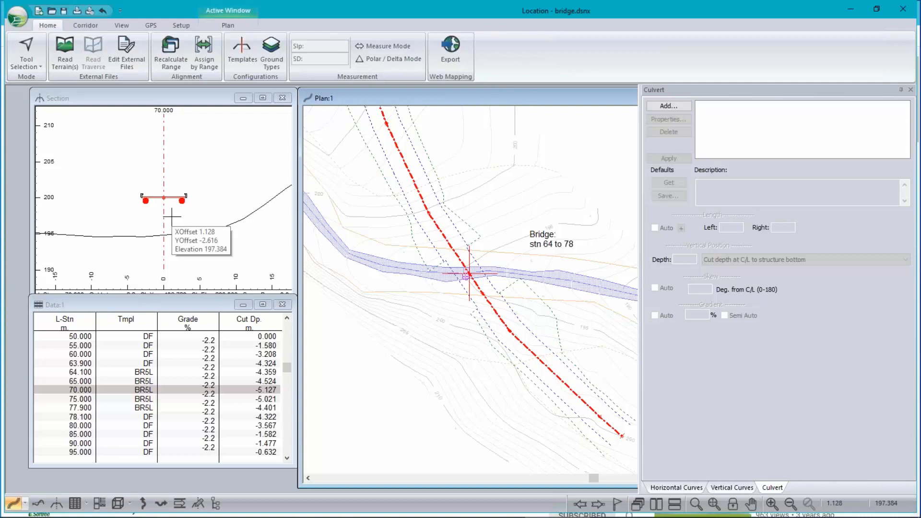
Step: Review the template names available for assigning by range, and leave the range assignments without applying anything
click(203, 51)
click(338, 170)
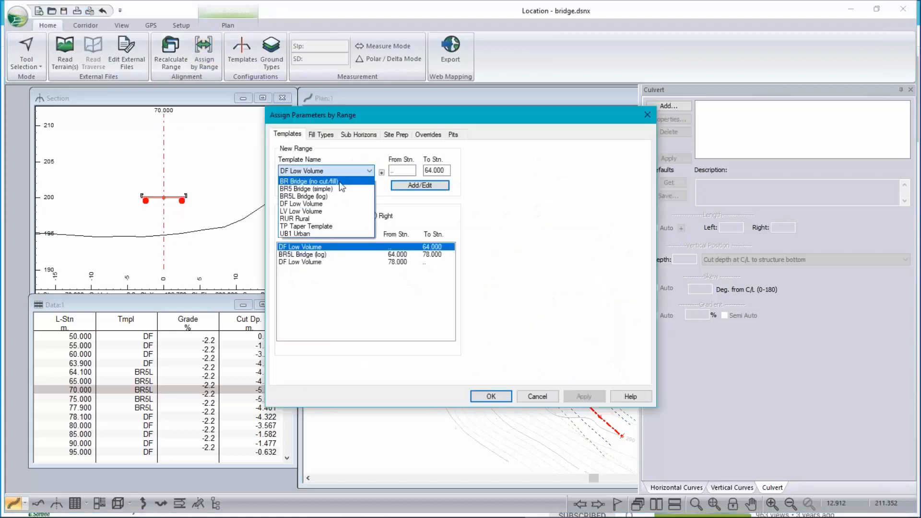
click(544, 392)
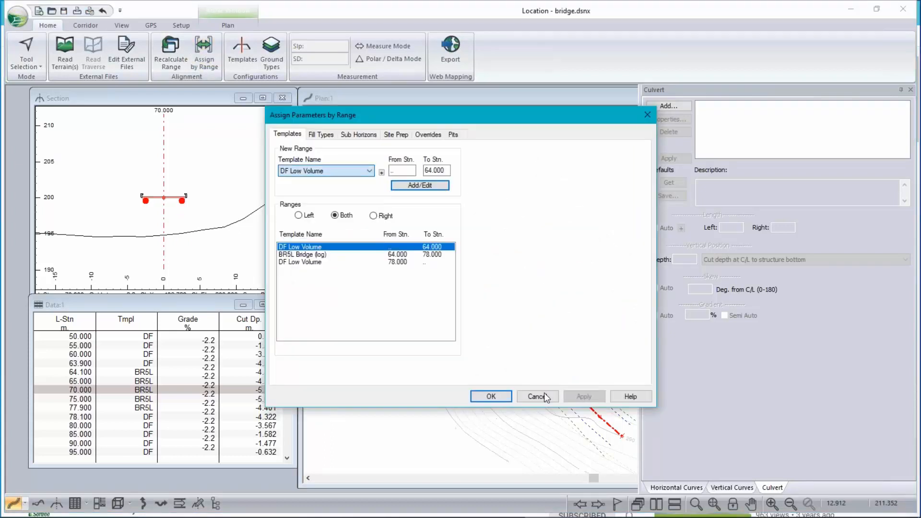
click(547, 400)
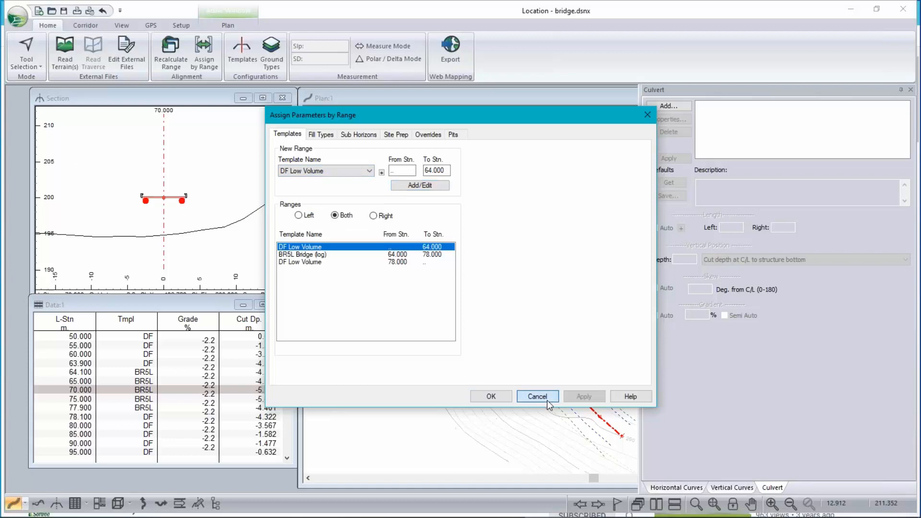
click(537, 396)
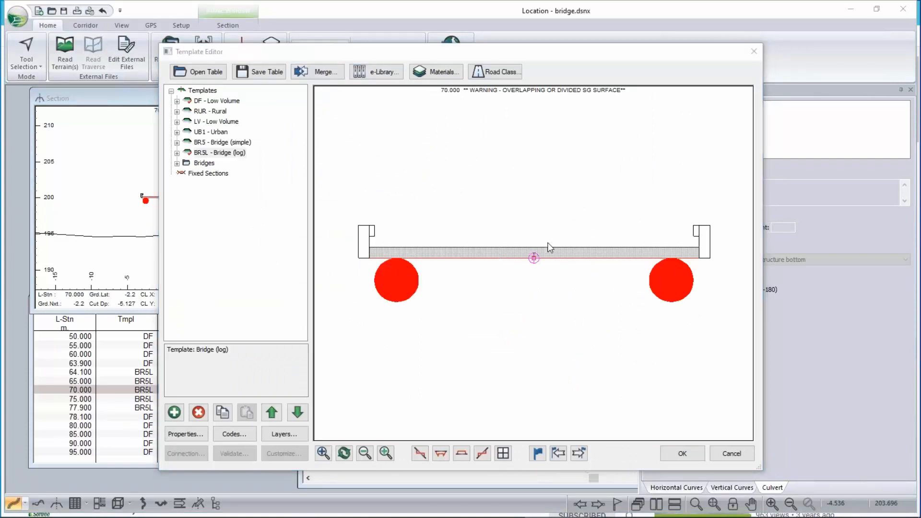
Step: Preview the Bridge I - Deck, Bridge II - Deck w. Stringer and Bridge III - Basic components in the Template Editor's Bridges folder
click(386, 240)
click(568, 326)
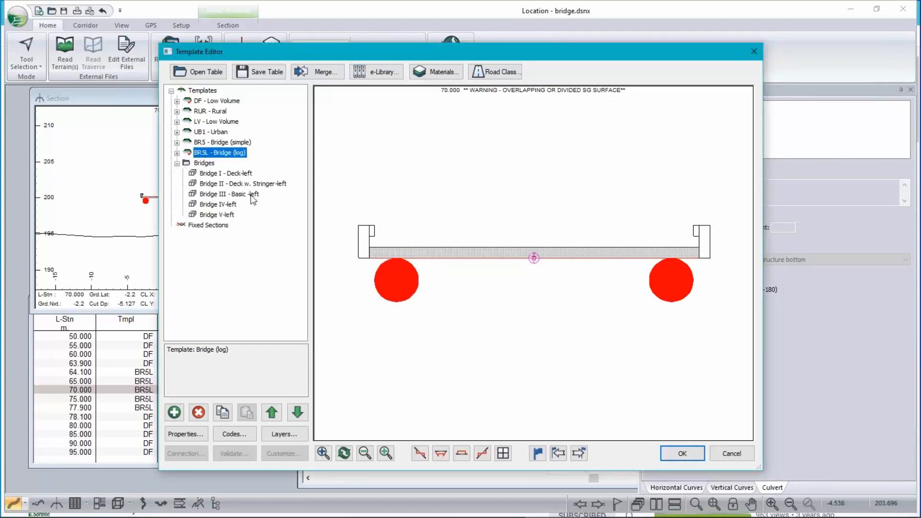
click(241, 174)
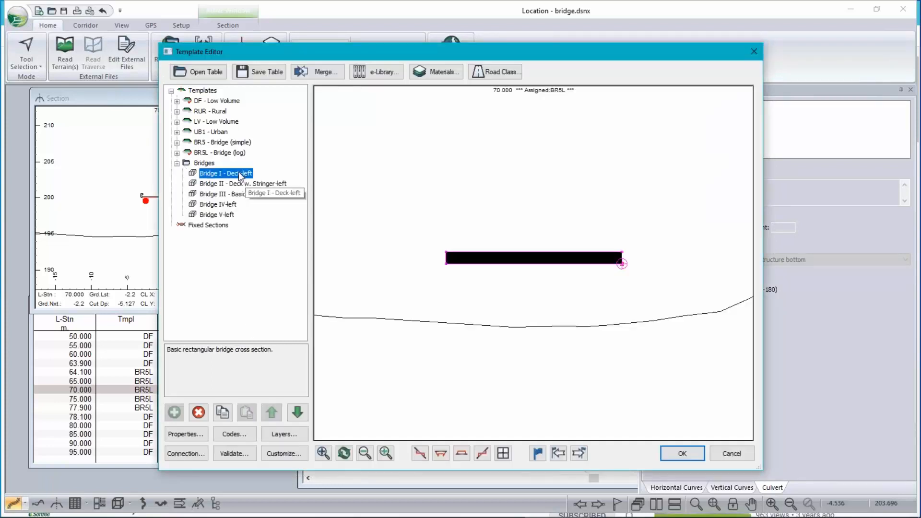
click(240, 185)
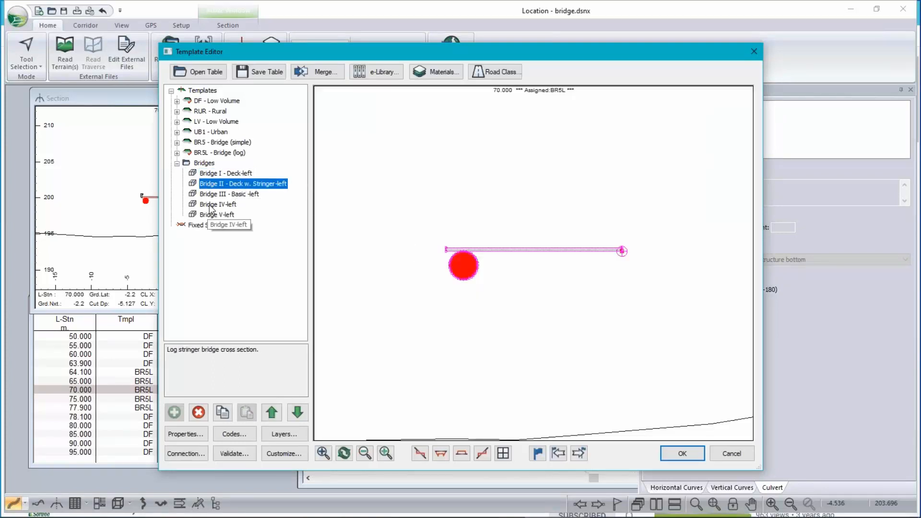
click(217, 195)
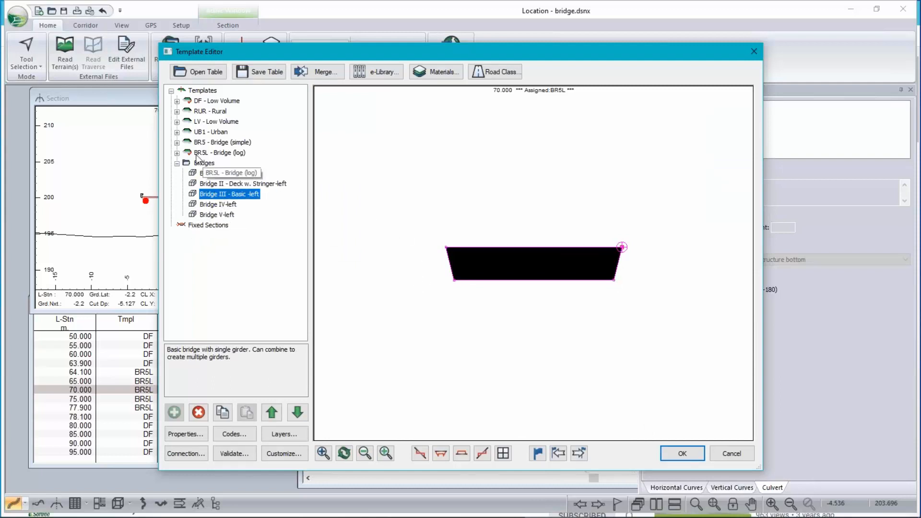
Step: List the components of the BR5L - Bridge (log) template and examine its assembled cross section above the ground line
click(177, 153)
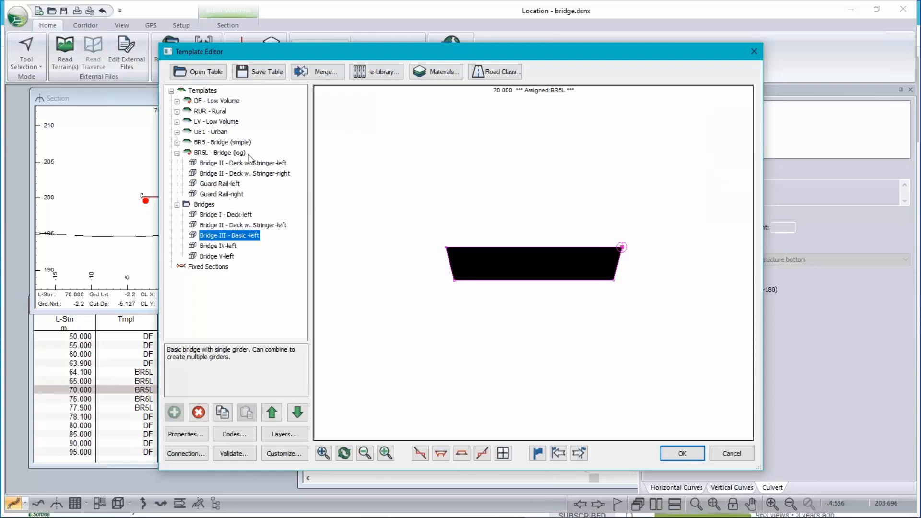
click(264, 153)
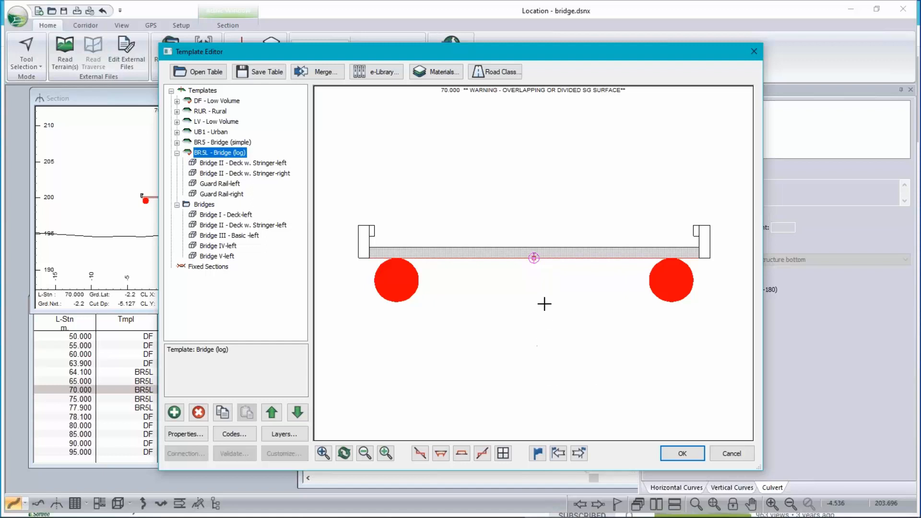
scroll(540, 303, down, 2)
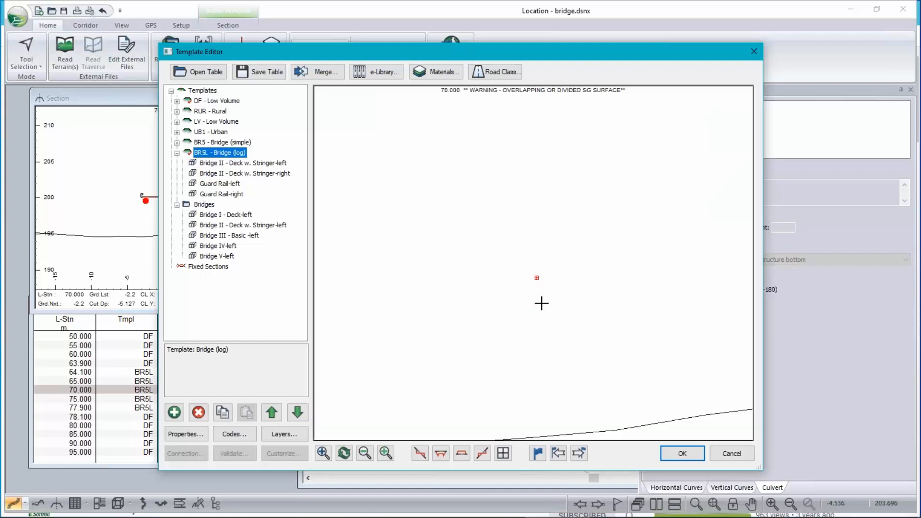
scroll(539, 307, down, 1)
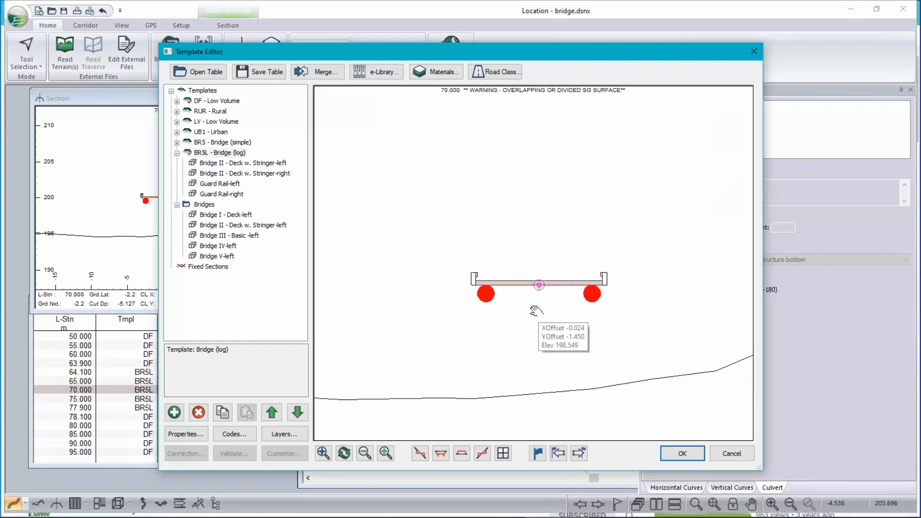
middle_drag(536, 311, 502, 273)
right_click(502, 273)
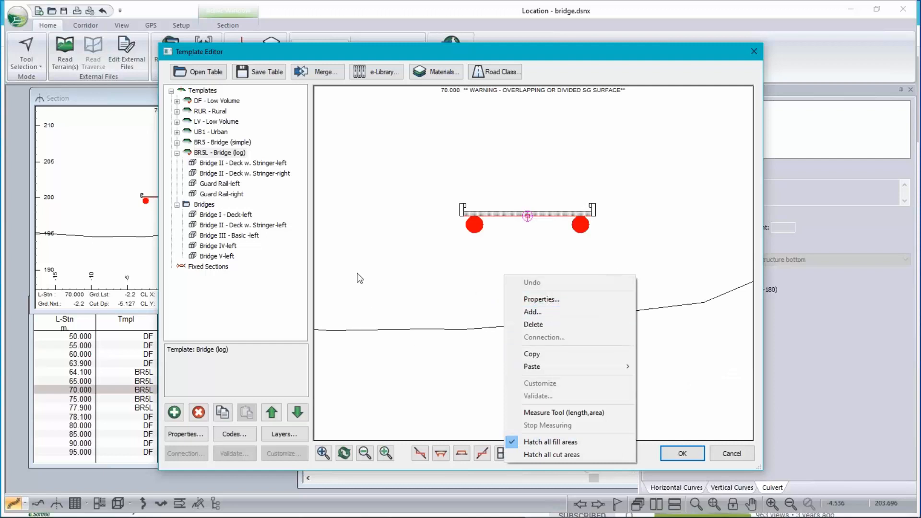
Step: Try a StringerOffset of 3 m on the BR5L template's left Bridge II - Deck w. Stringer component, and discard the change
click(220, 165)
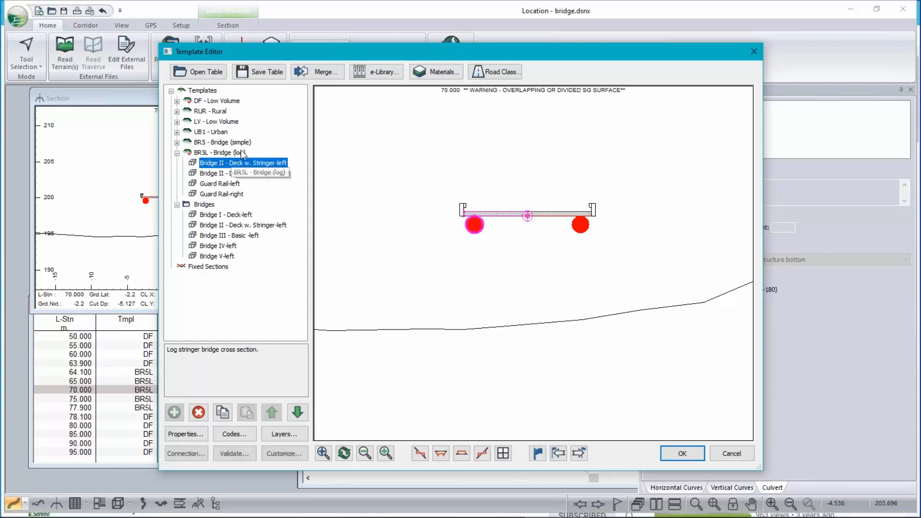
click(232, 173)
right_click(233, 173)
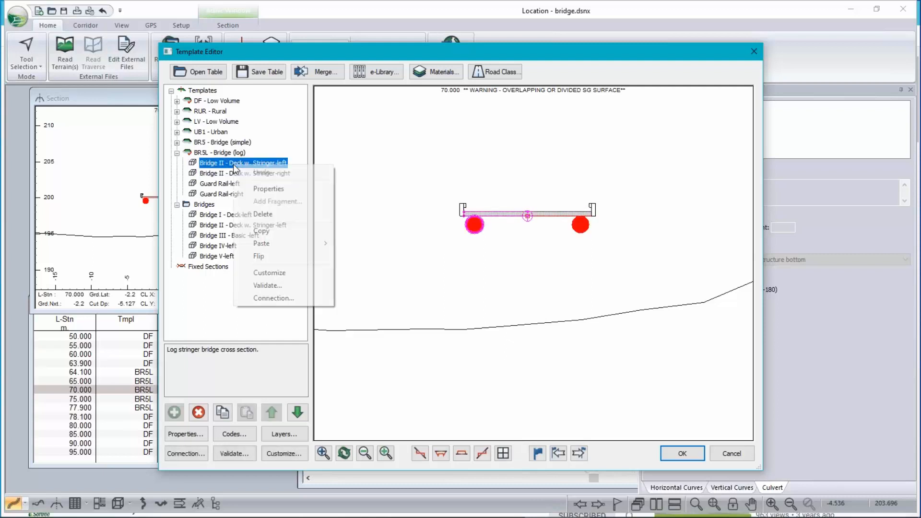
click(266, 191)
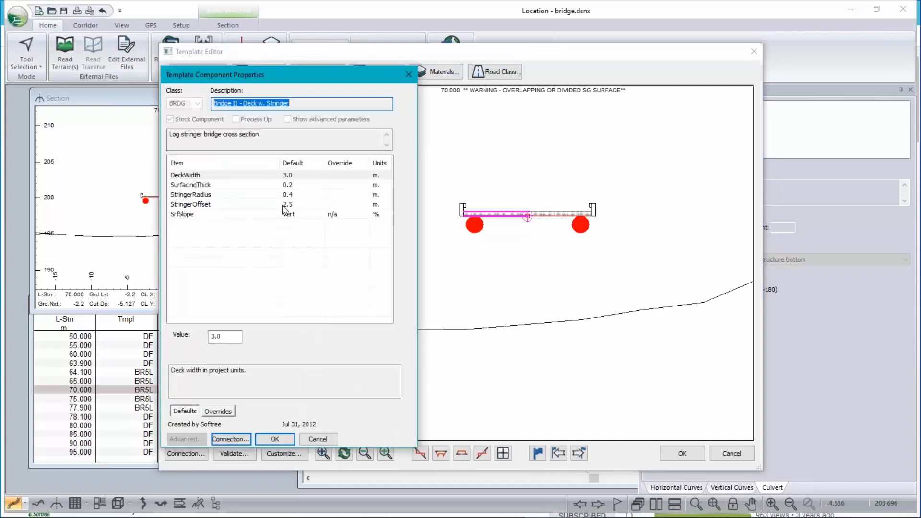
click(295, 205)
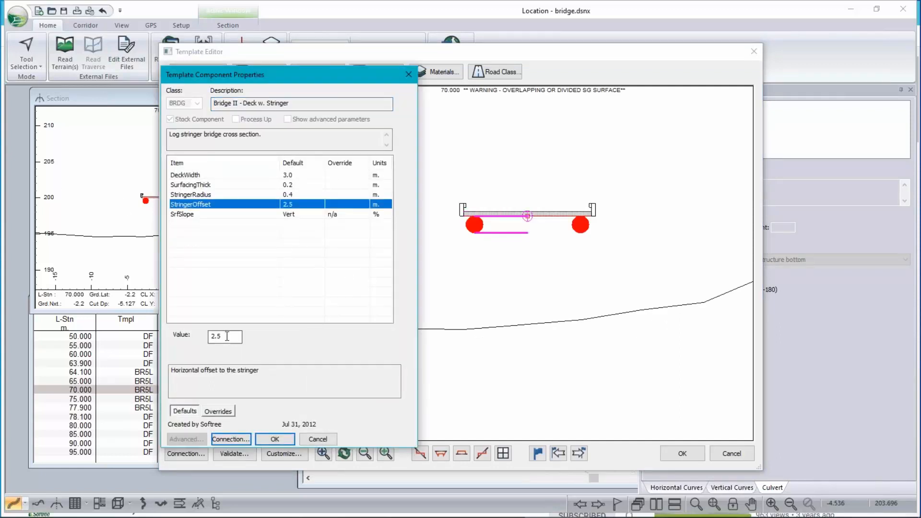
key(Tab)
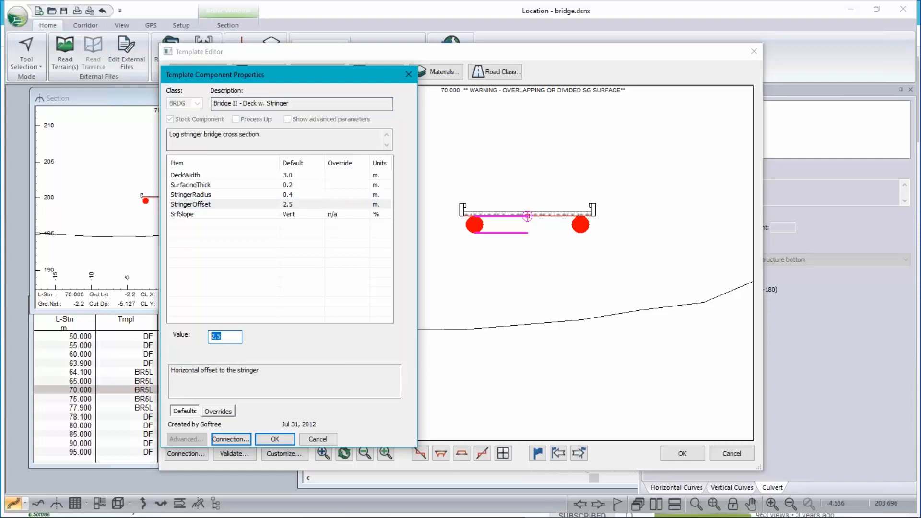
text(3)
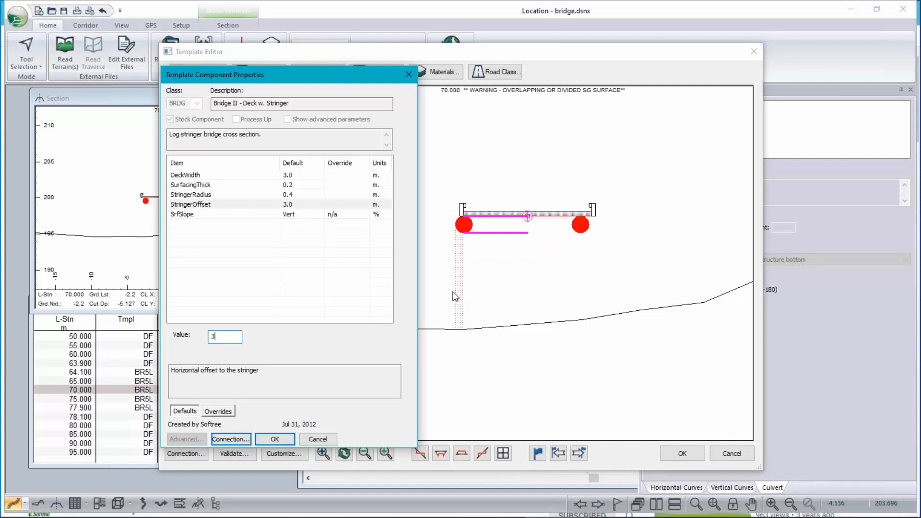
click(543, 288)
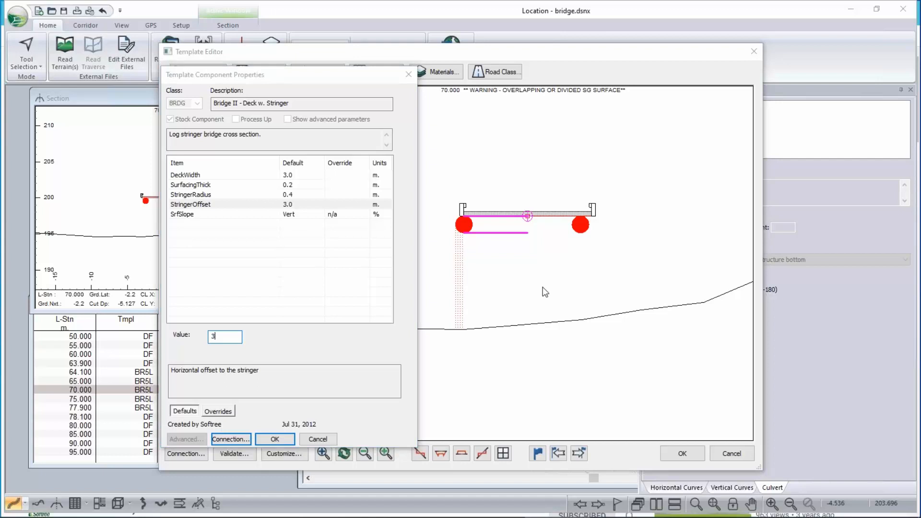
click(318, 439)
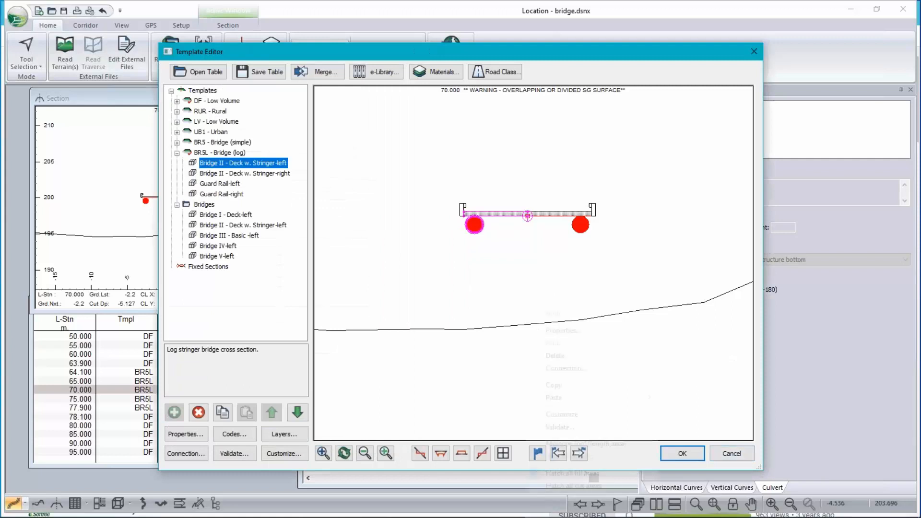
Step: Check the editing options for the left deck and stringer component, and close the Template Editor without keeping changes
right_click(529, 310)
right_click(475, 222)
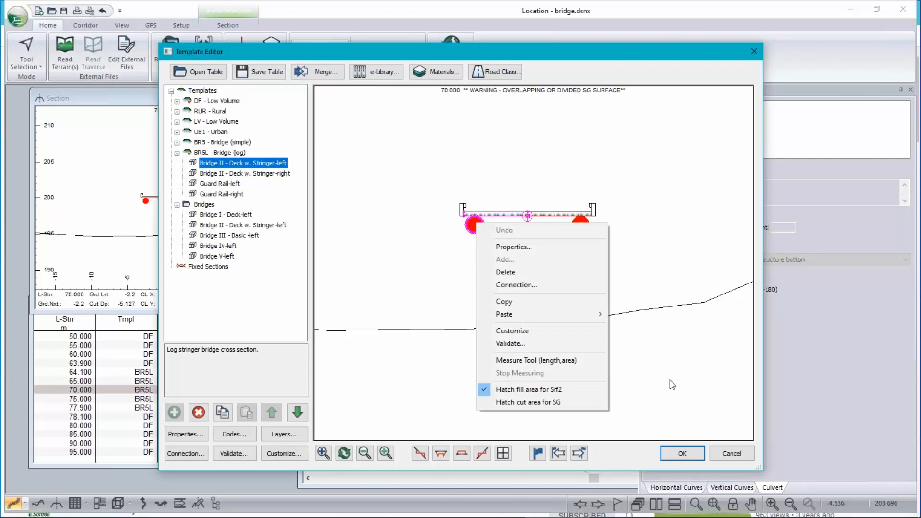
click(737, 460)
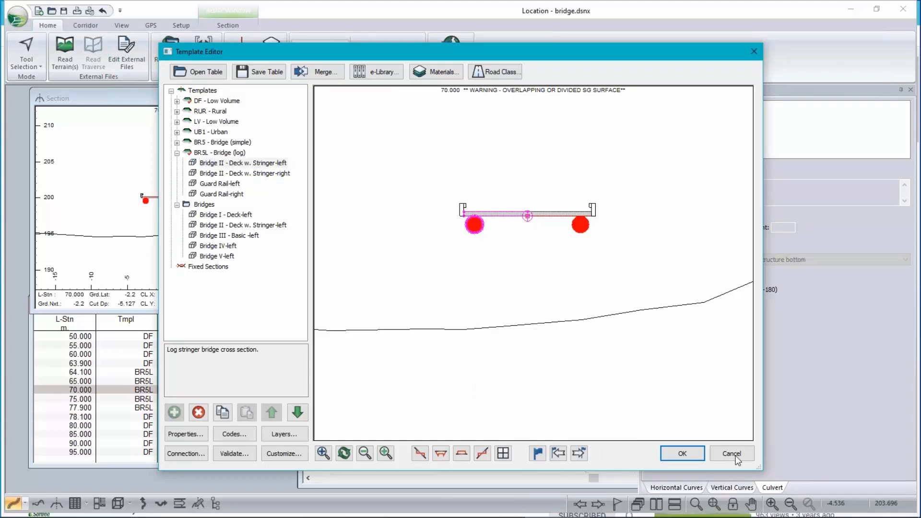
click(737, 459)
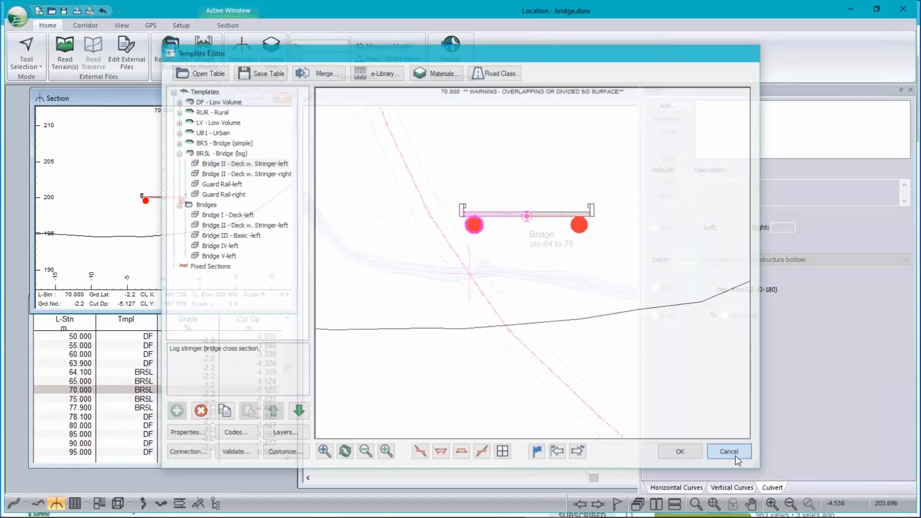
Step: Review the properties of the BR5L - Bridge (log) template and the profile window's display options, discarding any changes
right_click(185, 186)
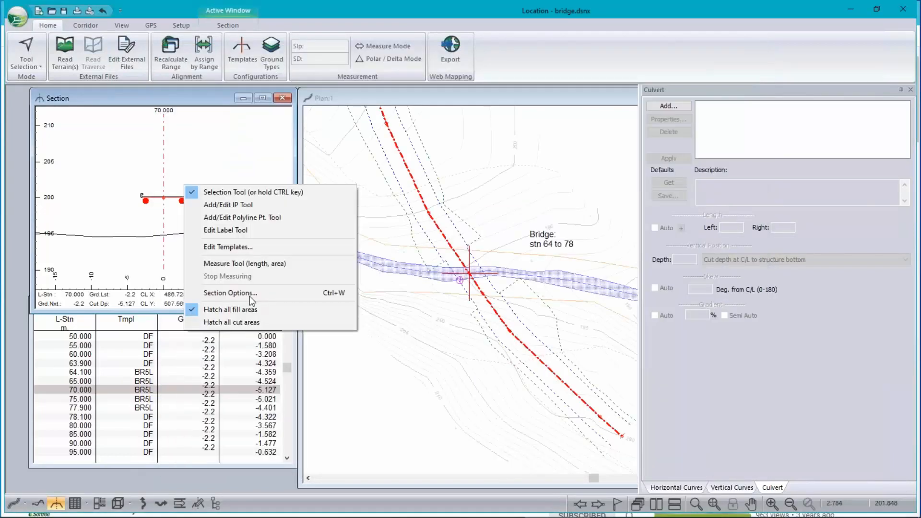
click(240, 246)
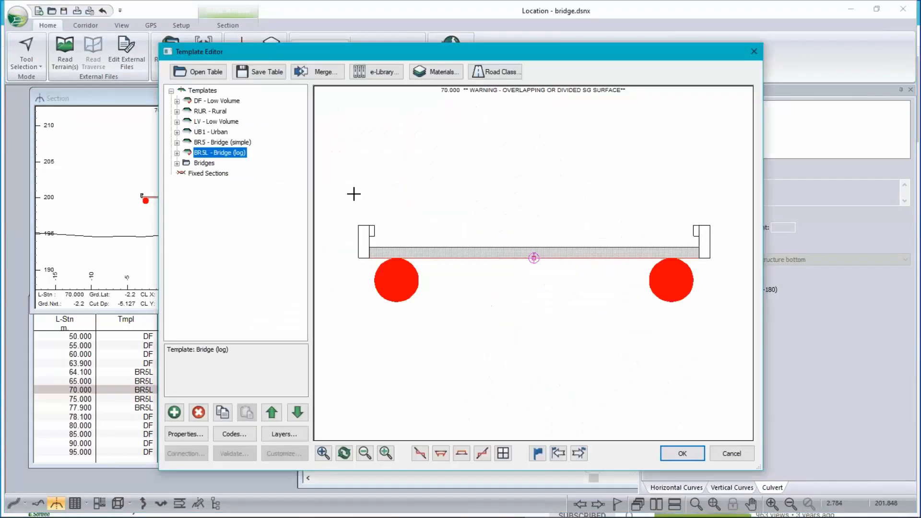
click(176, 153)
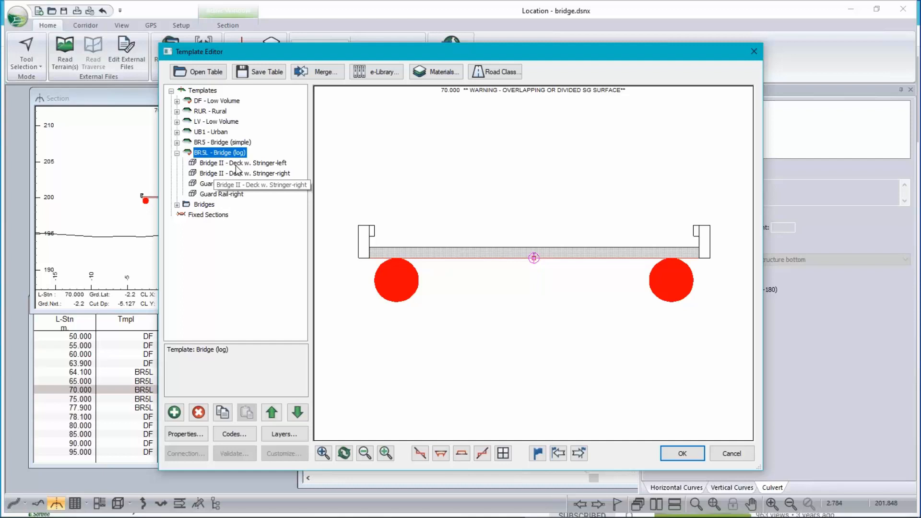
right_click(229, 155)
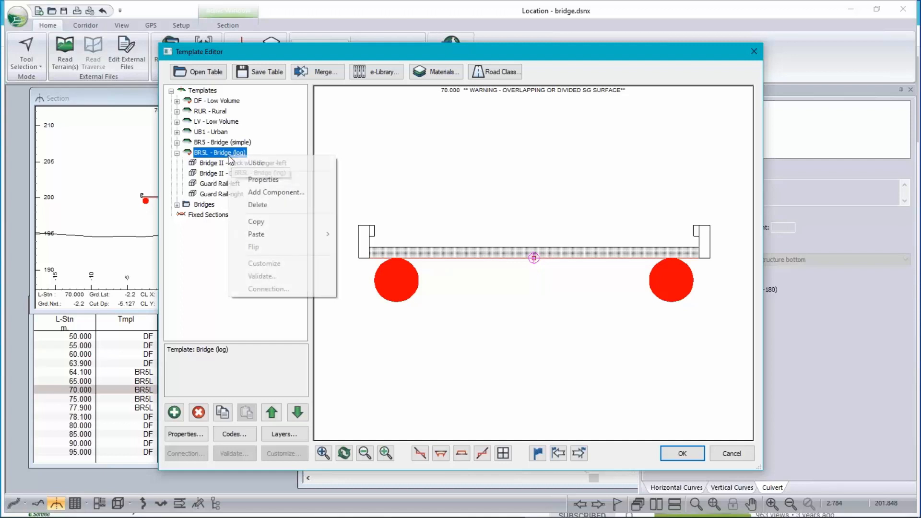
click(264, 185)
click(514, 346)
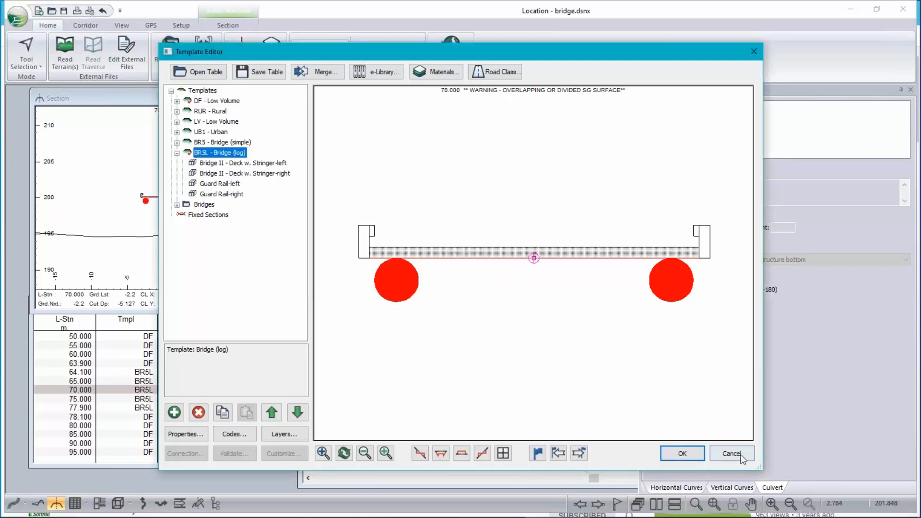
click(738, 454)
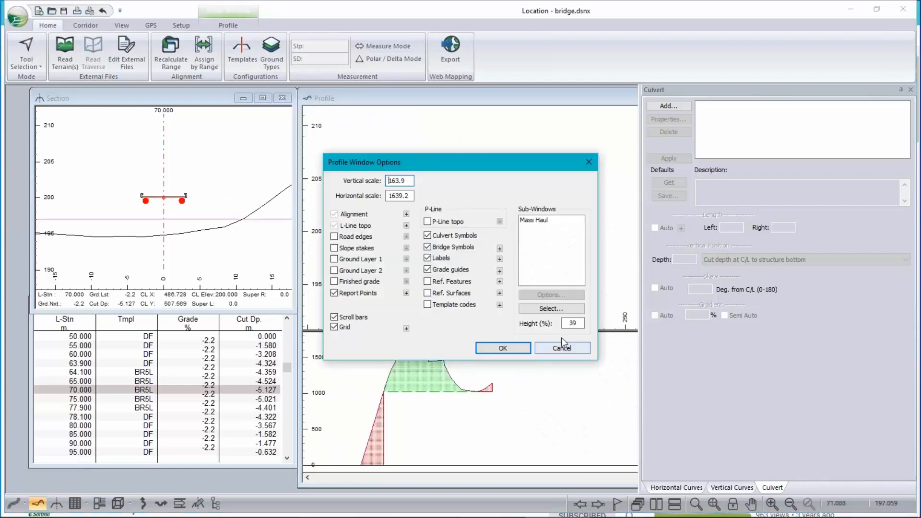
click(564, 349)
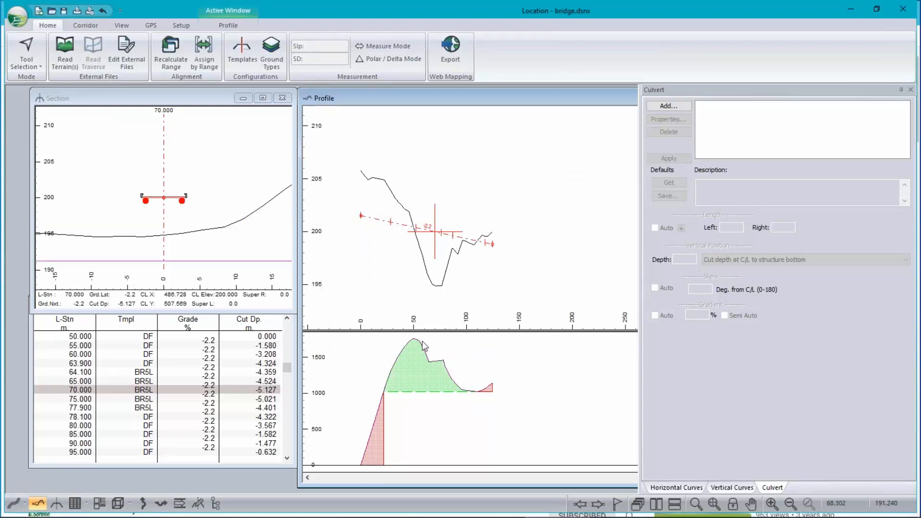
Step: Mark the BR5L - Bridge (log) template as a bridge in its properties, and recalculate the current alignment over all stations
right_click(97, 136)
click(155, 199)
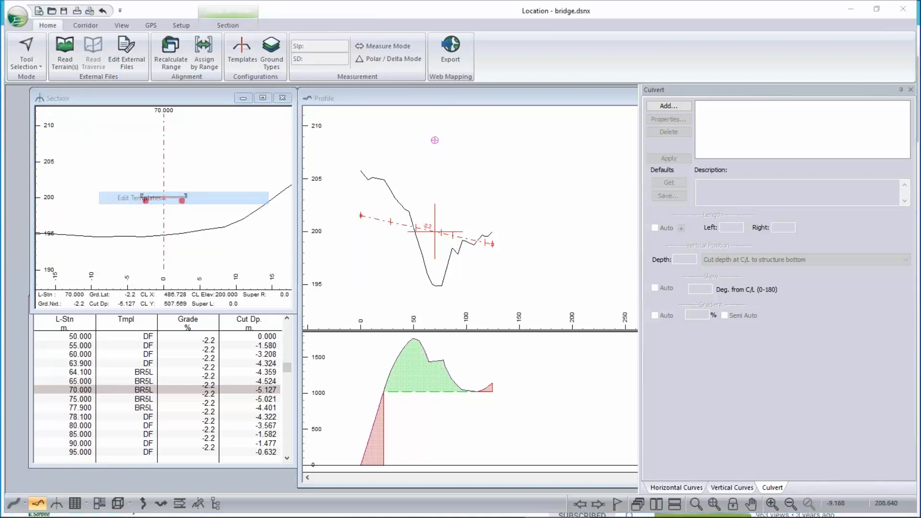
right_click(237, 172)
click(255, 179)
key(Return)
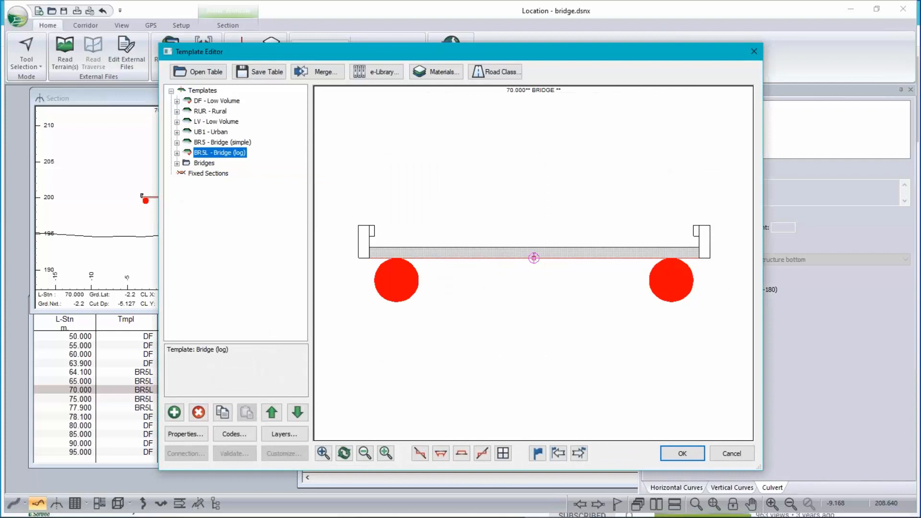
click(673, 422)
click(682, 453)
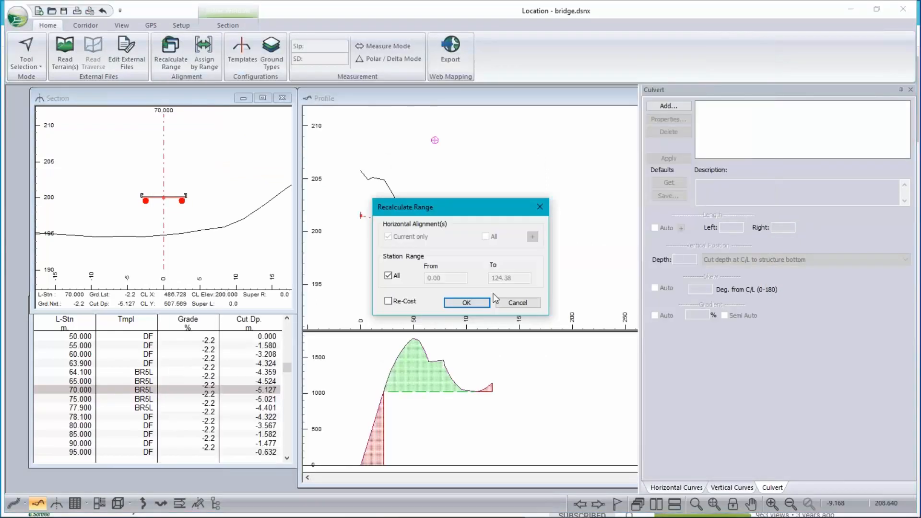
click(471, 302)
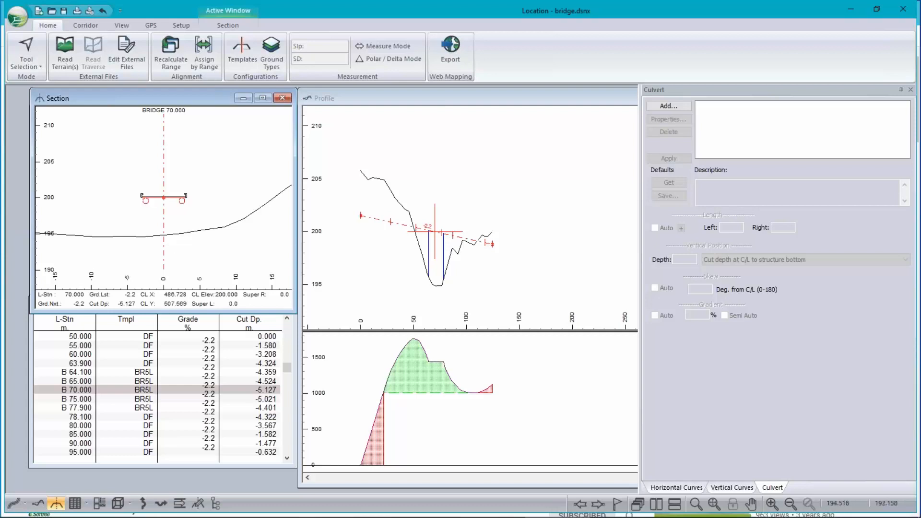
Step: Compare the cross sections at stations 63.900 and 65.000 around the bridge's start in plan, and view the alignment's profile
click(14, 503)
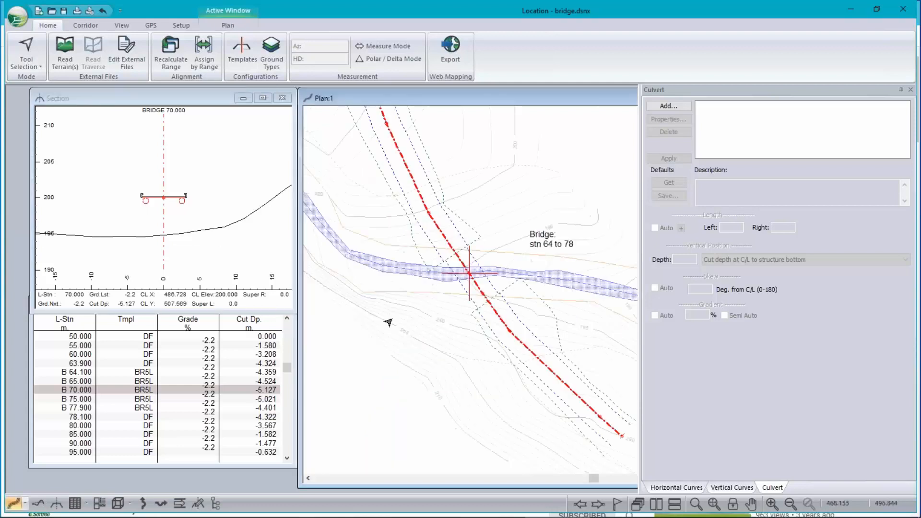
scroll(475, 269, up, 3)
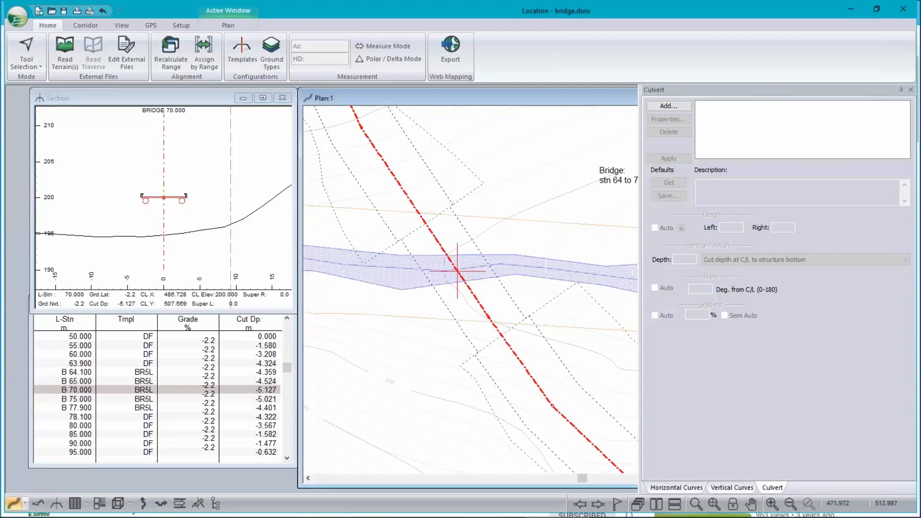
mouse_move(422, 226)
click(424, 221)
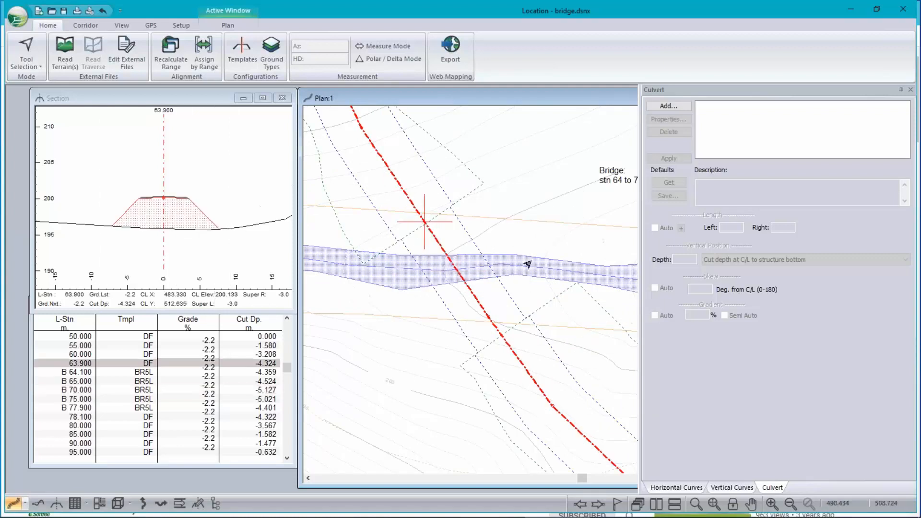
click(428, 233)
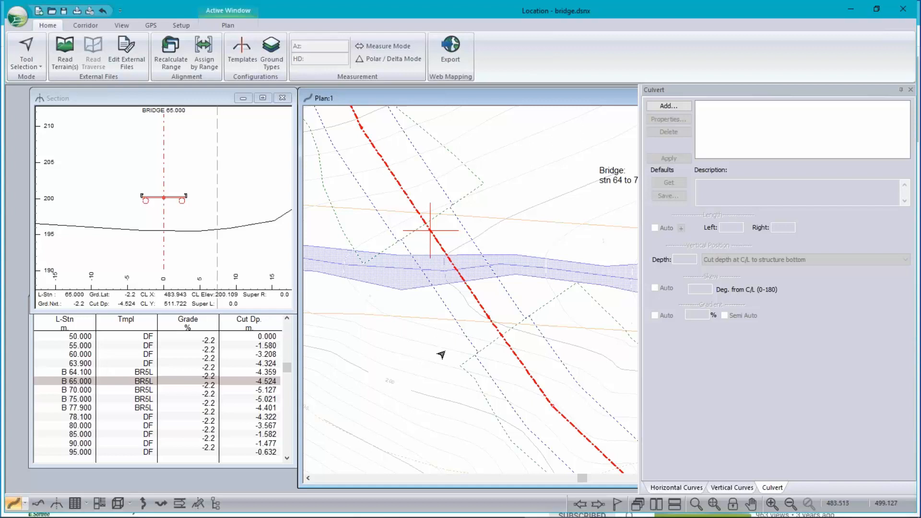
scroll(460, 307, down, 1)
scroll(457, 308, down, 1)
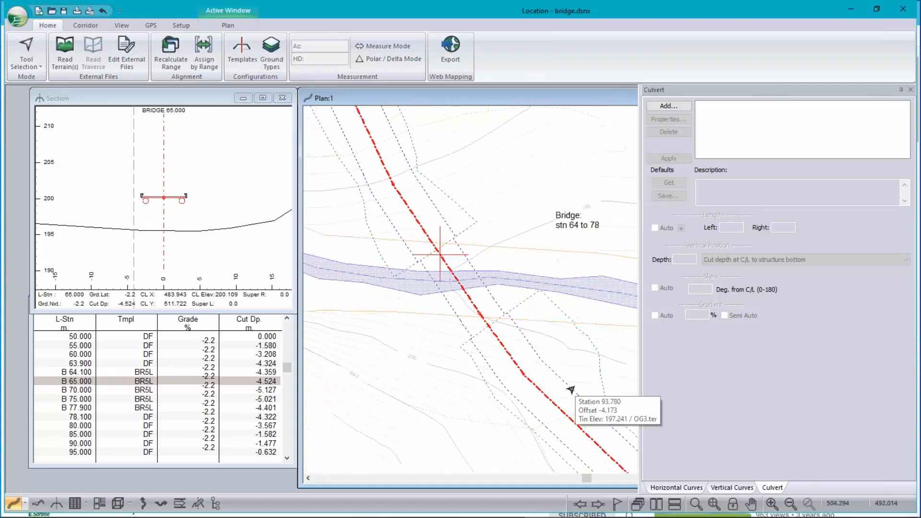
click(38, 504)
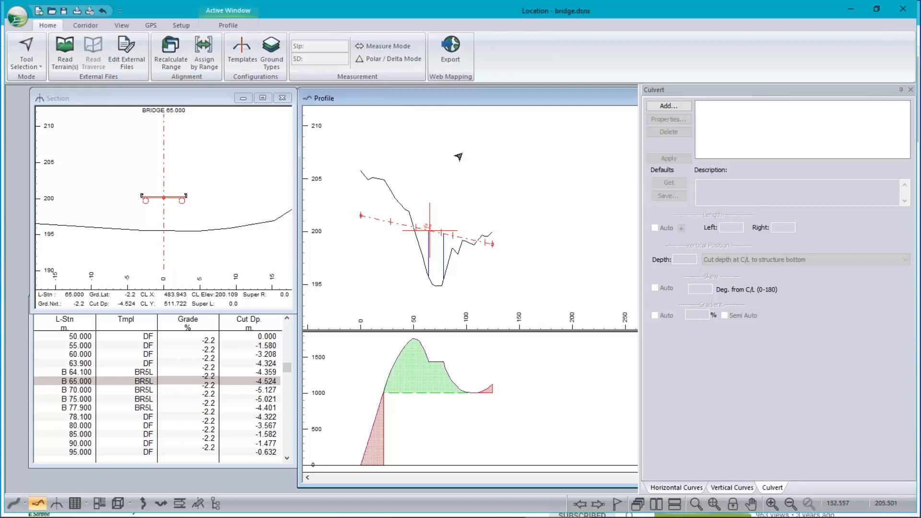
Step: Switch to the OG3.ter model in the Terrain module and examine its thalweg and roadCL profiles alongside the plan and 3D views
click(181, 25)
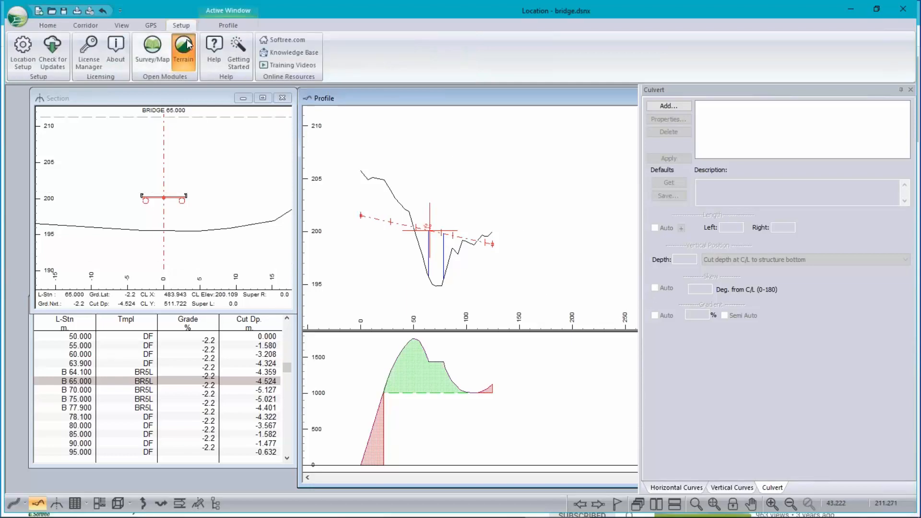
click(187, 44)
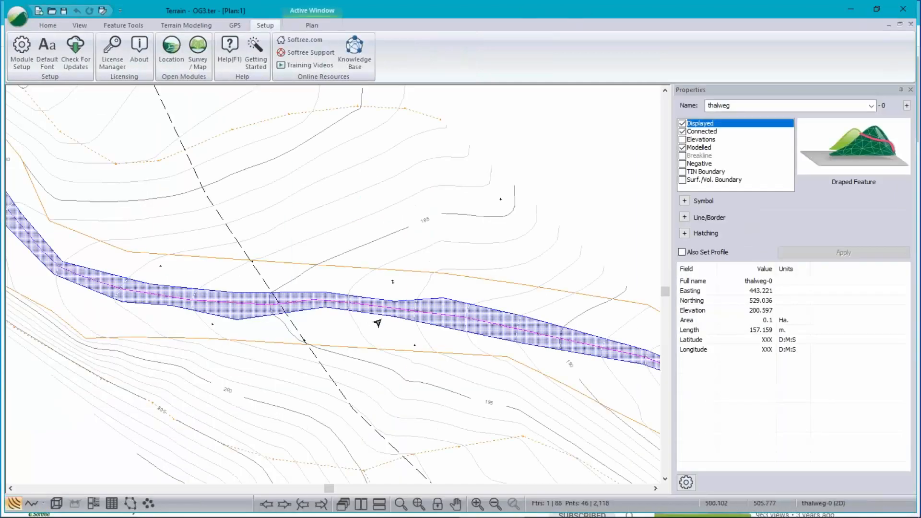
scroll(375, 322, down, 2)
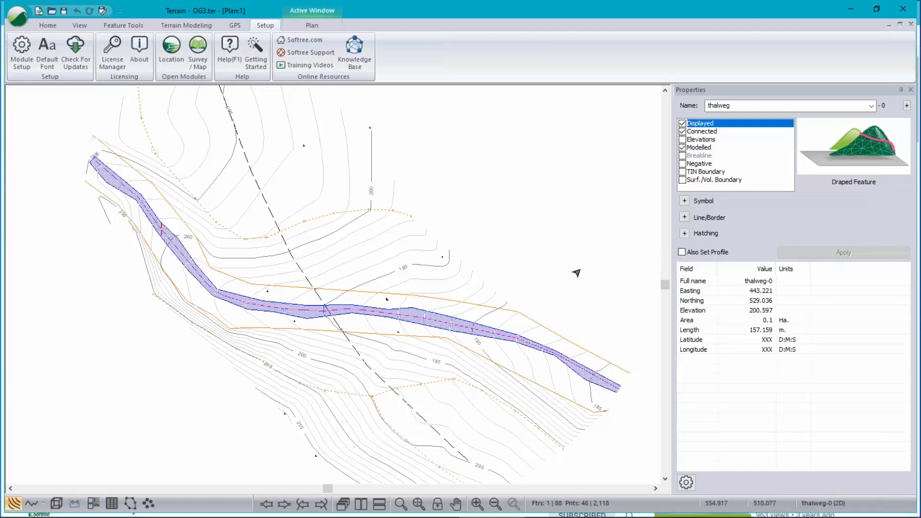
click(360, 504)
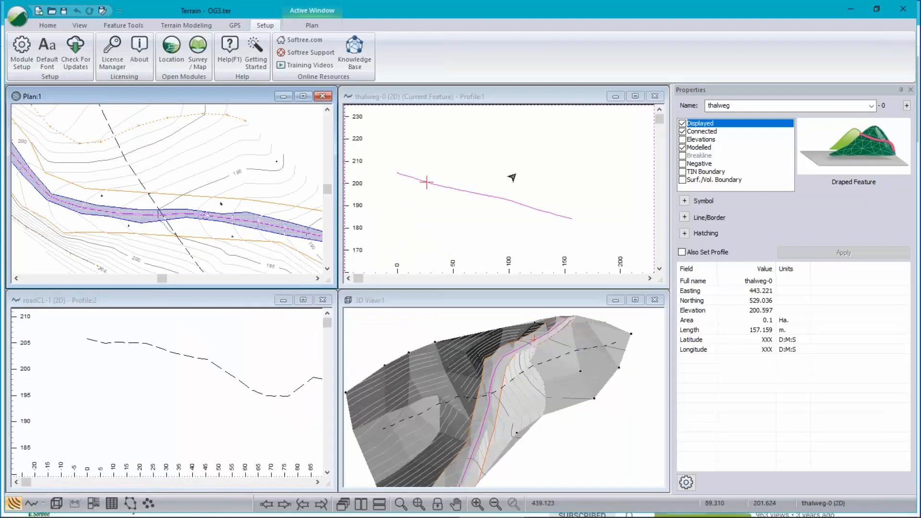
click(512, 177)
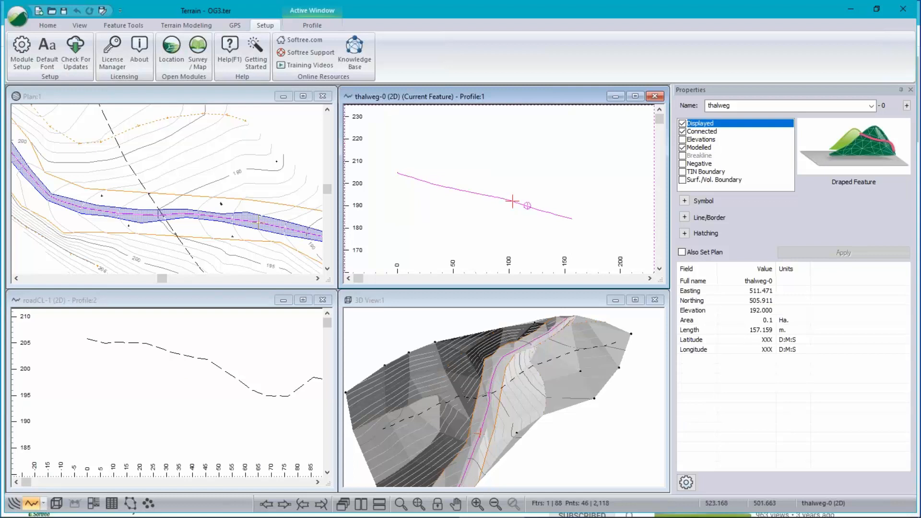
click(224, 373)
scroll(228, 377, down, 1)
middle_drag(228, 378, 212, 361)
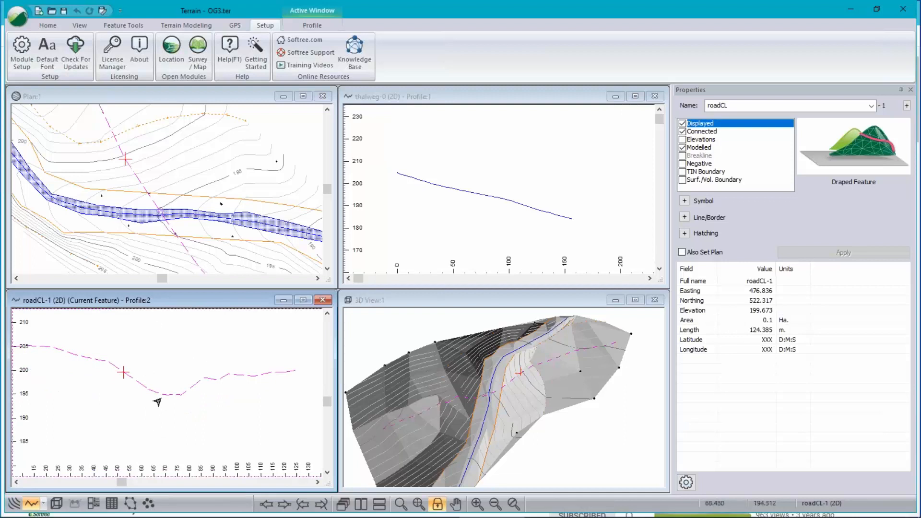
Step: Switch to the bridge design in Location and save it in Softree-Terrain (*.terx) format over the existing demoCL.terx
mouse_move(404, 516)
mouse_move(564, 516)
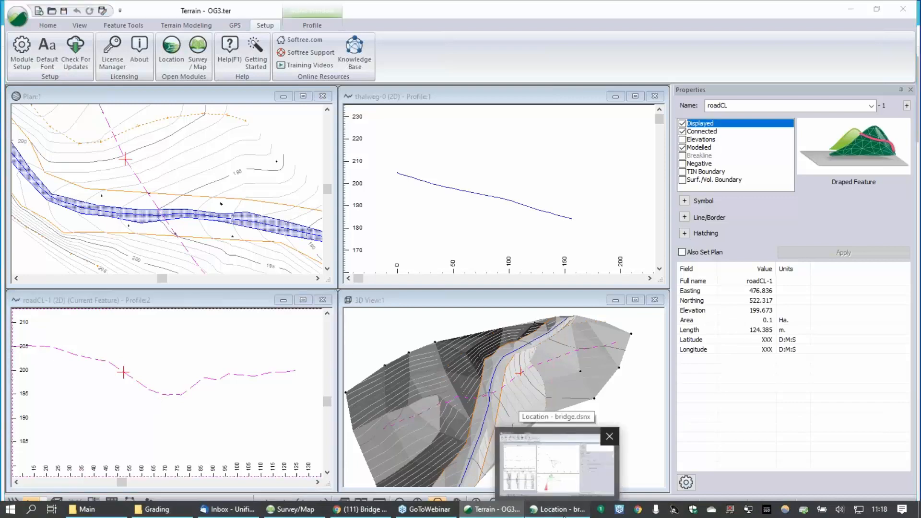
click(564, 515)
click(22, 12)
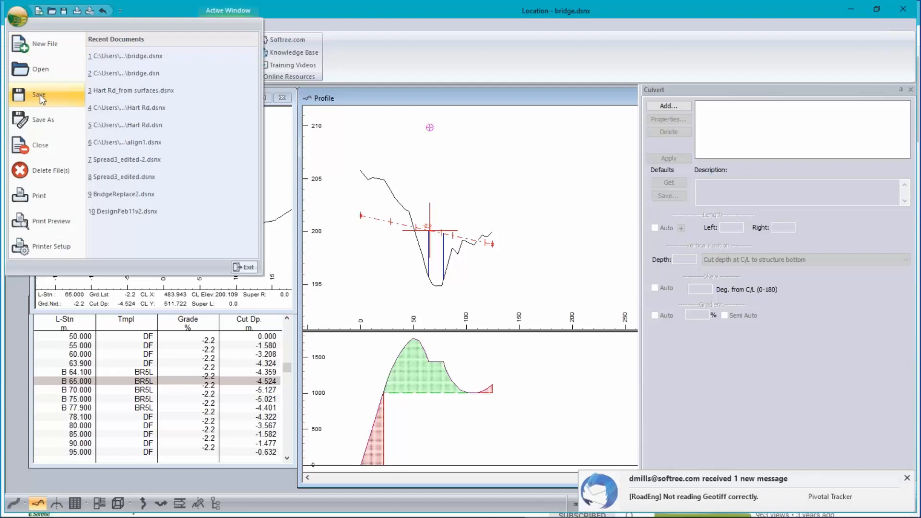
click(44, 124)
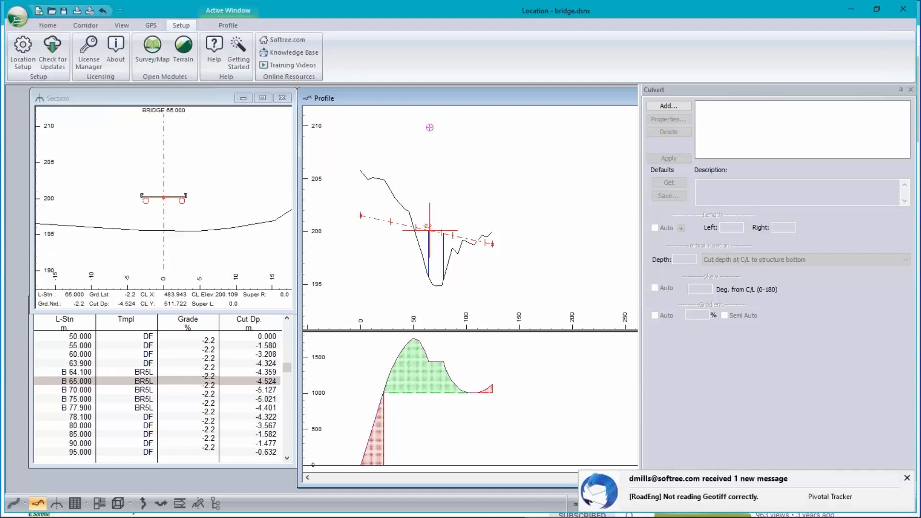
click(361, 379)
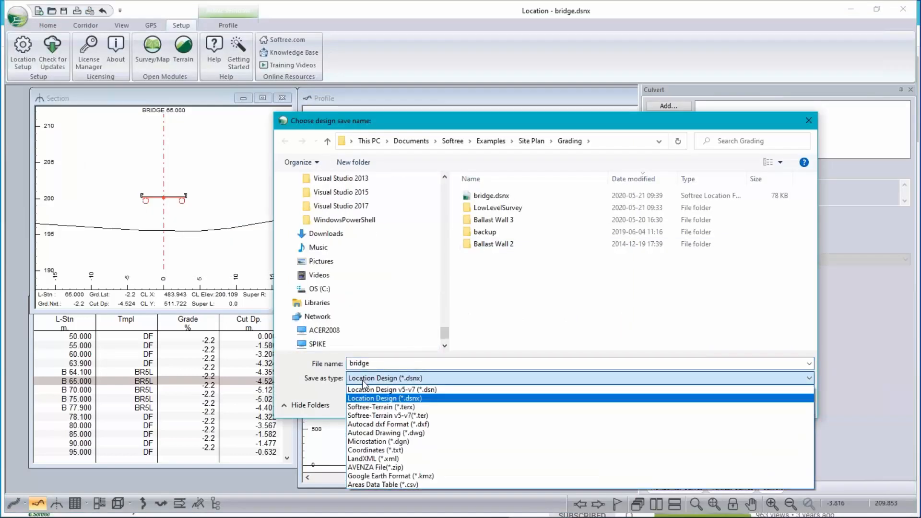
click(372, 408)
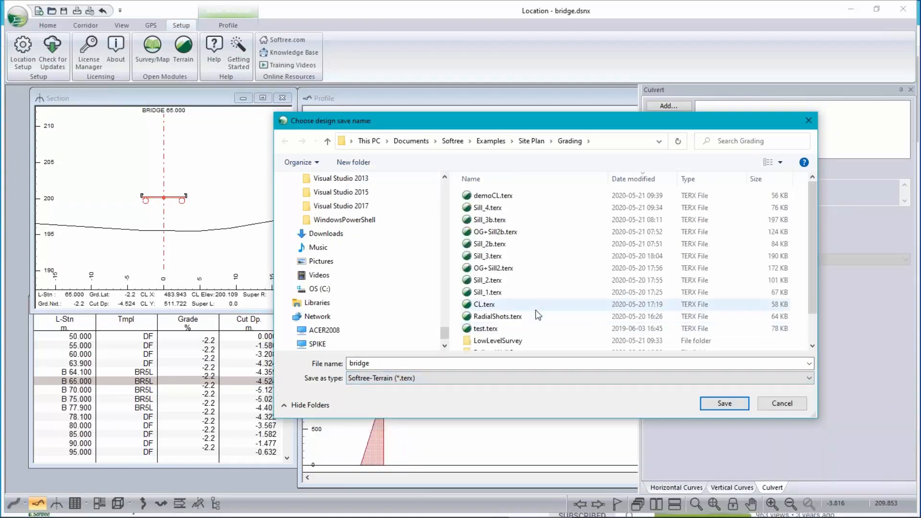
click(503, 196)
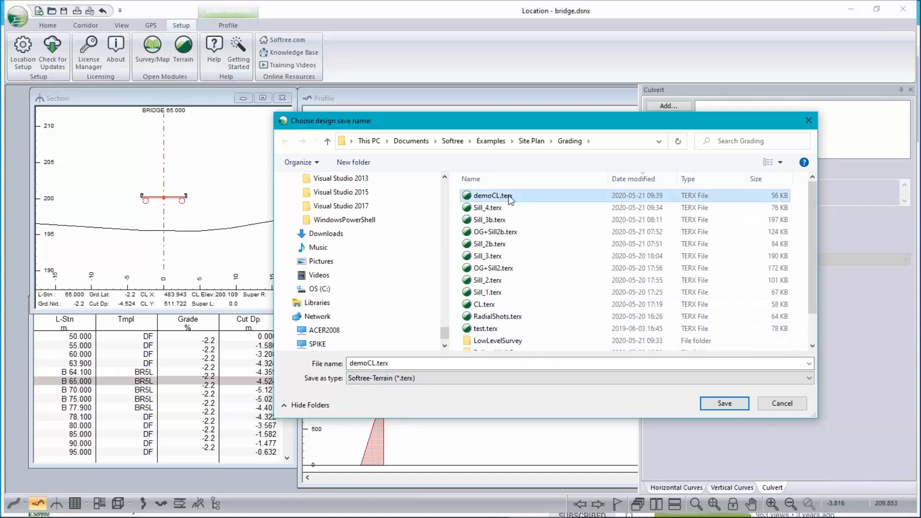
click(729, 406)
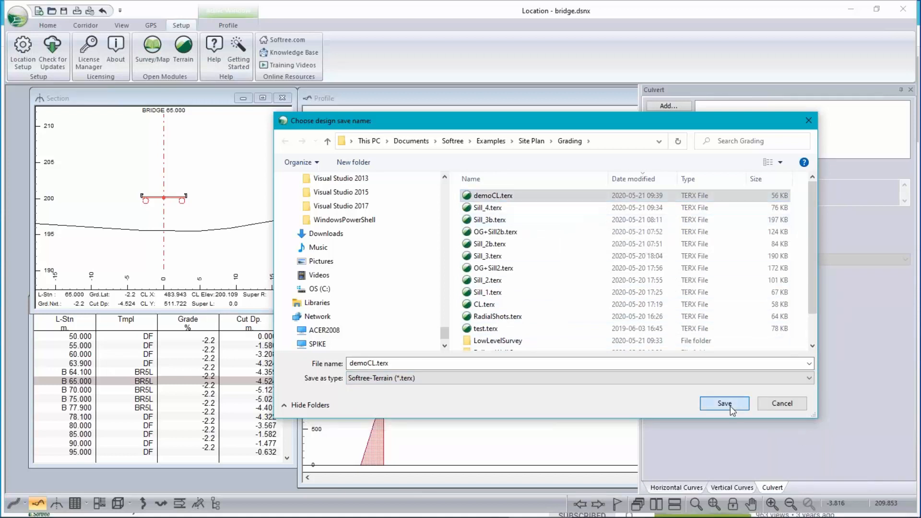
click(487, 265)
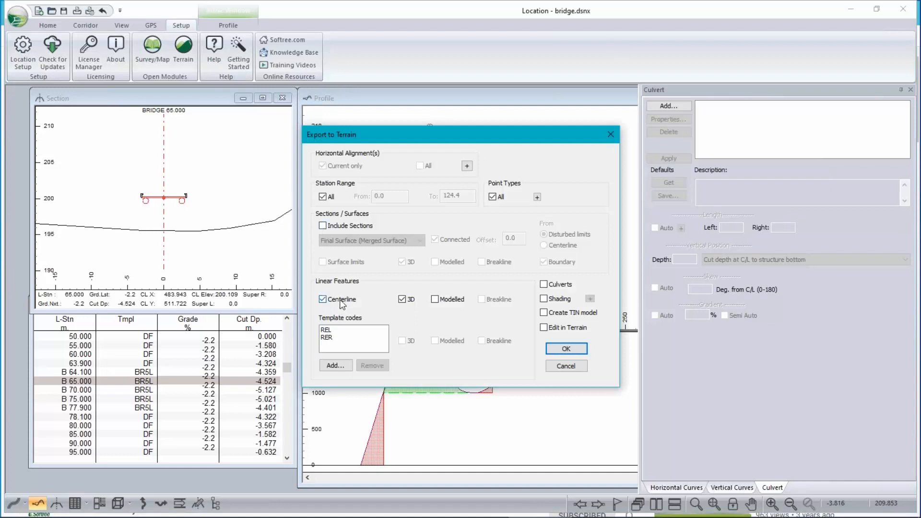
Step: Export the centerline and the REL and RER template codes as 3D features over the full station range
click(333, 330)
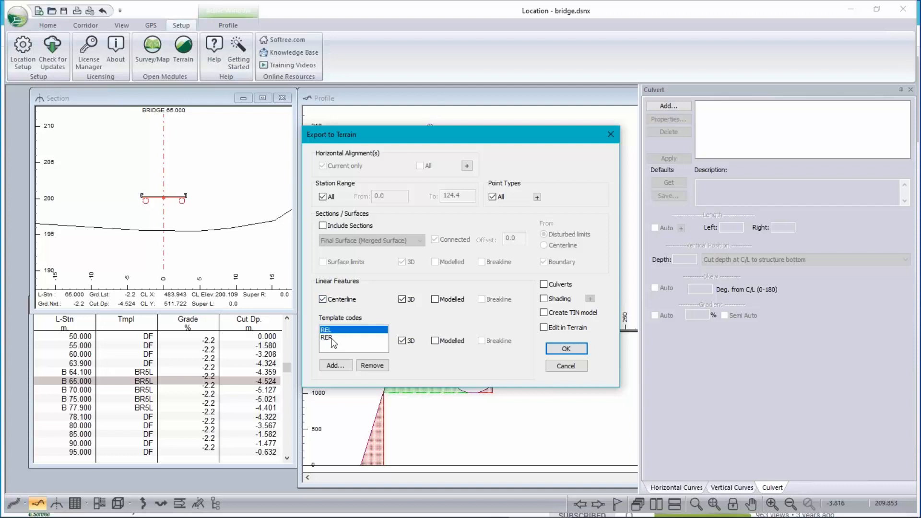
click(330, 337)
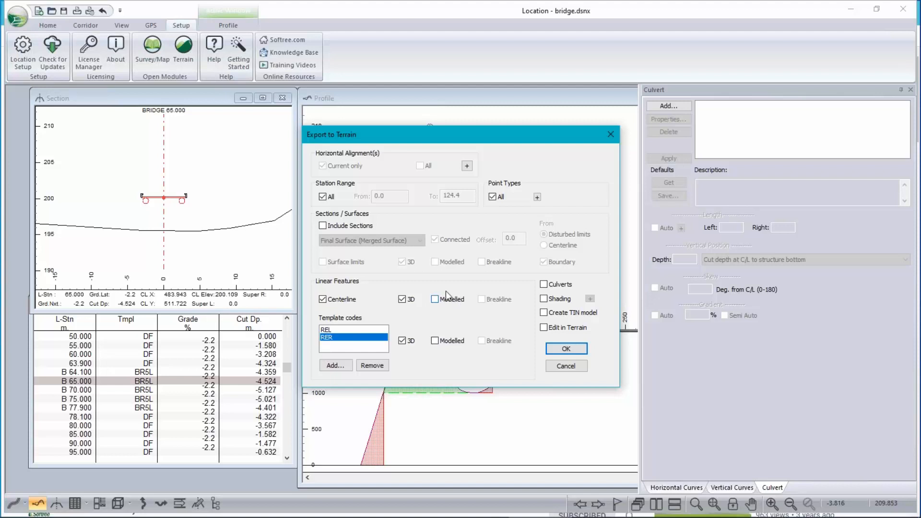
click(566, 349)
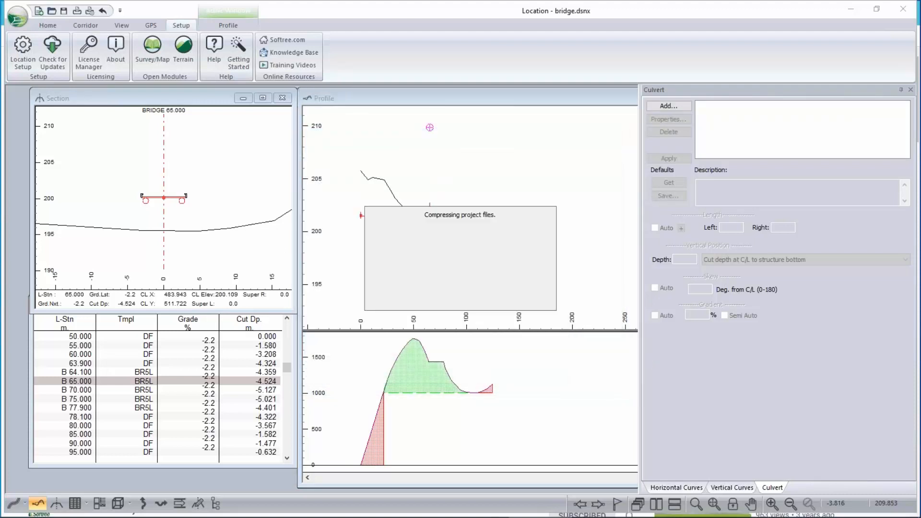
Step: Switch to the OG3.ter model in Terrain and insert demoCL.terx with undefined projections
key(alt+Tab)
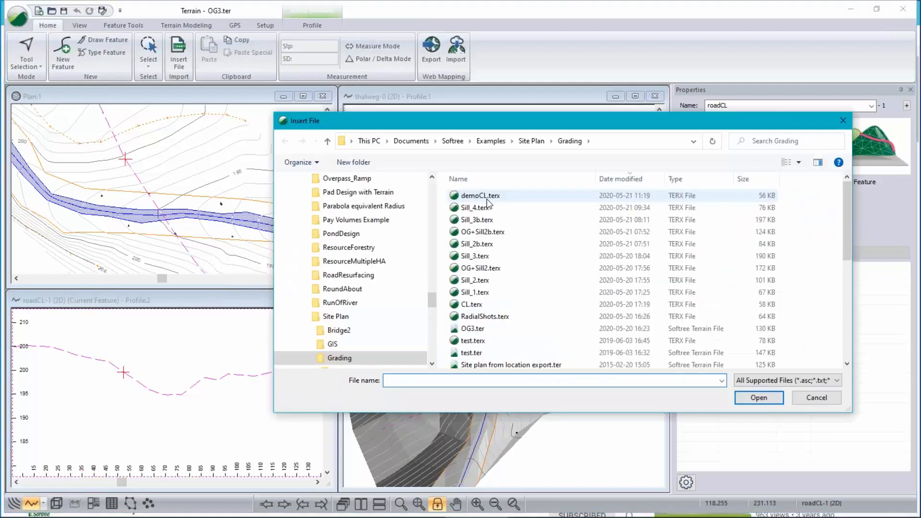
double_click(487, 196)
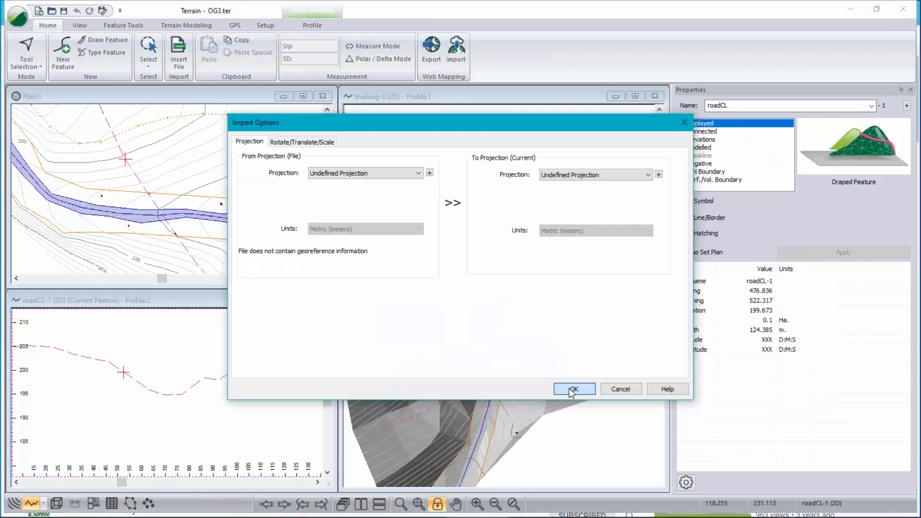
click(572, 389)
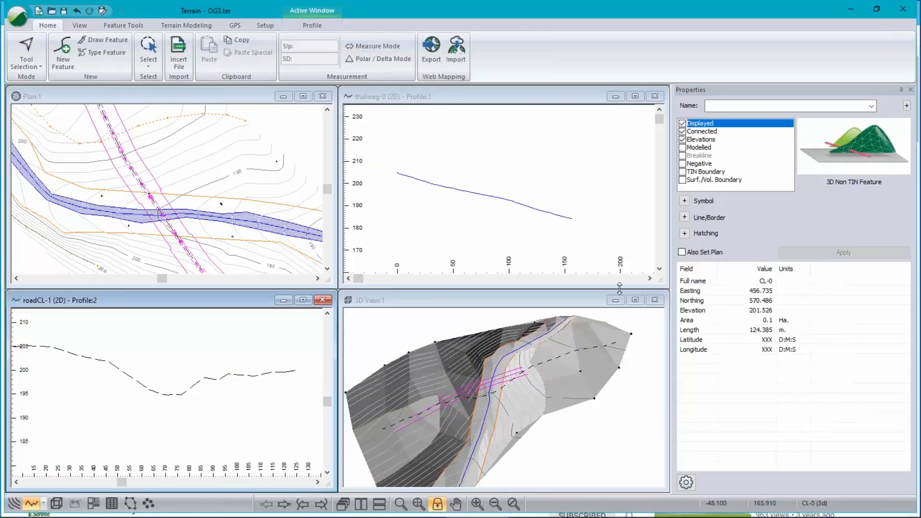
Step: Close the roadCL and thalweg profile views, minimize the 3D view and maximize the plan around the road's stream crossing
click(186, 350)
middle_drag(190, 347, 192, 362)
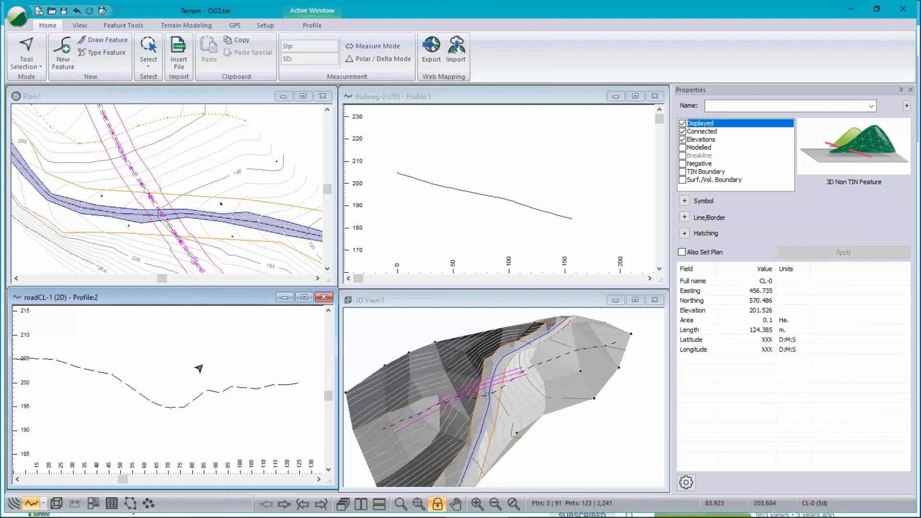
click(323, 298)
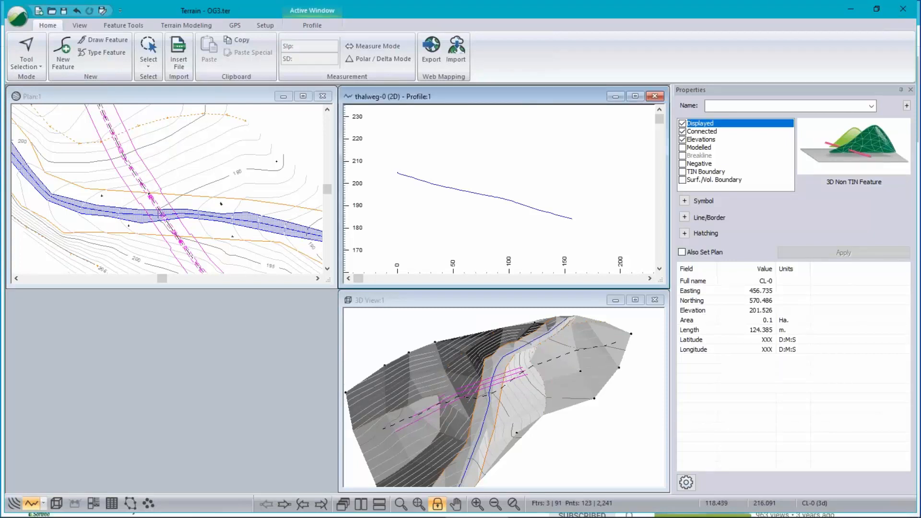
click(654, 96)
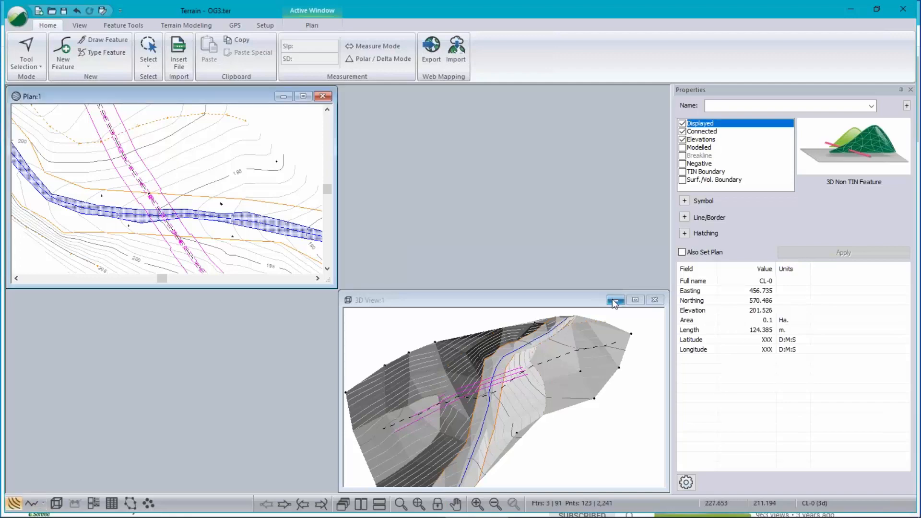
click(614, 300)
click(303, 96)
scroll(328, 301, up, 1)
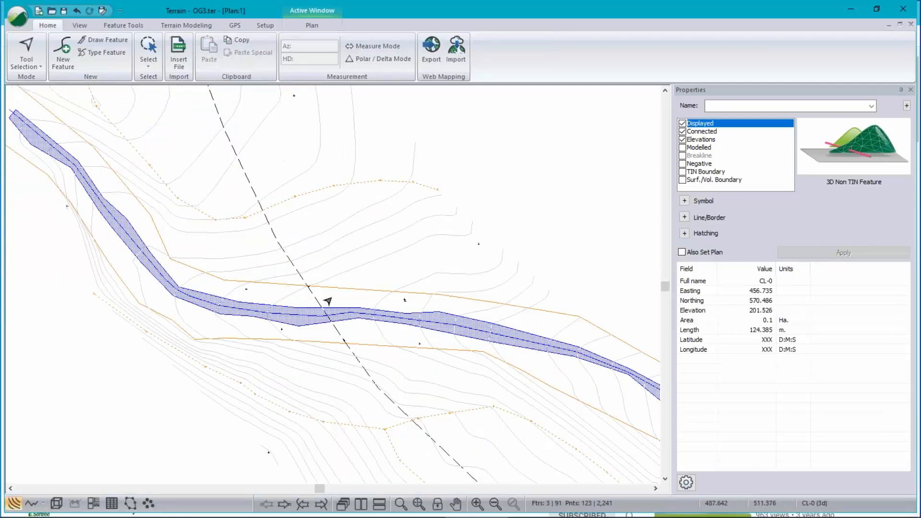
scroll(328, 302, up, 1)
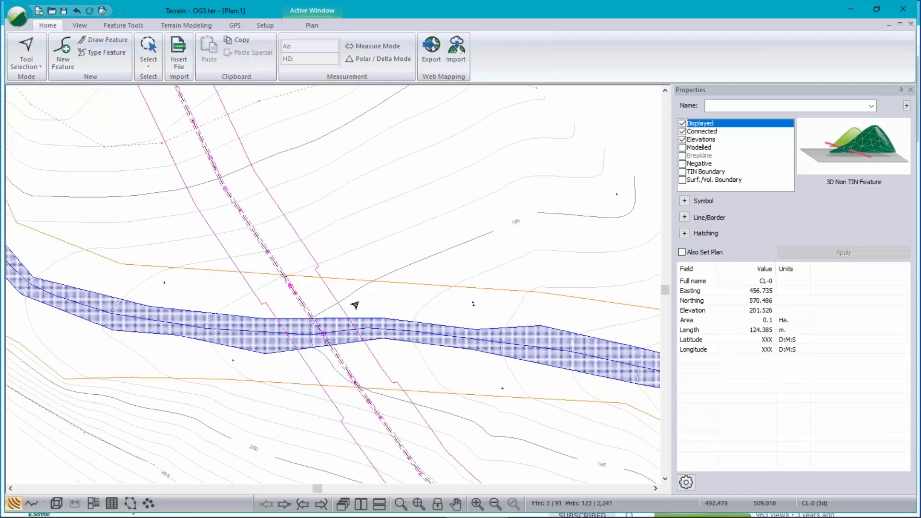
Step: Select the 2D feature roadCL-1 in plan and show its profile side by side with the plan
click(267, 264)
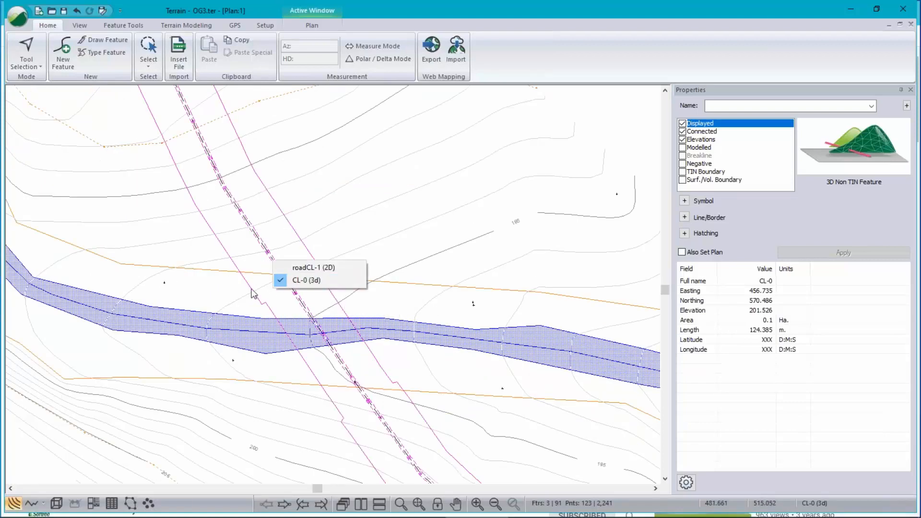
click(336, 268)
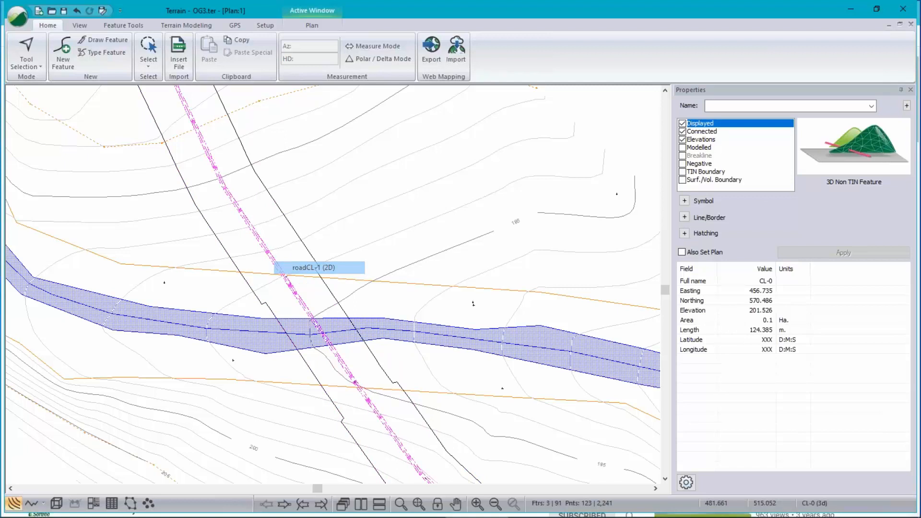
click(347, 268)
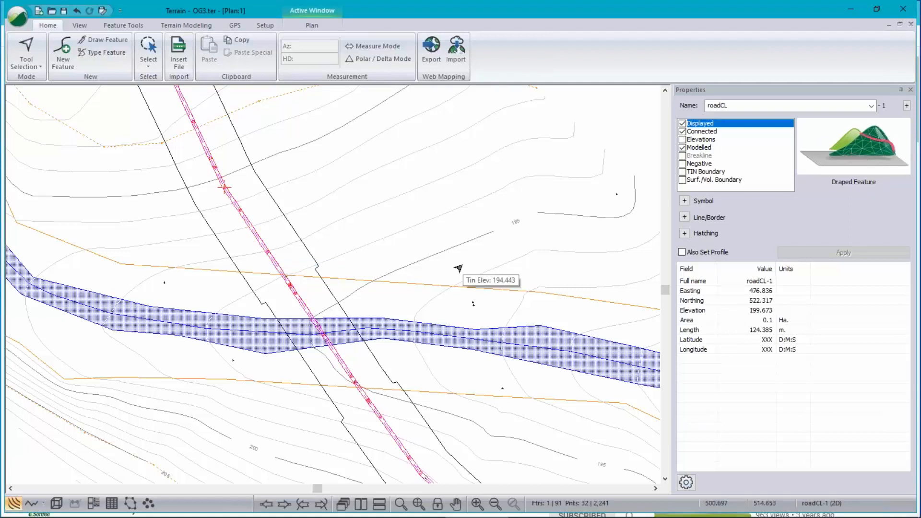
click(683, 148)
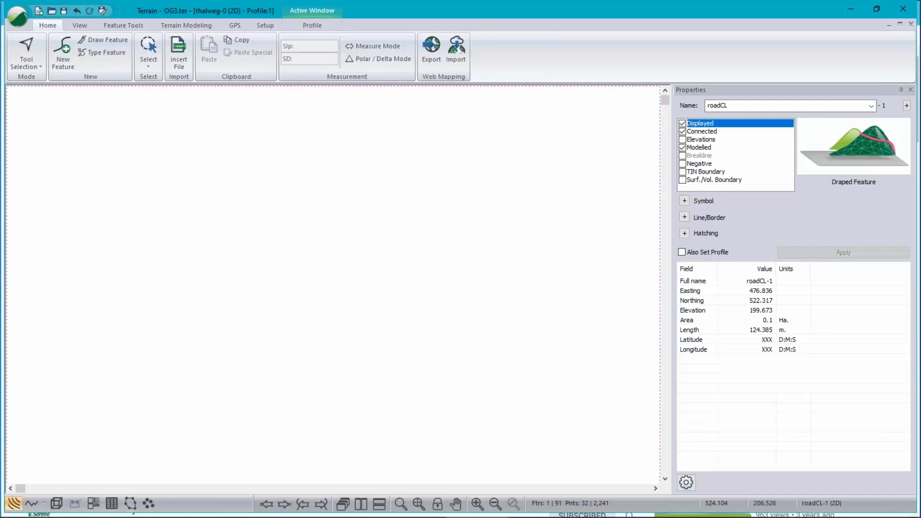
click(899, 26)
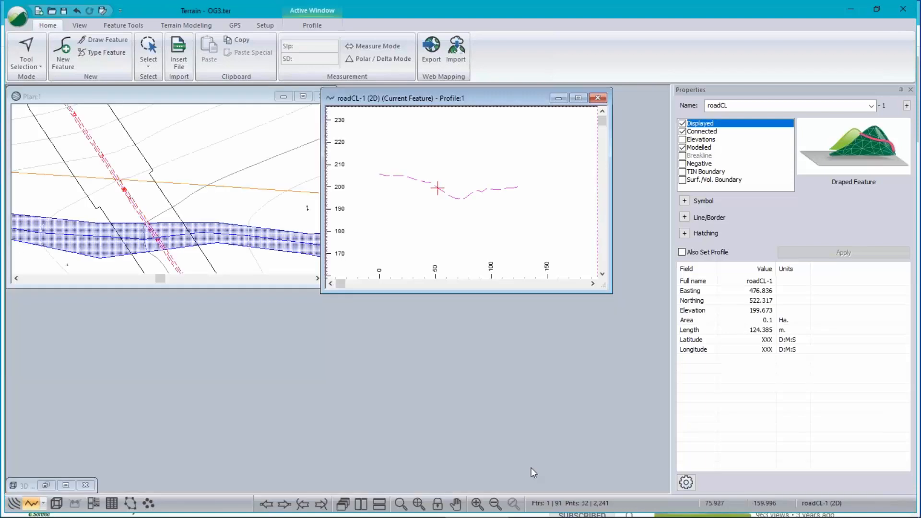
click(360, 504)
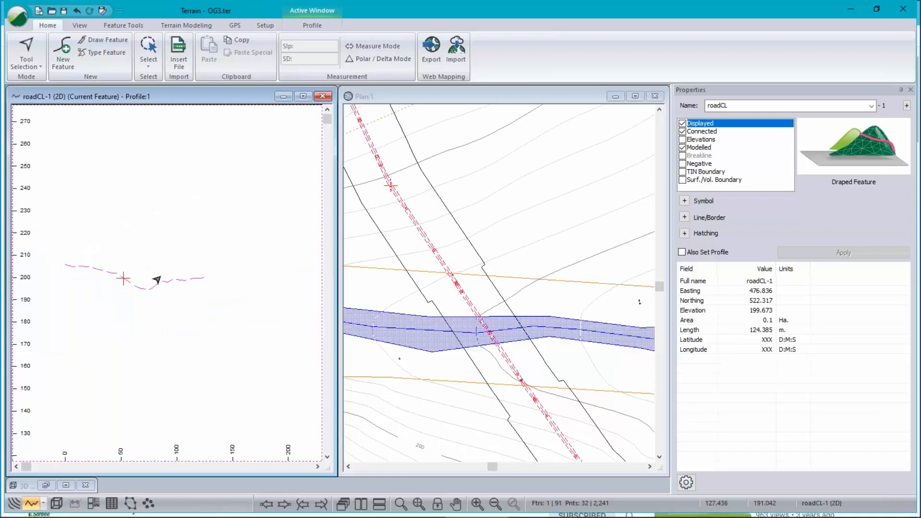
scroll(156, 279, up, 3)
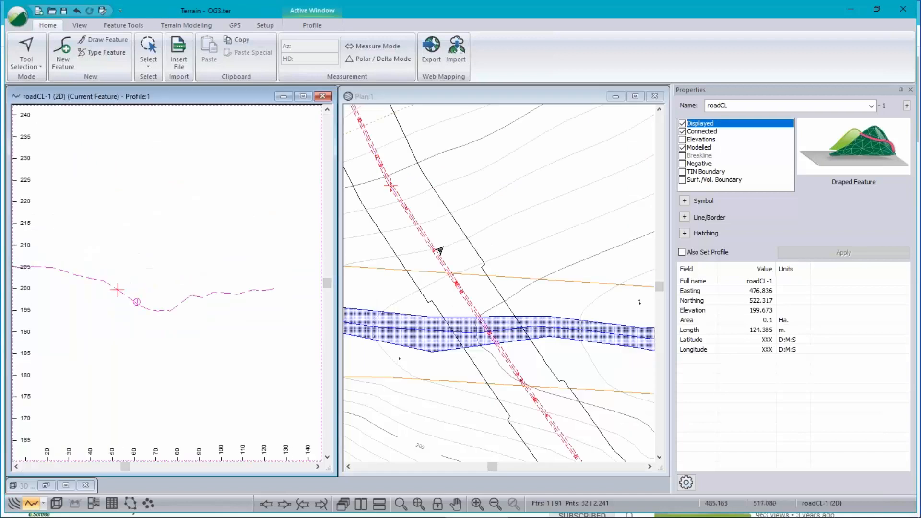
Step: Select the 3D feature CL-0 in plan and add it to the roadCL-1 profile's projected features
click(439, 250)
click(484, 255)
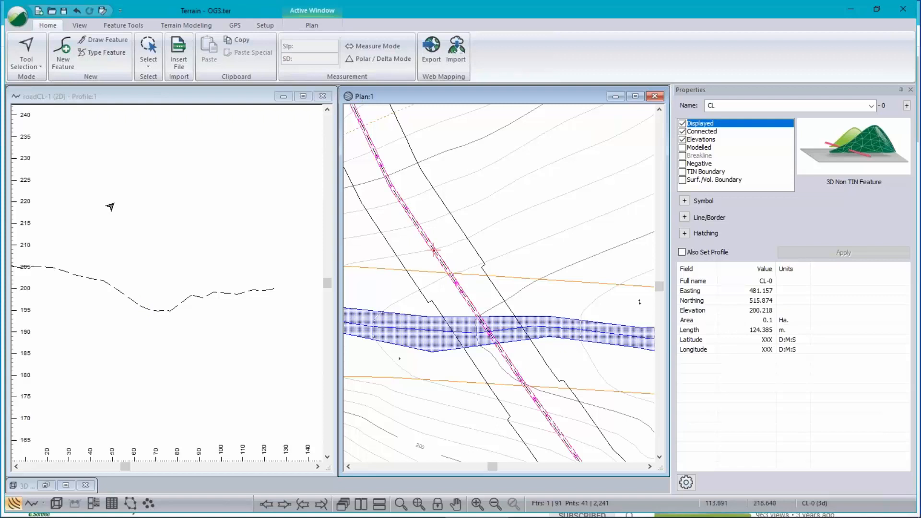
right_click(114, 203)
click(463, 100)
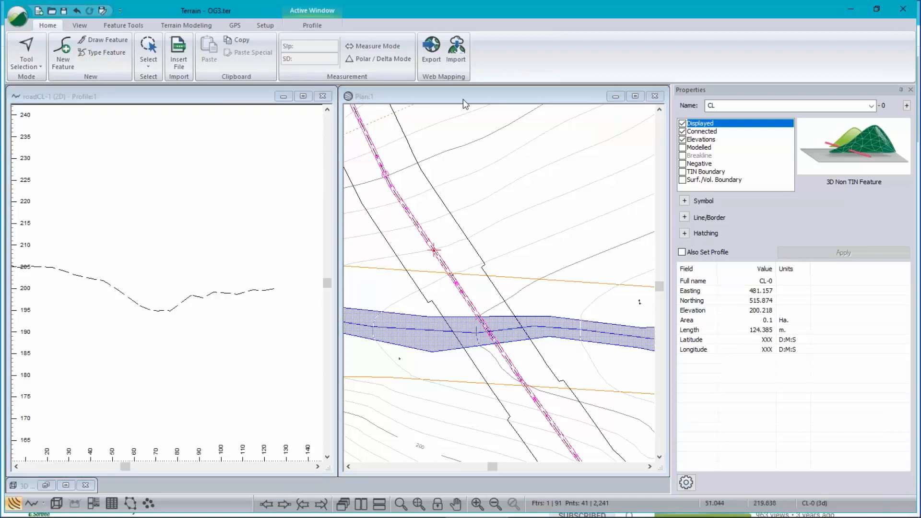
click(463, 100)
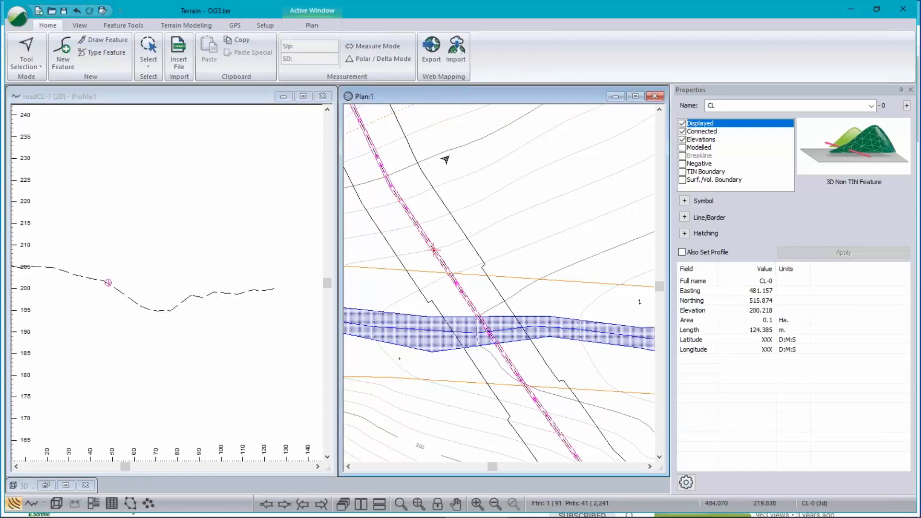
right_click(166, 200)
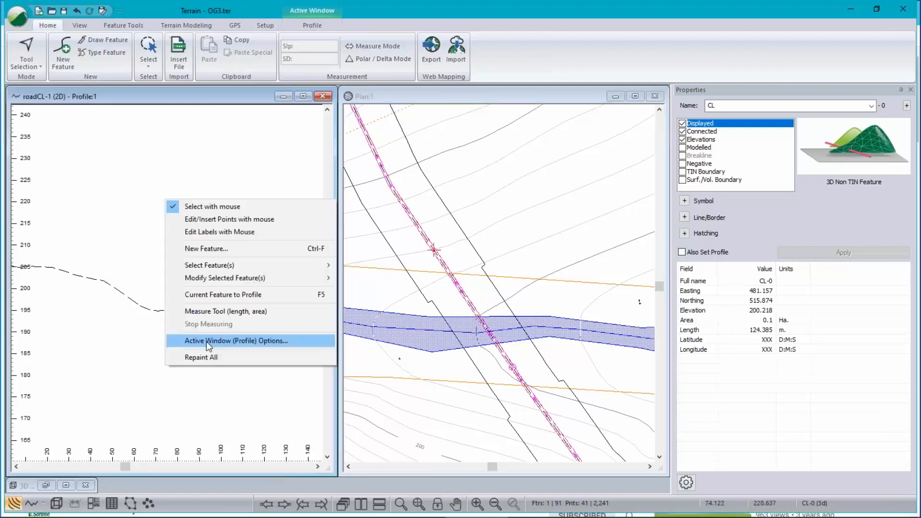
click(206, 342)
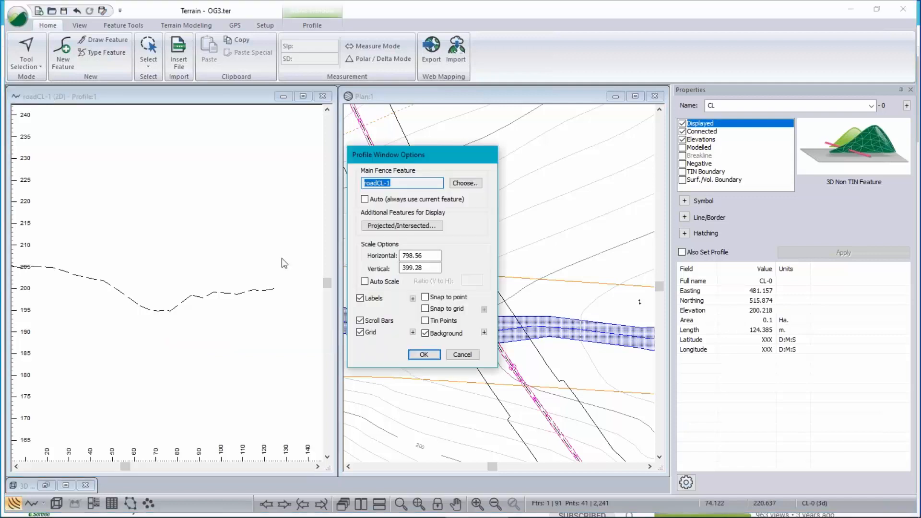
click(378, 226)
click(396, 244)
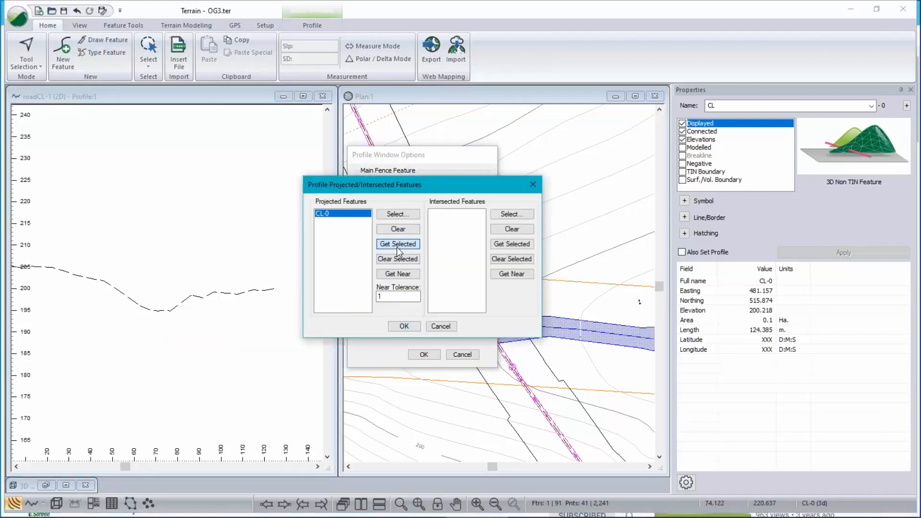
Step: Try to add REL-0 to the profile's projected features by name
click(406, 214)
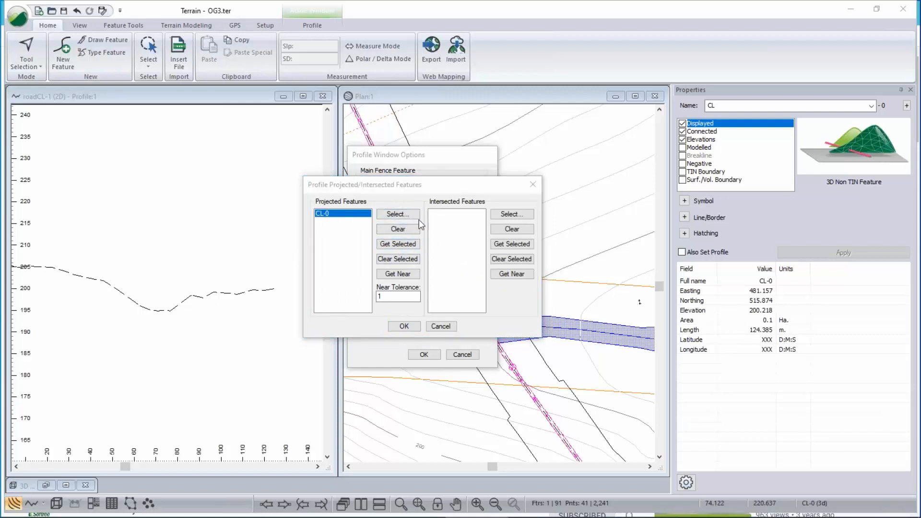
scroll(324, 323, up, 5)
scroll(324, 322, up, 3)
scroll(326, 314, down, 15)
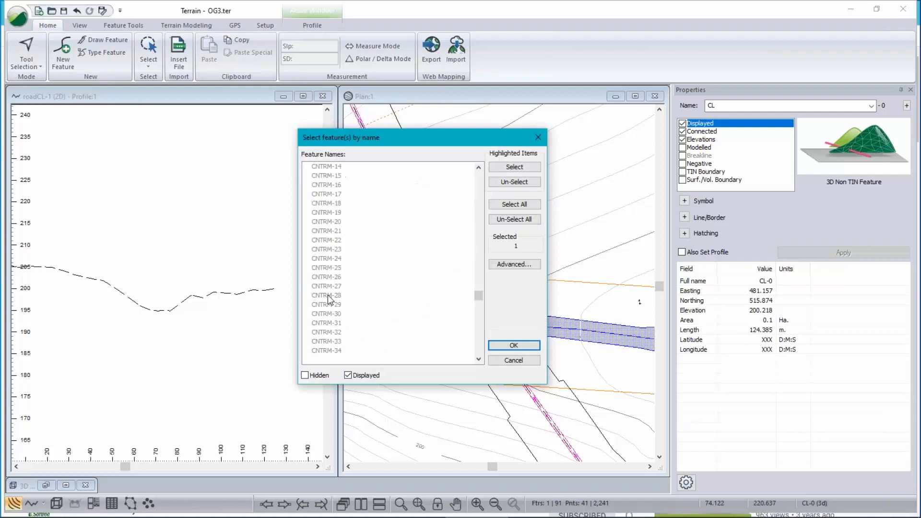
click(330, 305)
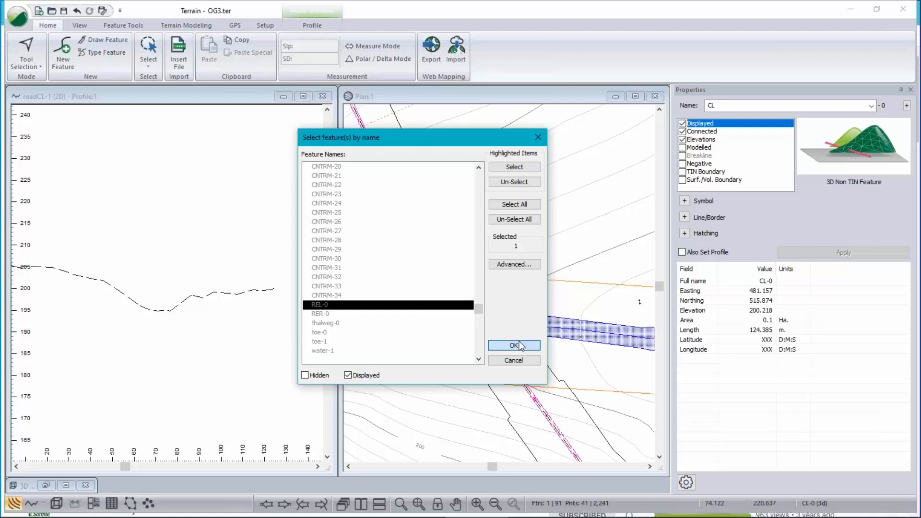
click(521, 344)
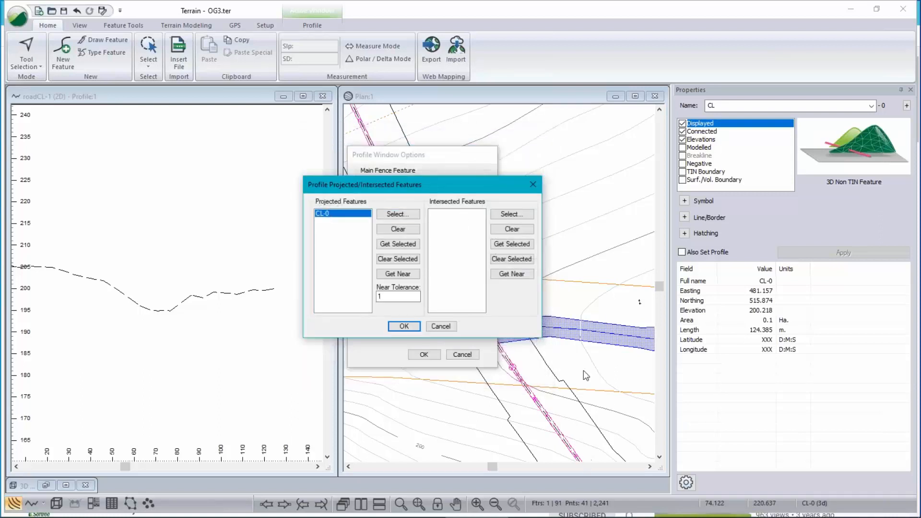
Step: Add thalweg-0 to the profile's intersected features and apply the profile window options
click(516, 219)
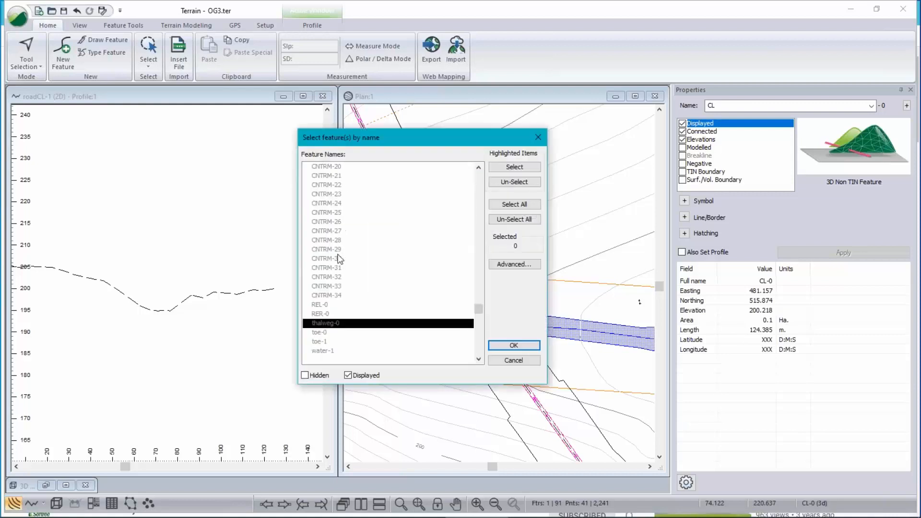
click(326, 323)
click(505, 344)
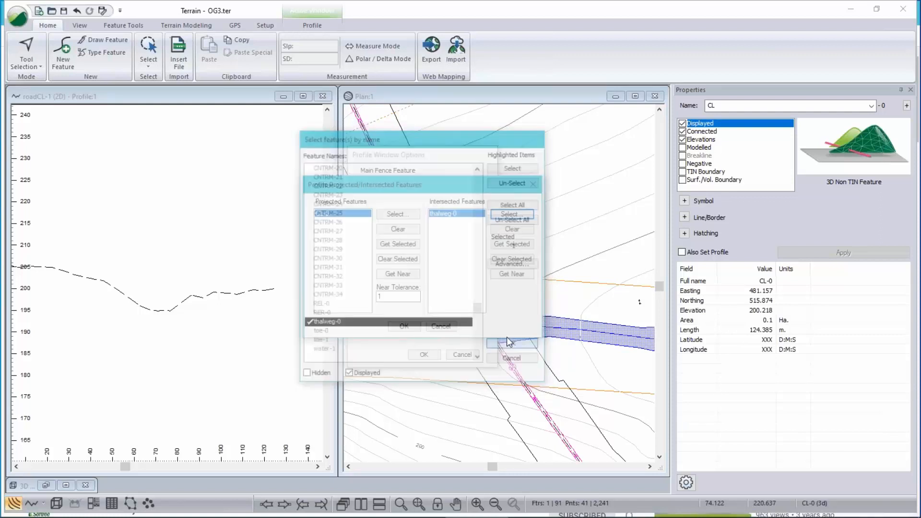
click(413, 326)
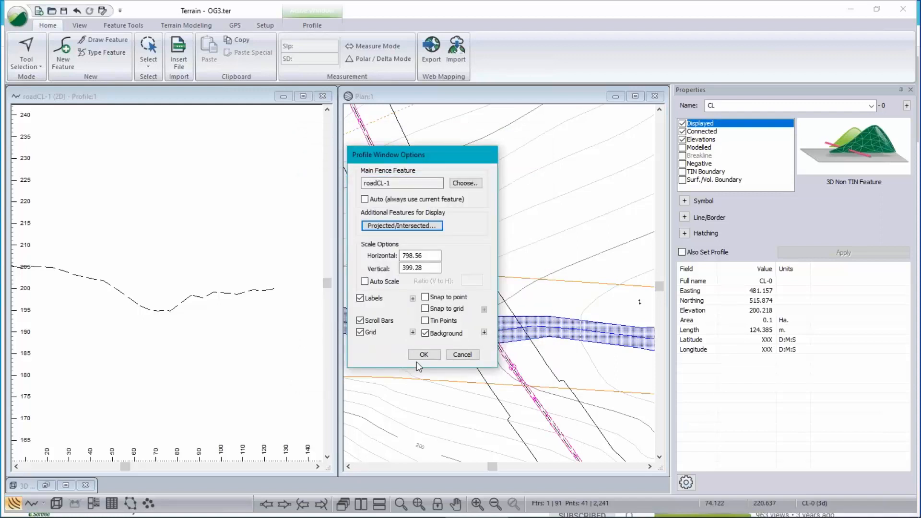
click(419, 356)
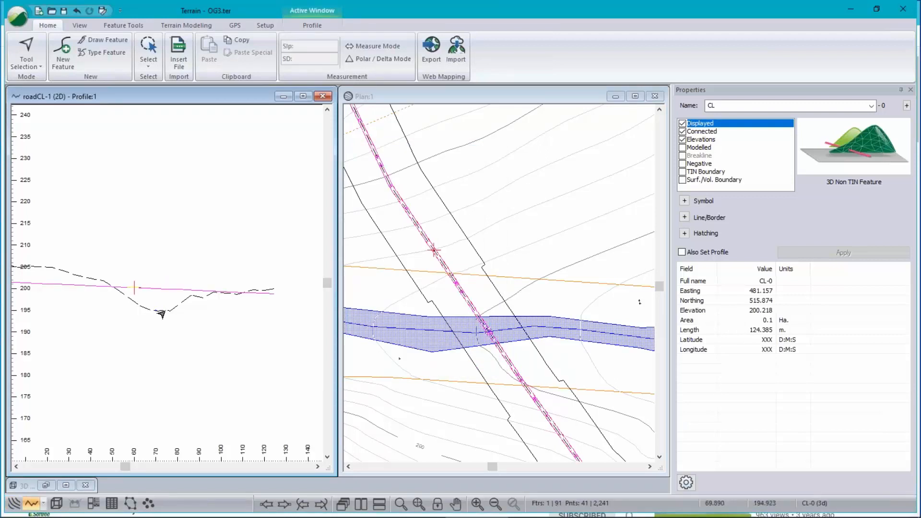
Step: Try to apply a Cross (Large) symbol to the thalweg feature in both plan and profile
click(356, 321)
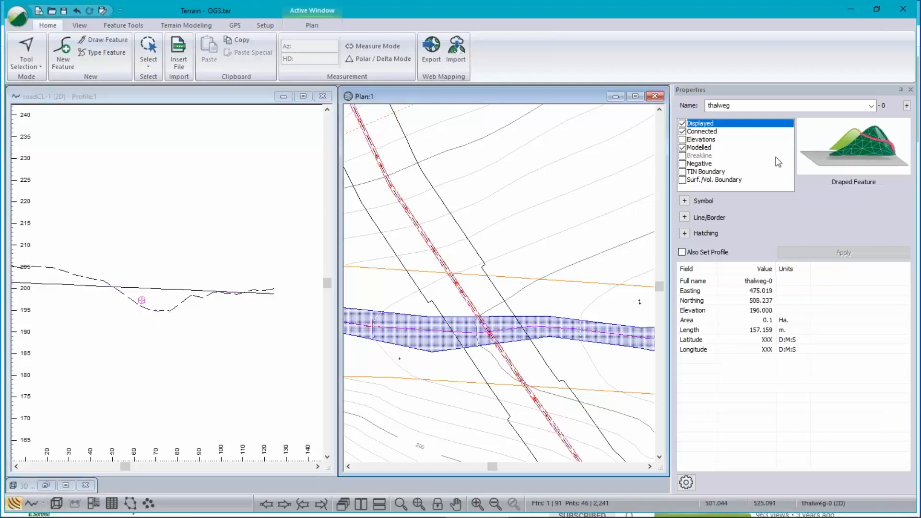
click(684, 200)
click(887, 212)
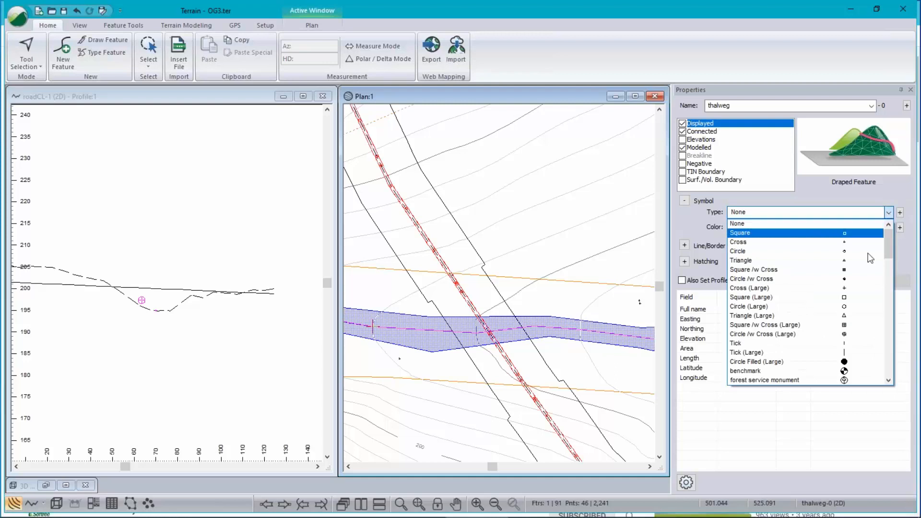
click(793, 288)
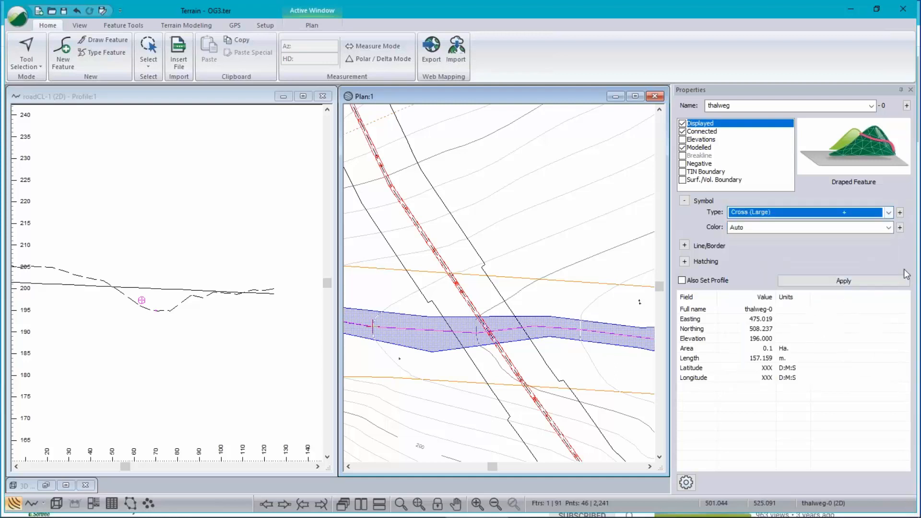
click(684, 282)
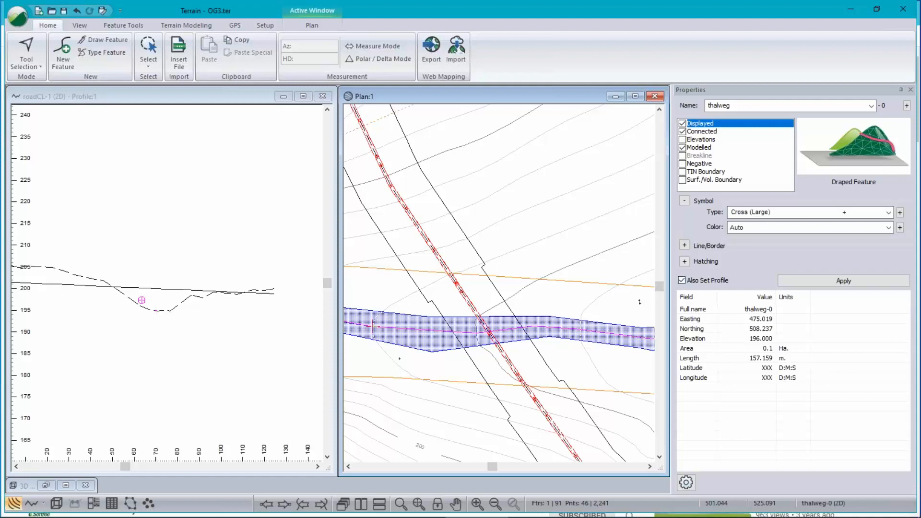
click(816, 281)
scroll(153, 329, up, 4)
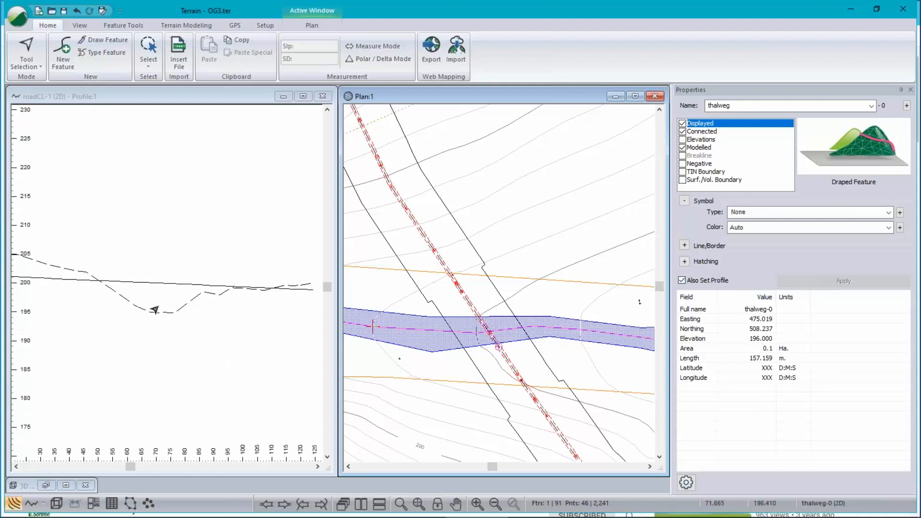
scroll(144, 328, down, 4)
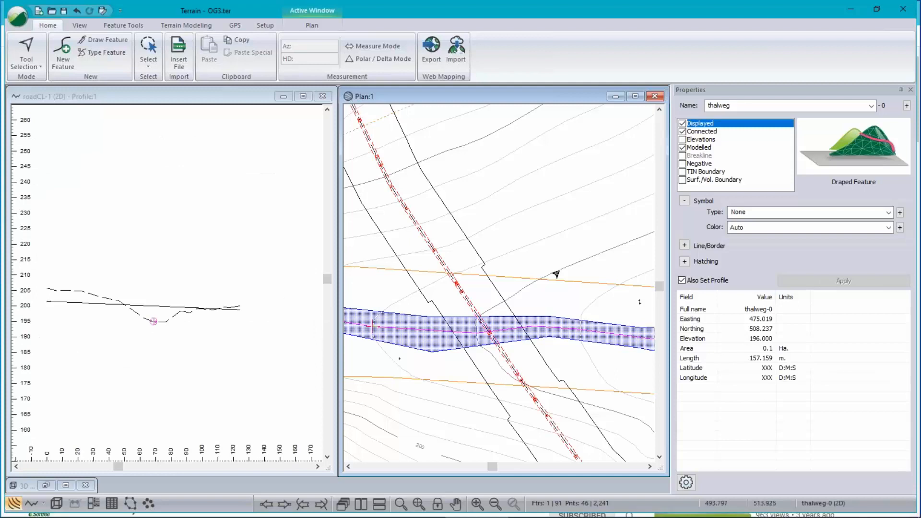
Step: Try again to apply a Cross (Large) symbol to the thalweg feature
click(764, 213)
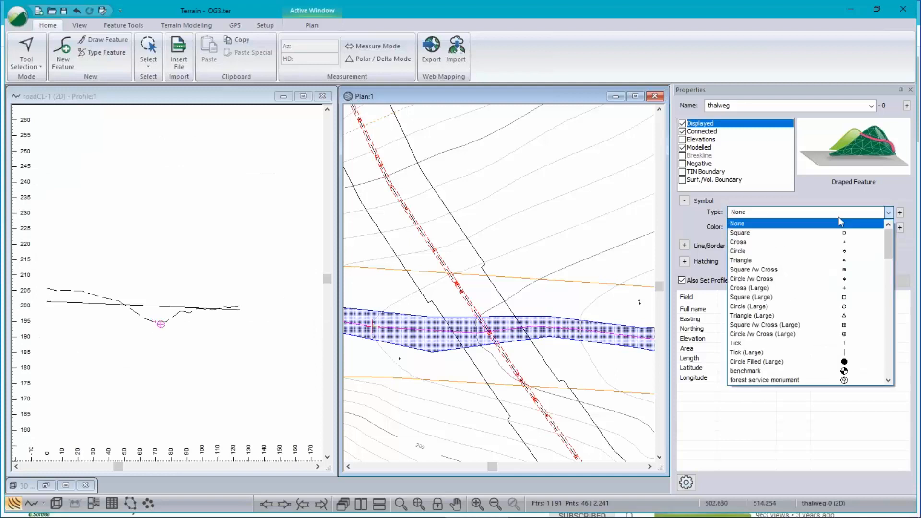
click(815, 288)
click(818, 285)
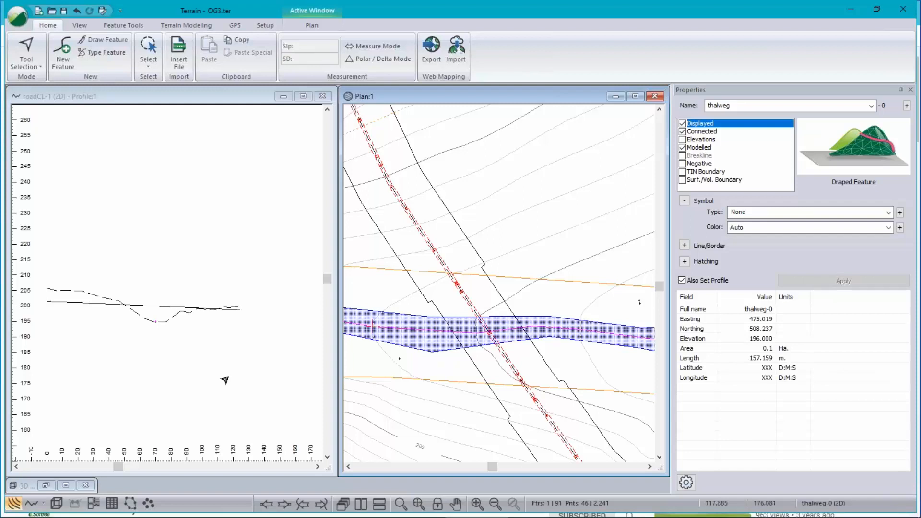
scroll(174, 315, up, 2)
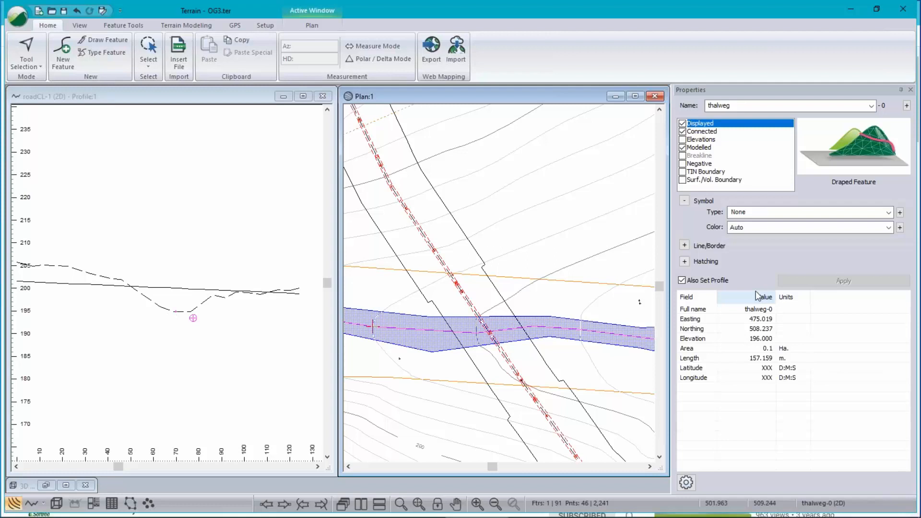
Step: Apply the Square /w Cross (Large) symbol to the thalweg feature in the plan view
click(786, 212)
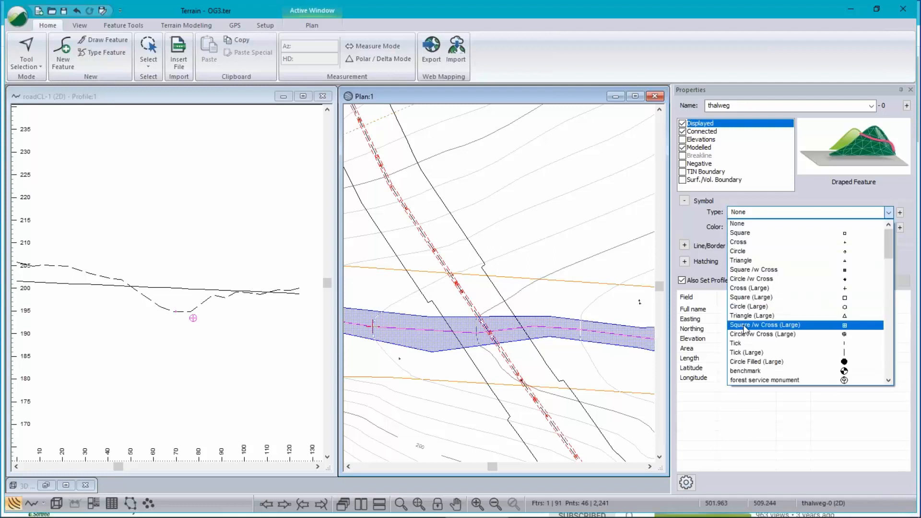
click(767, 320)
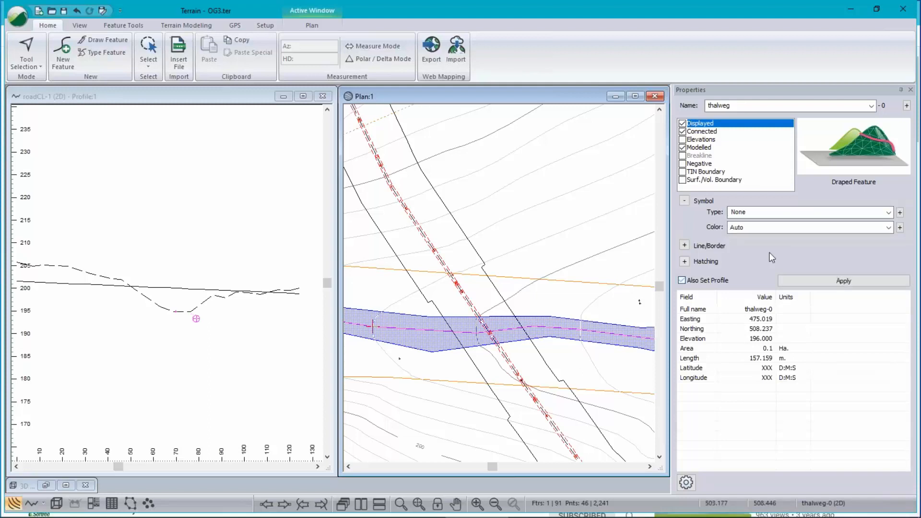
click(187, 97)
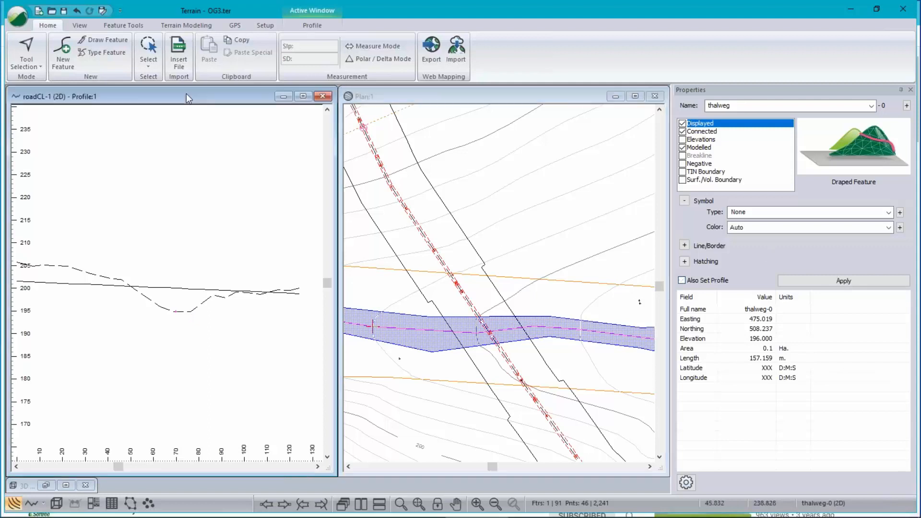
click(738, 292)
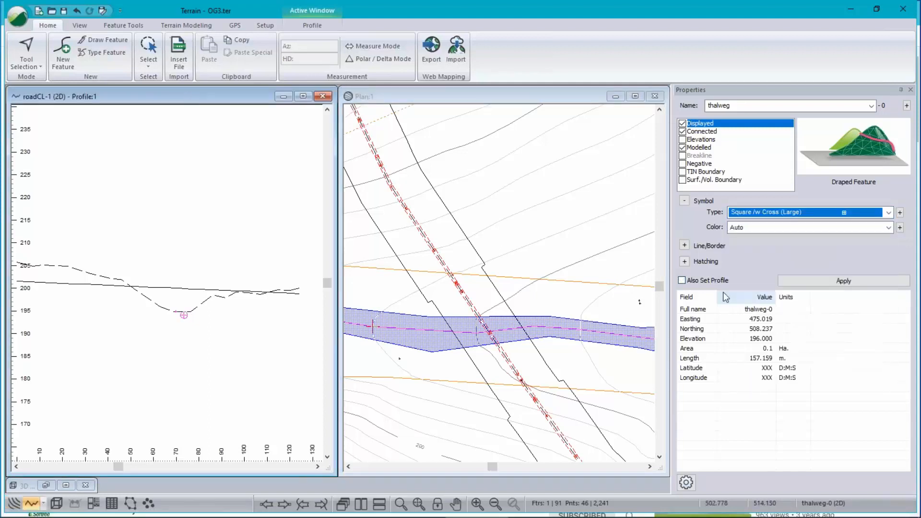
click(870, 285)
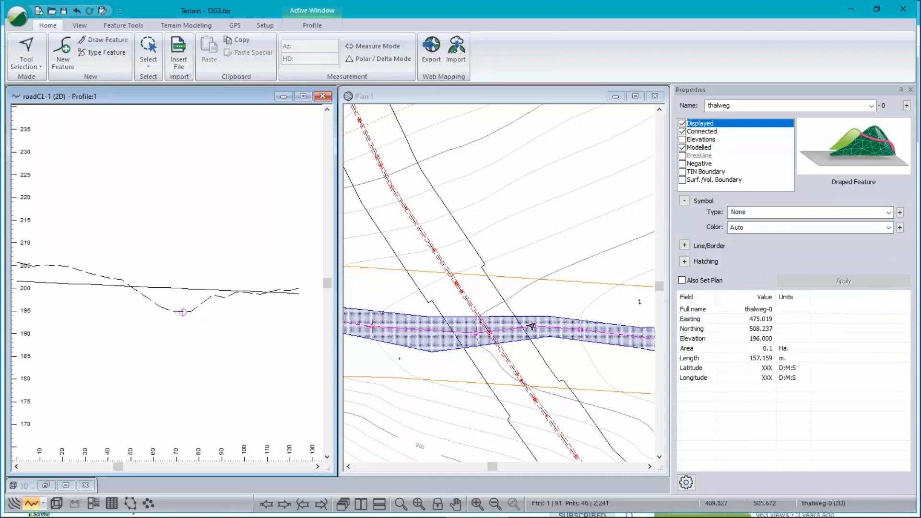
Step: Apply the Square /w Cross (Large) symbol to the thalweg feature in the roadCL-1 profile view
click(768, 212)
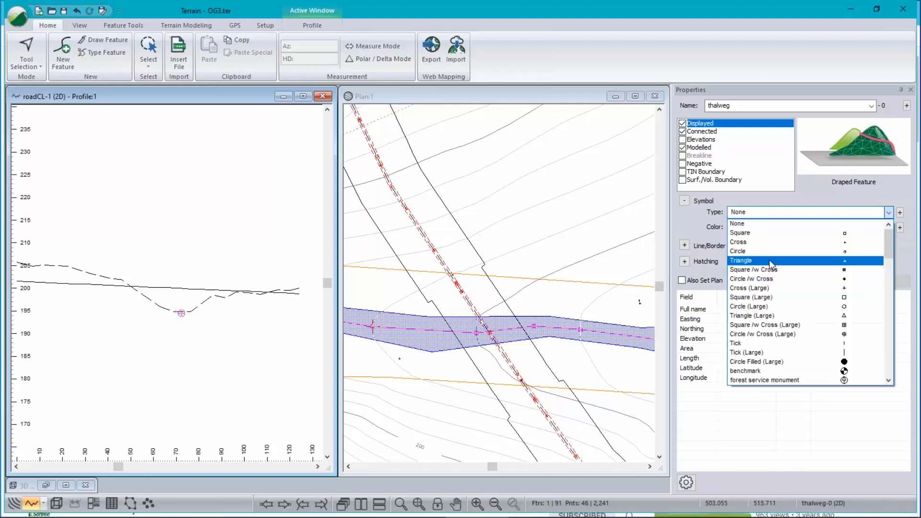
click(796, 325)
click(859, 280)
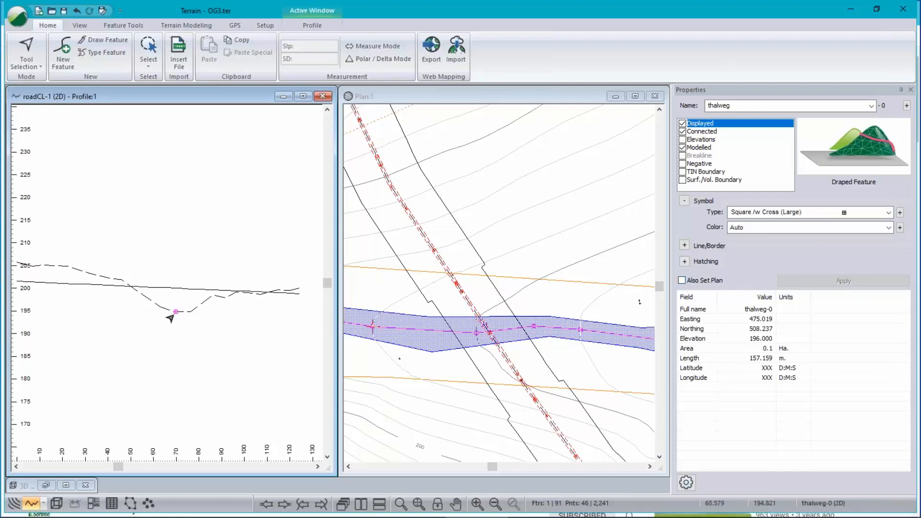
Step: Select the roadCL-1 ground line in the profile and apply the 71 - Diagonal line type to it
click(176, 289)
click(142, 301)
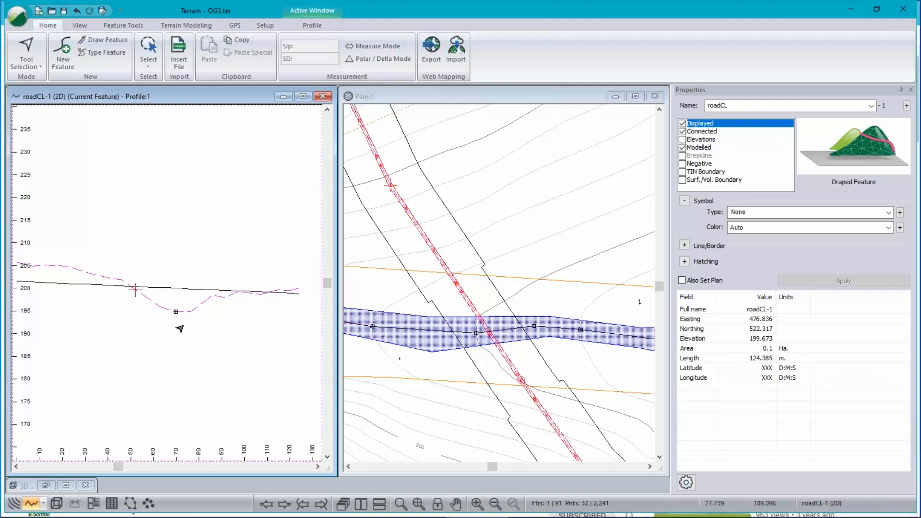
scroll(177, 300, up, 2)
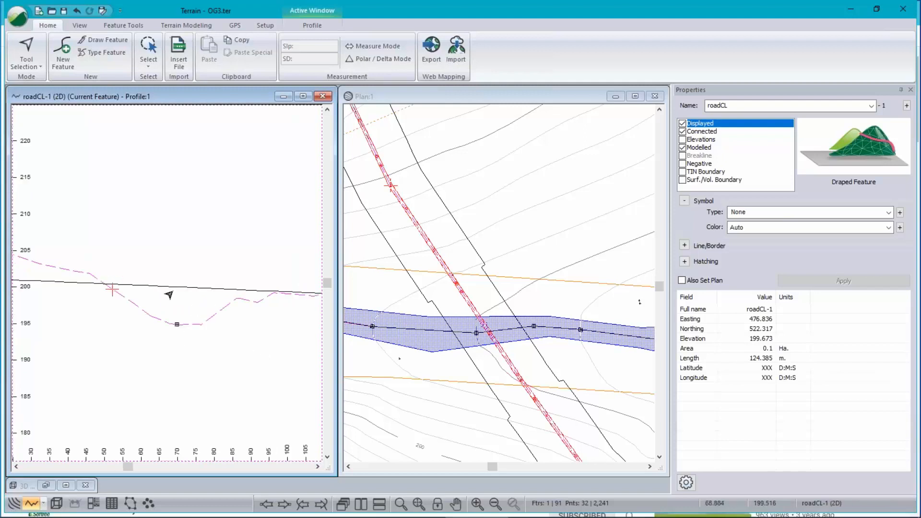
scroll(170, 296, down, 1)
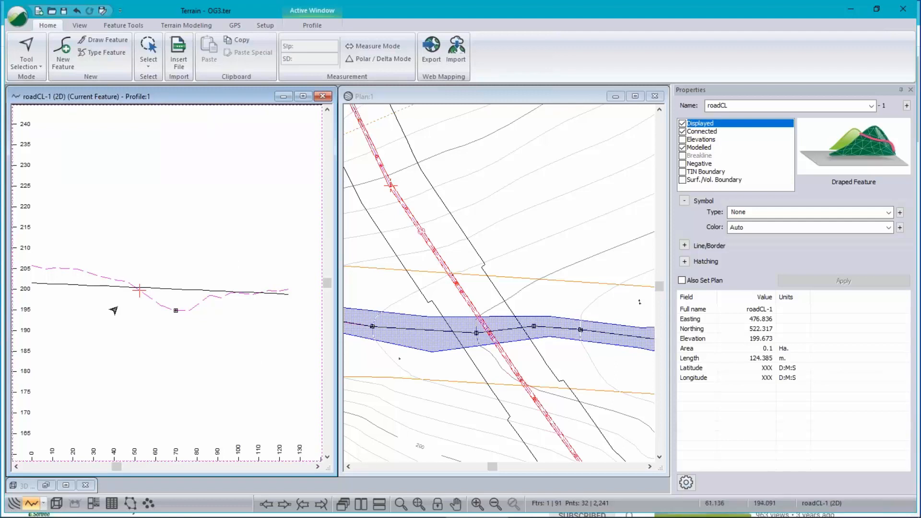
click(889, 212)
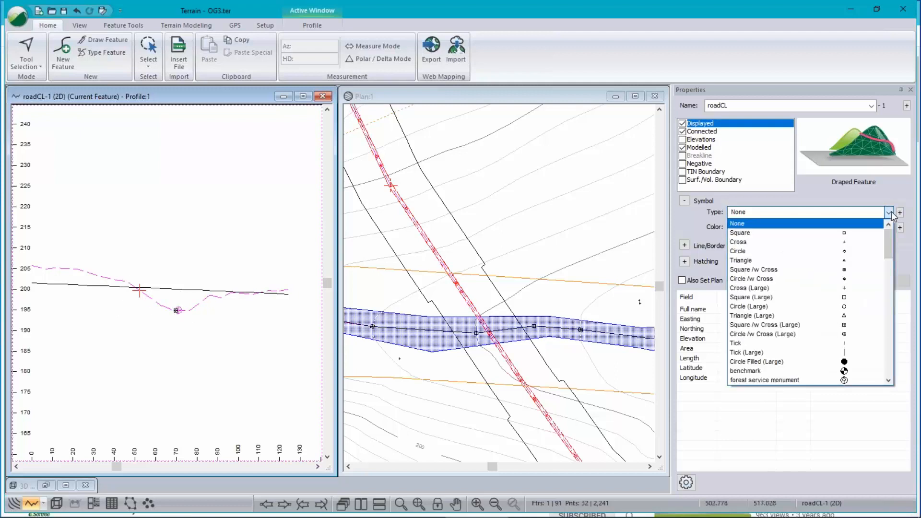
click(890, 211)
click(684, 200)
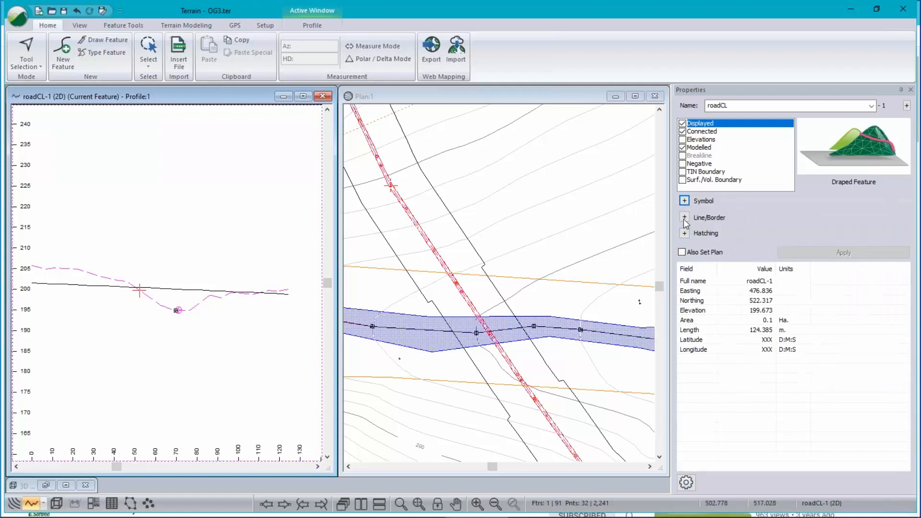
click(684, 217)
click(888, 228)
drag(891, 281, 892, 356)
click(873, 359)
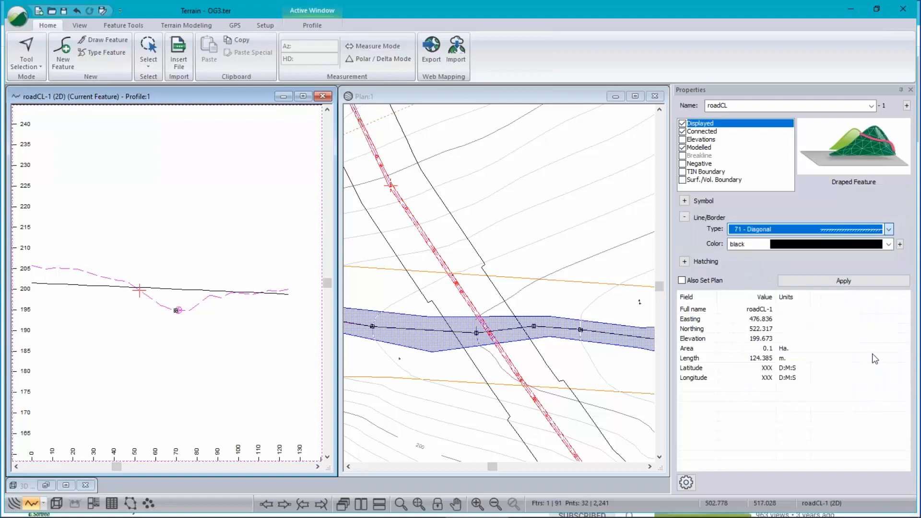
click(835, 281)
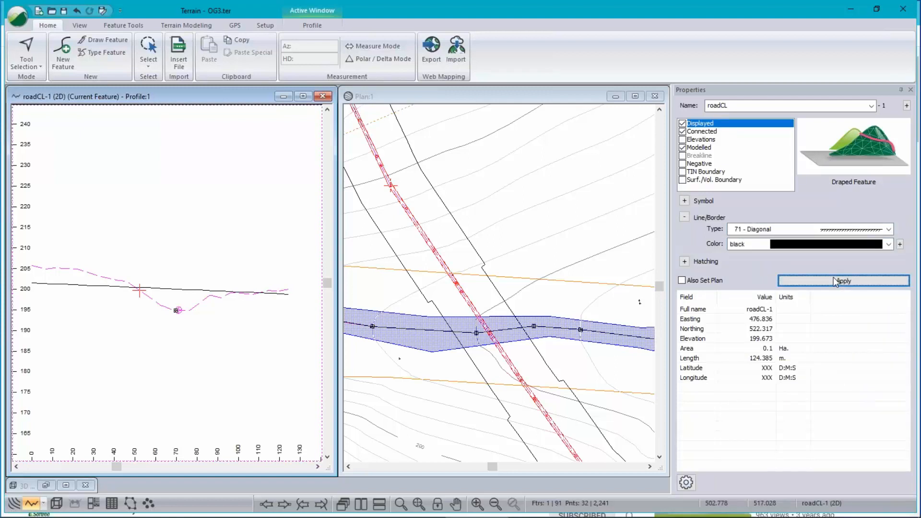
click(835, 282)
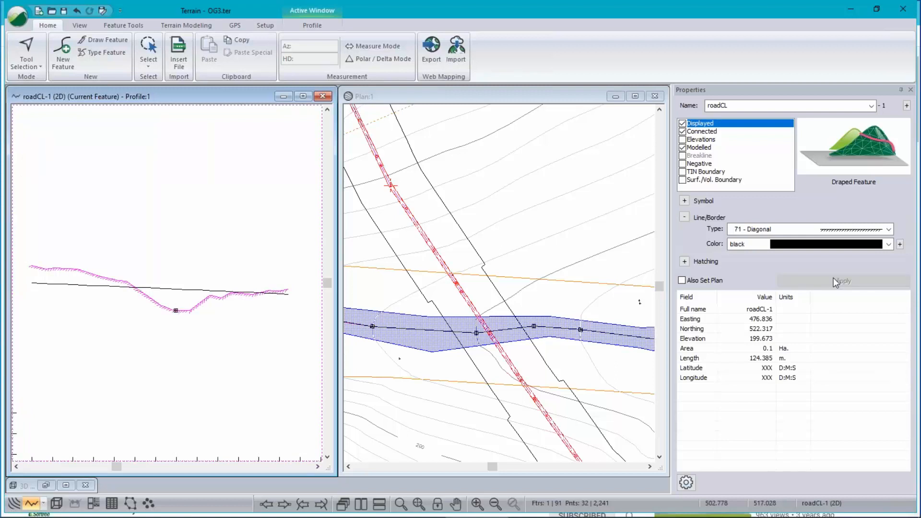
click(232, 332)
Step: Create a feature named abutment, drawn stepped in profile from the ground near station 66 to just below the road, about 6.7 m long
scroll(165, 294, up, 1)
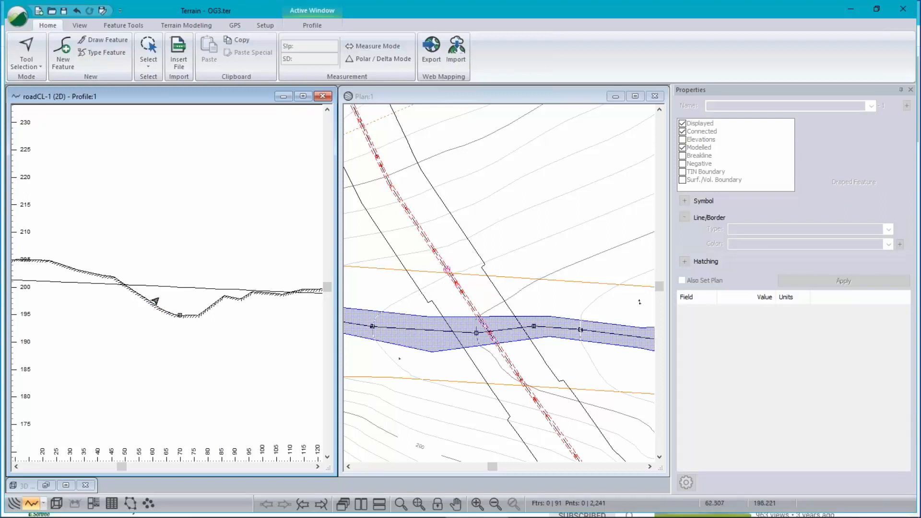
scroll(155, 304, up, 1)
scroll(155, 304, up, 3)
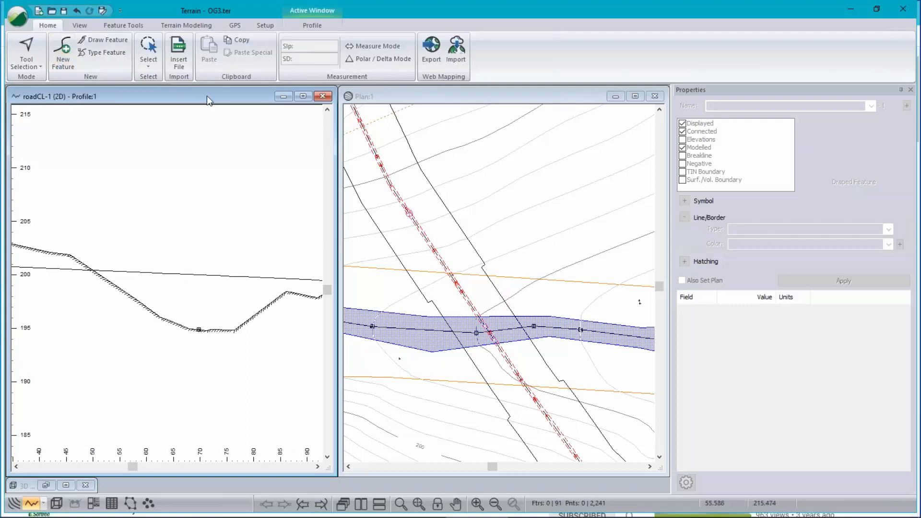
key(ctrl+f)
click(40, 105)
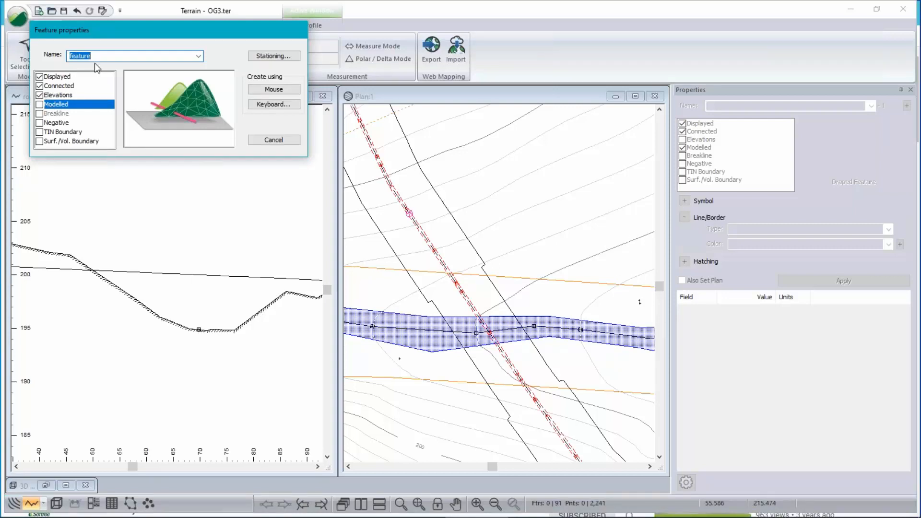
text(abutment)
click(294, 92)
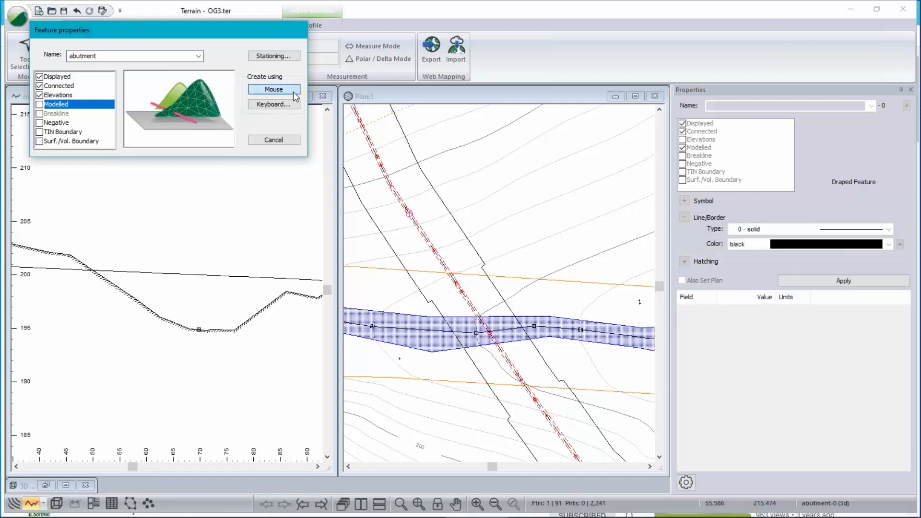
click(180, 324)
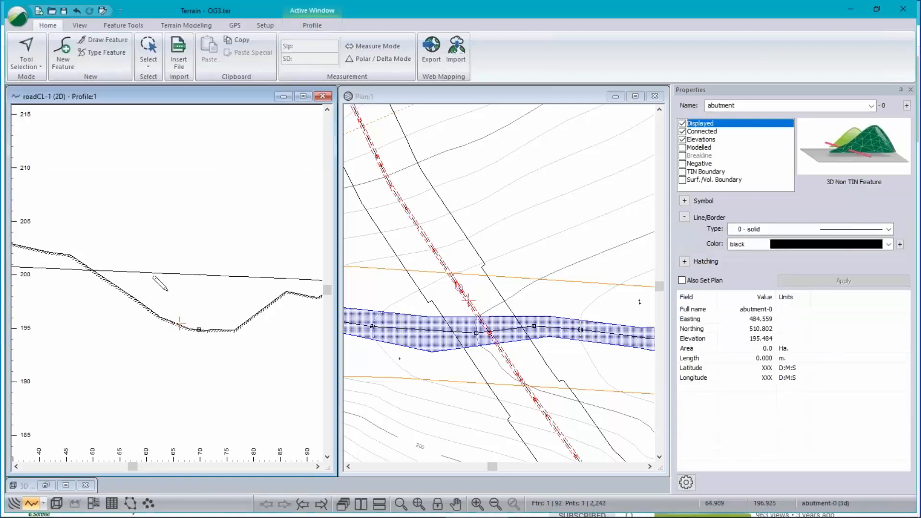
click(160, 286)
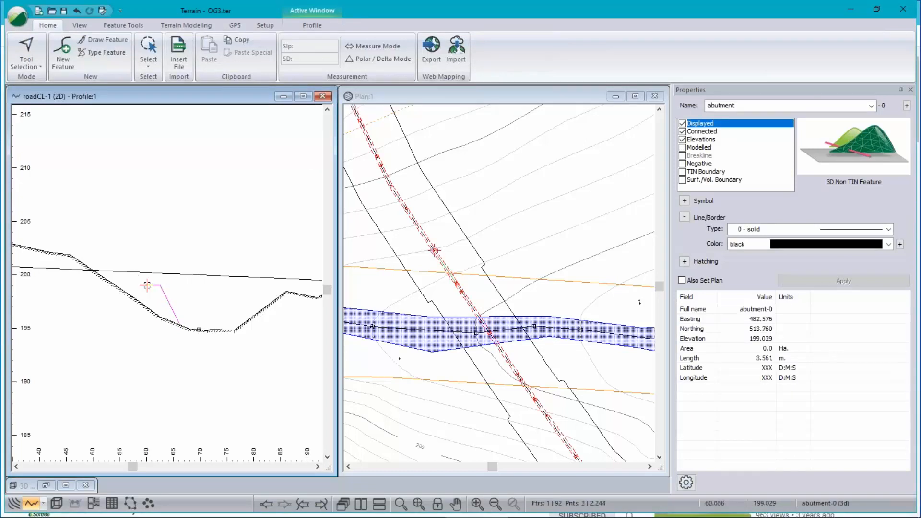
click(147, 285)
click(143, 276)
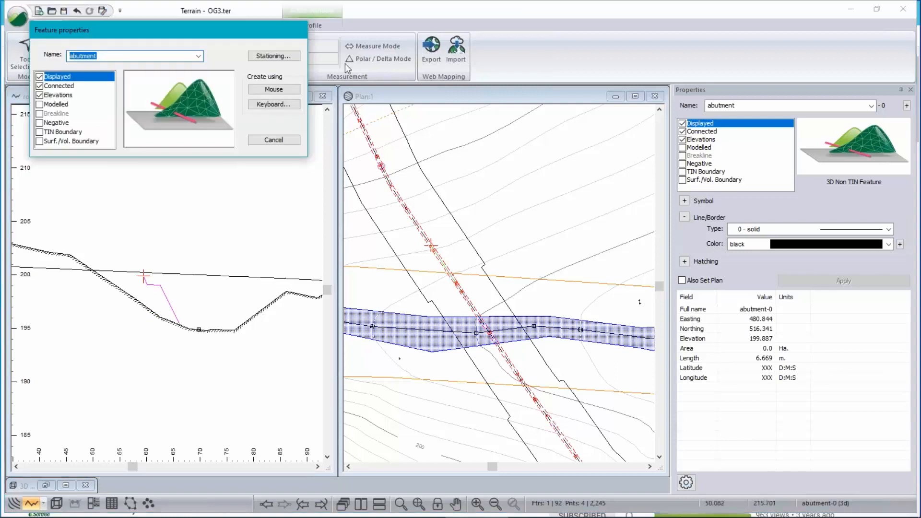
Step: Draw a second stepped abutment feature beyond the thalweg, rising from the ground to the road line near station 80, and adjust its step
key(Return)
click(218, 328)
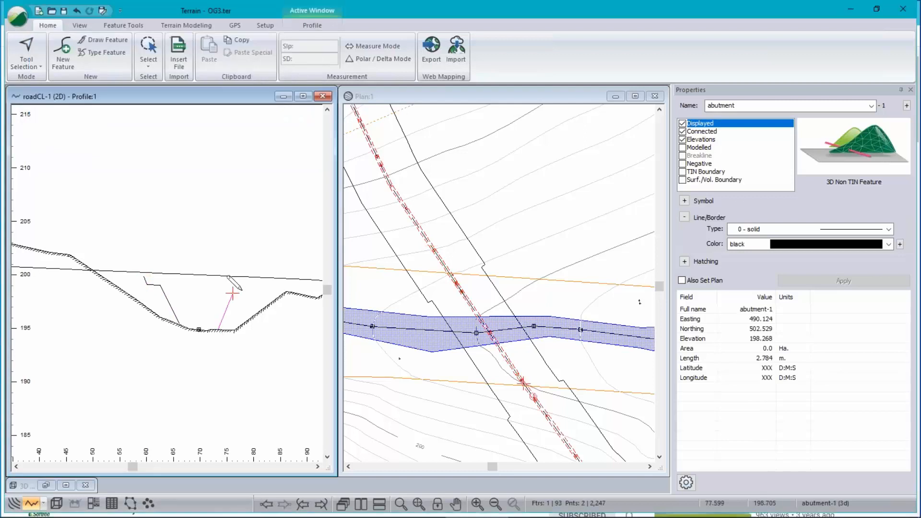
click(232, 292)
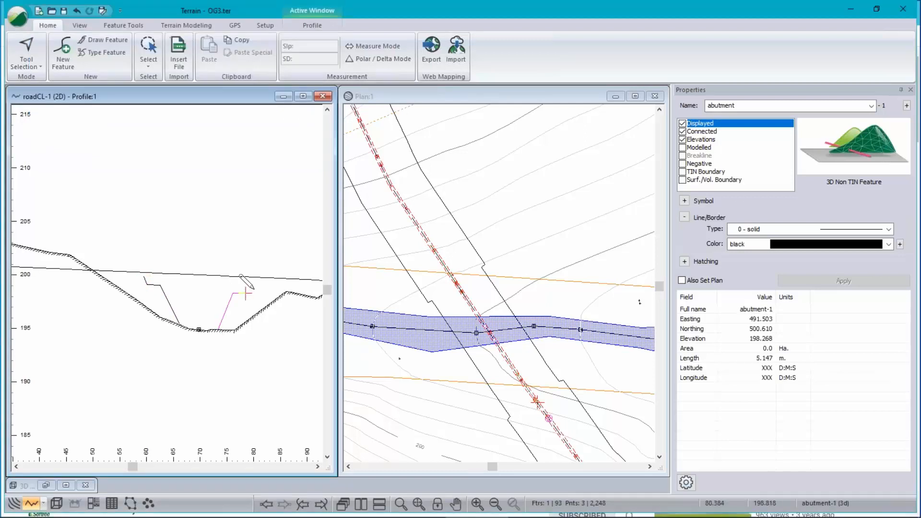
click(245, 293)
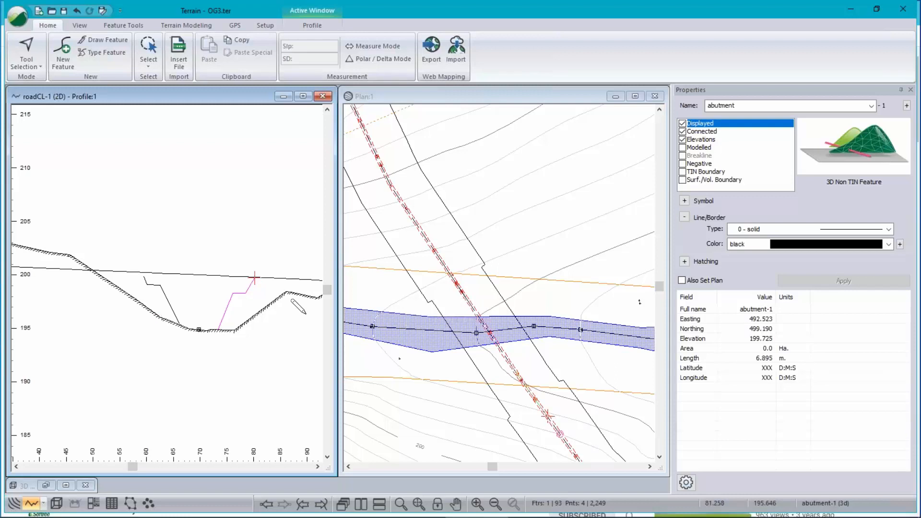
click(245, 292)
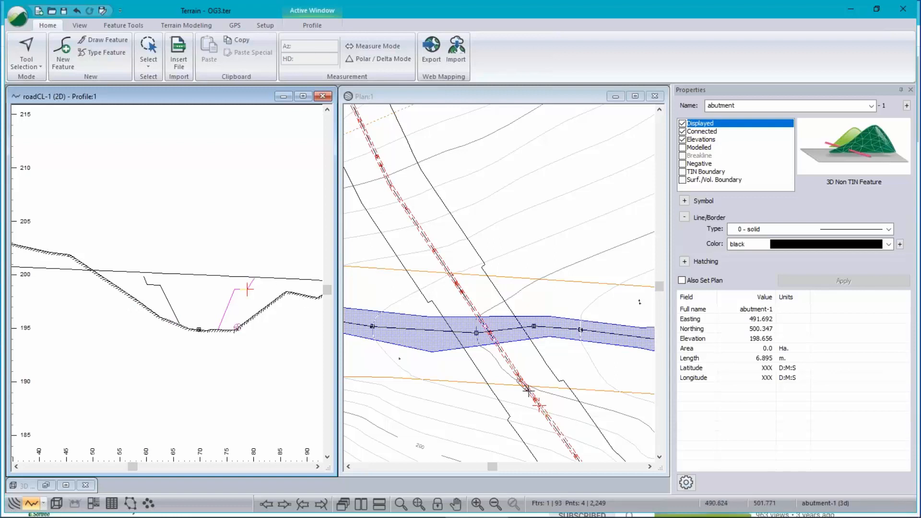
Step: Examine both abutments against the road and terrain in an enlarged 3D view, and put the 3D view away
click(56, 504)
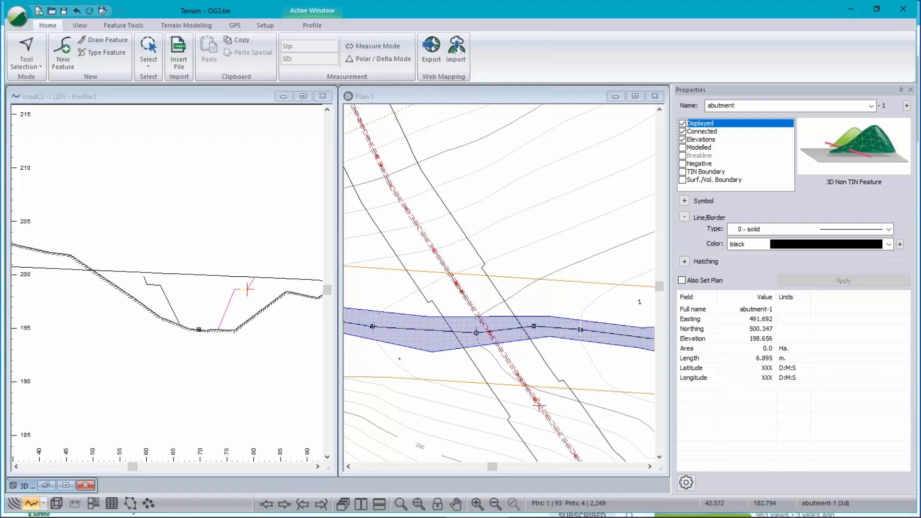
scroll(489, 400, up, 4)
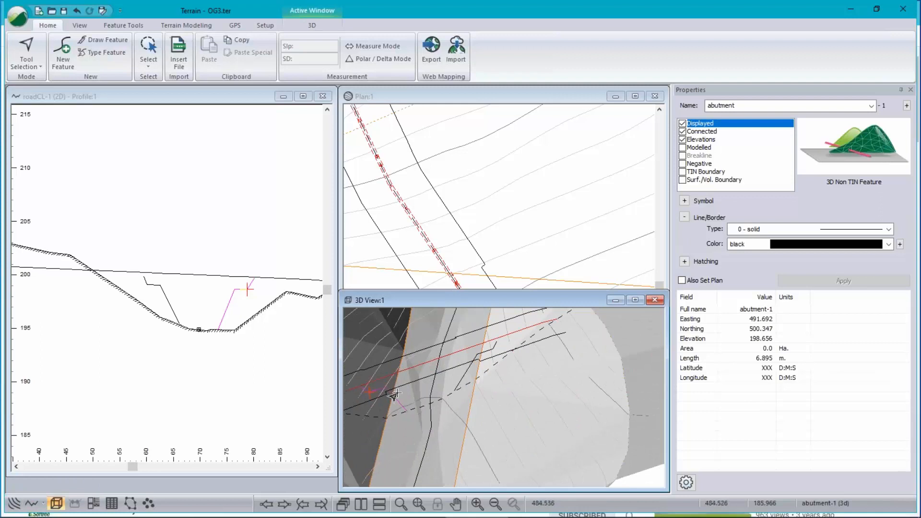
double_click(473, 297)
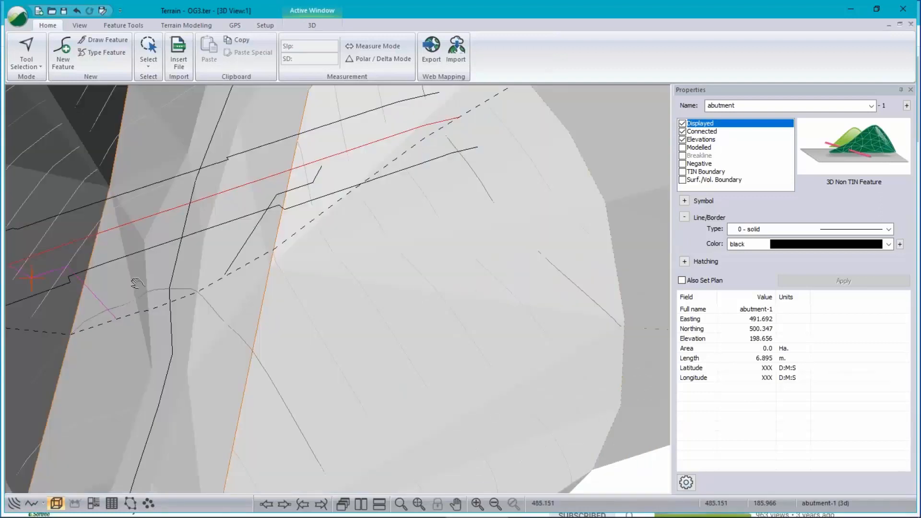
scroll(137, 283, up, 1)
drag(150, 279, 353, 270)
click(900, 24)
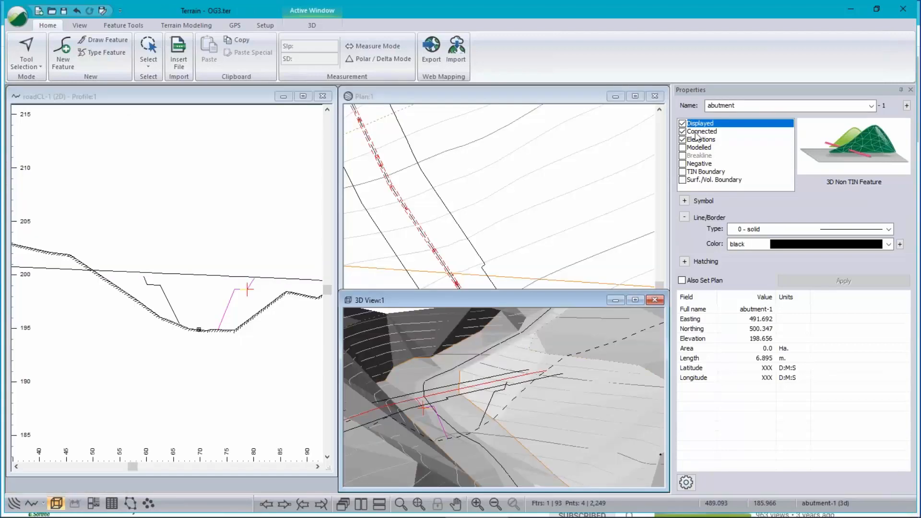
click(615, 300)
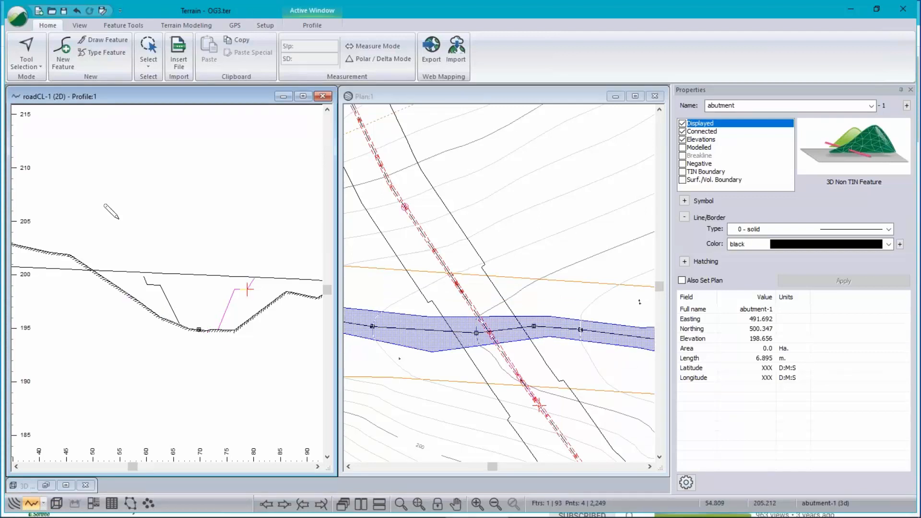
Step: Create a feature named beam, drawn as a closed outline between the road line and both abutment steps, from about station 60.5 to 78.6
click(59, 65)
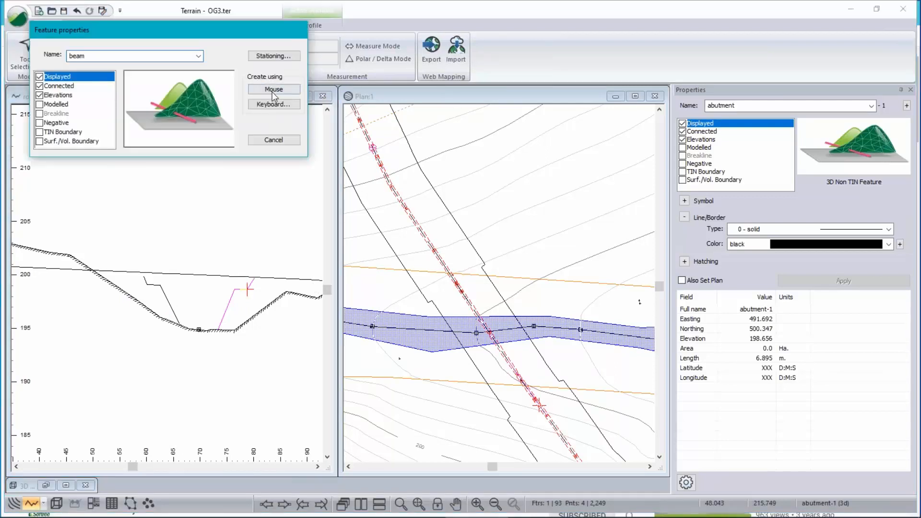
click(273, 90)
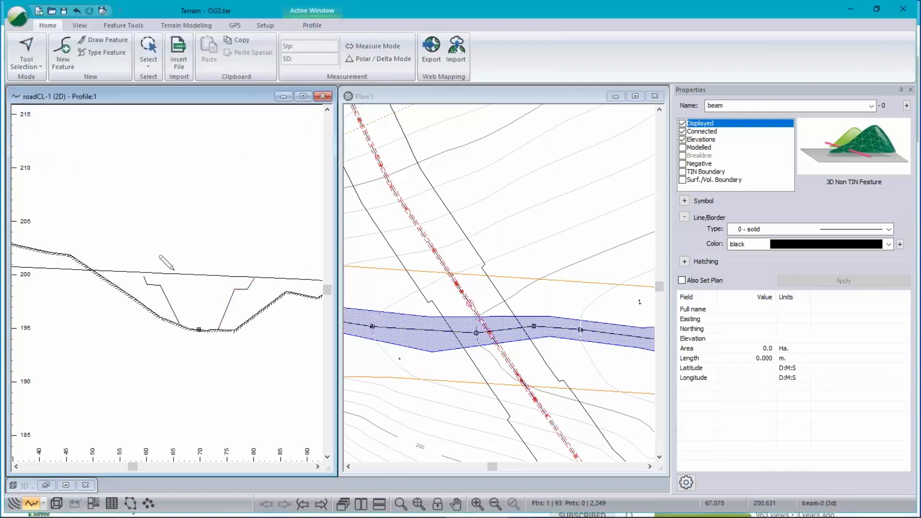
click(148, 279)
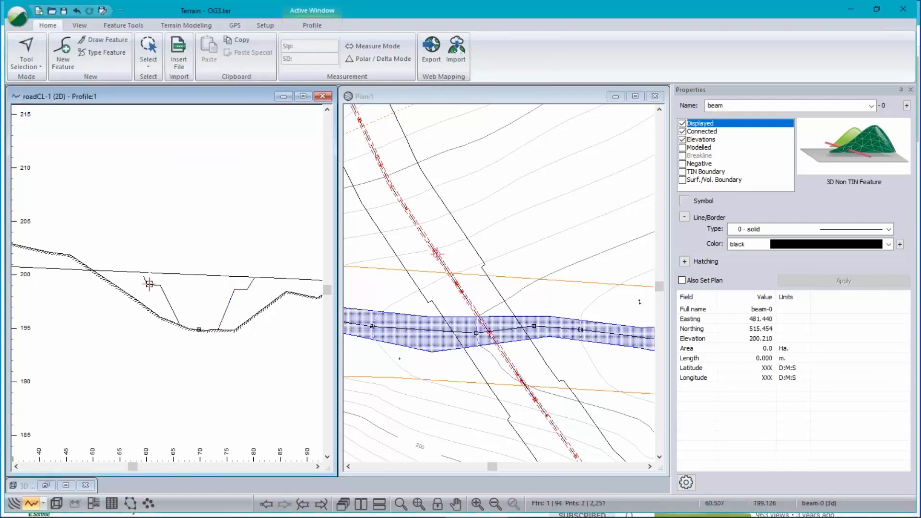
click(205, 282)
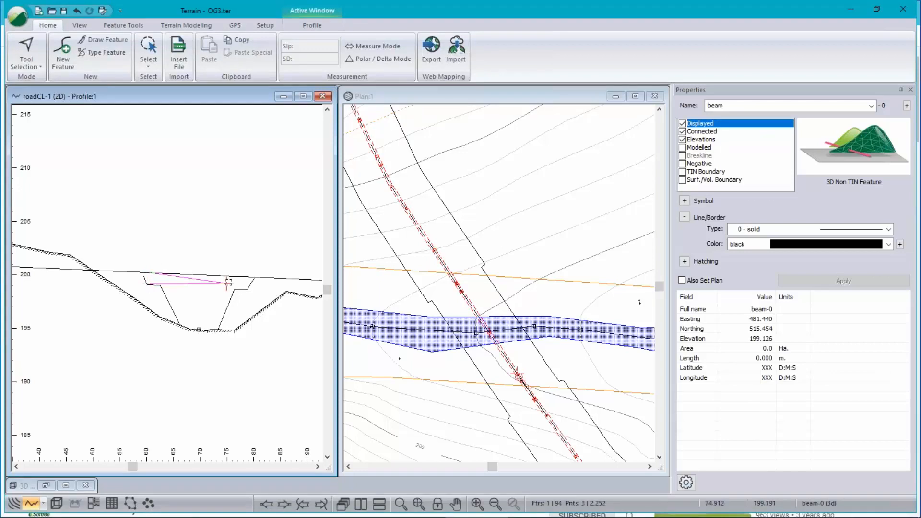
key(Delete)
click(248, 276)
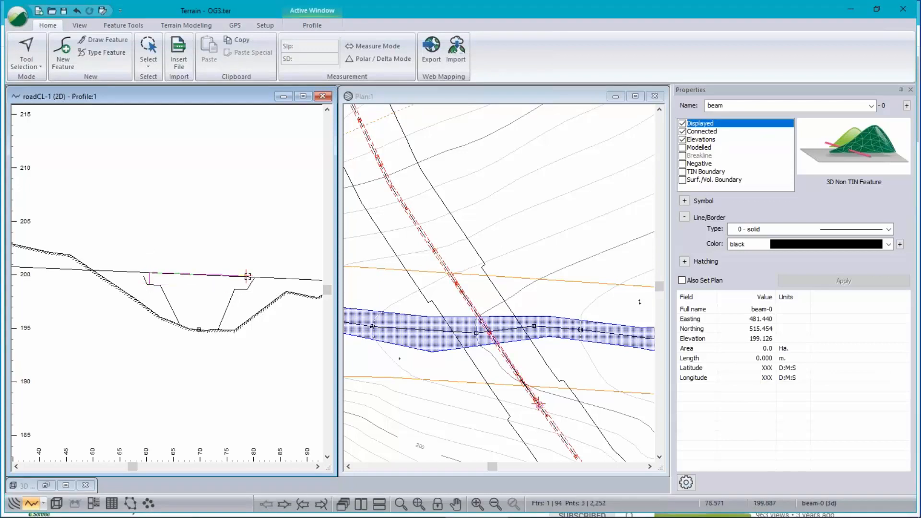
click(244, 277)
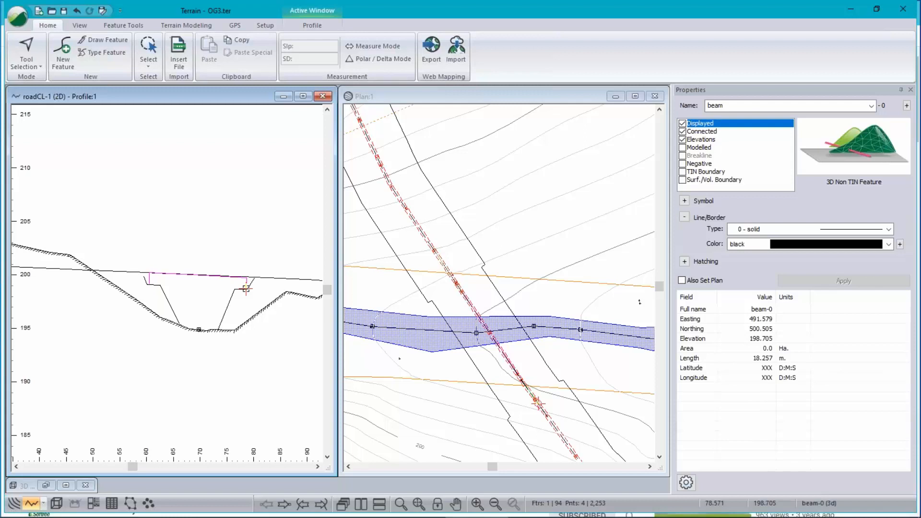
click(107, 27)
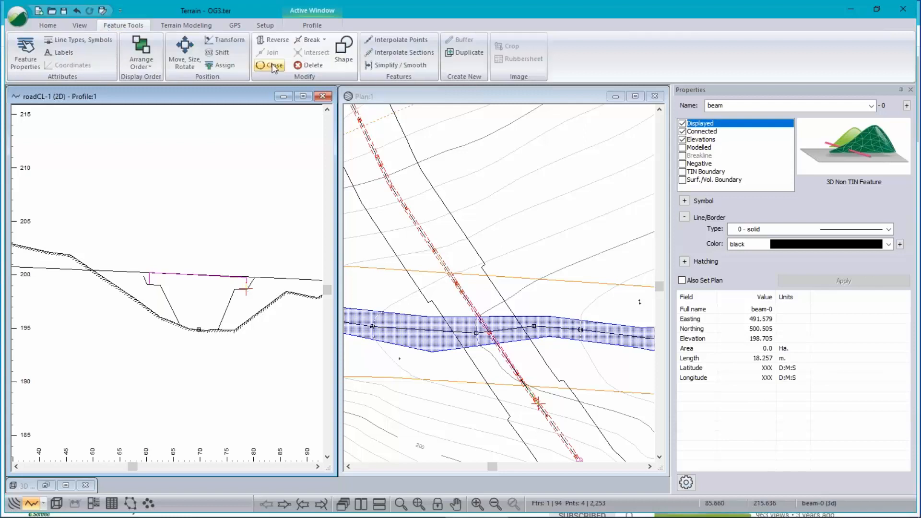
click(271, 63)
Step: Give the beam a lime outline with dots 2 hatching and apply the formatting
click(889, 244)
click(840, 327)
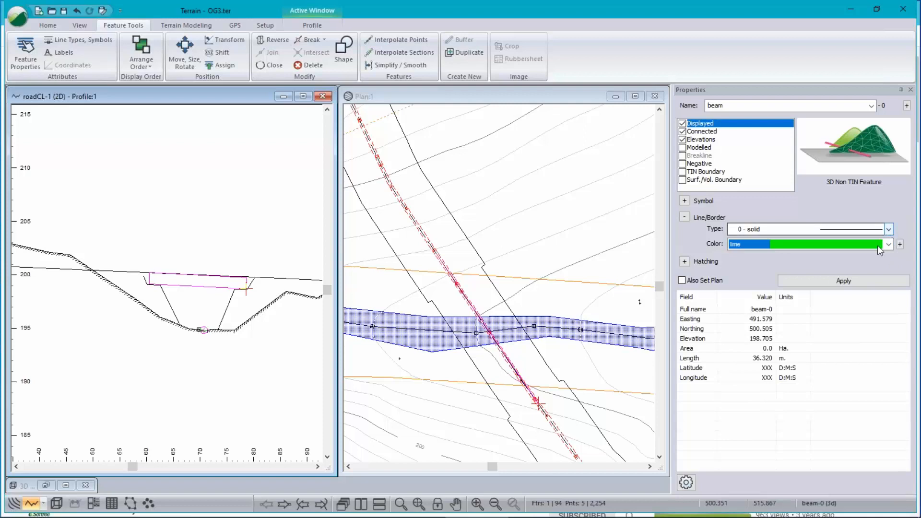
click(687, 262)
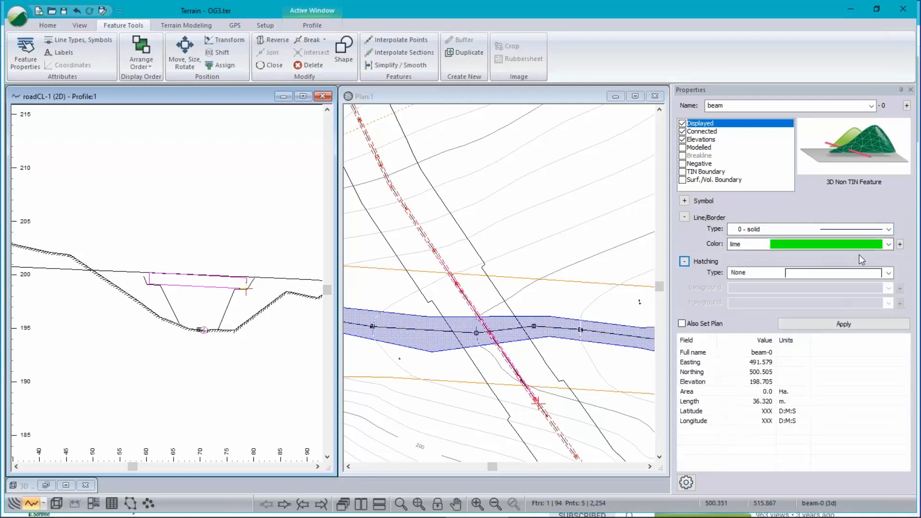
click(891, 276)
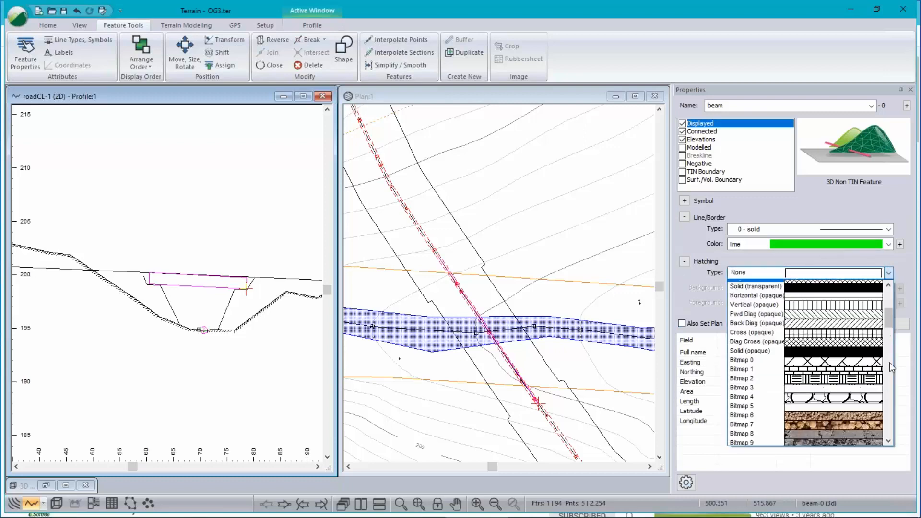
scroll(889, 362, down, 6)
click(799, 346)
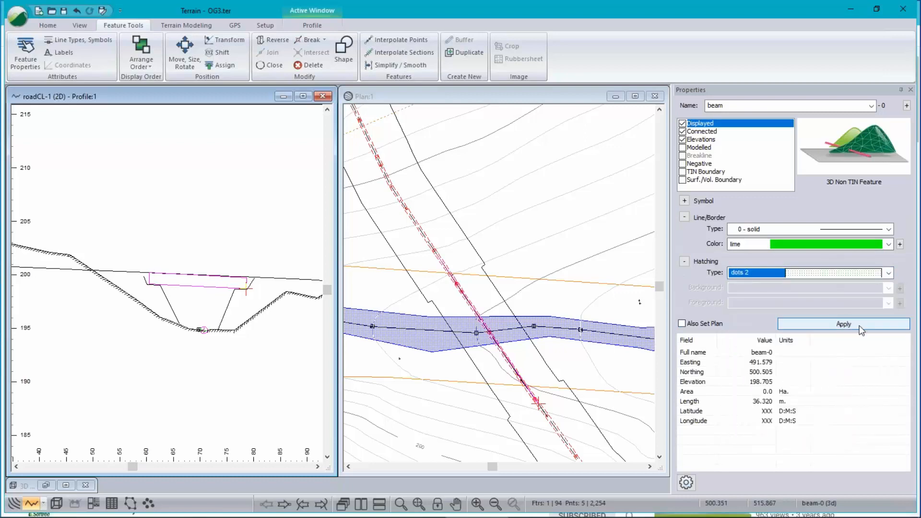
click(800, 329)
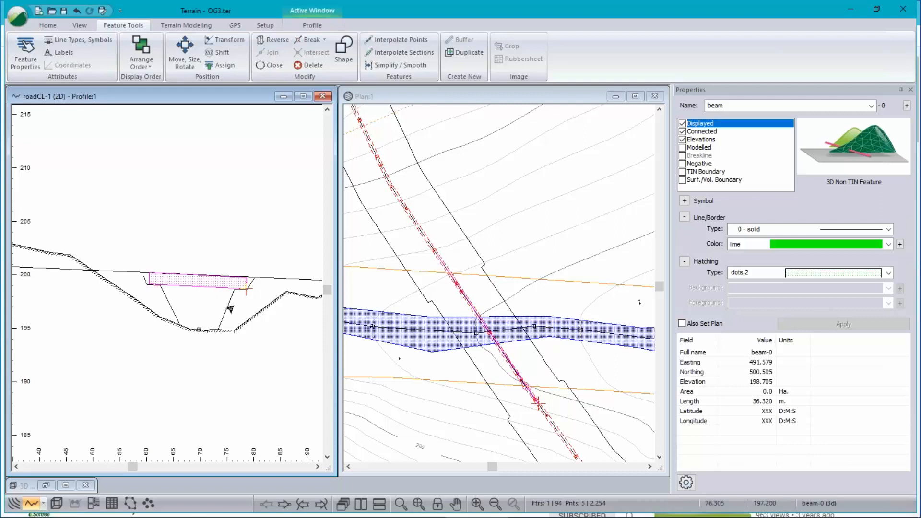
Step: Review the point coordinates of the abutment beyond the thalweg and close the coordinate list
click(230, 308)
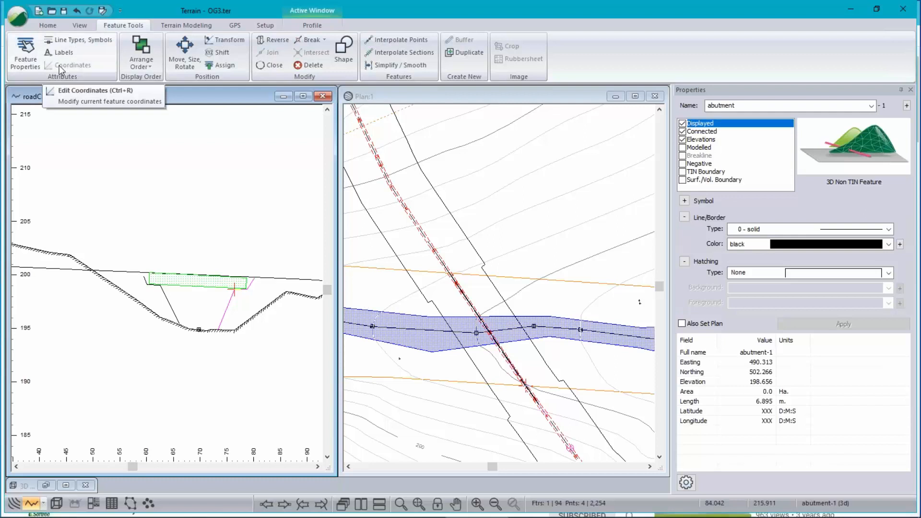
click(487, 96)
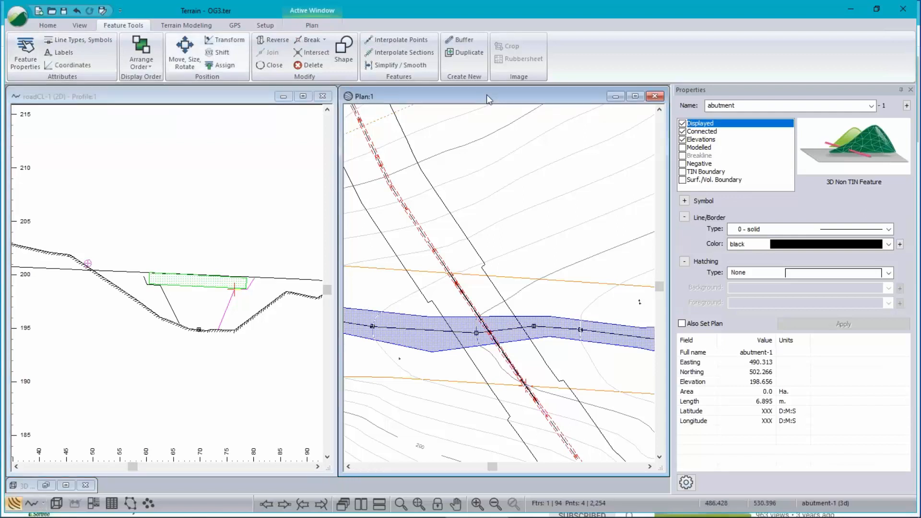
key(ctrl+r)
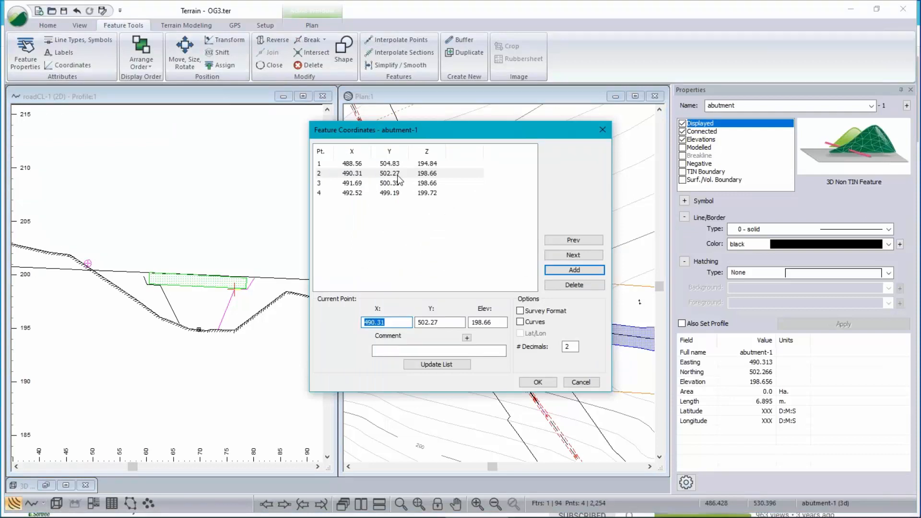
click(396, 181)
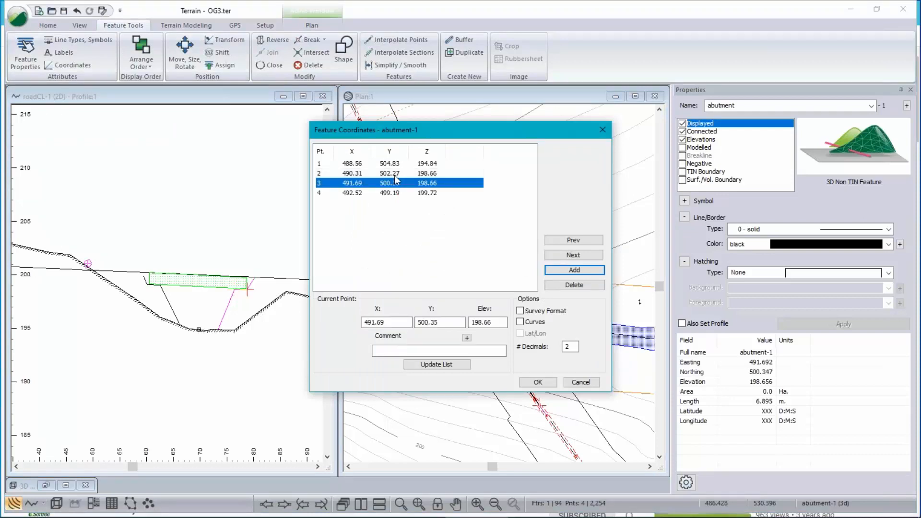
click(394, 164)
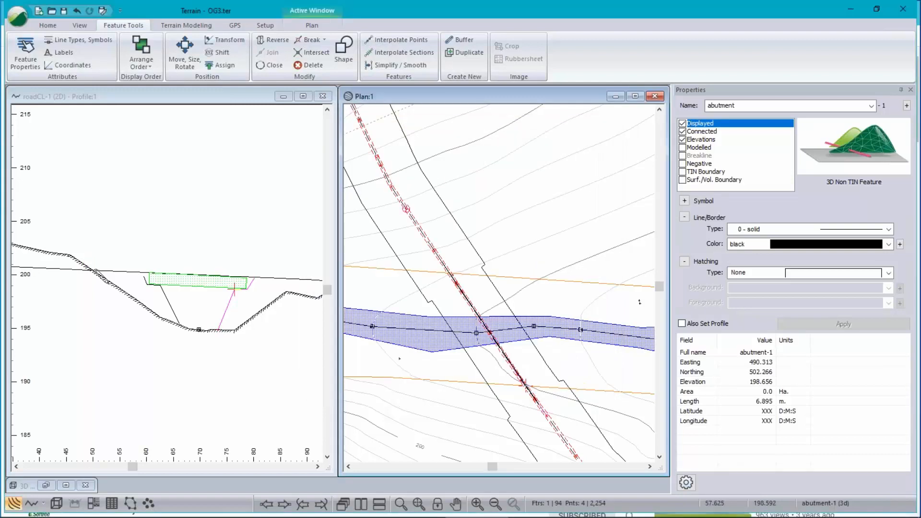
Step: Select both abutments in the profile and display red Grades labels on them
ctrl+click(164, 287)
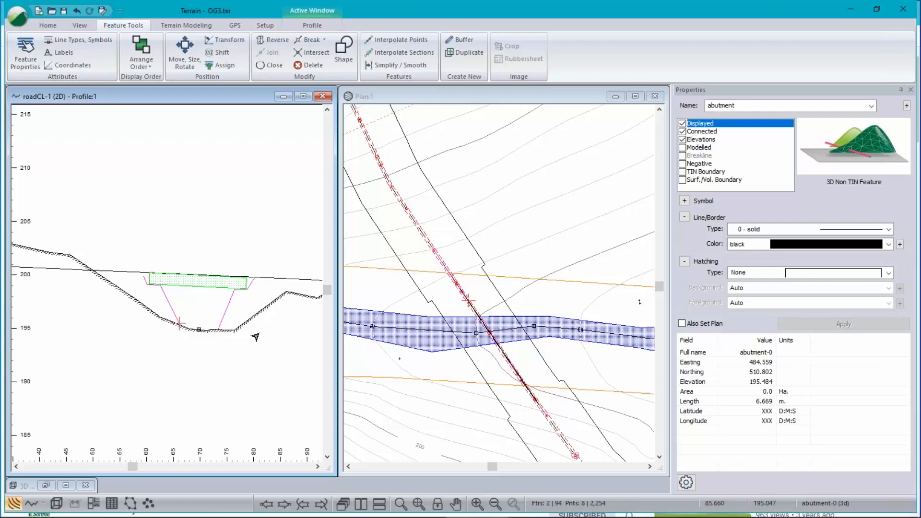
right_click(188, 212)
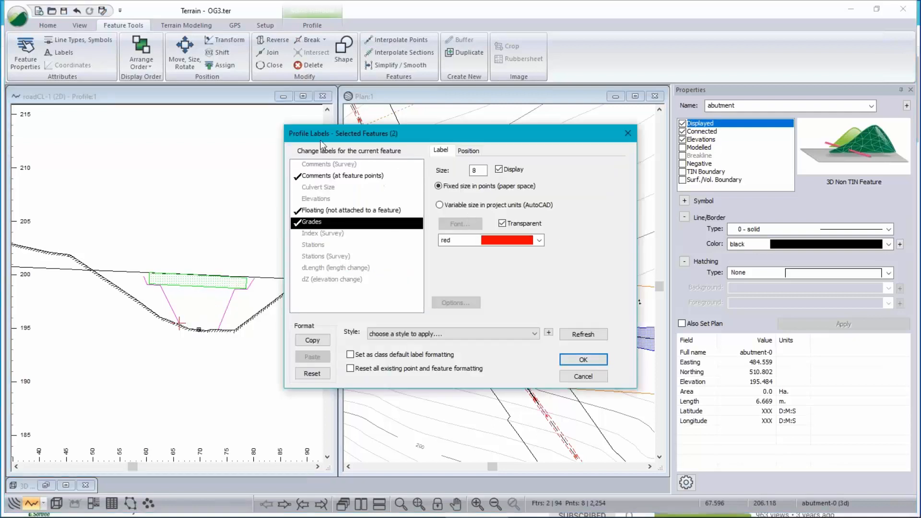
click(583, 360)
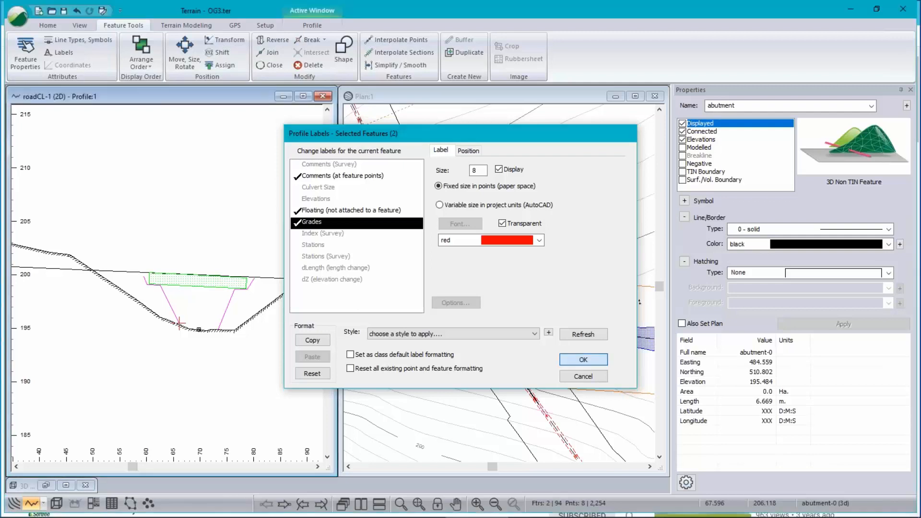
Step: Select the foot point of the abutment beyond the thalweg in an enlarged profile
scroll(235, 320, up, 4)
click(177, 348)
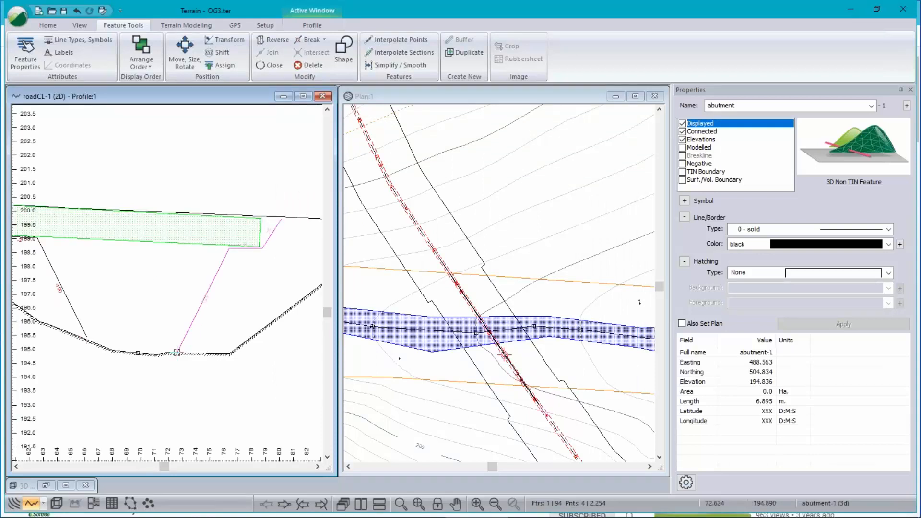
Step: Move the lower endpoint of the second abutment line along the streambed in the profile, to about elevation 194.89 m
drag(177, 353, 175, 353)
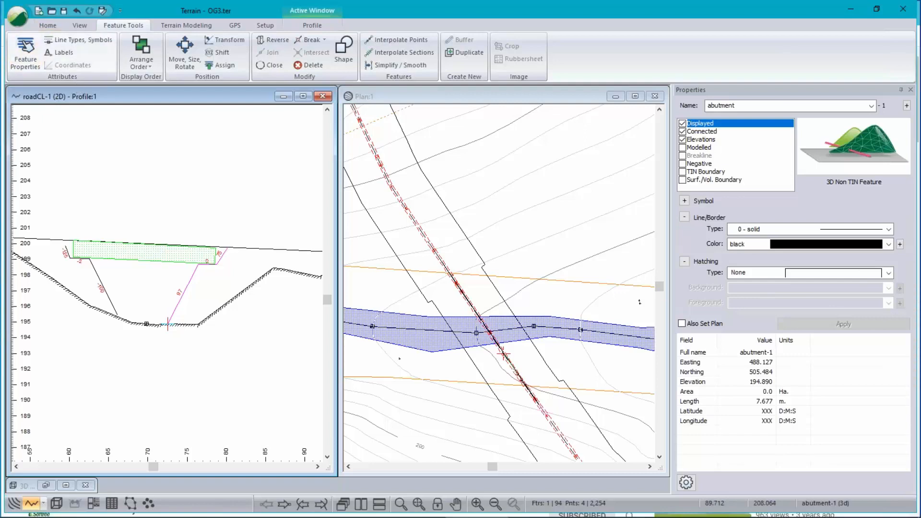
Step: Switch to Chrome, search Google for "softree youtube bridge site" in a new tab, review the results and return to Terrain
click(362, 508)
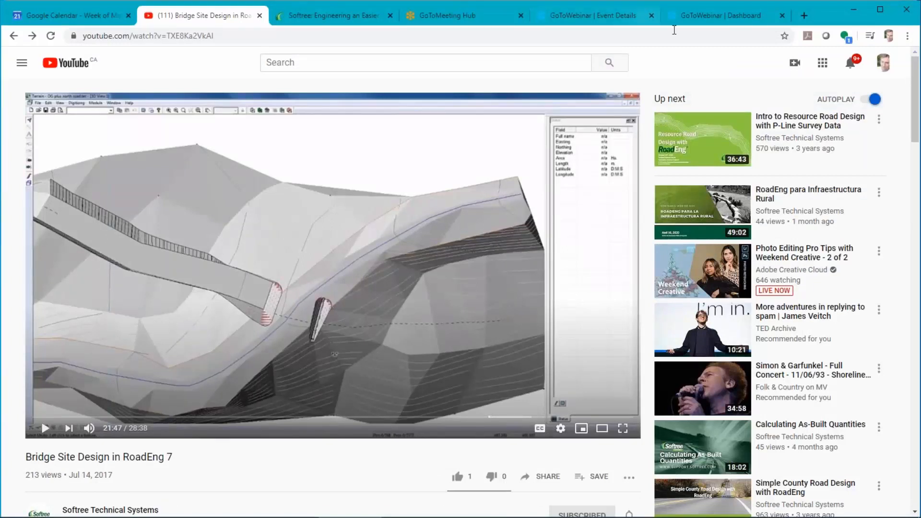
click(804, 16)
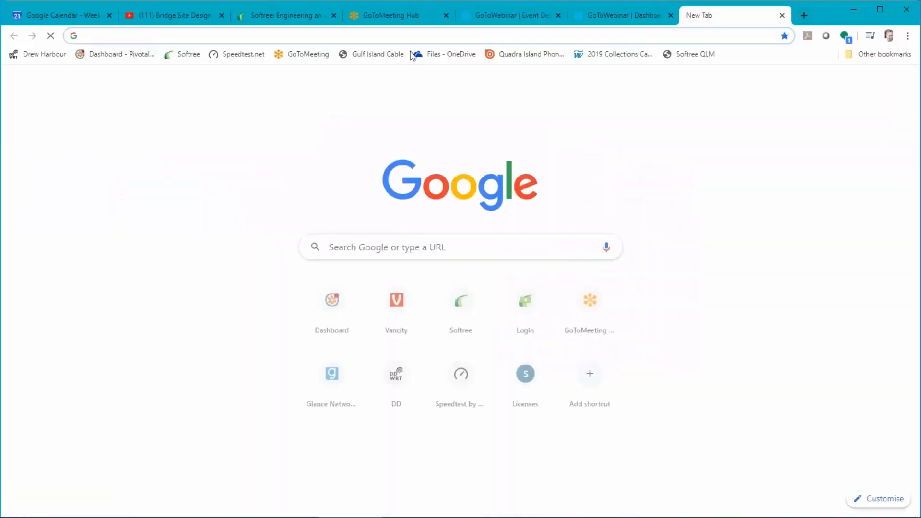
text(so)
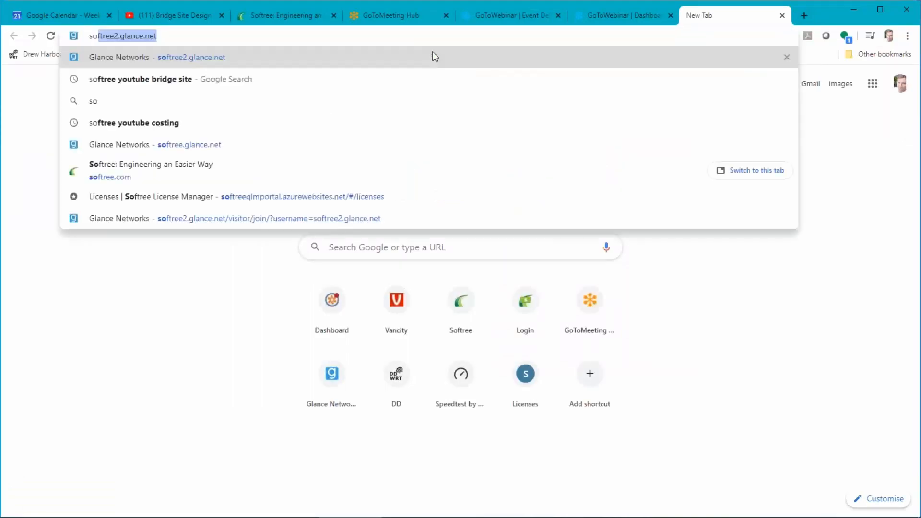
text(ftr)
text(ee yout)
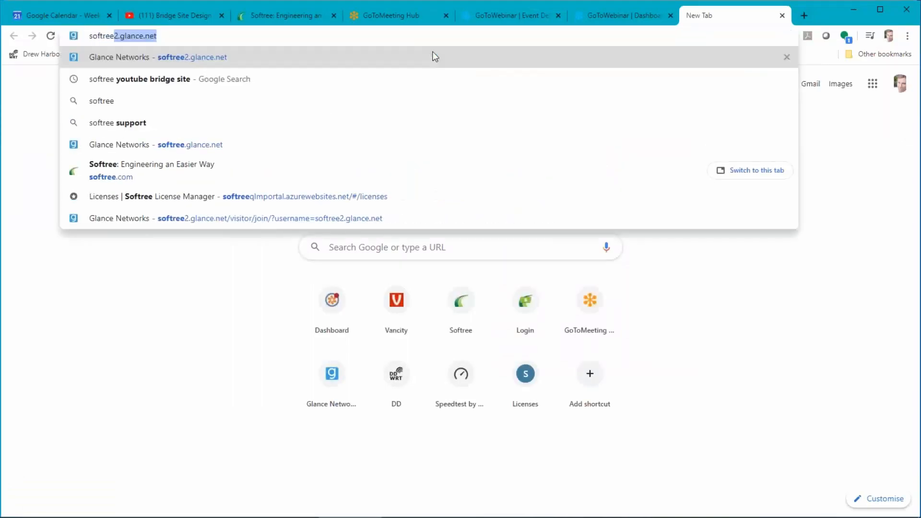
text(ube)
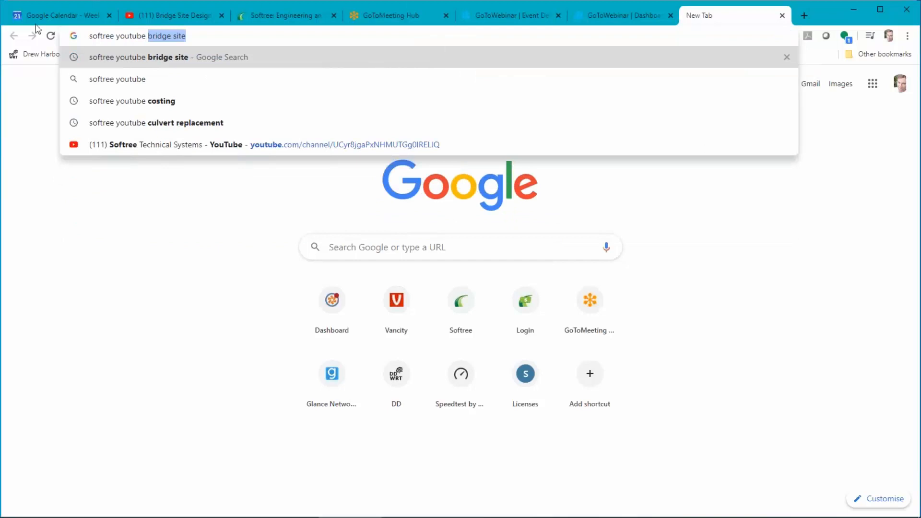
click(166, 57)
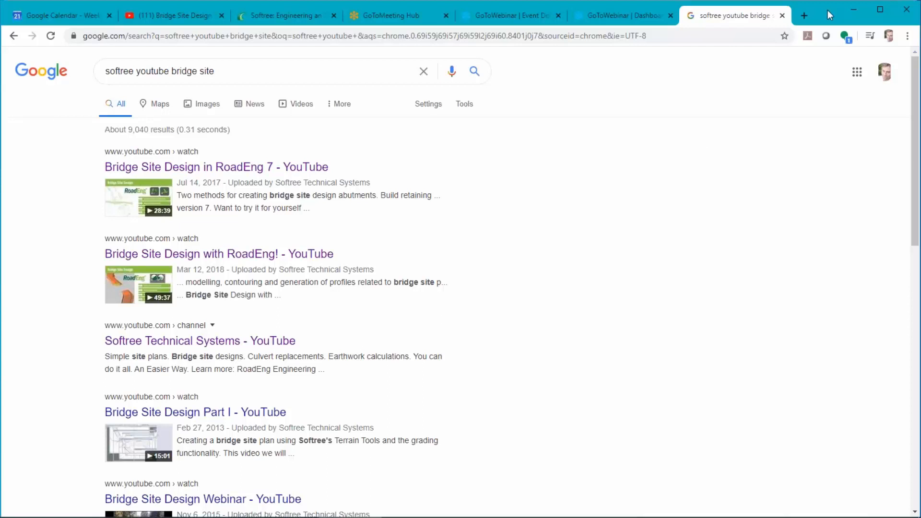
click(852, 10)
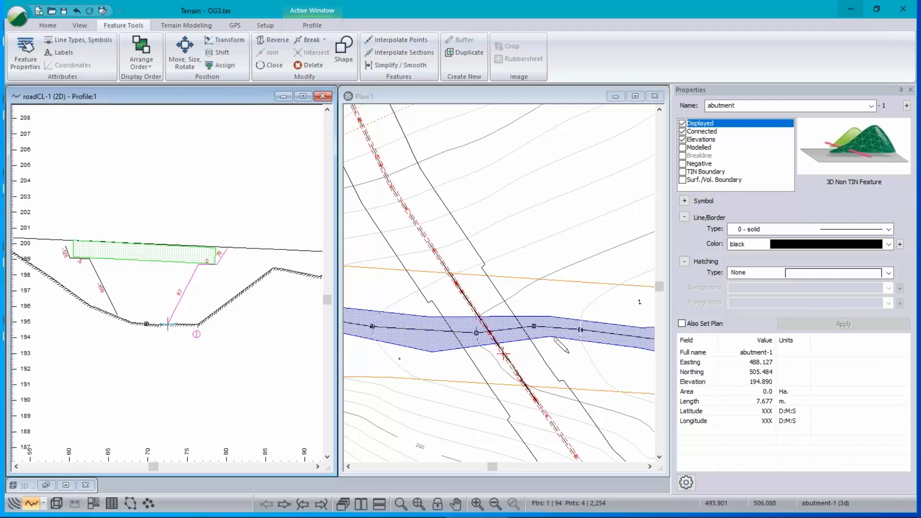
Step: Open the file Sill_2b.terx from the Grading examples folder
click(17, 17)
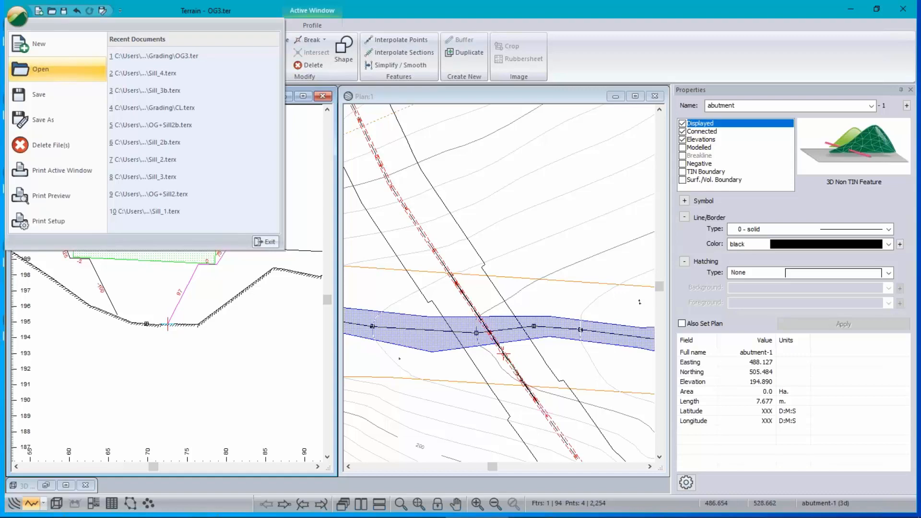
click(41, 69)
click(642, 244)
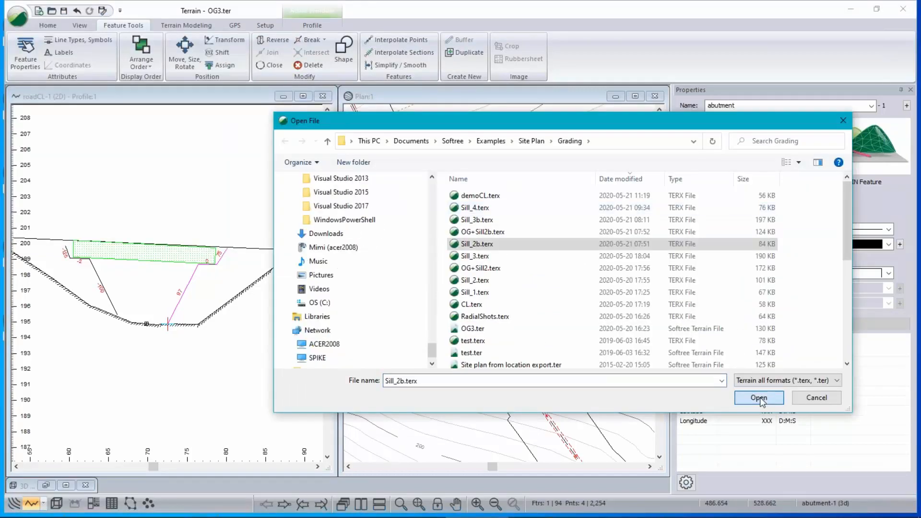
click(759, 398)
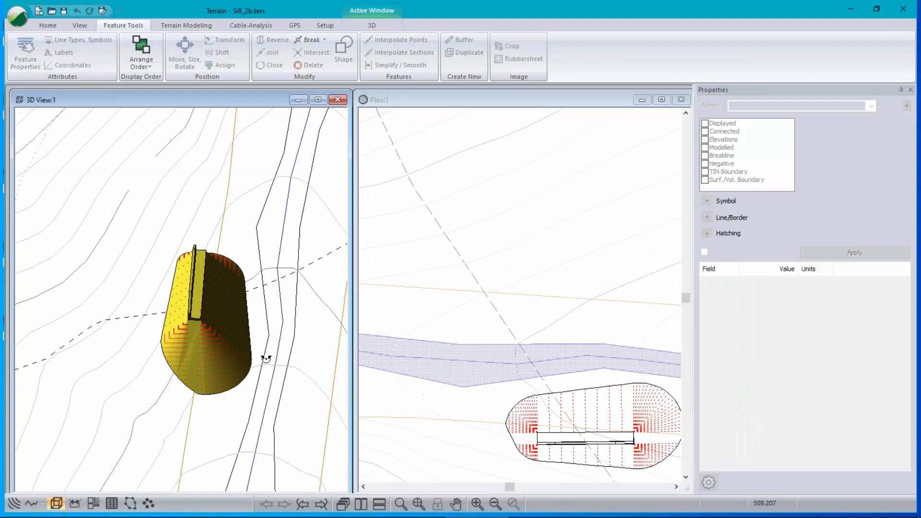
Step: Examine the graded abutment in 3D and plan, and select the ballast wall base line to read its properties
drag(266, 358, 172, 302)
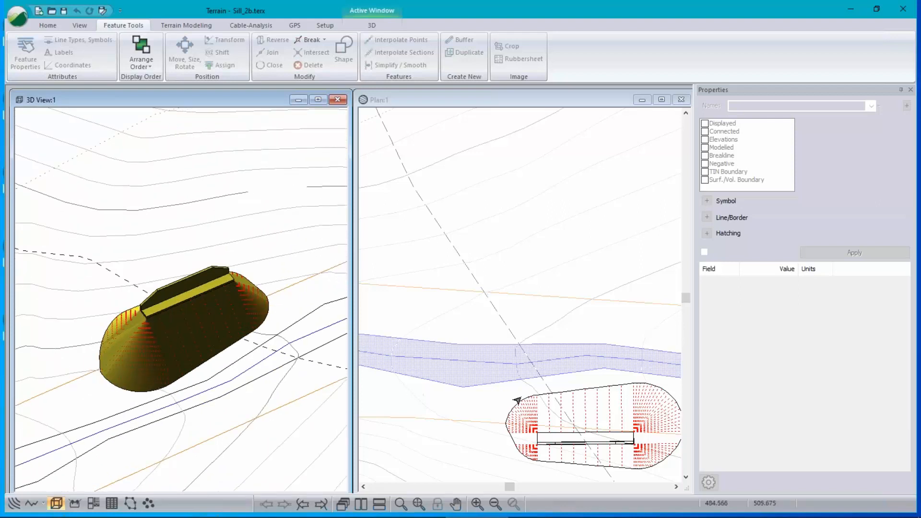
scroll(517, 399, down, 2)
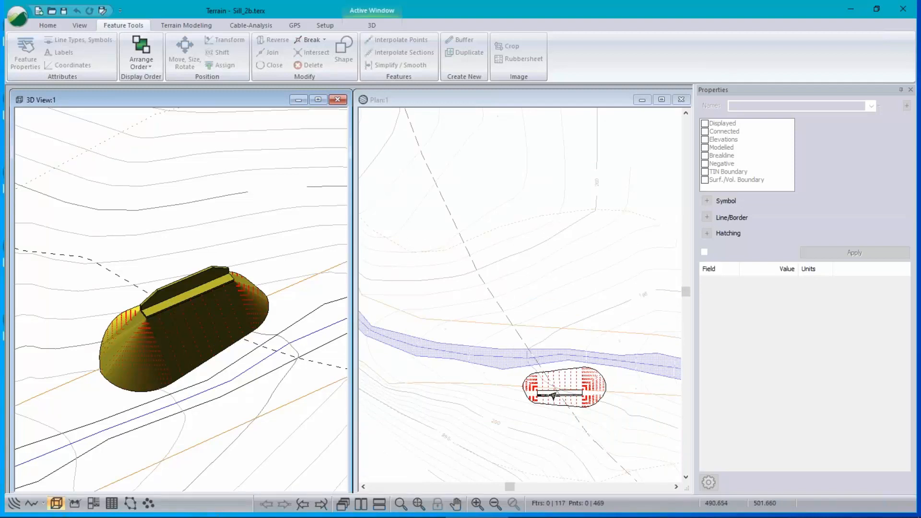
scroll(553, 395, up, 2)
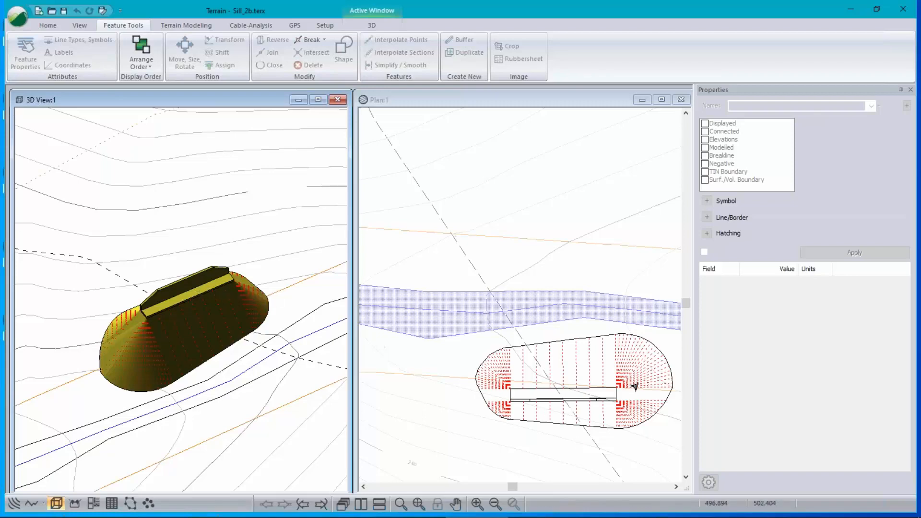
scroll(634, 387, up, 1)
scroll(610, 393, up, 5)
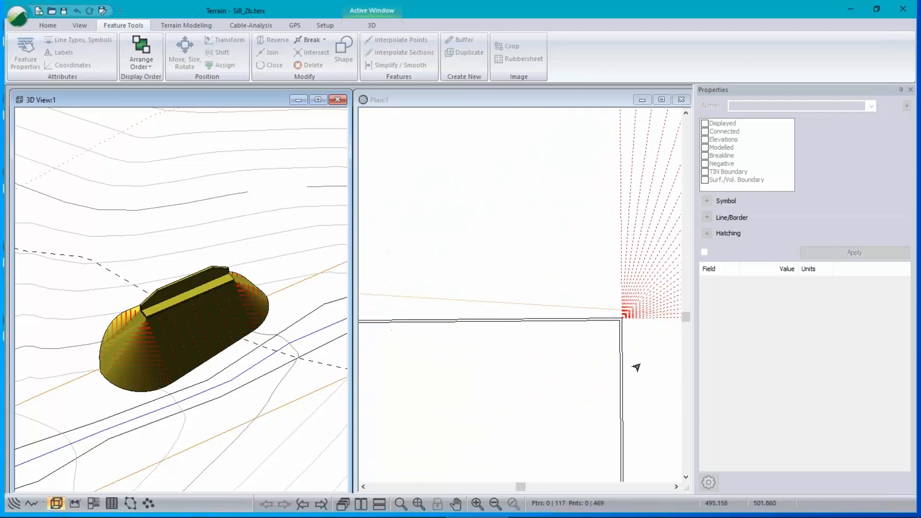
click(600, 307)
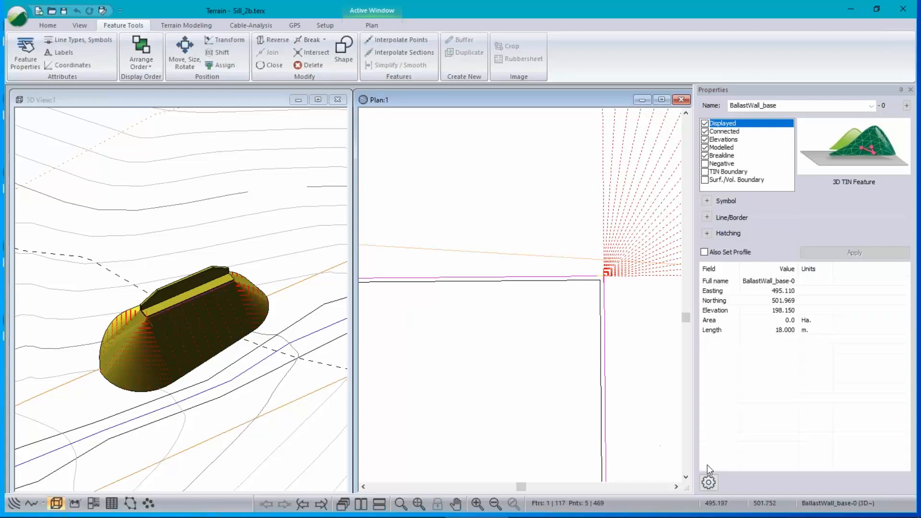
scroll(513, 345, down, 8)
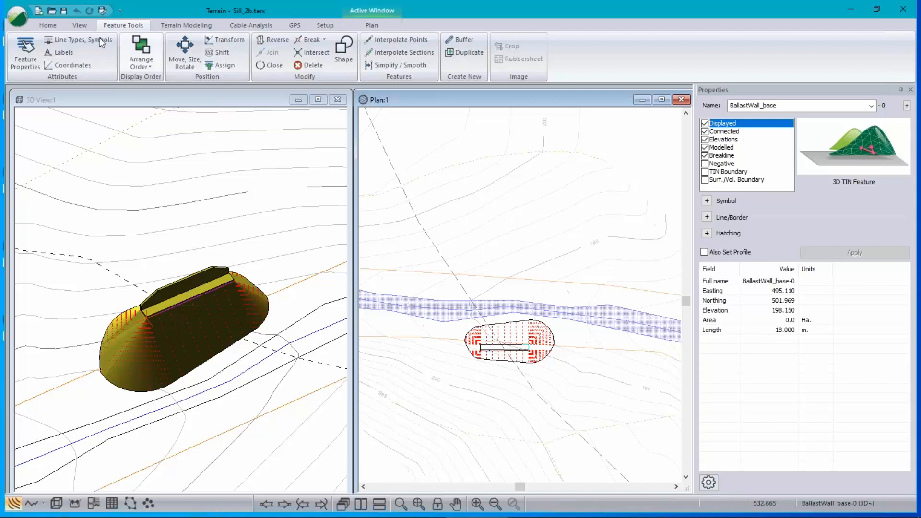
Step: Open Sill_3b.terx from the Grading folder, sorting the file list by name
click(12, 21)
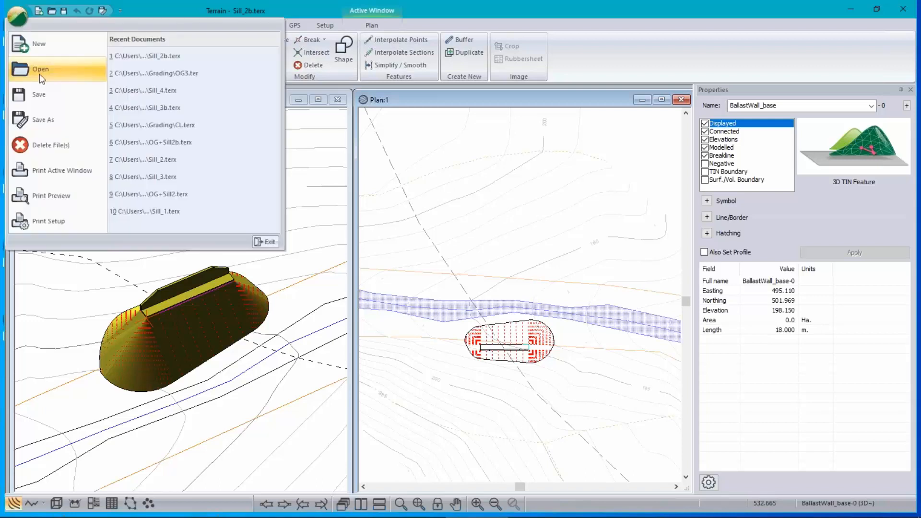
click(40, 70)
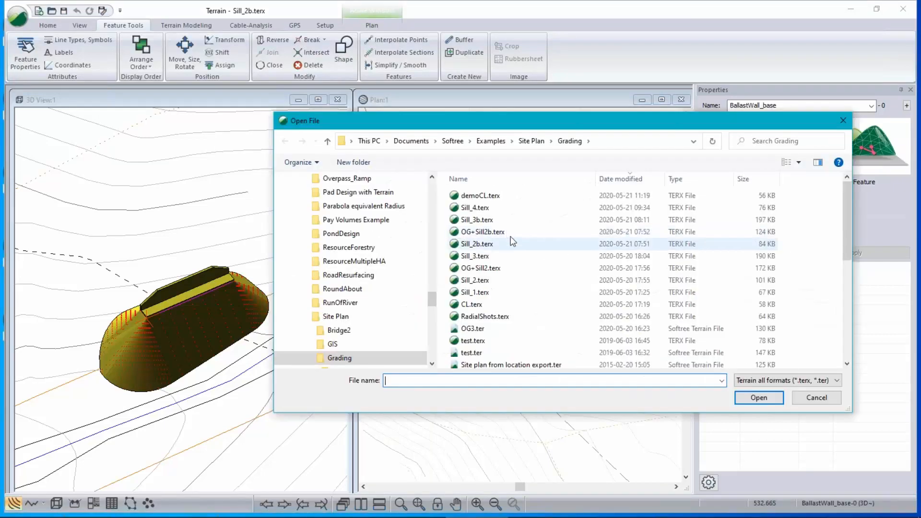
click(526, 220)
click(547, 187)
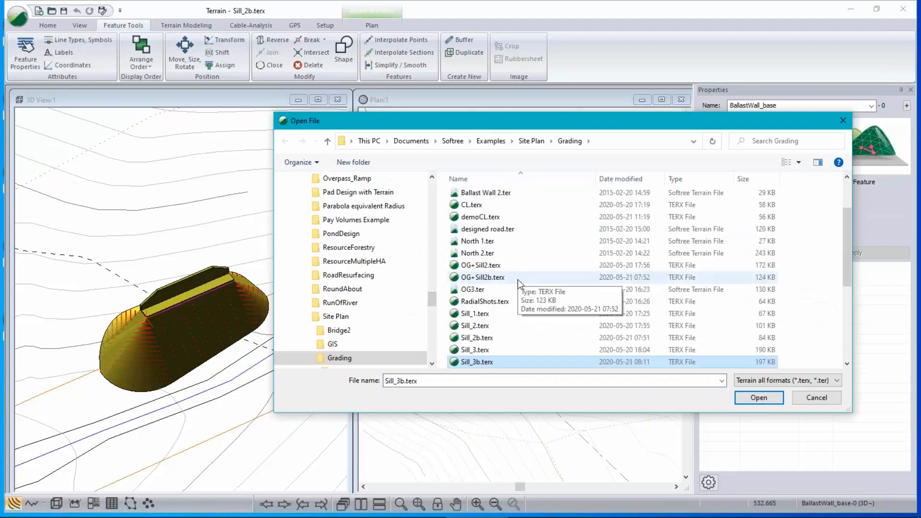
scroll(517, 279, down, 4)
double_click(482, 255)
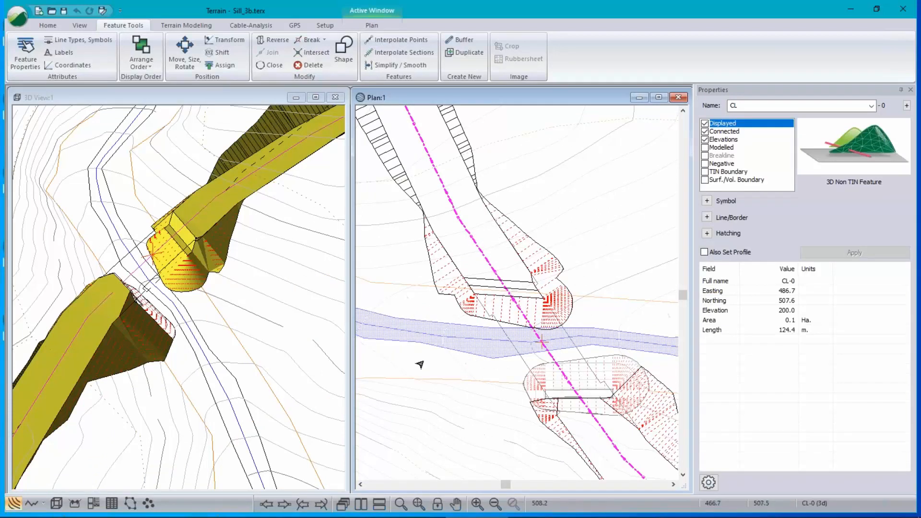
Step: Examine in plan where the road surface meets the ballast wall on the southern abutment, including the TIN elevations there
middle_drag(553, 401, 483, 301)
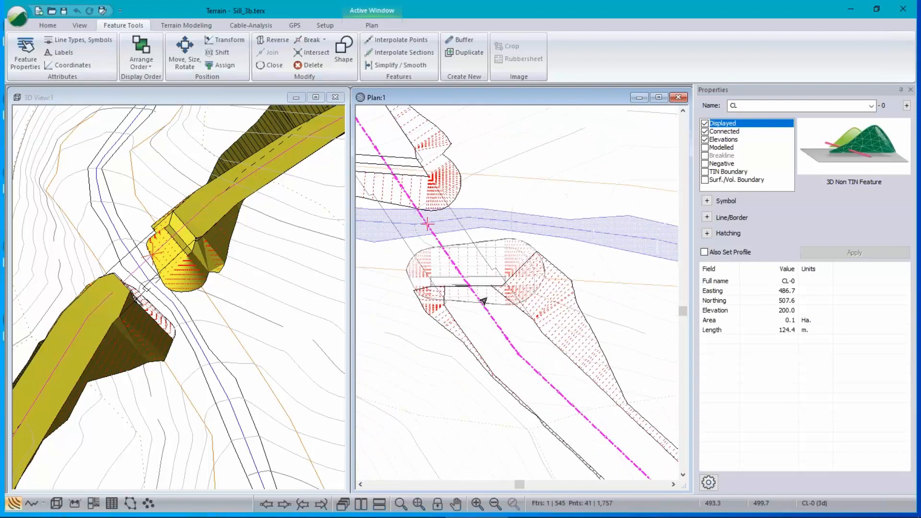
scroll(483, 301, up, 5)
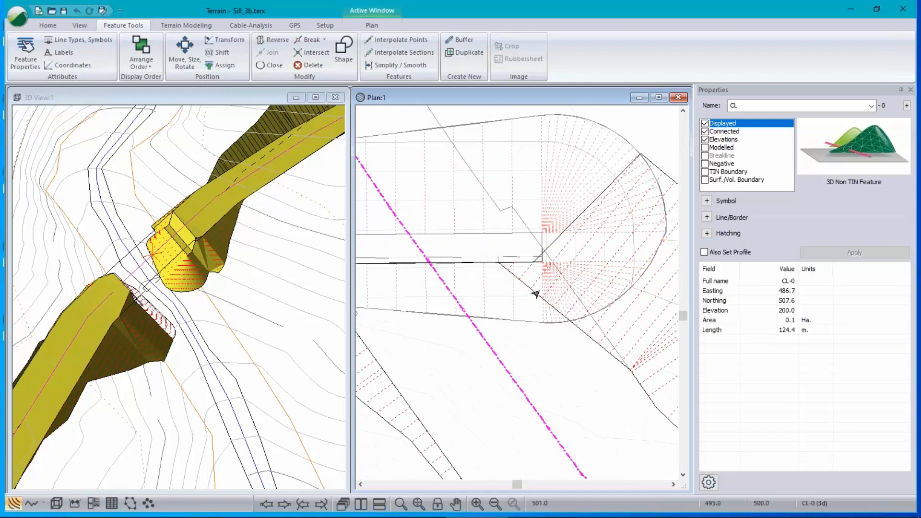
mouse_move(513, 253)
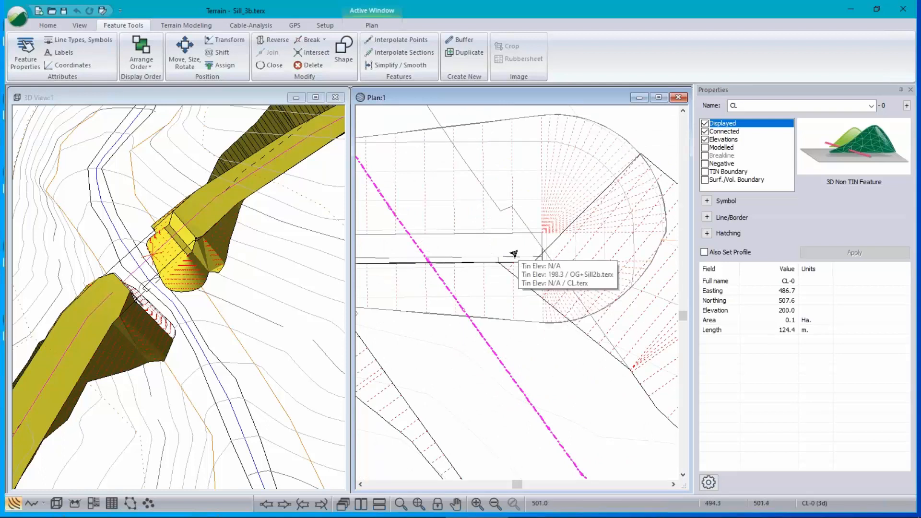
scroll(513, 254, down, 1)
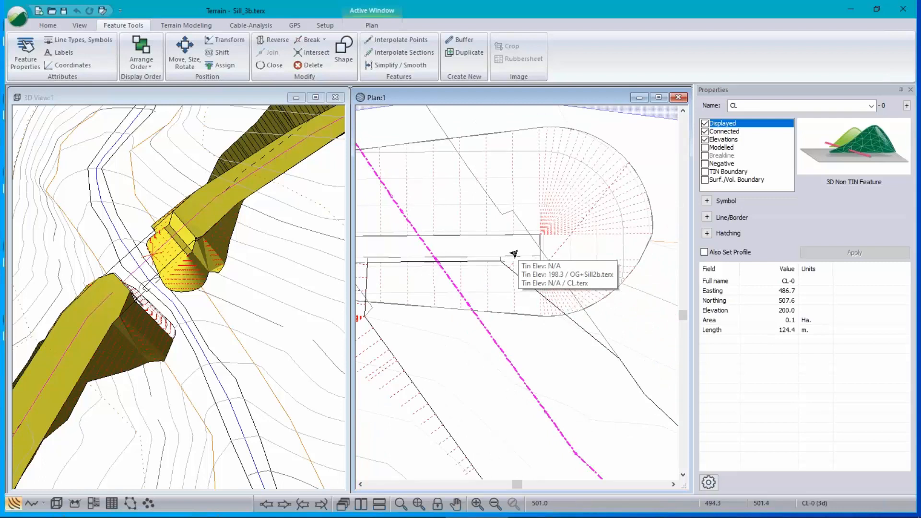
scroll(514, 254, down, 1)
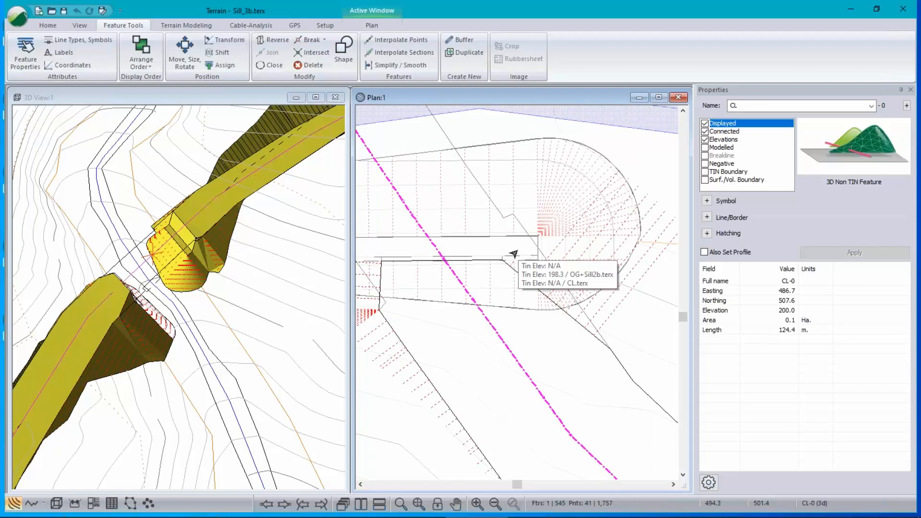
scroll(513, 253, down, 2)
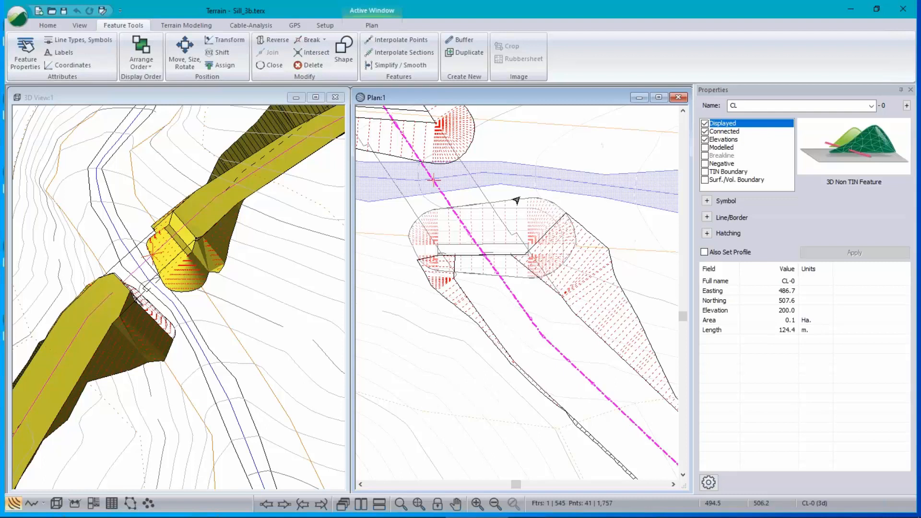
Step: Select the REL-1 road edge feature and examine how it ties into the southern abutment in plan
double_click(494, 265)
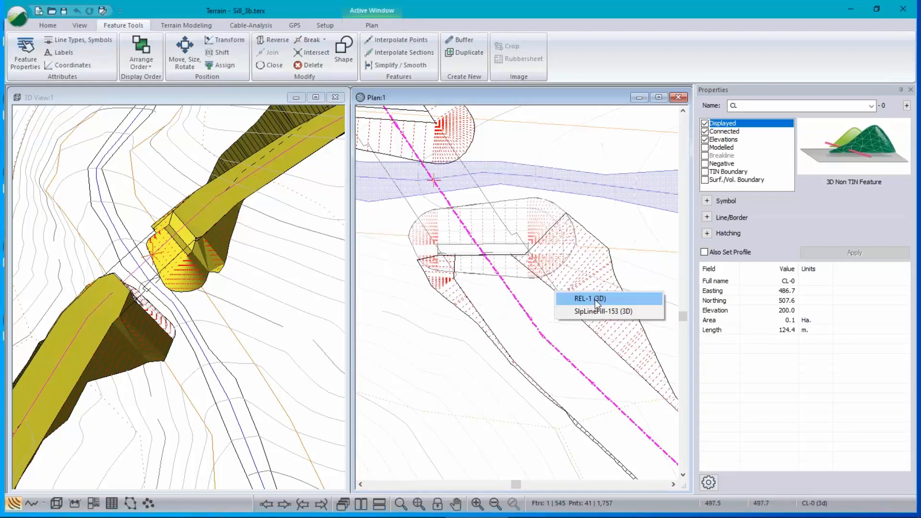
click(594, 298)
scroll(517, 271, up, 4)
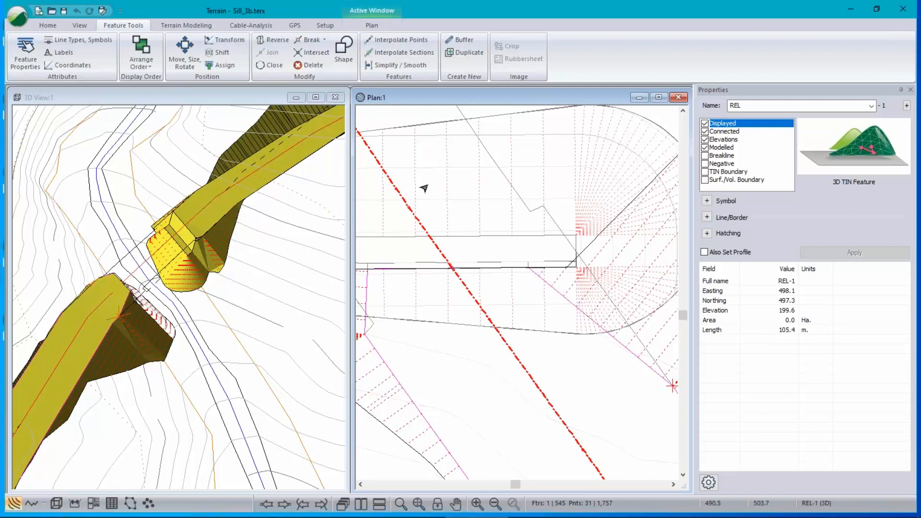
scroll(427, 192, down, 1)
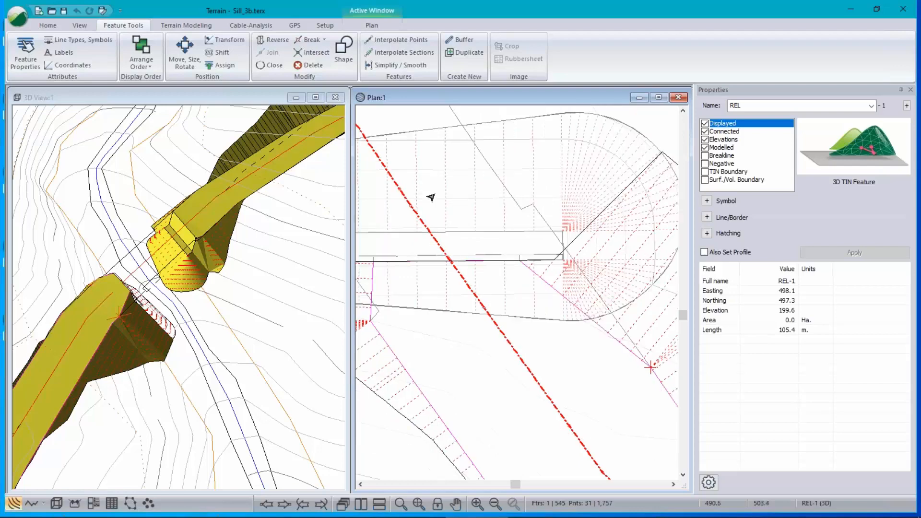
scroll(432, 199, down, 1)
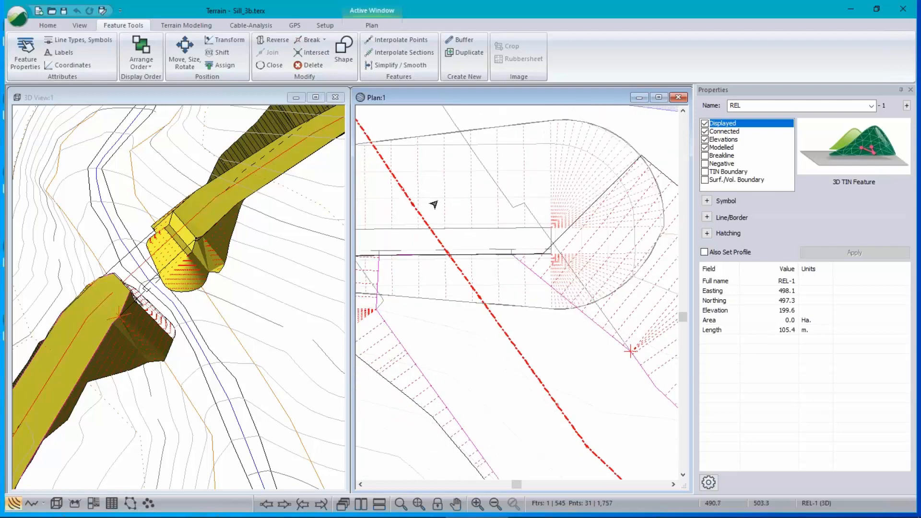
scroll(433, 205, down, 3)
Step: Check the TIN elevations on the northern abutment and select its sill line to inspect the properties
middle_drag(405, 194, 604, 406)
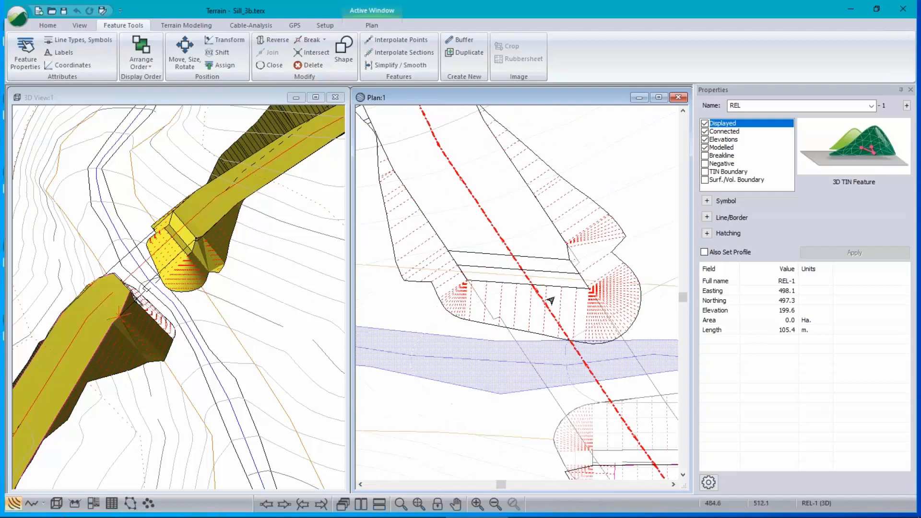
scroll(542, 278, up, 1)
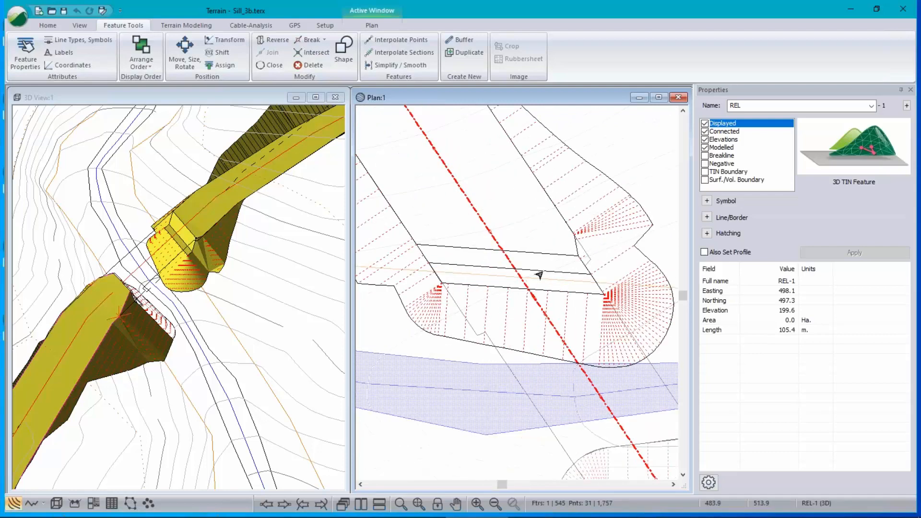
scroll(567, 277, up, 1)
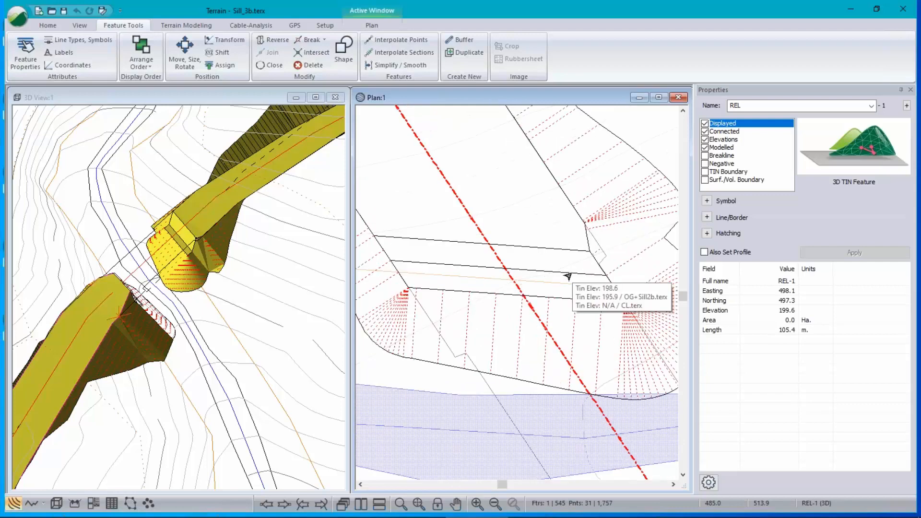
click(567, 275)
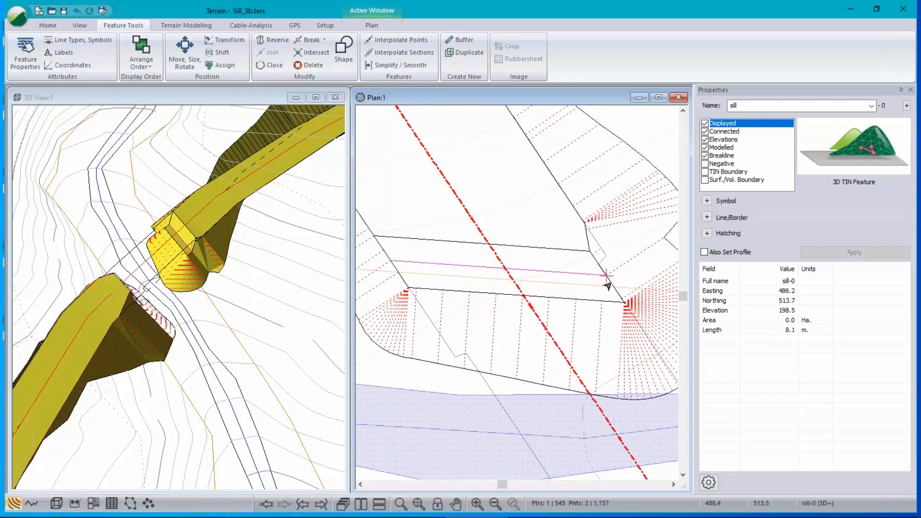
Step: Grade the sill outline to the right against OG+Sill2b.terx at 1:1 slopes, calculating the TIN and volumes, and inspect the 3D model
click(623, 293)
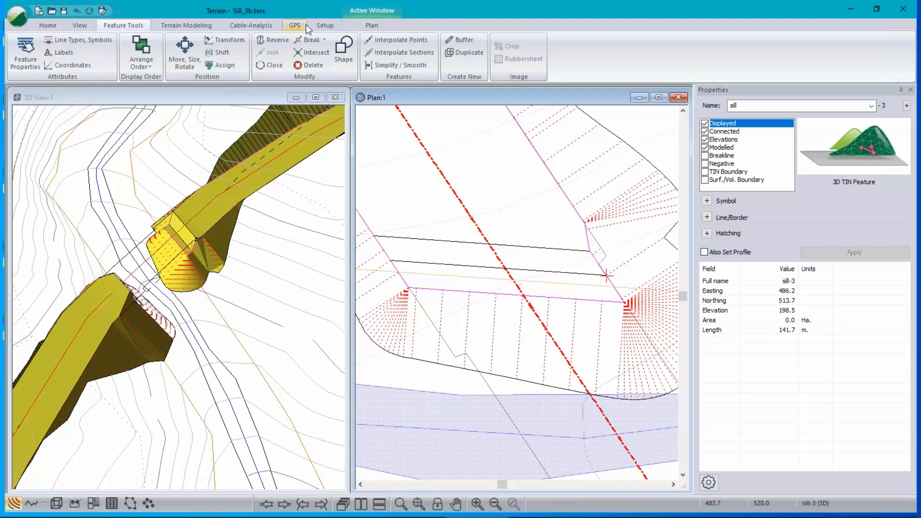
click(186, 25)
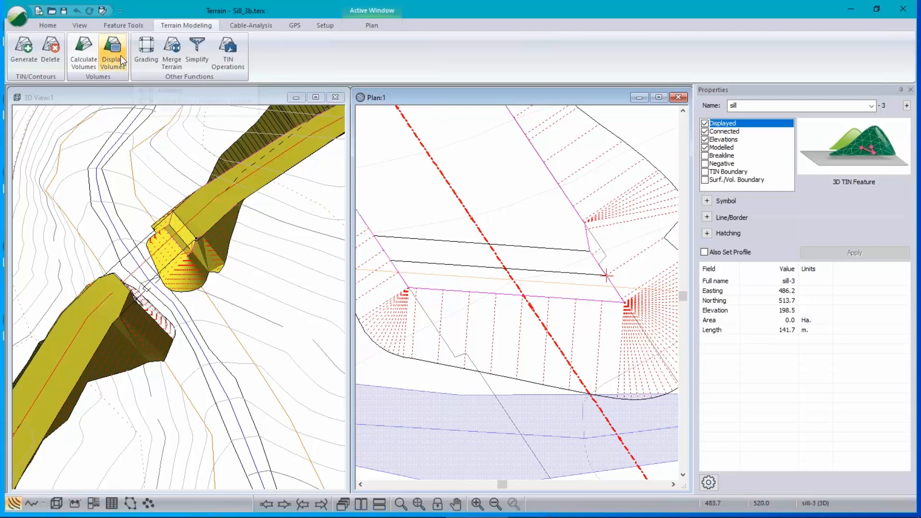
click(119, 57)
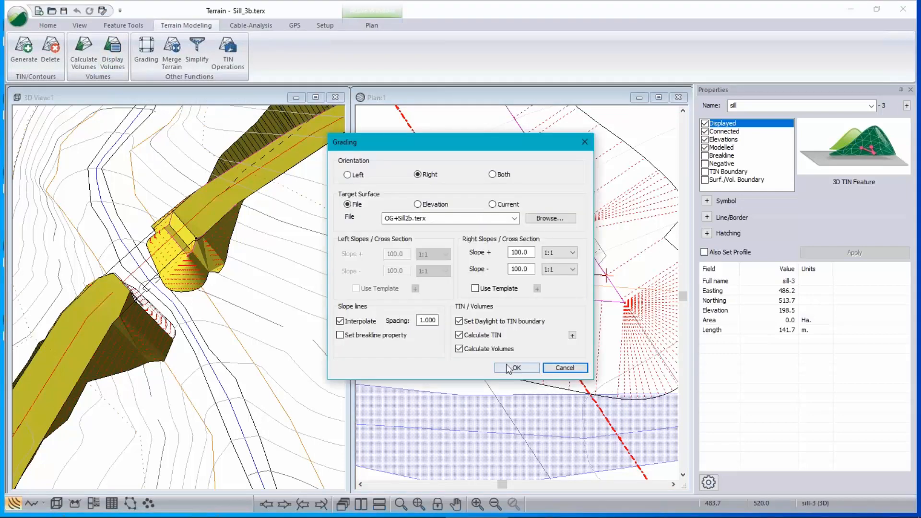
click(509, 368)
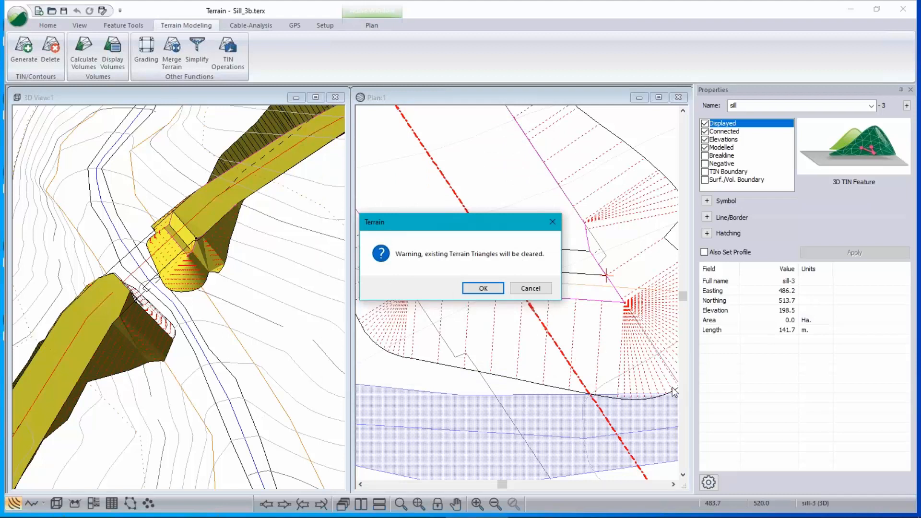
key(Return)
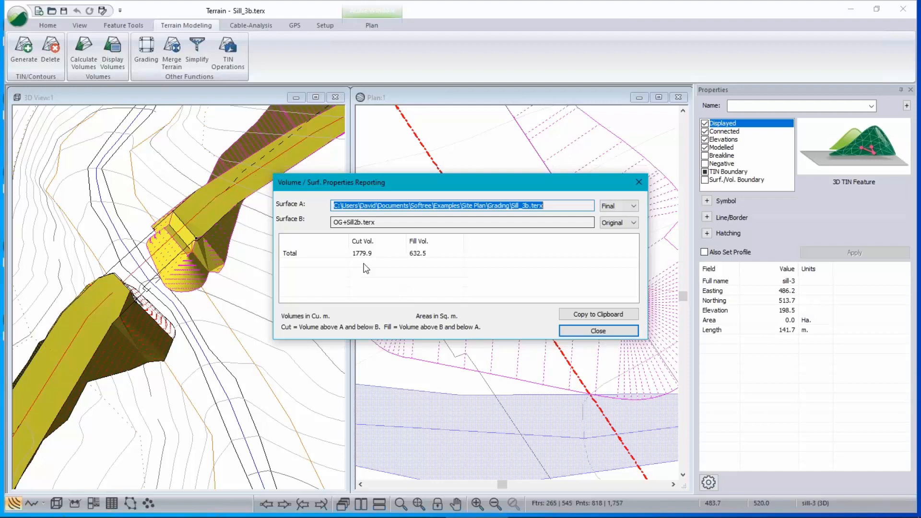
click(616, 331)
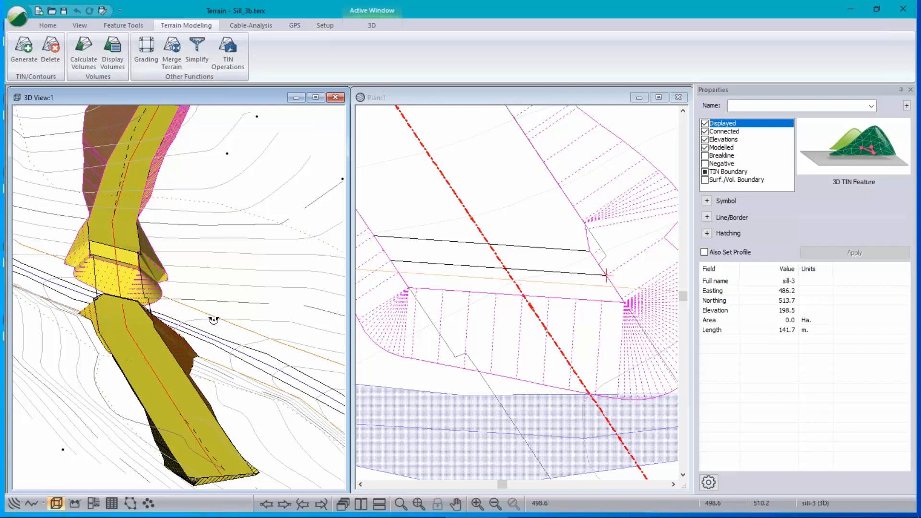
drag(214, 320, 180, 316)
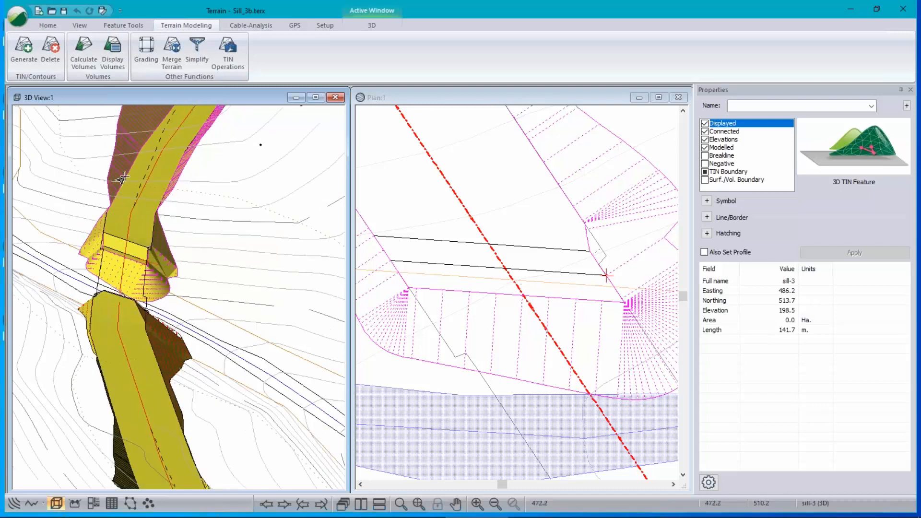
scroll(146, 254, down, 3)
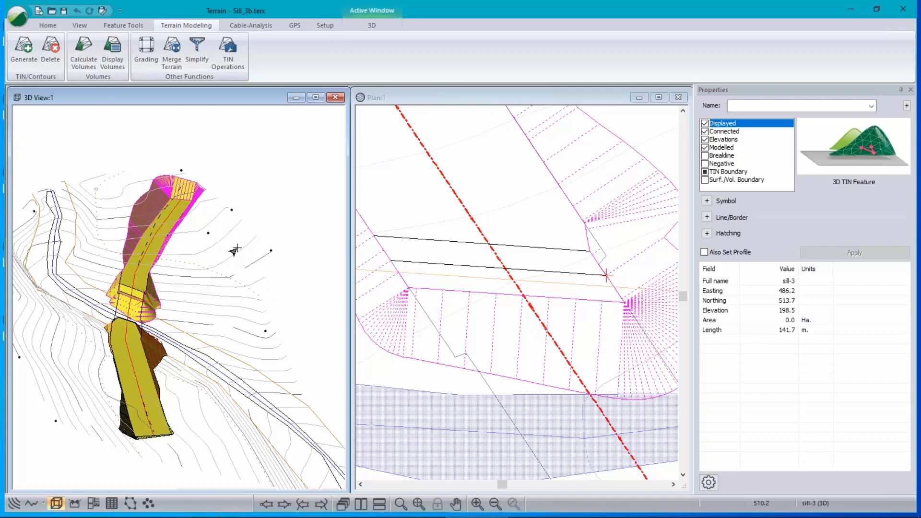
Step: Open OG3.ter from the Grading folder, discarding the changes to the current terrain
click(23, 21)
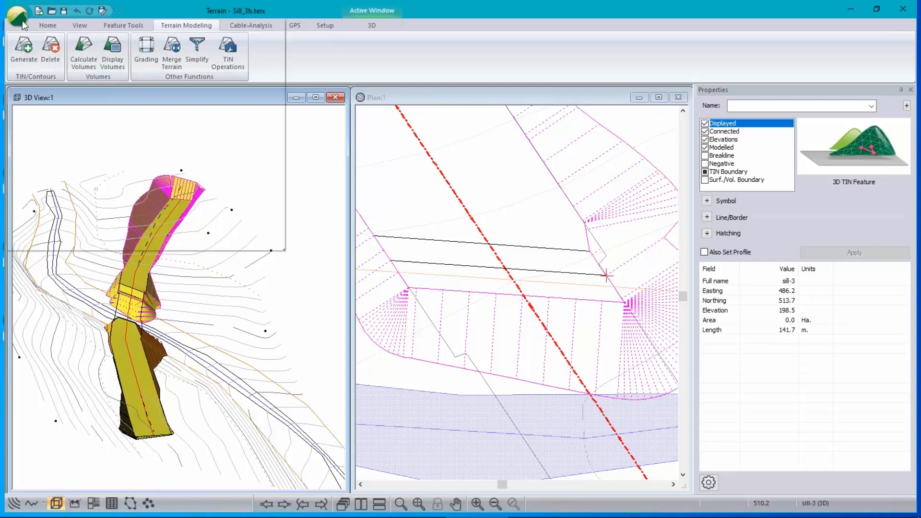
click(45, 72)
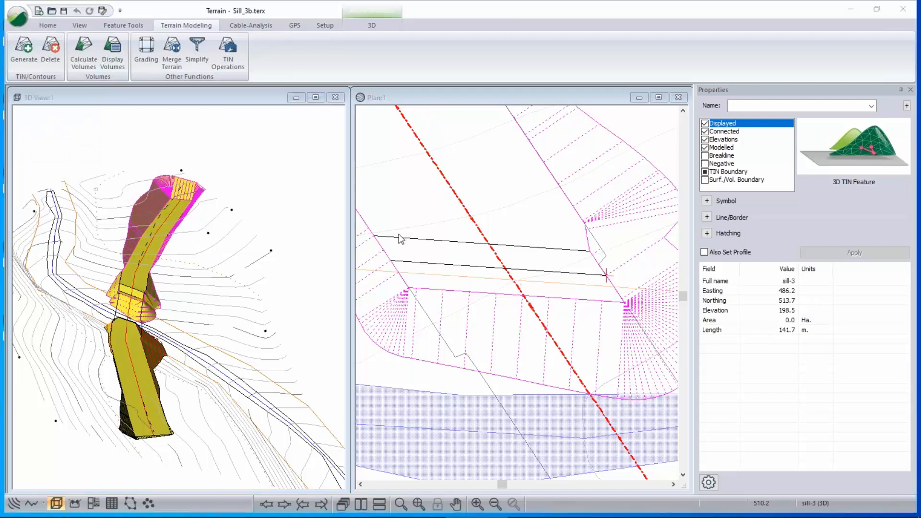
click(548, 352)
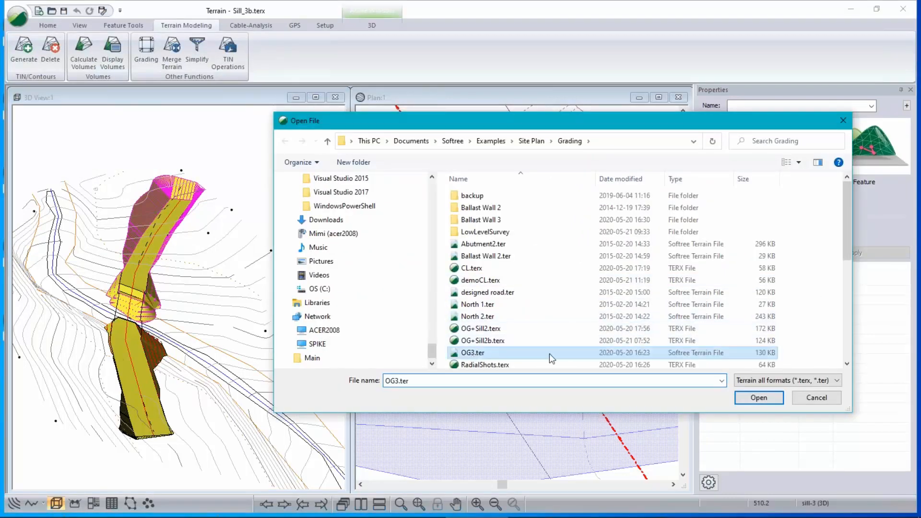
click(759, 393)
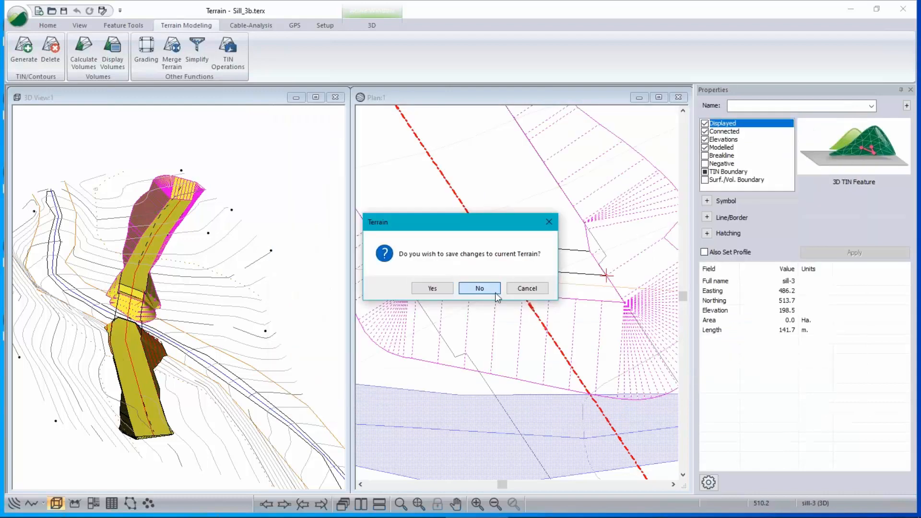
click(479, 289)
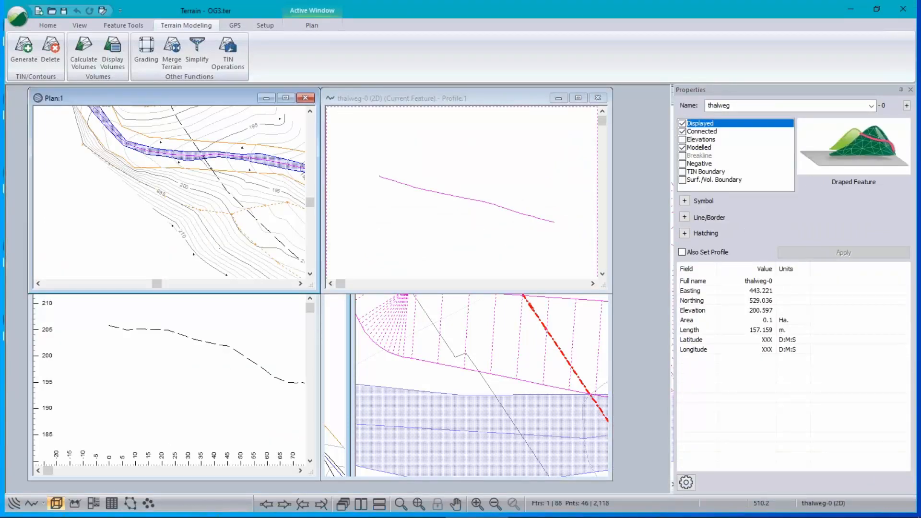
Step: Maximize the plan view and add Sill_2b.terx as a background in its window options
double_click(182, 98)
right_click(364, 188)
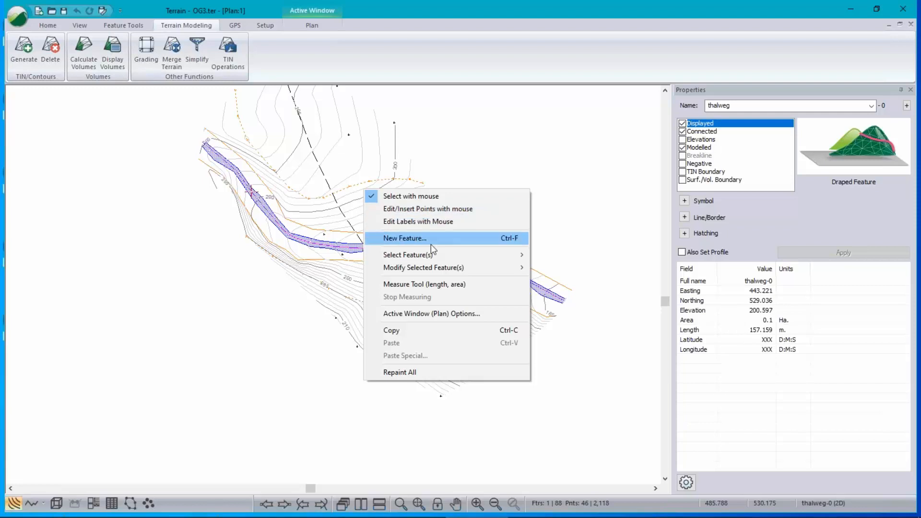
mouse_move(403, 267)
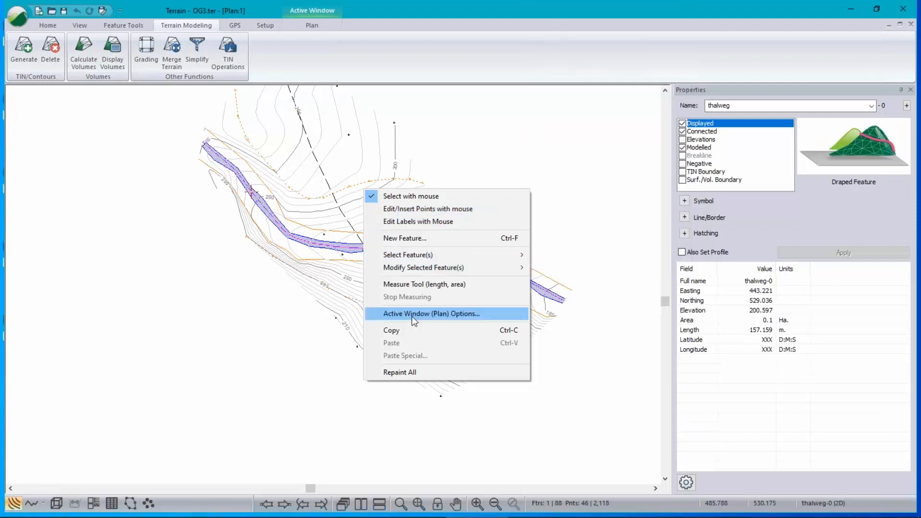
click(411, 313)
click(394, 181)
click(571, 198)
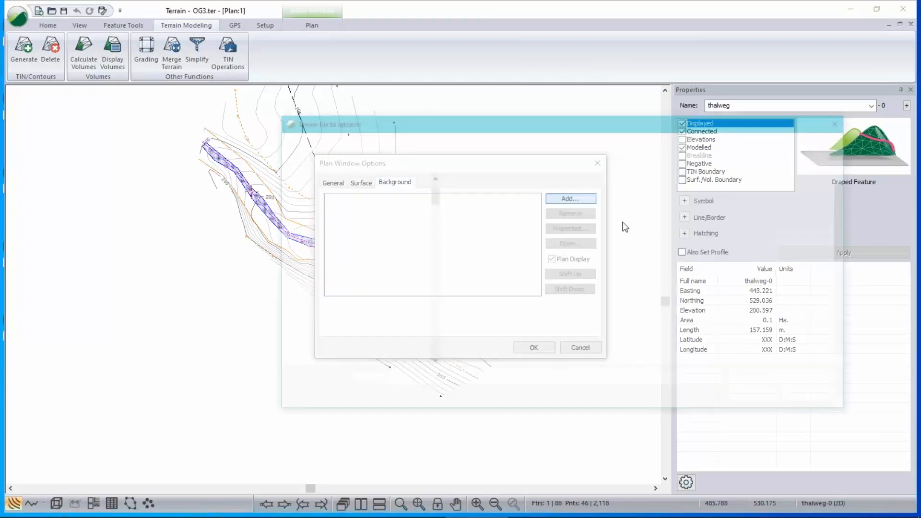
scroll(552, 294, down, 2)
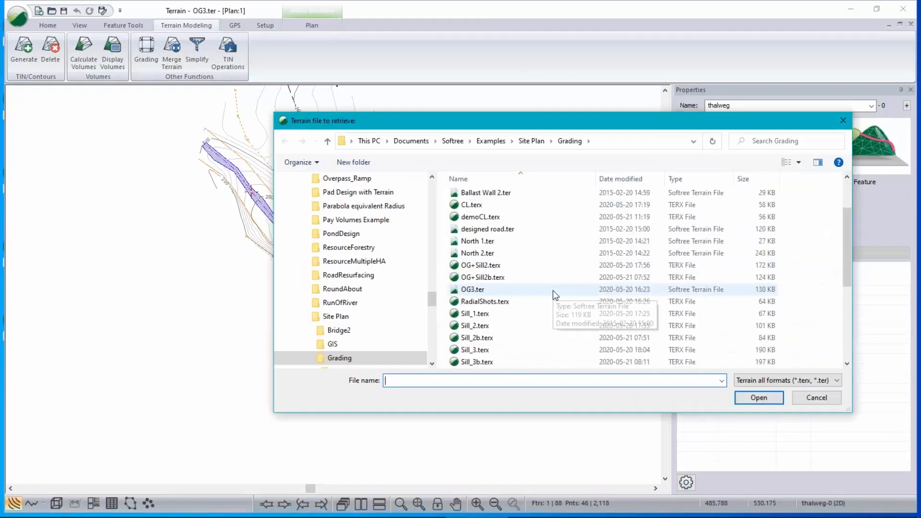
scroll(554, 294, down, 1)
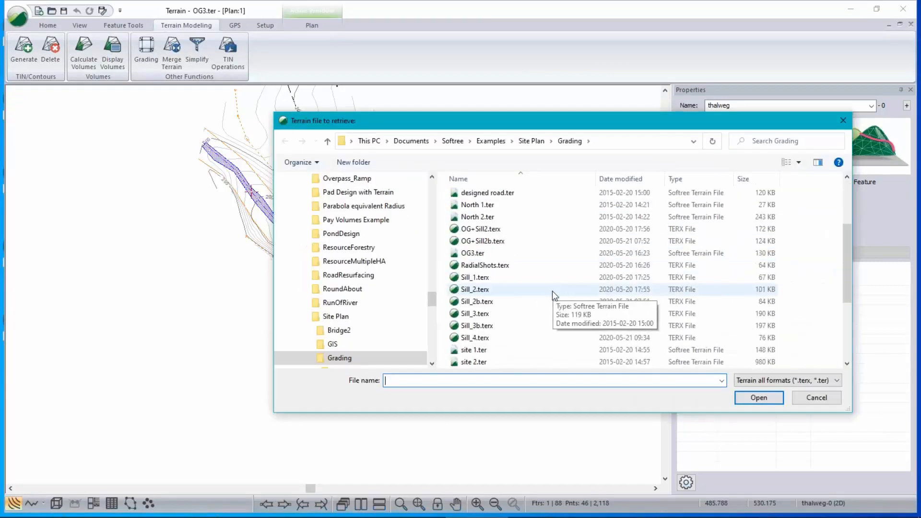
double_click(477, 301)
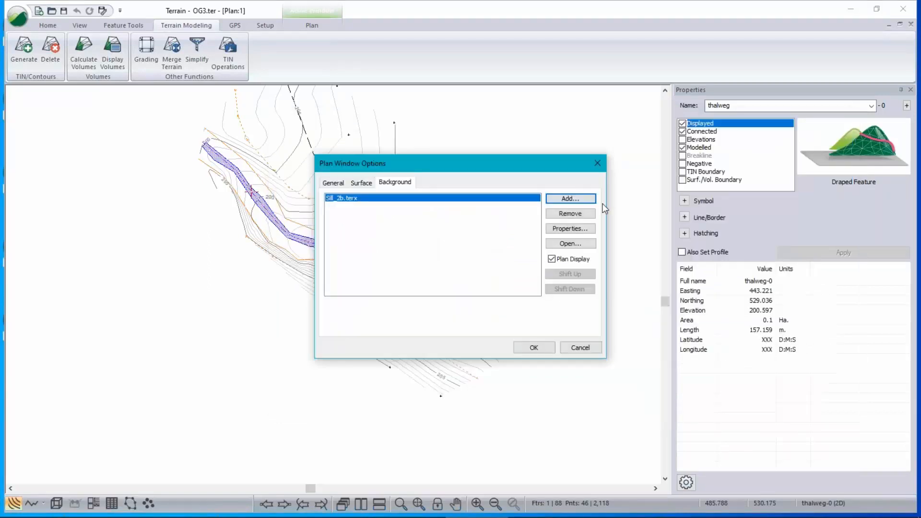
Step: Add Sill_3b.terx as a second plan background and apply the window options
click(570, 198)
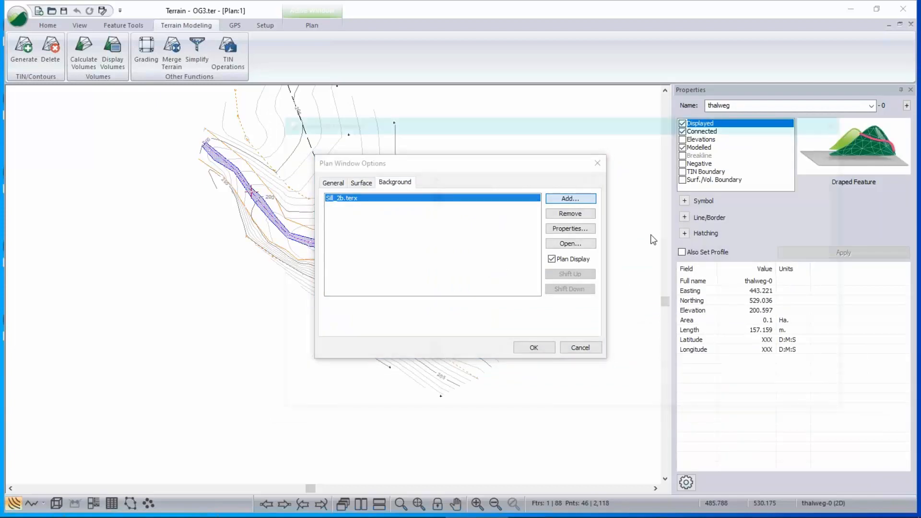
scroll(505, 314, down, 2)
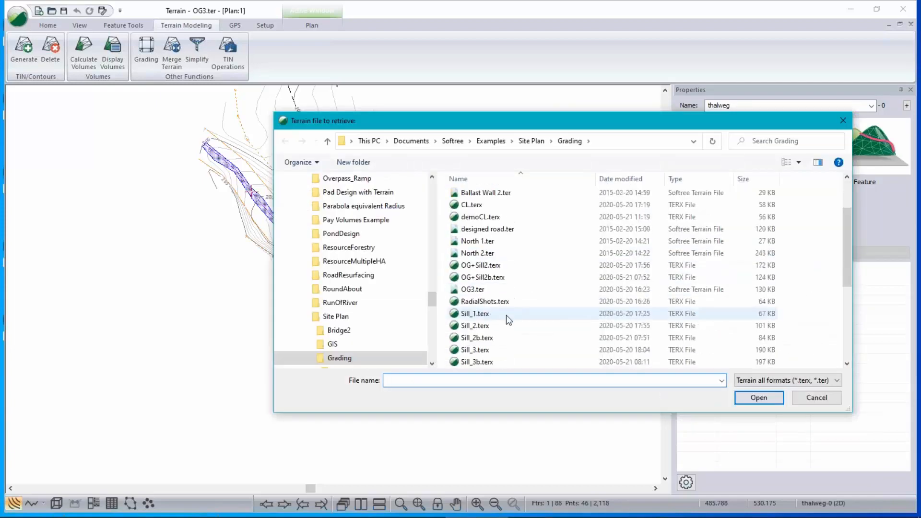
click(464, 363)
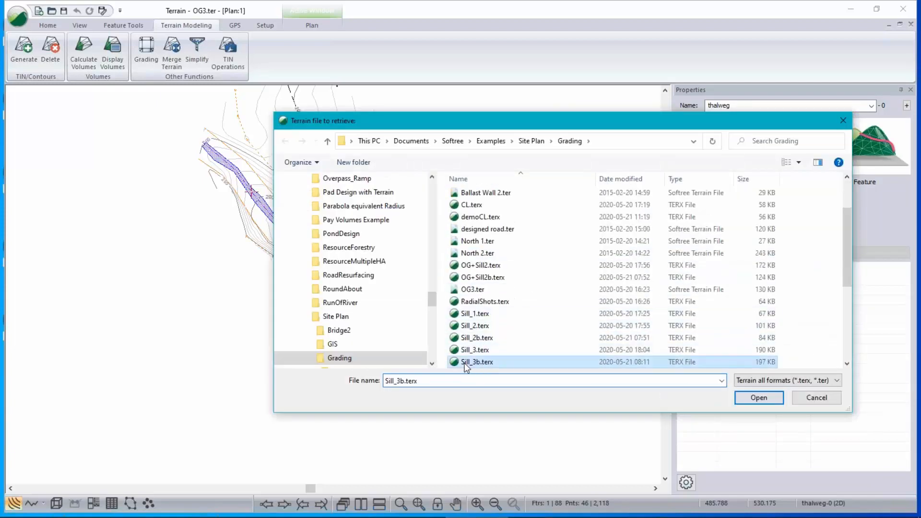
double_click(466, 361)
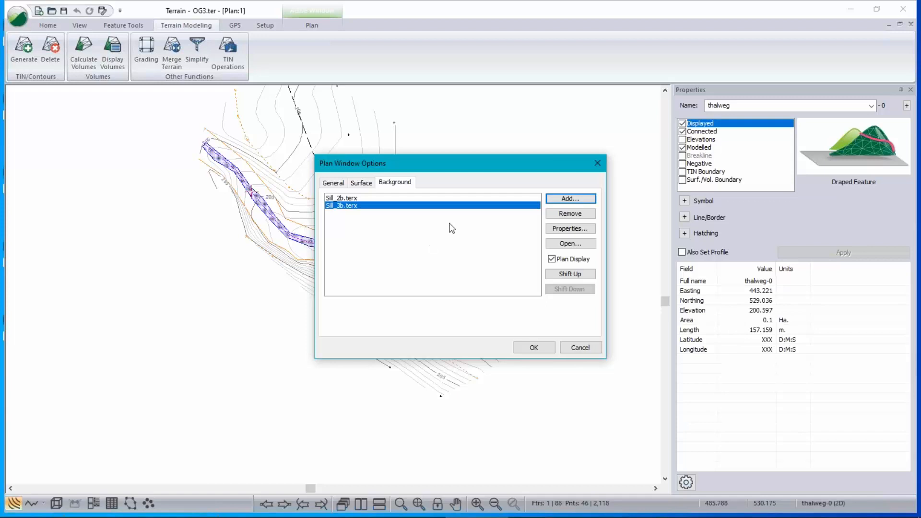
click(535, 350)
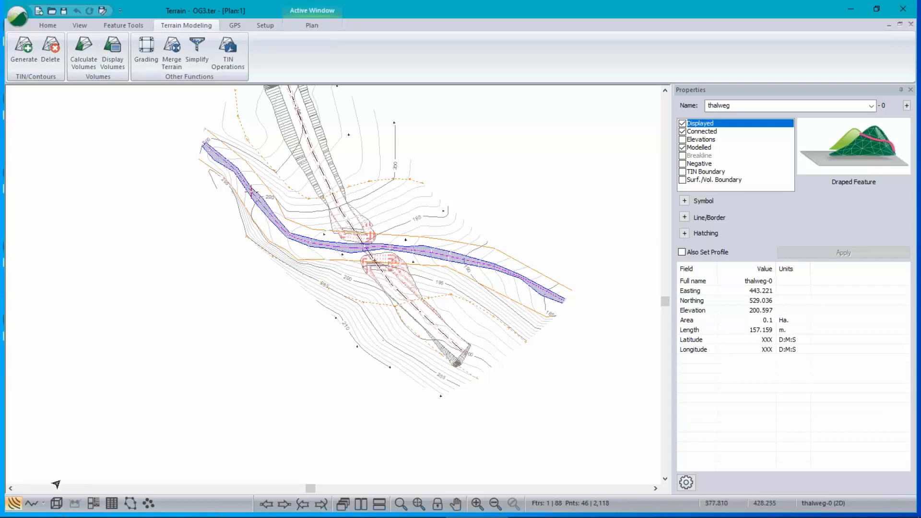
Step: Open a 3D view of the original ground and examine how the two background models sit at the crossing
click(56, 503)
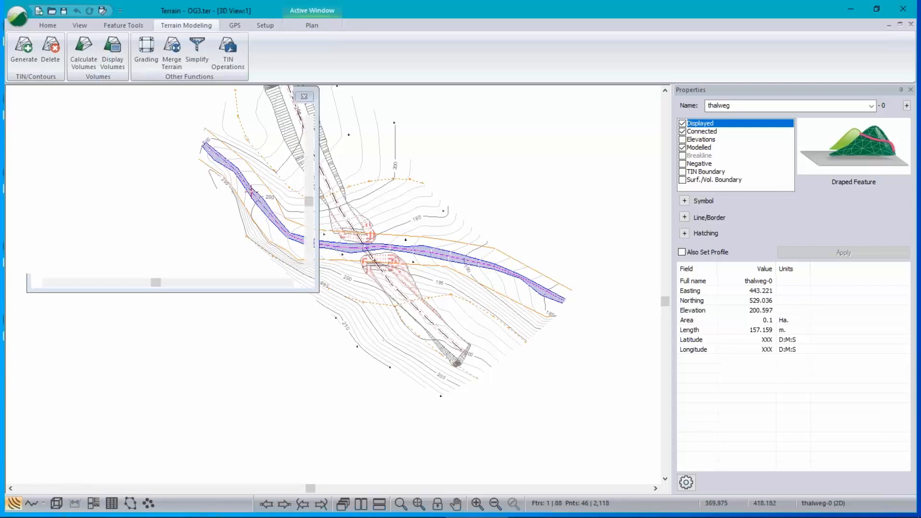
right_click(318, 330)
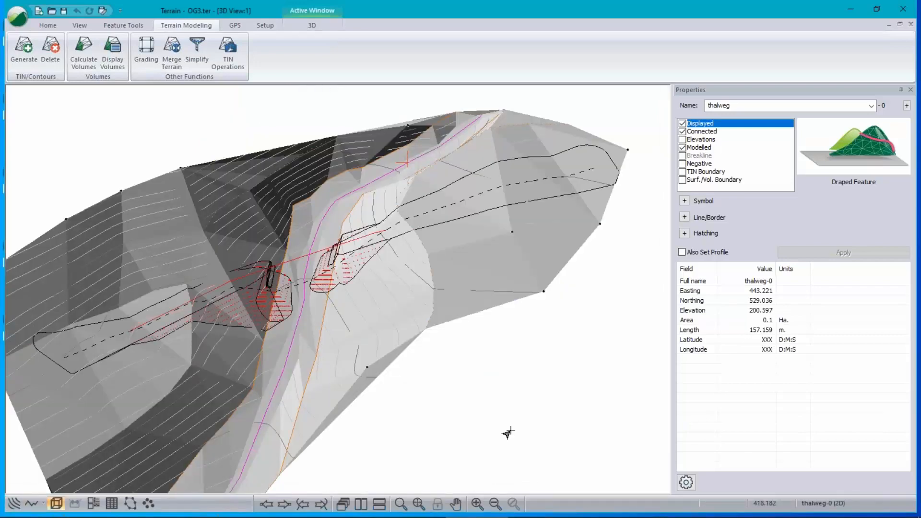
drag(508, 433, 367, 370)
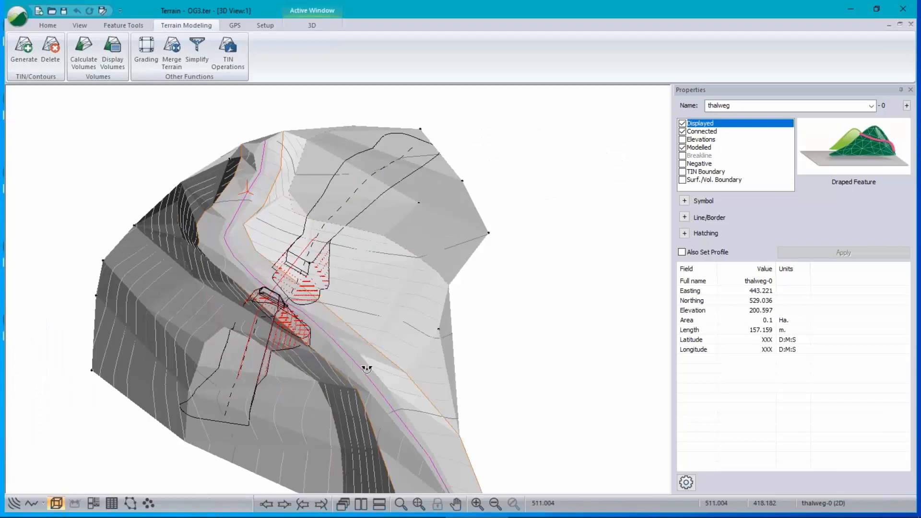
drag(367, 370, 312, 343)
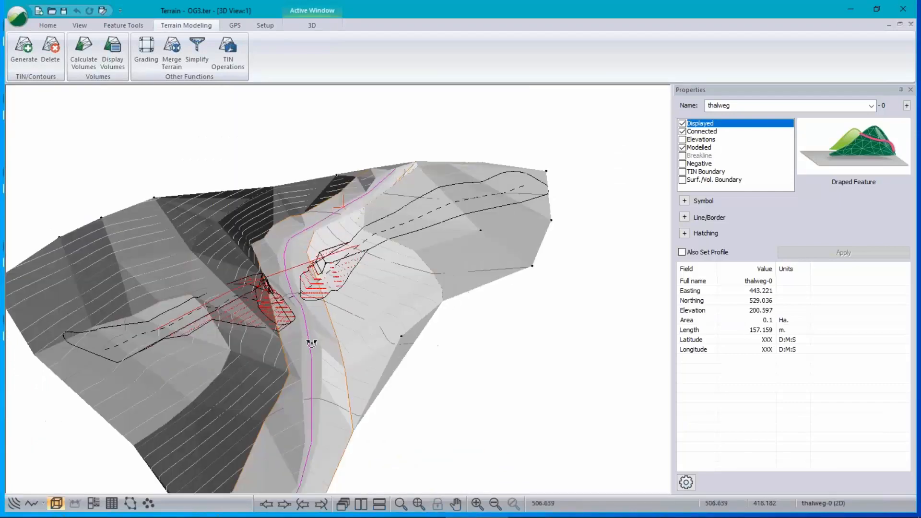
Step: Make the current terrain's triangles semi-transparent in the 3D options by setting their colour's alpha channel to 100
right_click(363, 269)
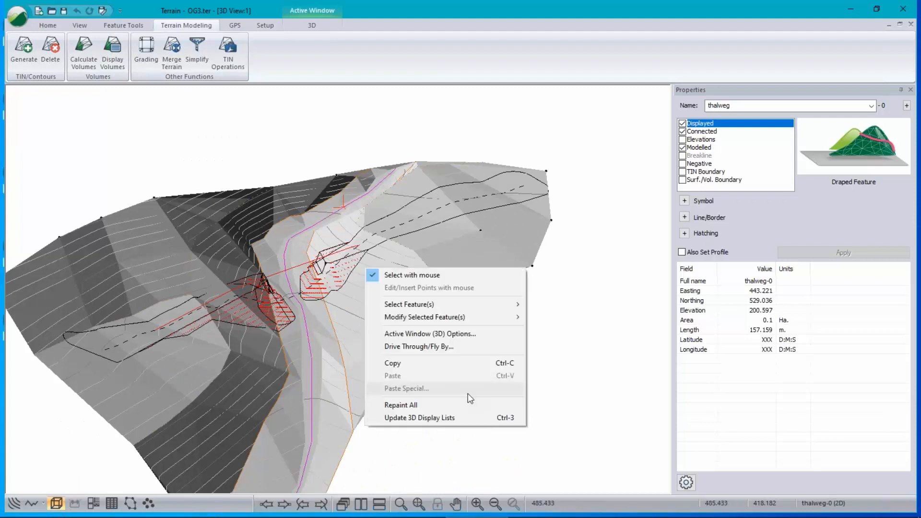
click(452, 337)
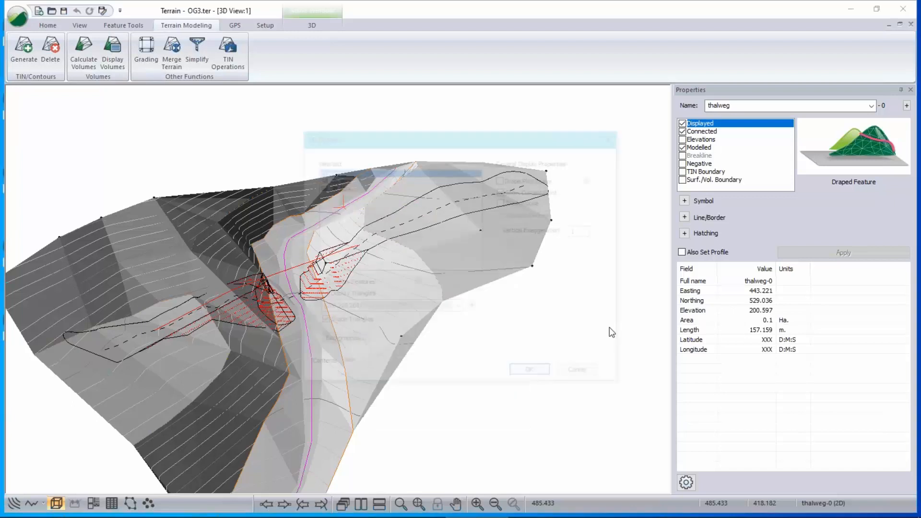
click(446, 308)
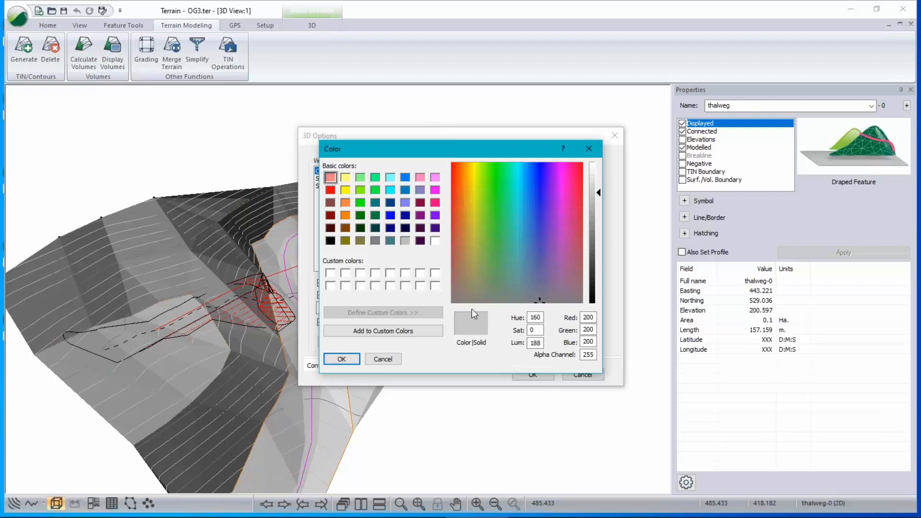
double_click(588, 355)
text(1)
text(00)
key(Return)
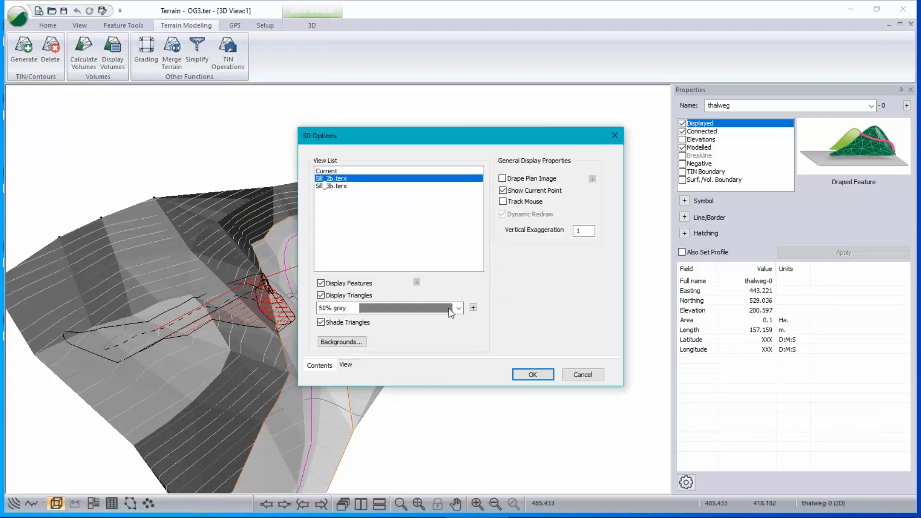
Step: Colour the Sill_2b.terx triangles yellow and display Sill_3b.terx with shaded triangles in colour (255,255,128) in the 3D view
click(448, 308)
click(422, 74)
click(383, 186)
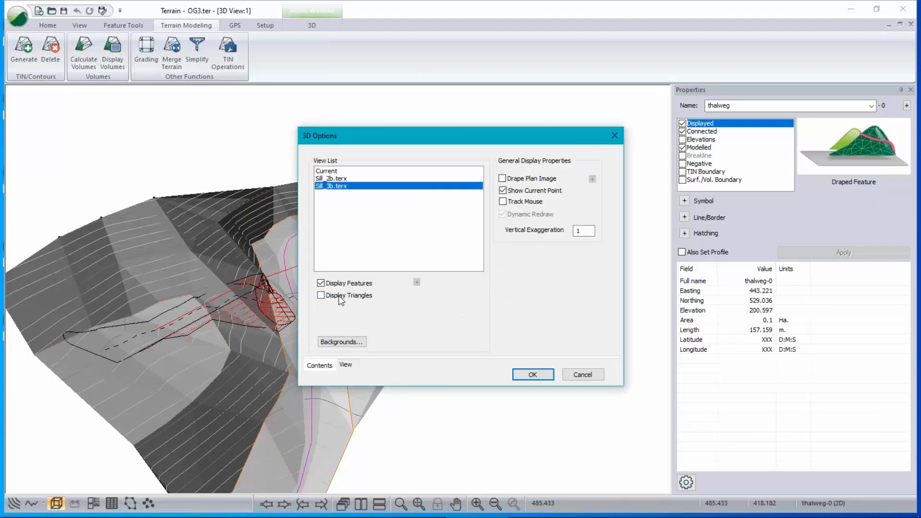
click(321, 295)
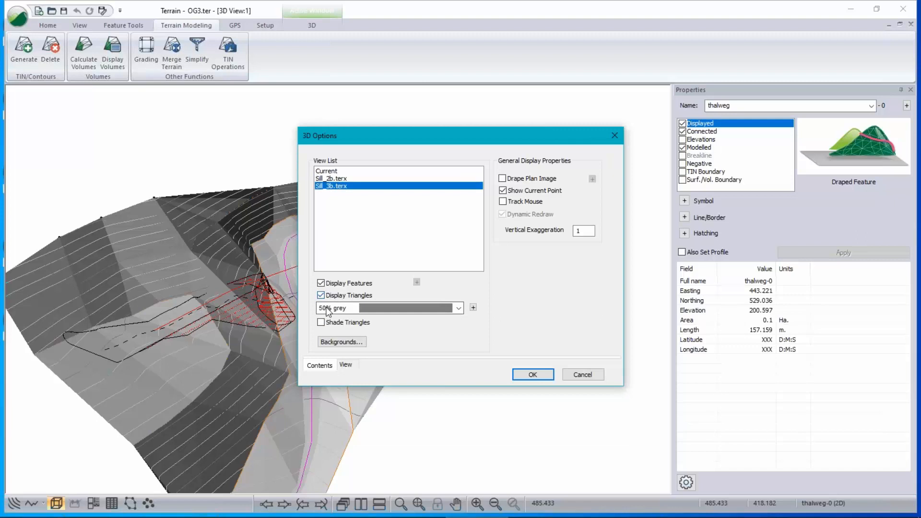
click(321, 322)
click(456, 310)
click(441, 102)
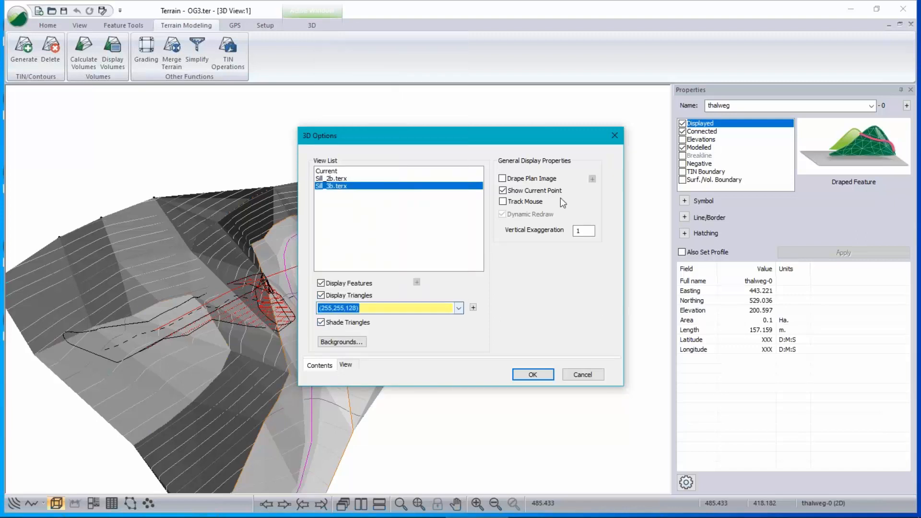
click(533, 377)
mouse_move(156, 353)
mouse_down()
mouse_move(166, 314)
mouse_move(304, 329)
mouse_move(282, 411)
mouse_move(242, 389)
mouse_move(222, 323)
mouse_move(241, 342)
mouse_move(262, 424)
mouse_up()
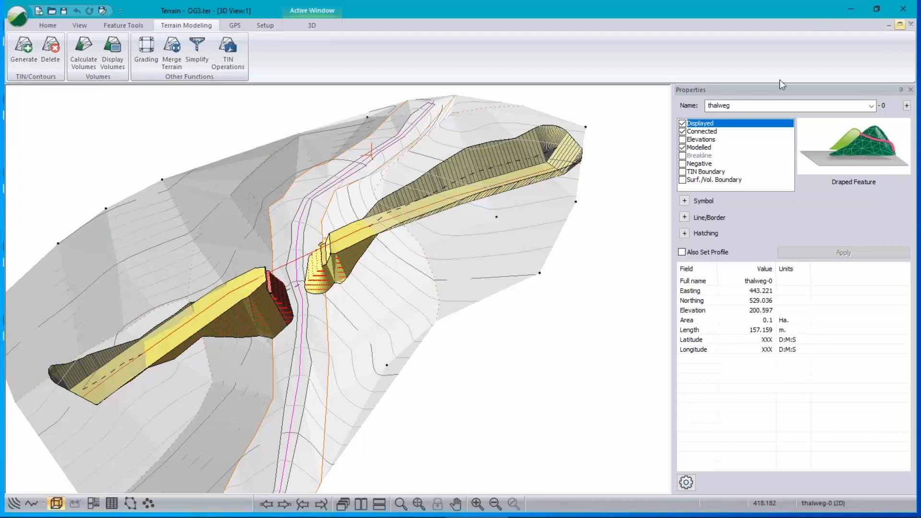
Step: Return to the tiled windows and make roadCL the current feature in its profile window
click(900, 24)
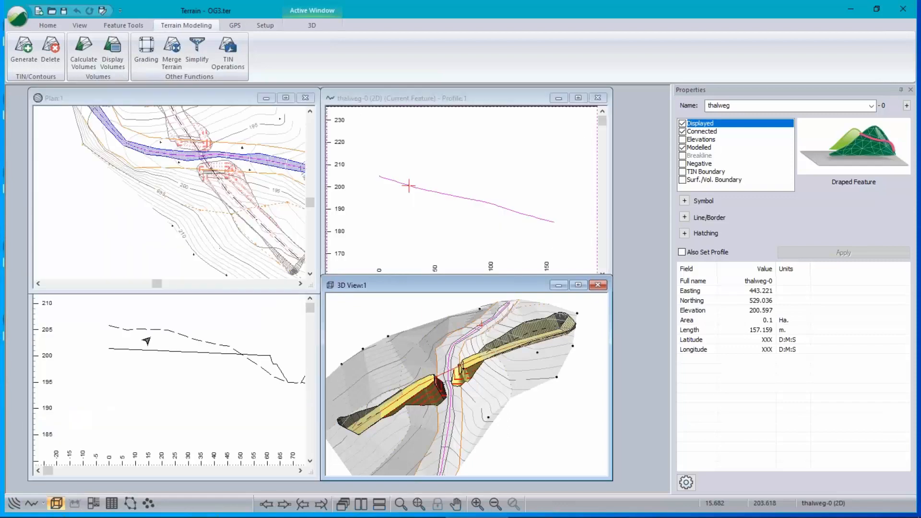
click(208, 351)
middle_drag(207, 350, 179, 365)
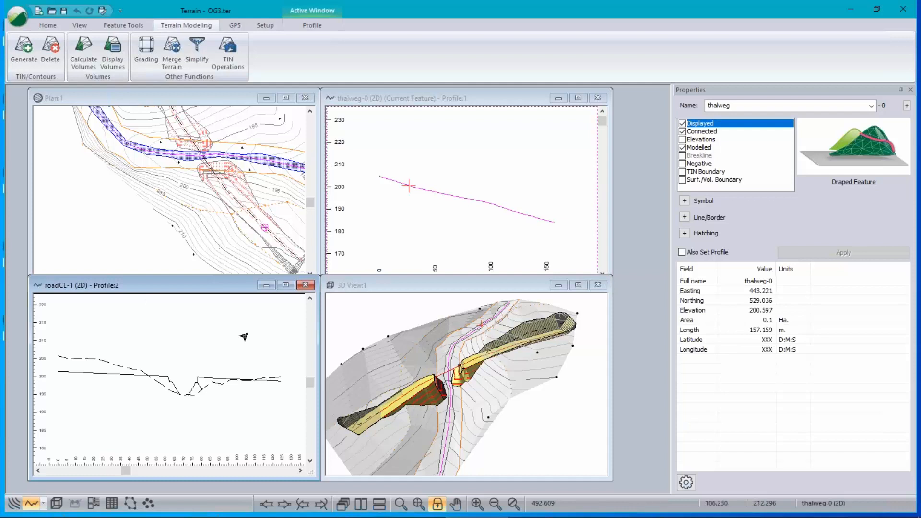
click(243, 336)
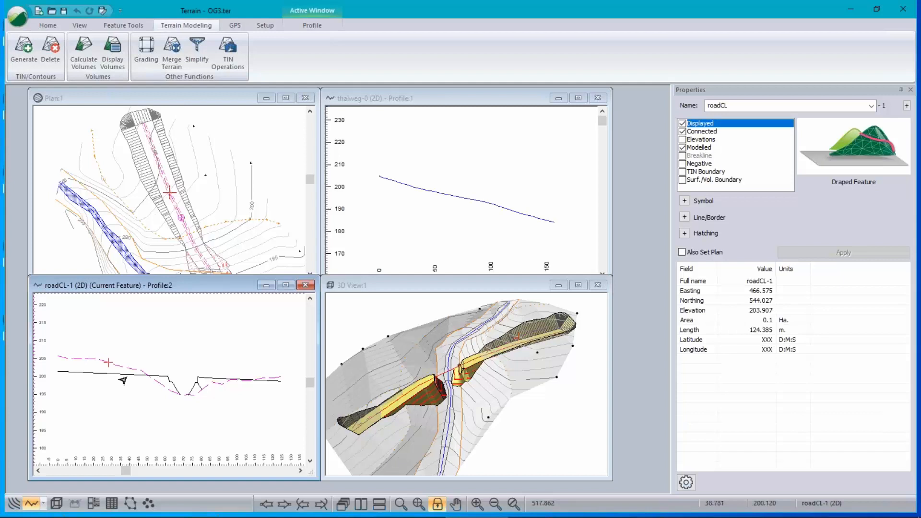
Step: In the profile window's background properties, set the Sill_2b.terx profile feature line colour to orange
right_click(177, 307)
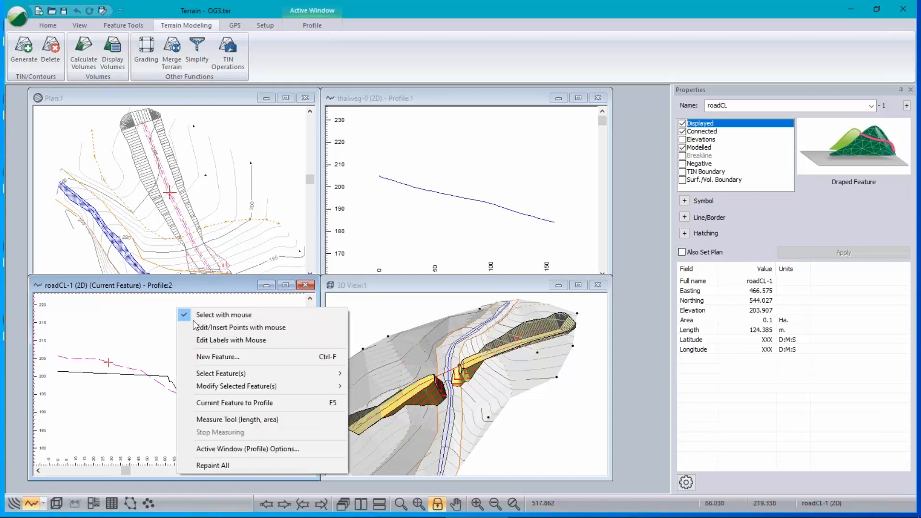
click(247, 448)
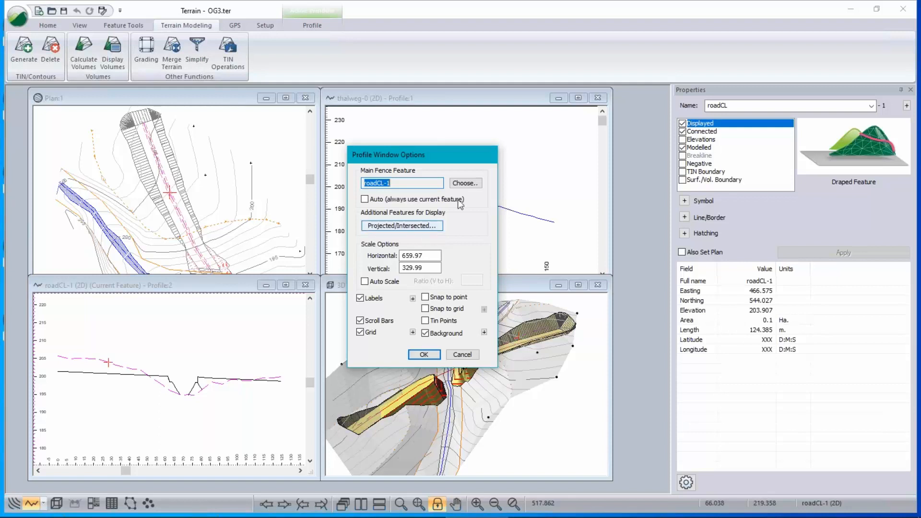
click(484, 332)
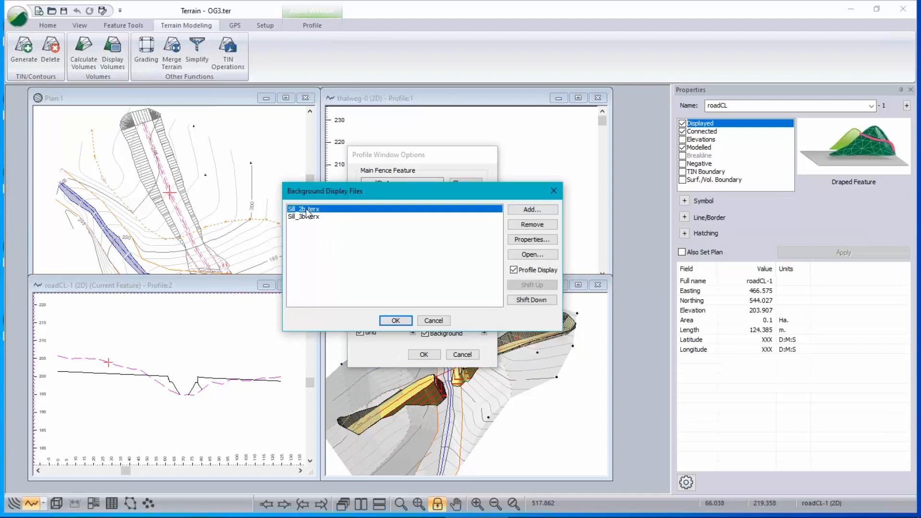
click(542, 239)
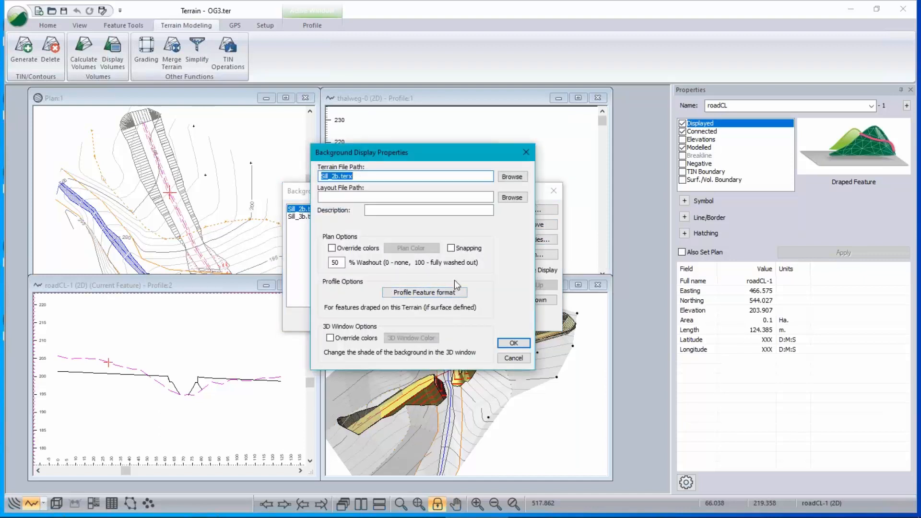
click(459, 296)
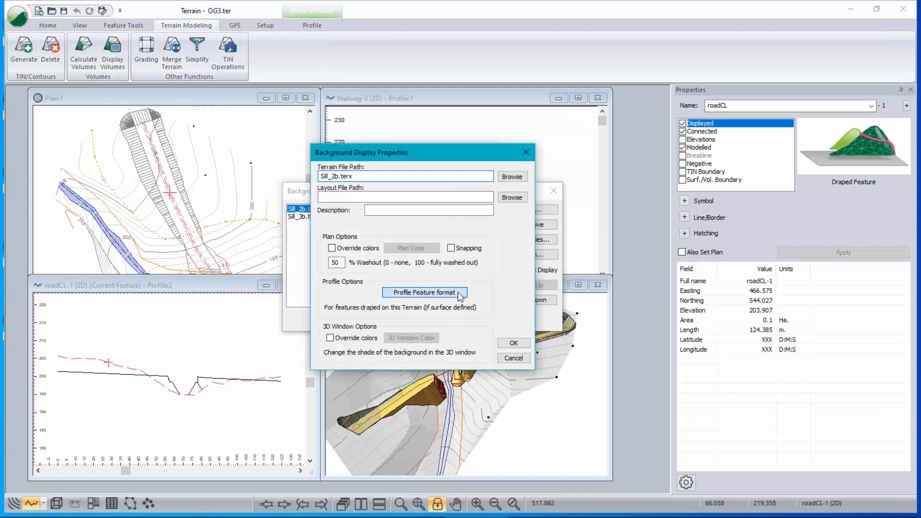
click(460, 260)
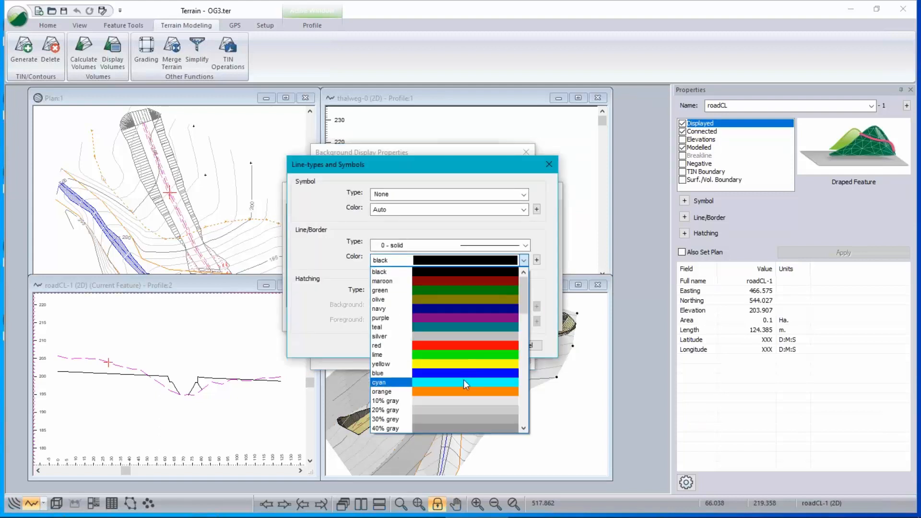
scroll(482, 340, down, 1)
scroll(483, 340, down, 2)
click(479, 308)
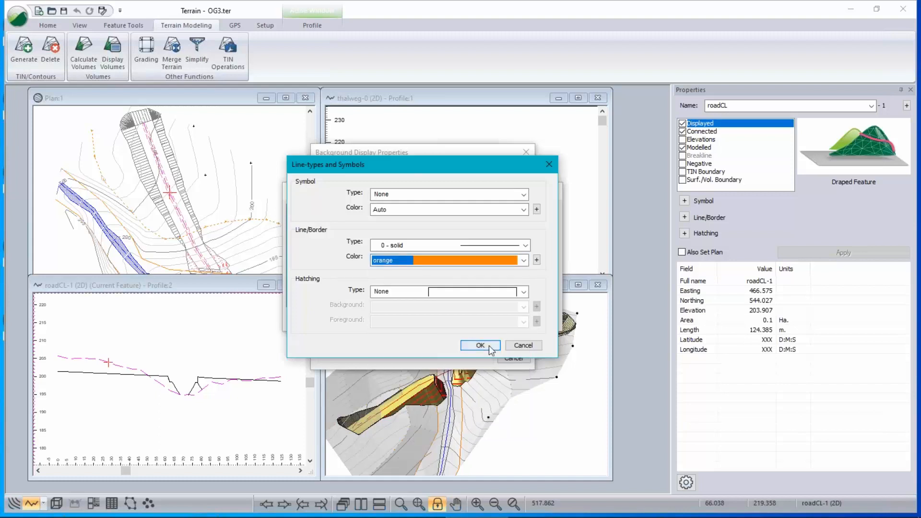
click(489, 346)
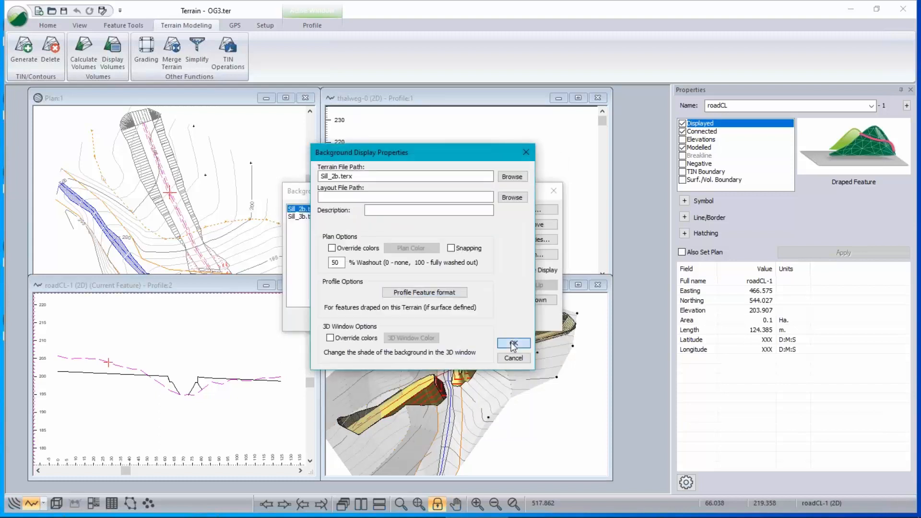
click(513, 344)
Step: Set the Sill_3b.terx background's profile line colour to red and apply line type 71 - Diagonal to roadCL
click(316, 216)
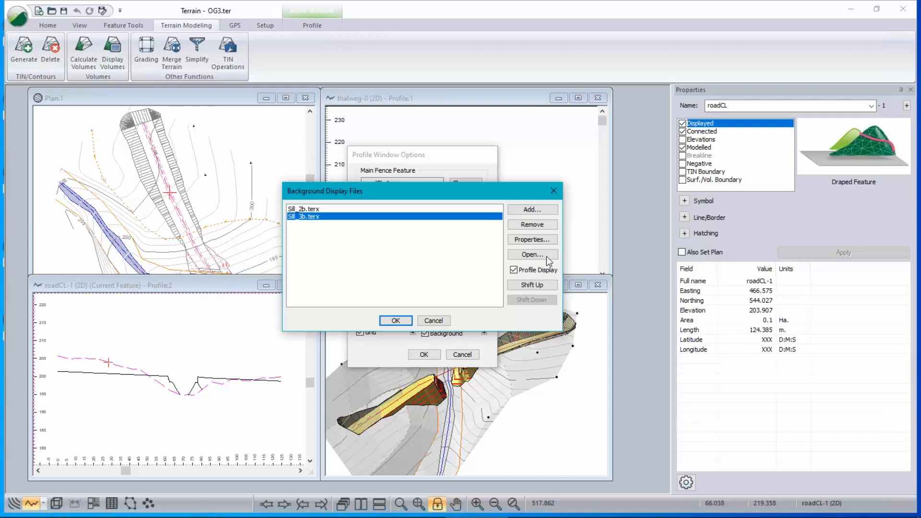
click(547, 242)
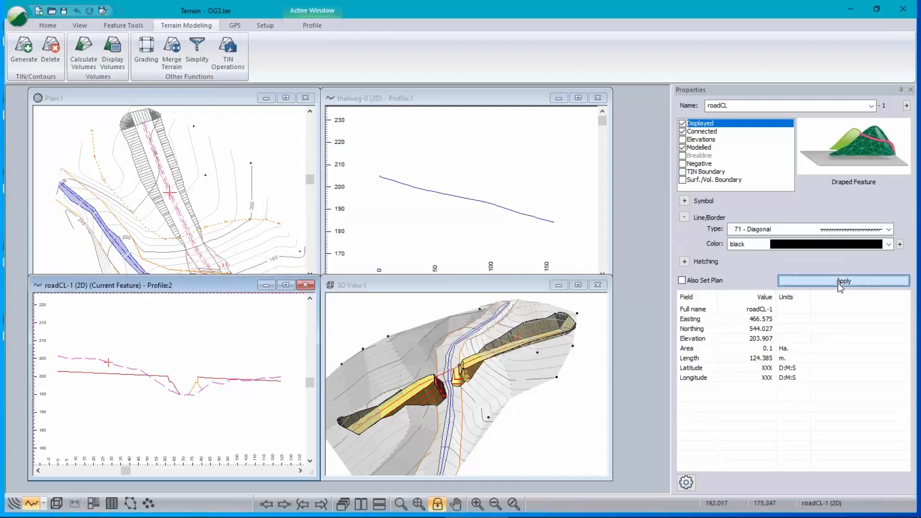
click(838, 284)
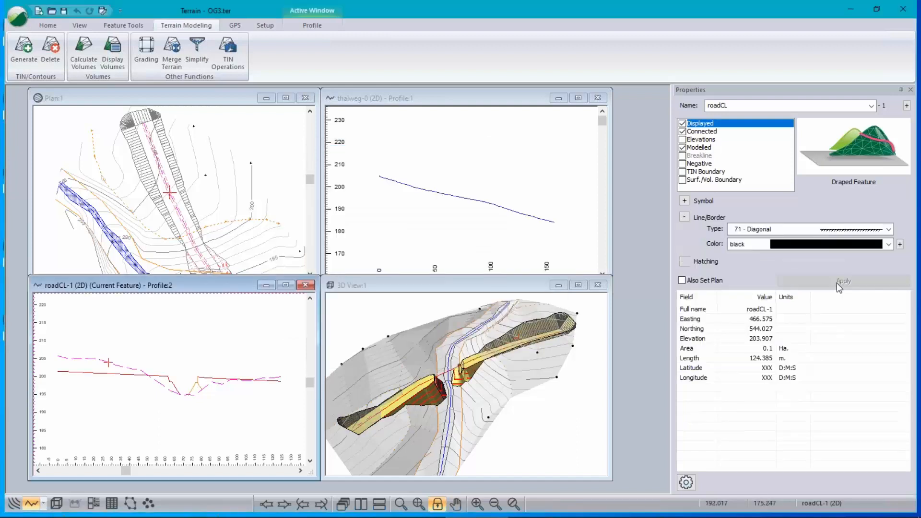
Step: Maximize the roadCL profile window and examine how the sills and road approaches meet the original ground at the crossing
scroll(165, 388, up, 1)
scroll(164, 388, up, 2)
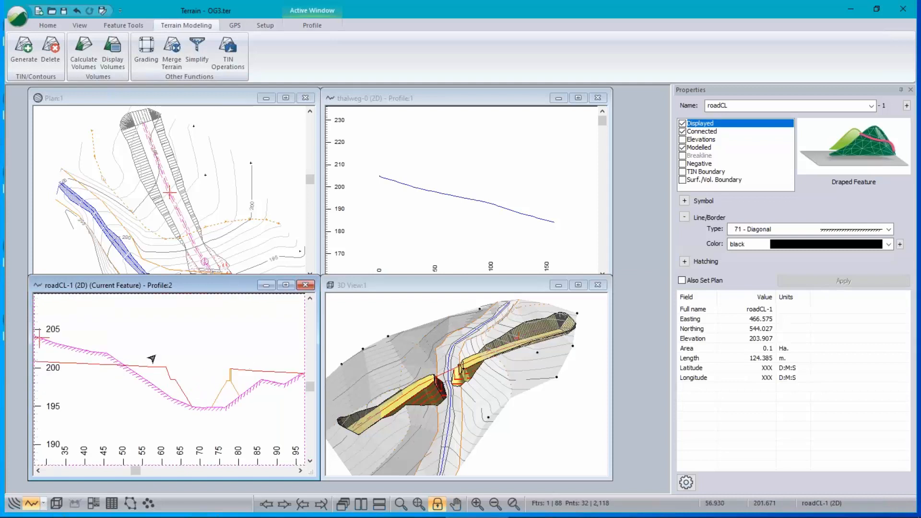
middle_drag(202, 377, 159, 371)
scroll(156, 373, up, 1)
scroll(157, 373, up, 2)
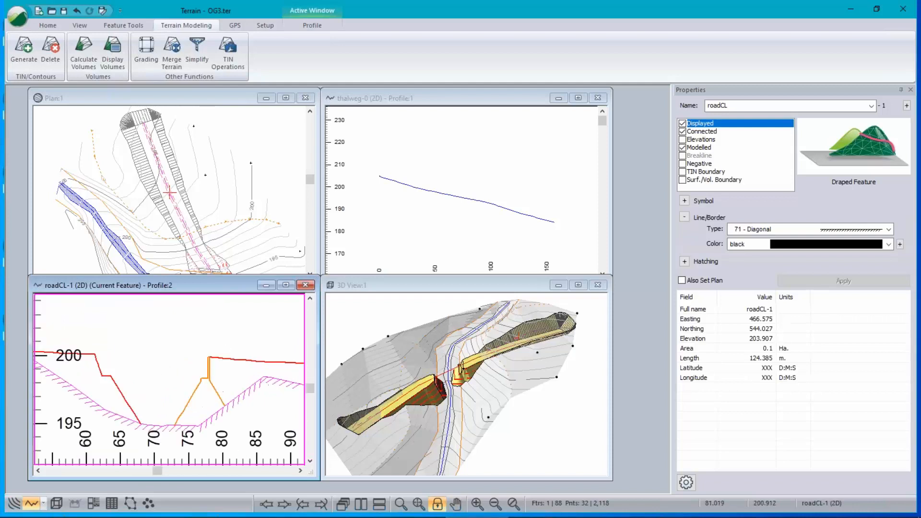
click(418, 503)
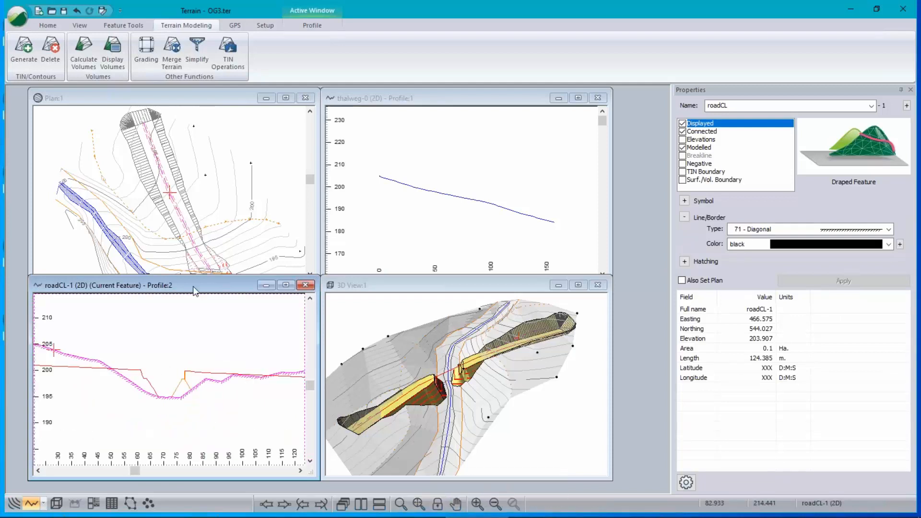
double_click(195, 288)
middle_drag(163, 284, 358, 312)
scroll(358, 312, up, 2)
scroll(332, 316, up, 4)
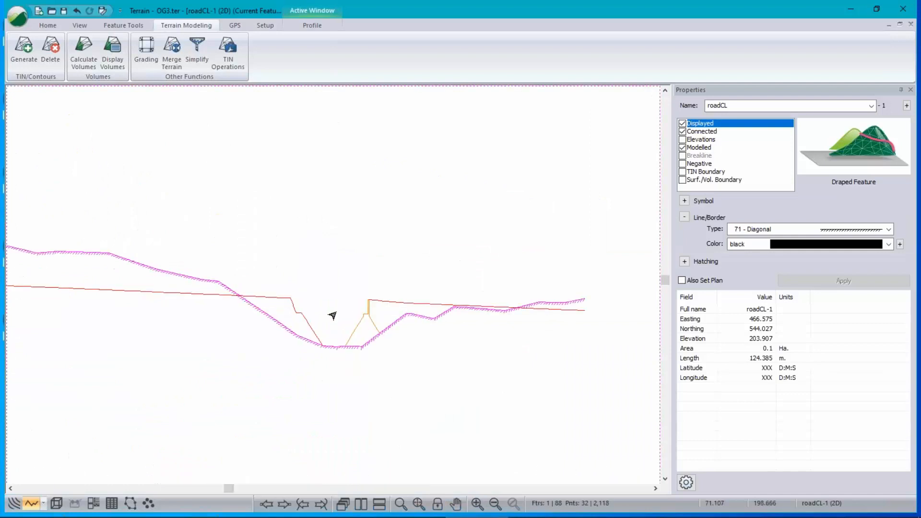
scroll(333, 316, up, 2)
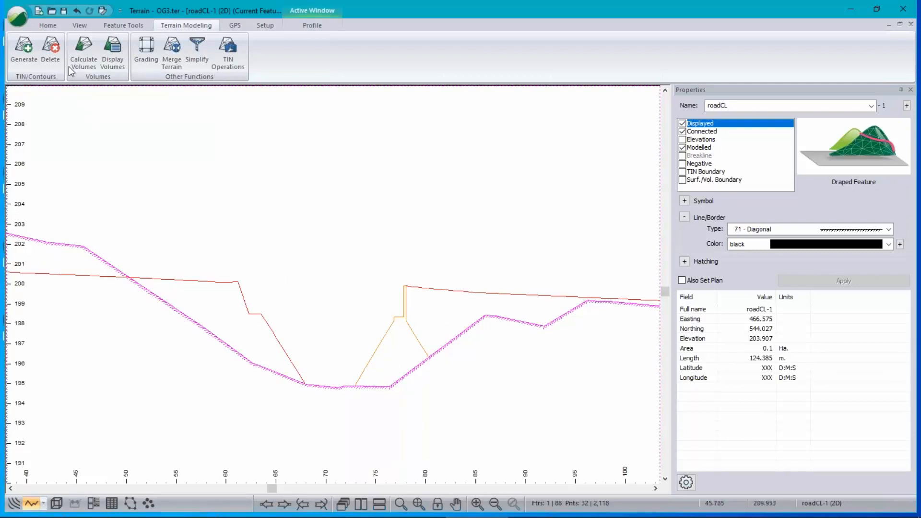
Step: Start a new mouse-drawn feature named beam with its Modelled property turned off
click(51, 28)
click(63, 57)
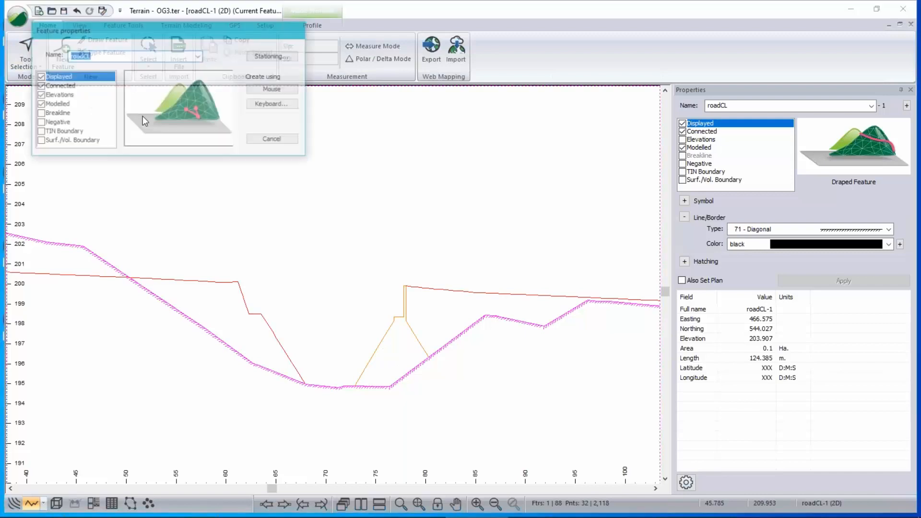
text(be)
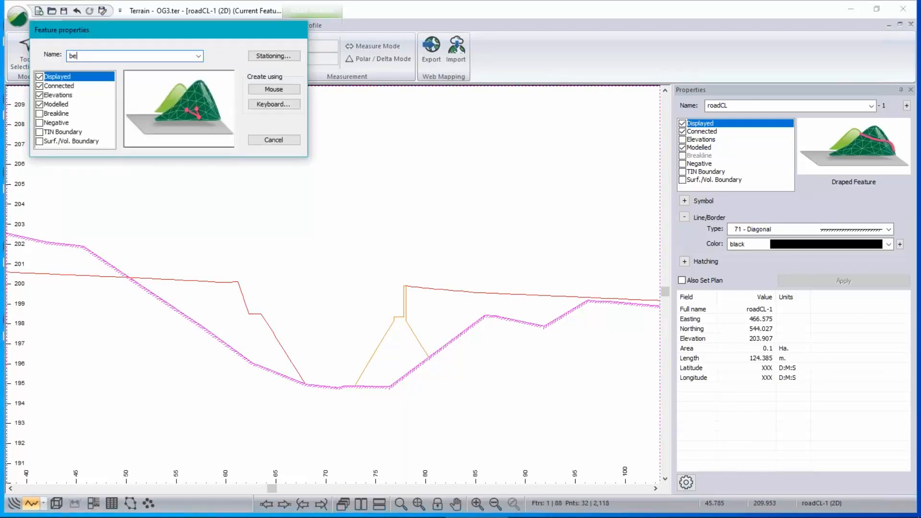
text(am)
click(39, 105)
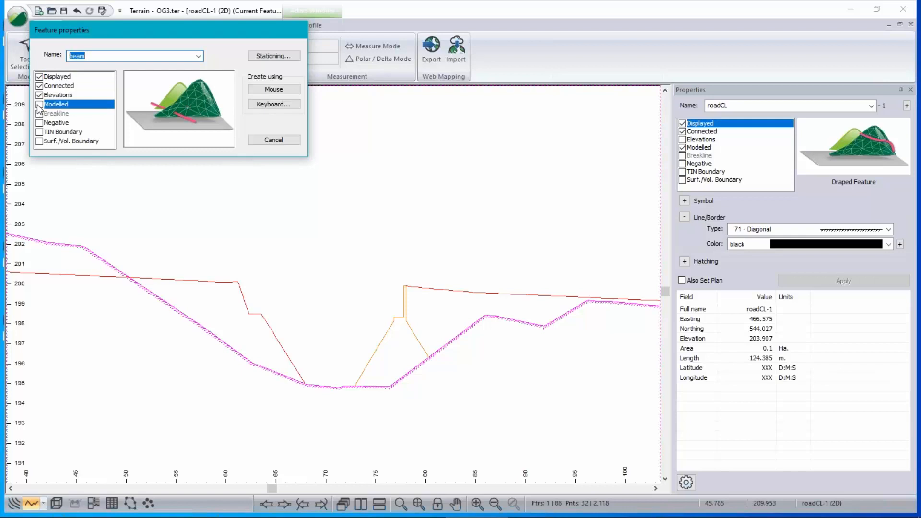
click(273, 91)
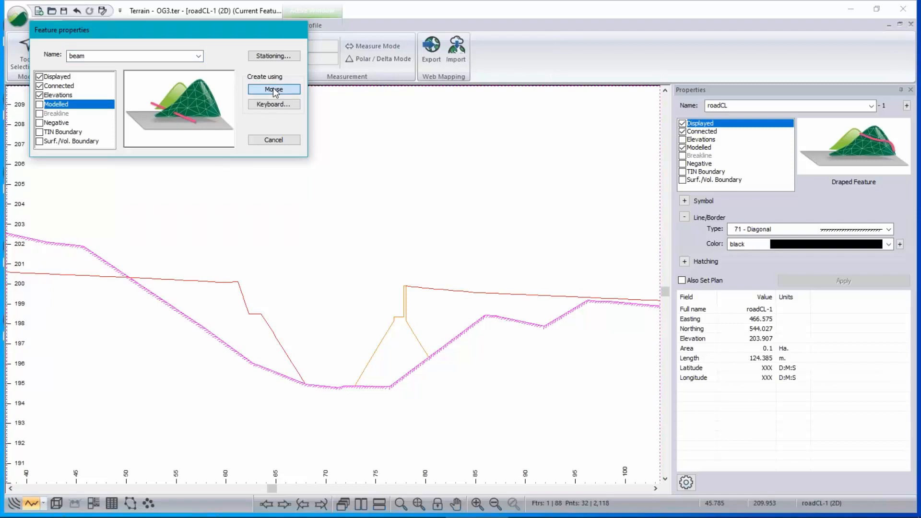
Step: Draw the beam as a closed four-sided outline about 15 m long between the two sill seats, with its upper edge near elevation 199.5
click(249, 314)
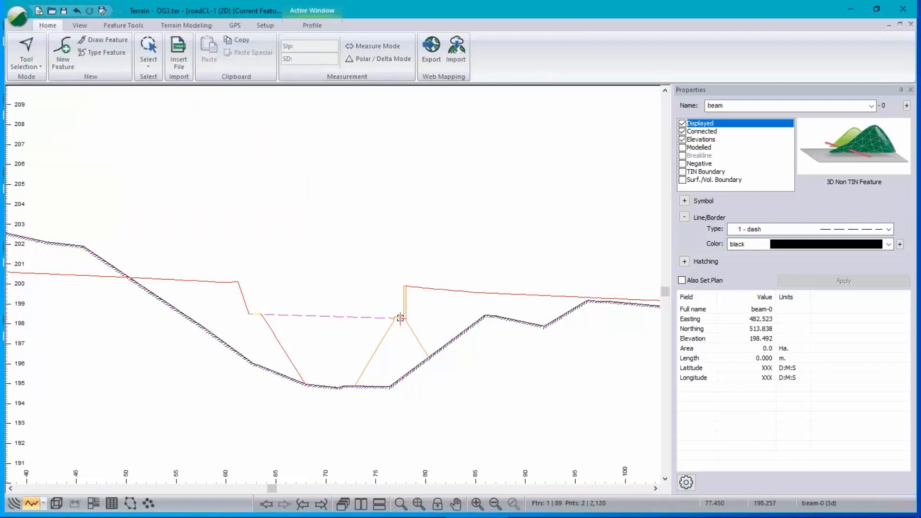
click(393, 302)
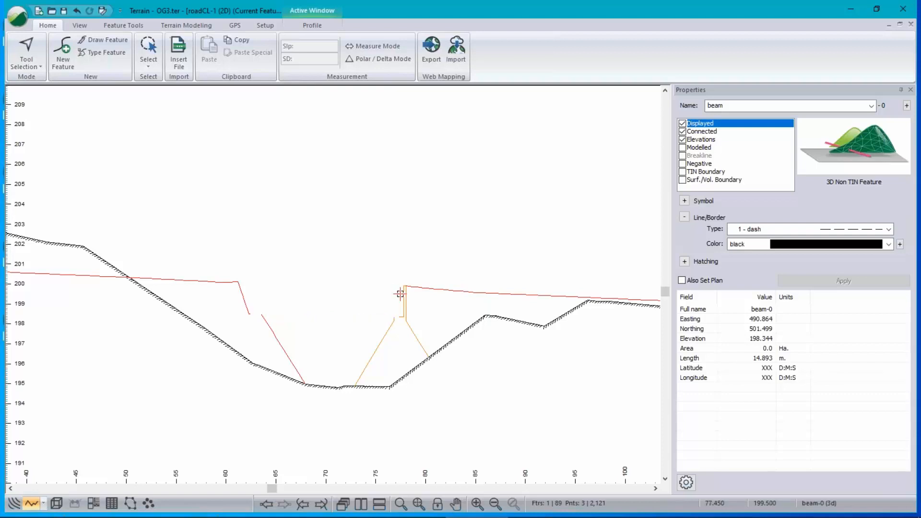
click(400, 293)
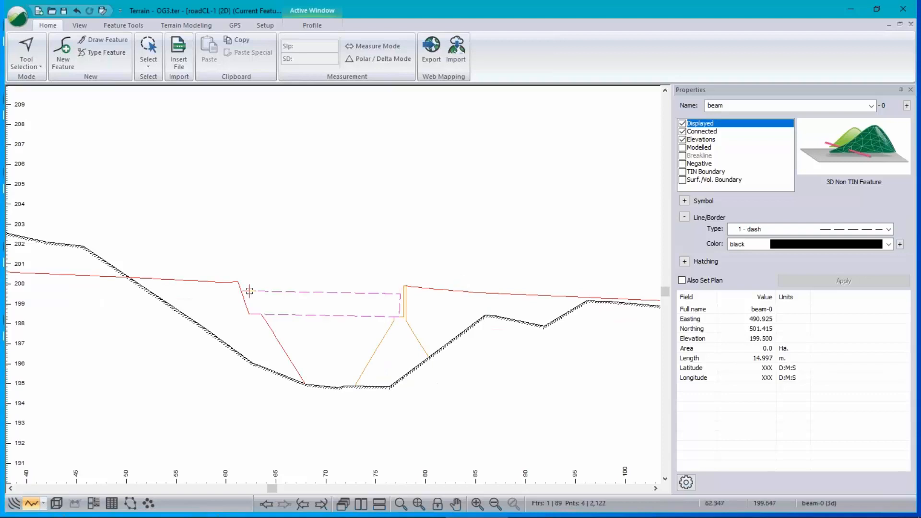
click(123, 25)
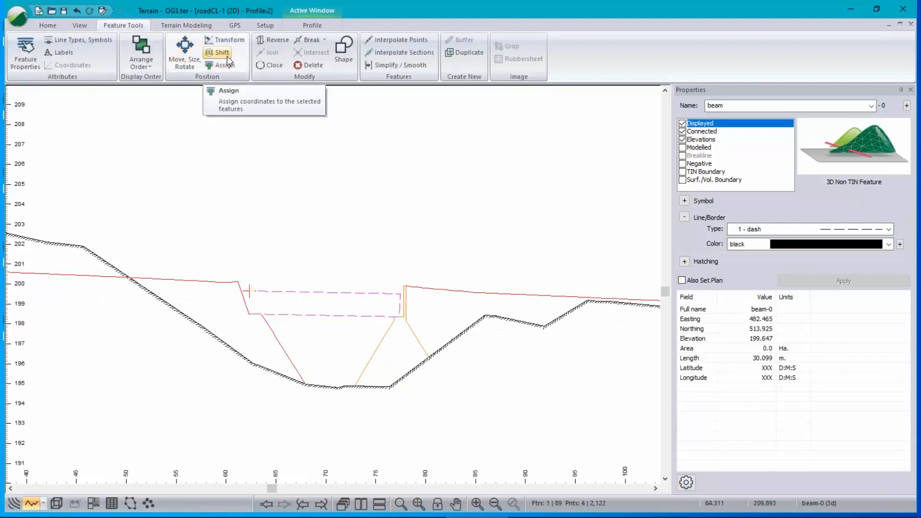
click(276, 62)
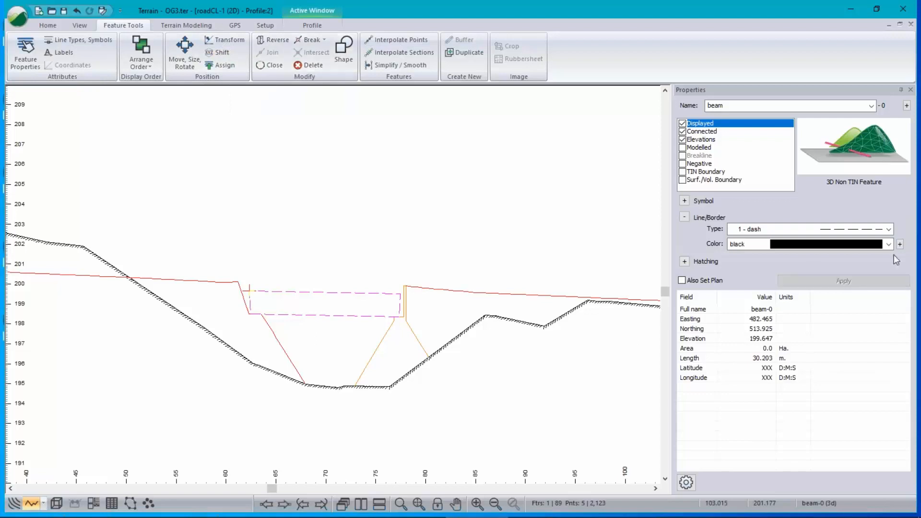
Step: Fill the beam outline with the dots 2 hatching pattern
click(685, 261)
click(888, 272)
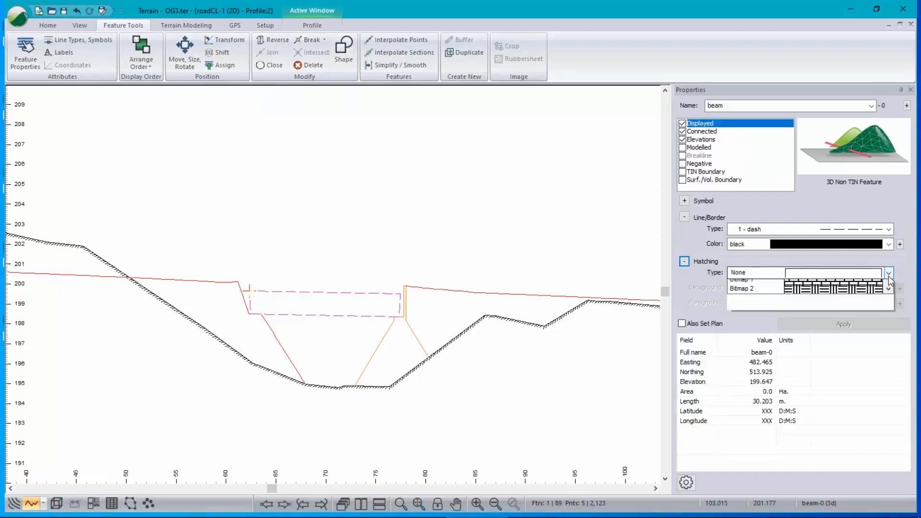
scroll(891, 404, down, 4)
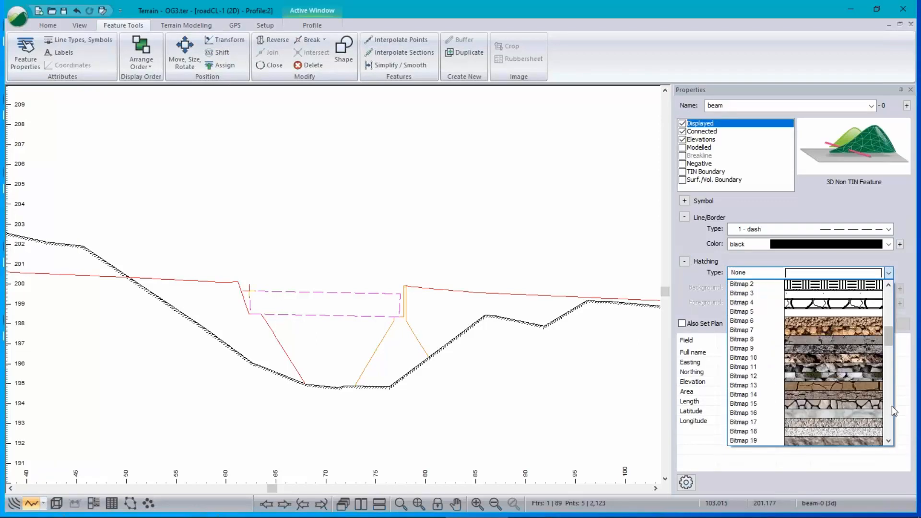
scroll(891, 405, down, 5)
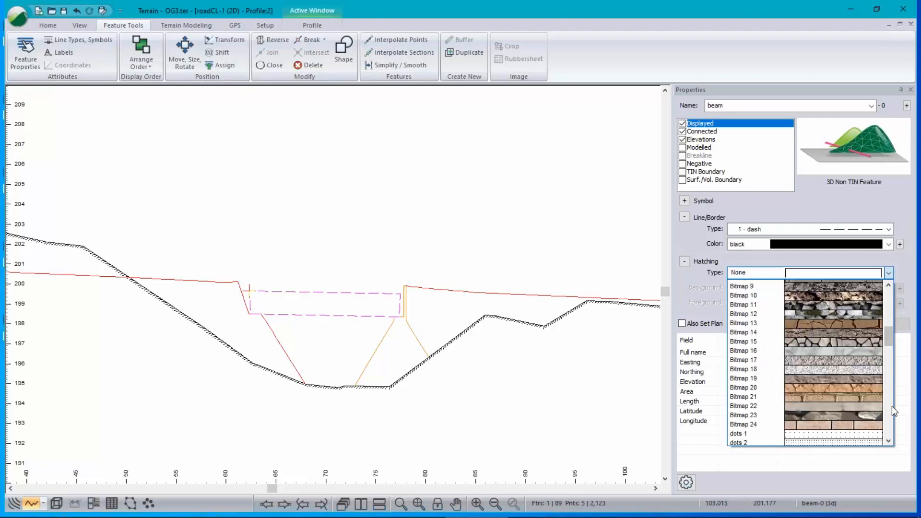
click(748, 365)
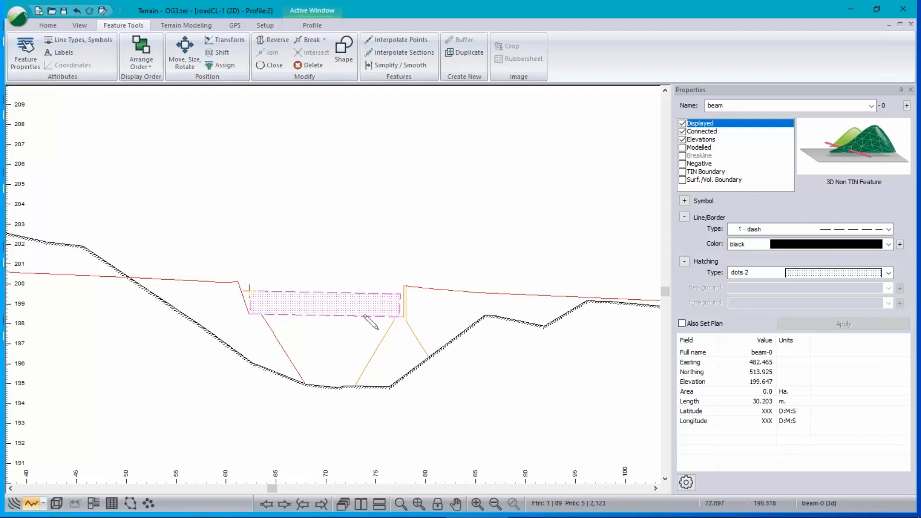
Step: Measure the vertical clearance from the original ground at the channel bottom to the beam's underside in the roadCL profile
click(15, 503)
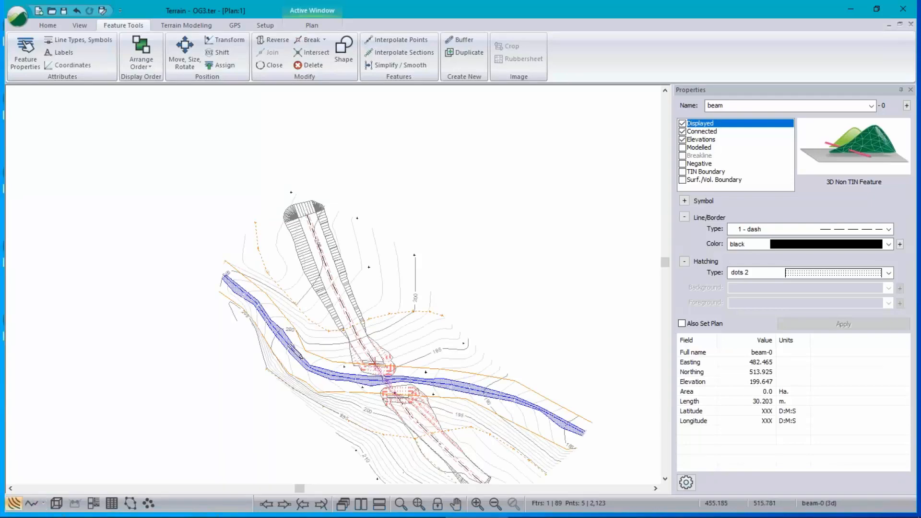
key(ctrl+Tab)
key(ctrl+Tab)
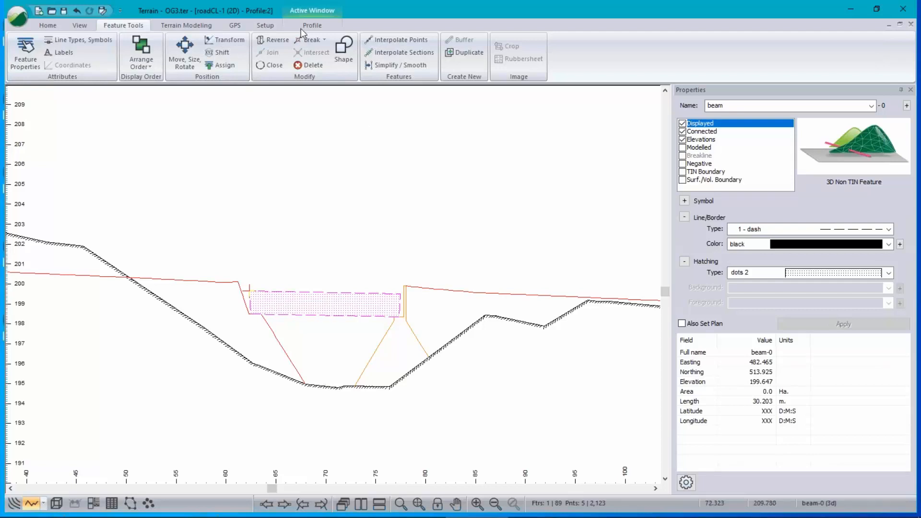
click(190, 26)
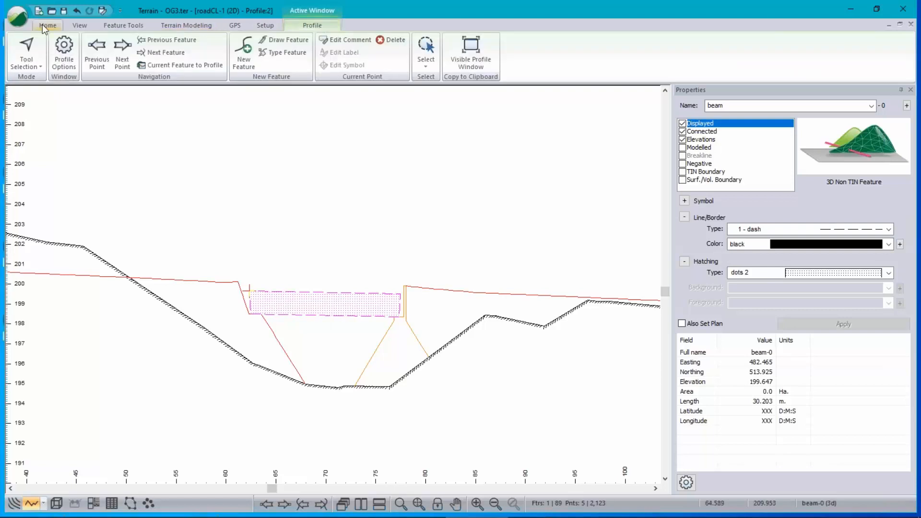
click(48, 25)
click(366, 47)
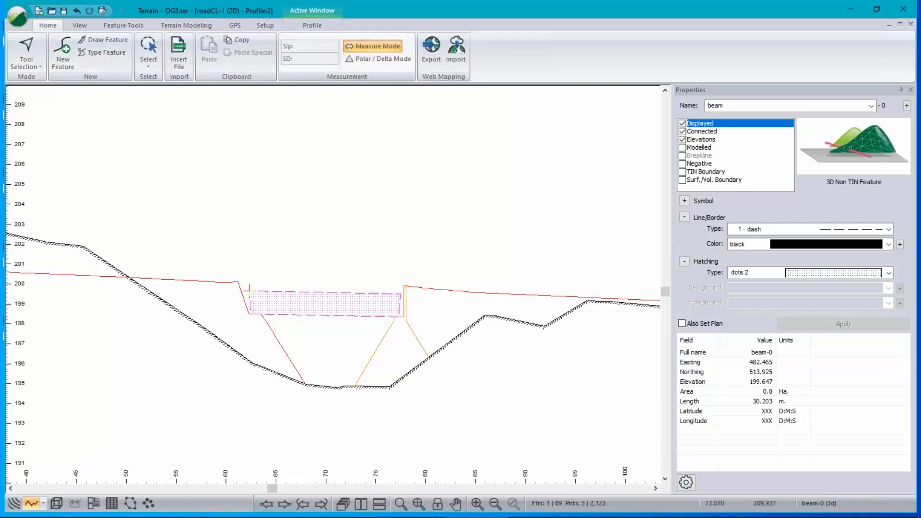
click(329, 387)
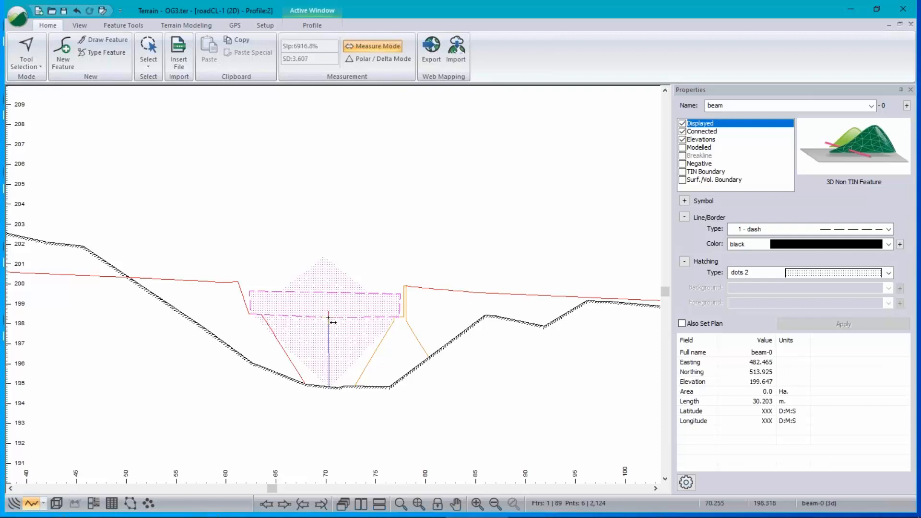
click(329, 317)
key(Escape)
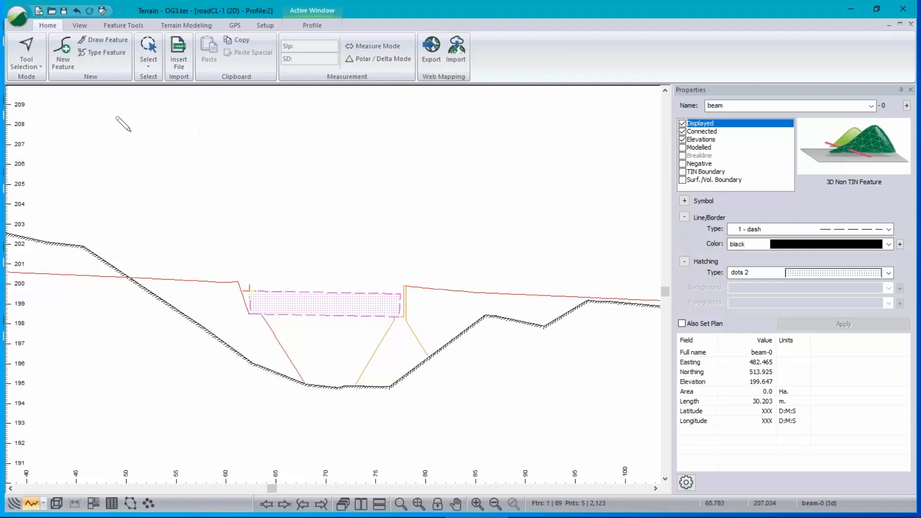
Step: Draw a new feature named dimension as a vertical line about 3.5 m long from the channel bottom to the beam's underside
click(76, 69)
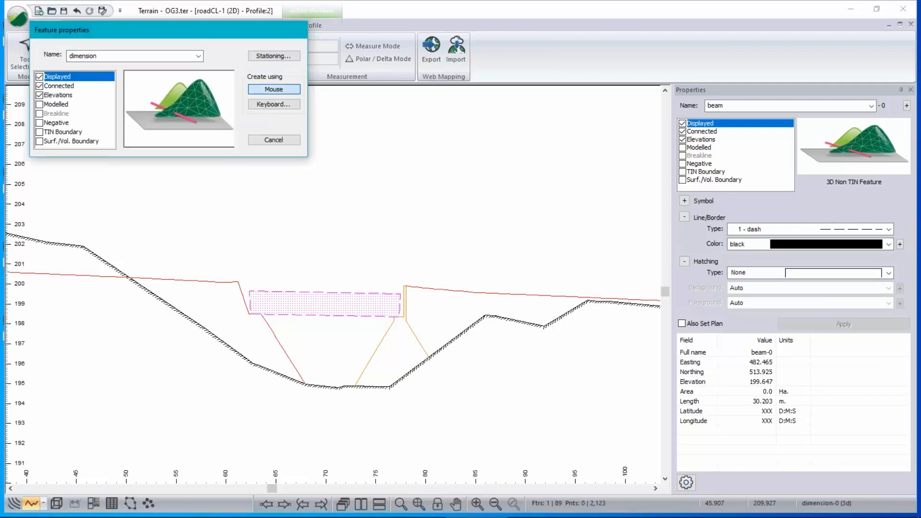
key(Return)
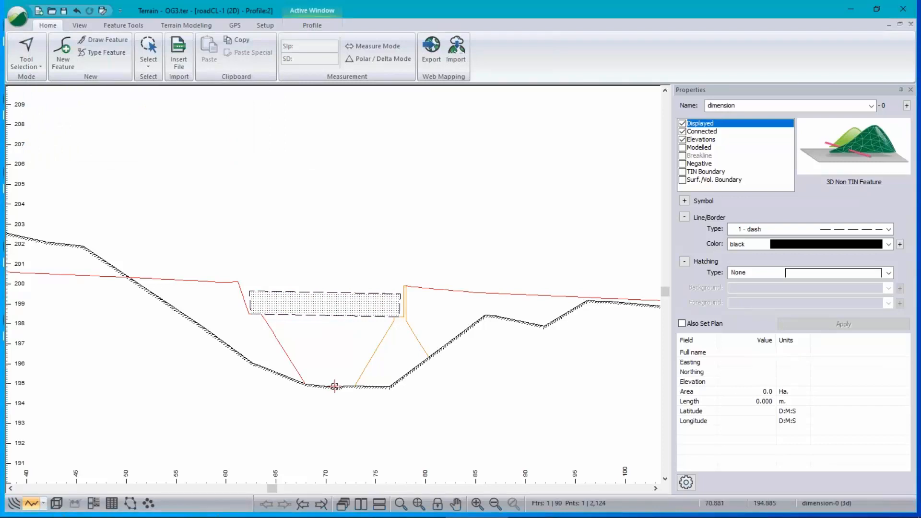
click(335, 315)
Step: Apply line type 8 - double arrow to the dimension feature in the profile
click(888, 244)
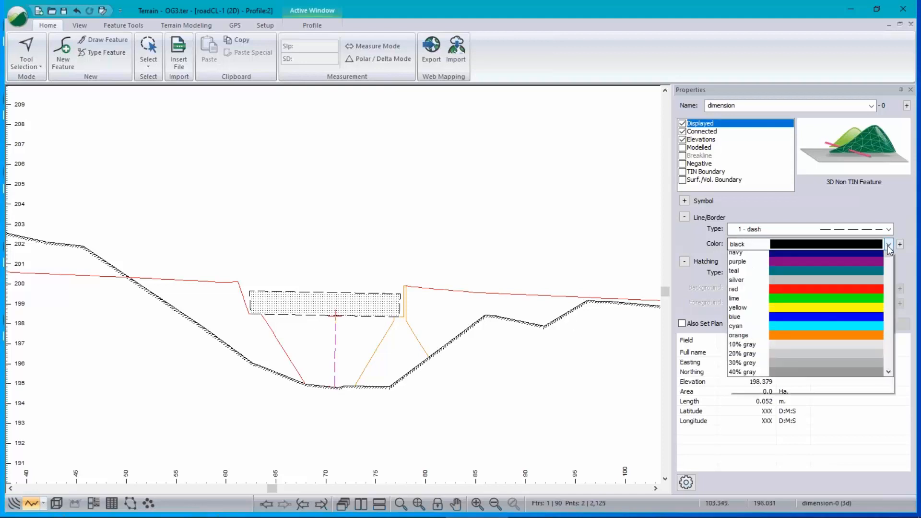
click(888, 230)
click(888, 229)
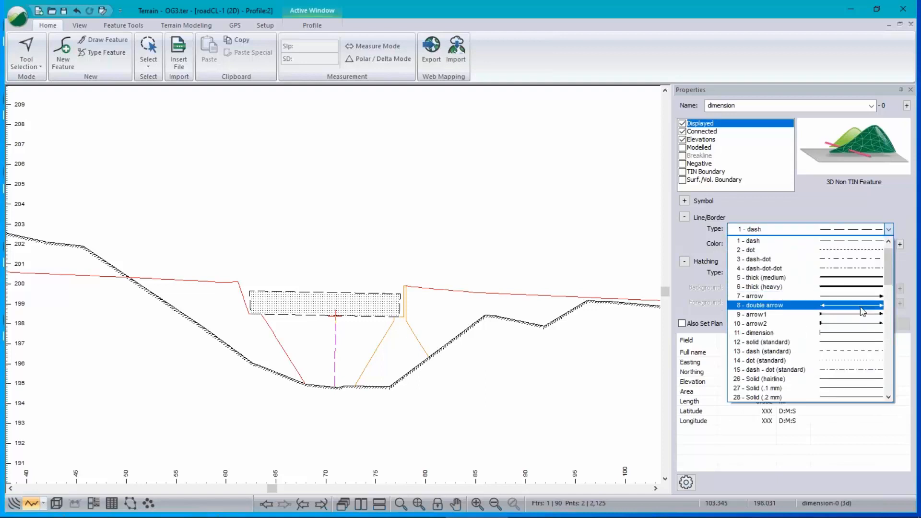
click(863, 306)
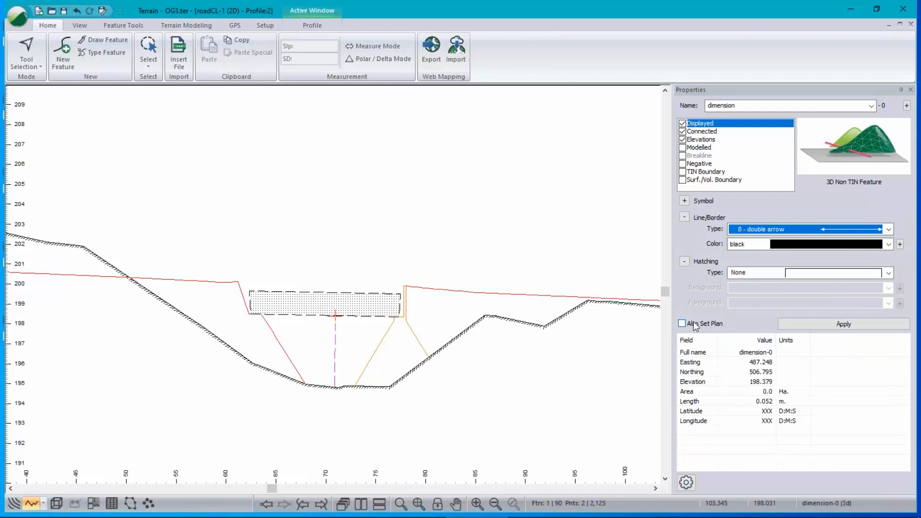
click(831, 328)
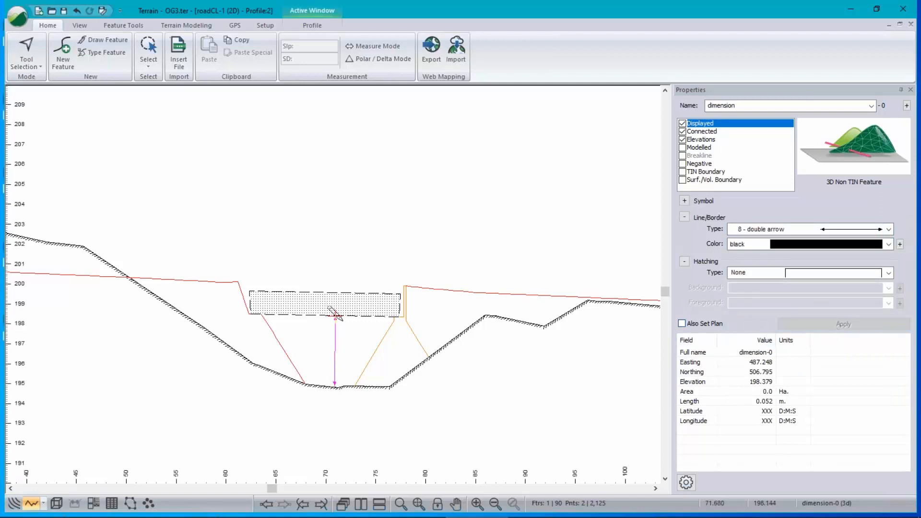
Step: Turn on the dLength (length change) profile label for the dimension feature
scroll(336, 314, up, 2)
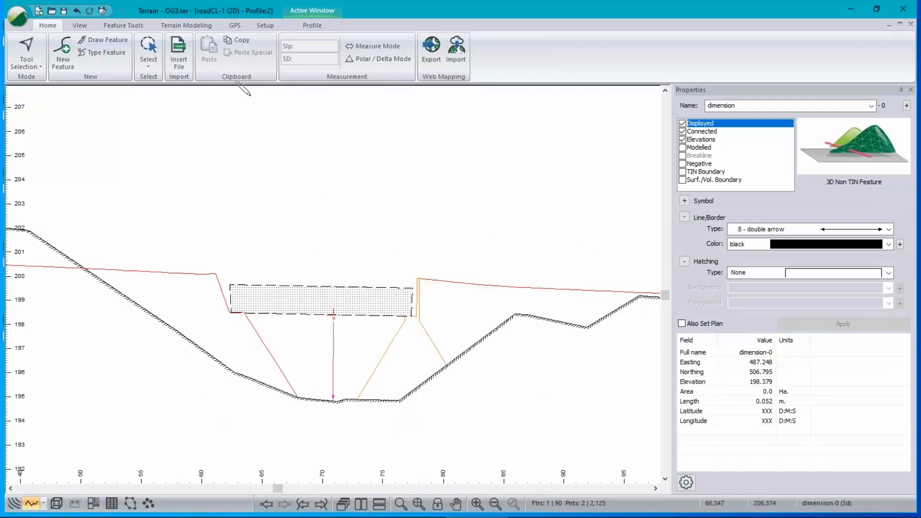
click(126, 27)
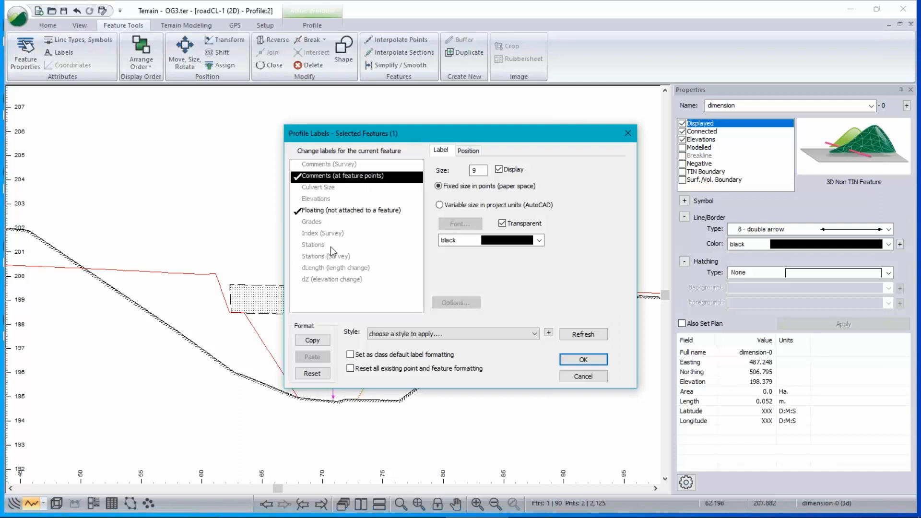
click(324, 270)
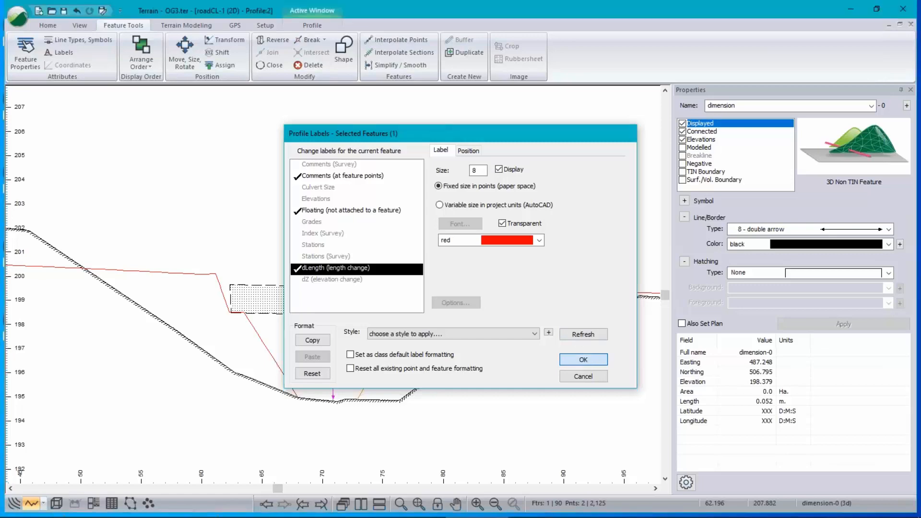
click(586, 360)
Step: Shift the dimension line's upper endpoint slightly to elevation 198.363, just below the beam's underside
scroll(329, 350, up, 5)
scroll(329, 353, up, 1)
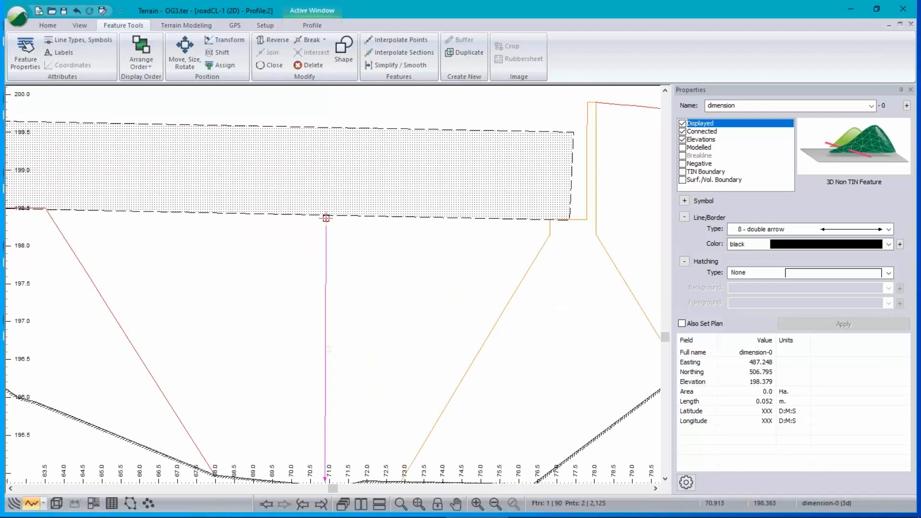
drag(326, 218, 324, 219)
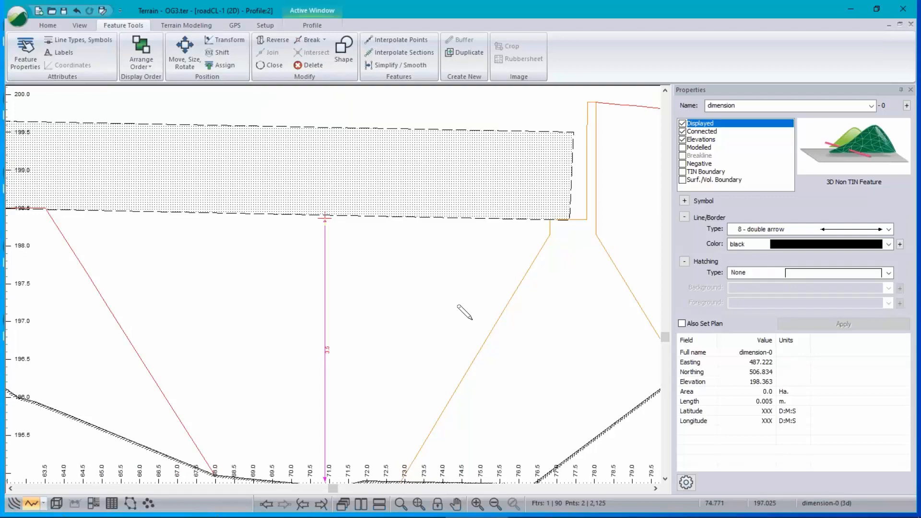
scroll(425, 330, down, 1)
scroll(424, 330, up, 2)
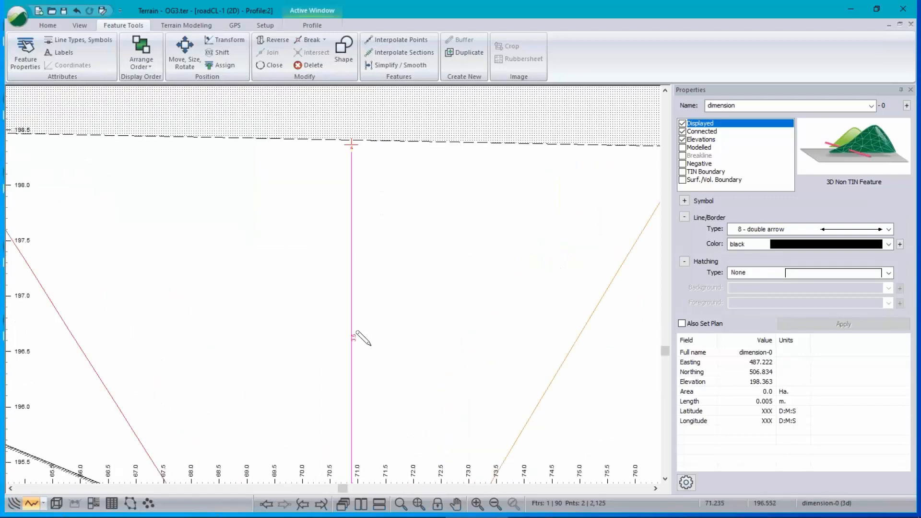
scroll(363, 337, down, 4)
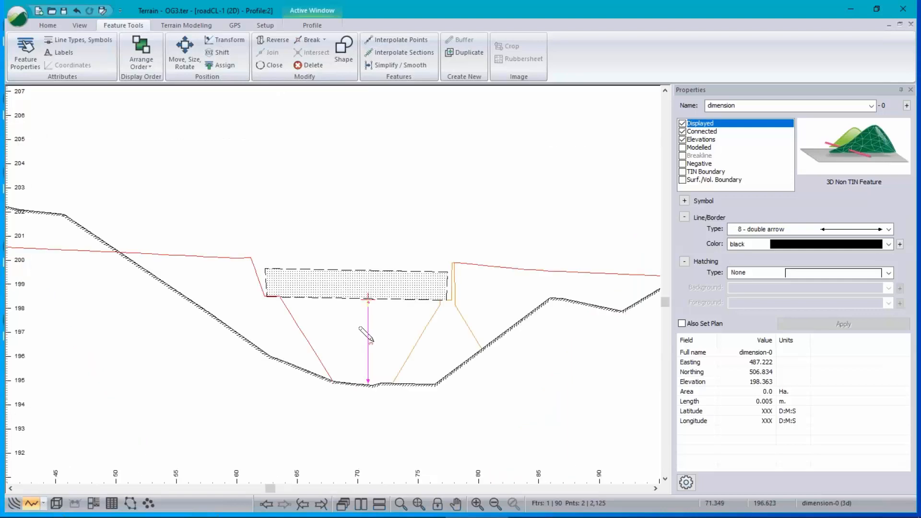
Step: Set the roadCL profile window's horizontal and vertical scales to 250
scroll(373, 341, down, 1)
right_click(275, 173)
click(322, 314)
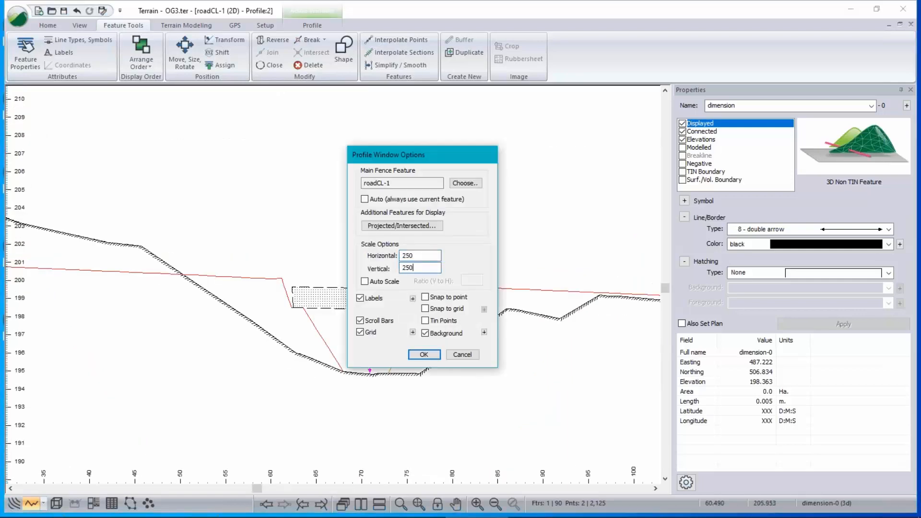
click(424, 354)
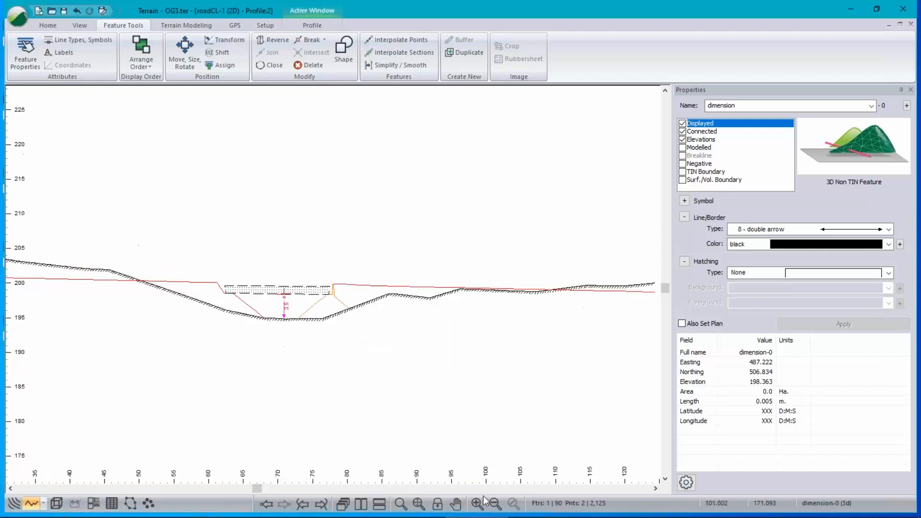
Step: Turn on the view lock for the roadCL profile and restore the window to the tiled layout, showing the full profile
click(436, 503)
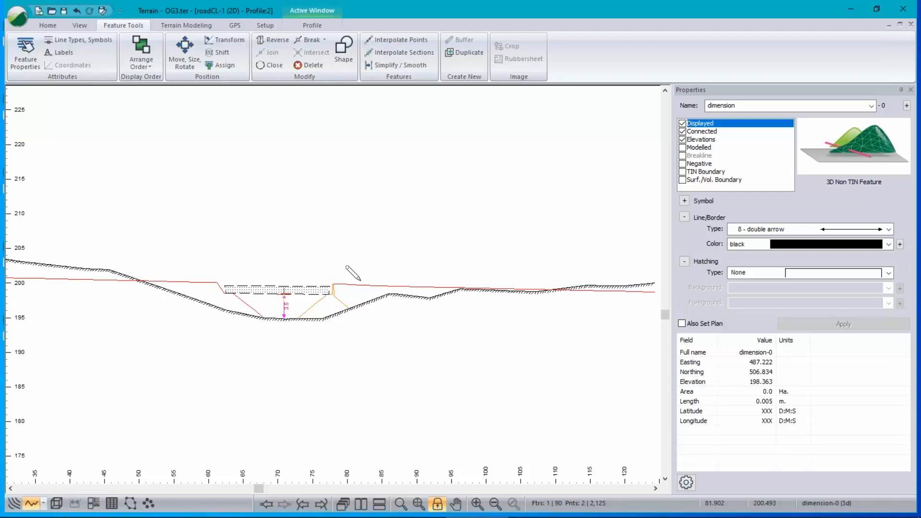
scroll(353, 272, down, 1)
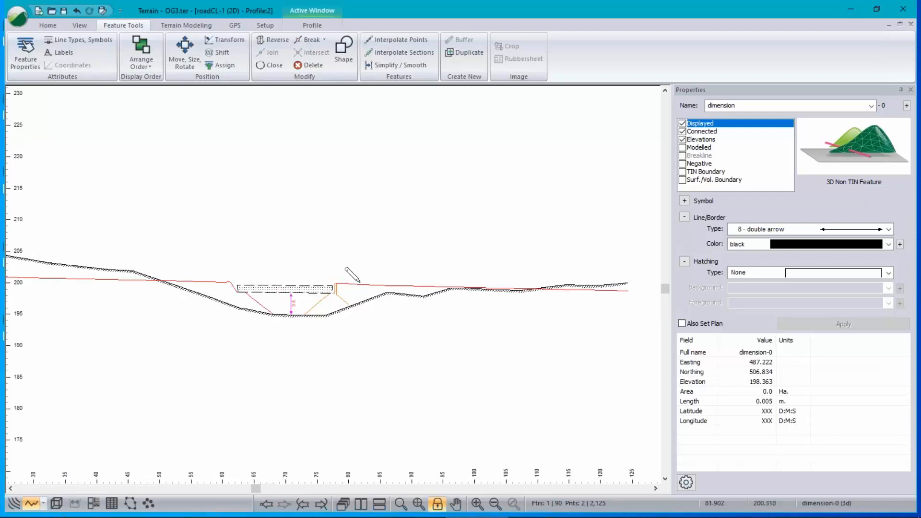
scroll(359, 281, down, 2)
click(899, 25)
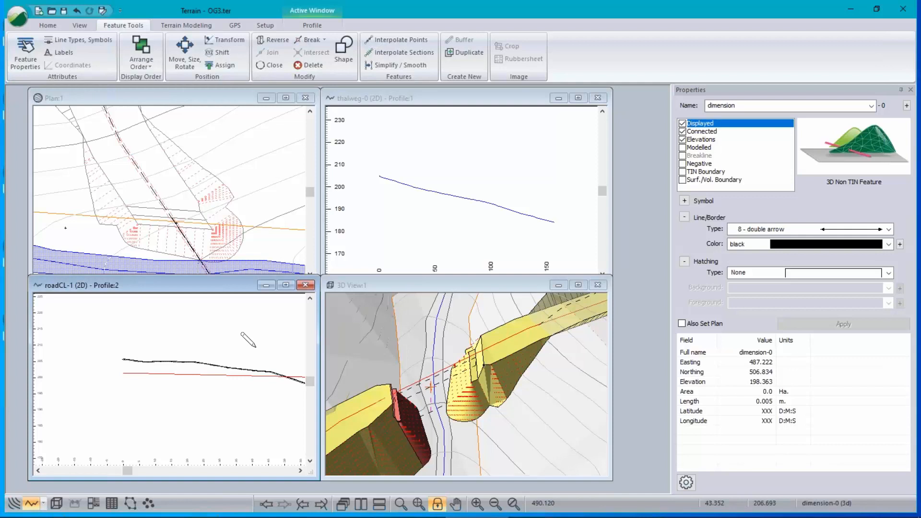
scroll(262, 354, down, 3)
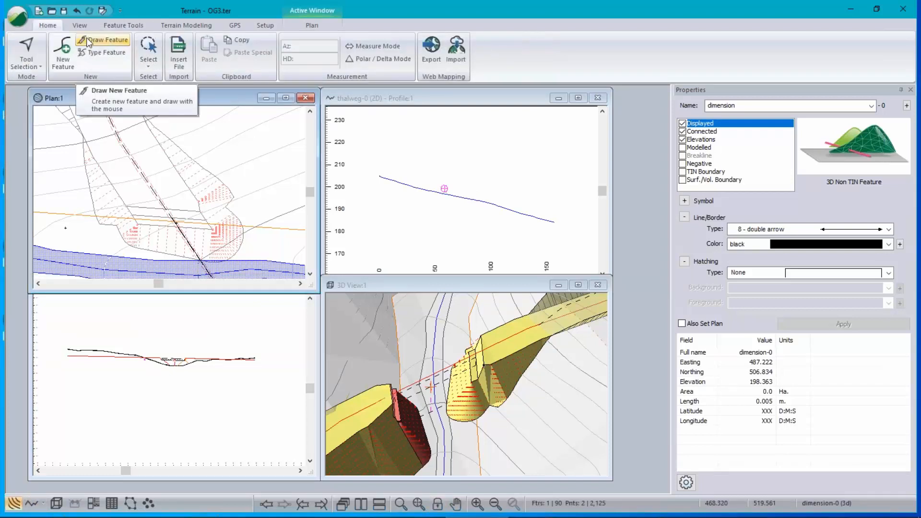
Step: Create a feature named section with Elevations off and Modelled on, drawn in plan as a line about 8 m long along the sill
click(63, 53)
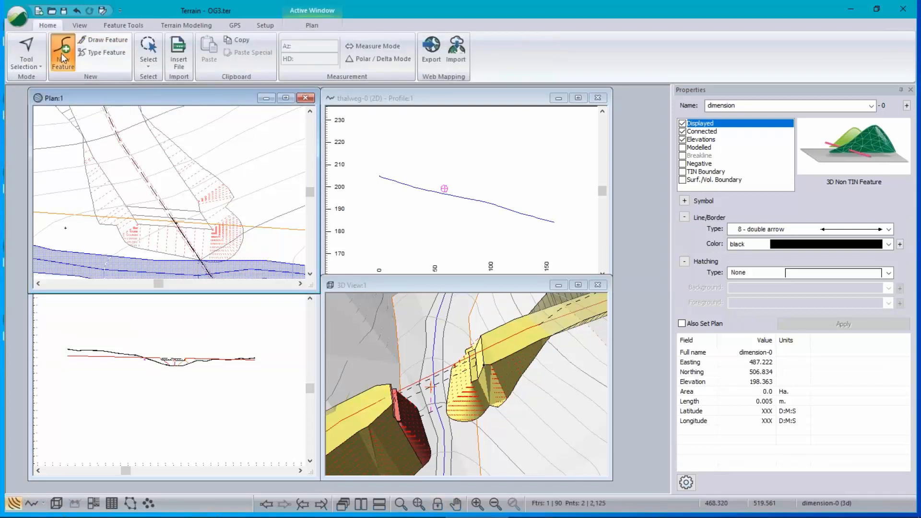
text(section)
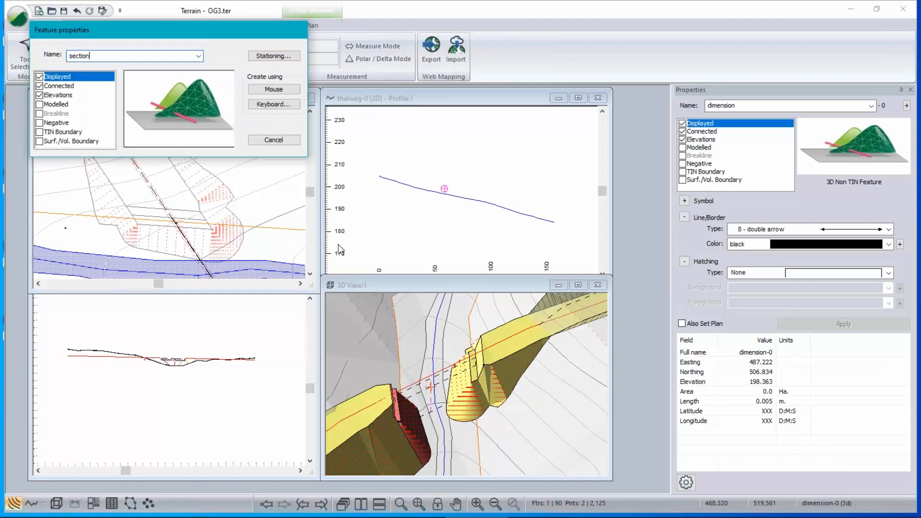
click(40, 95)
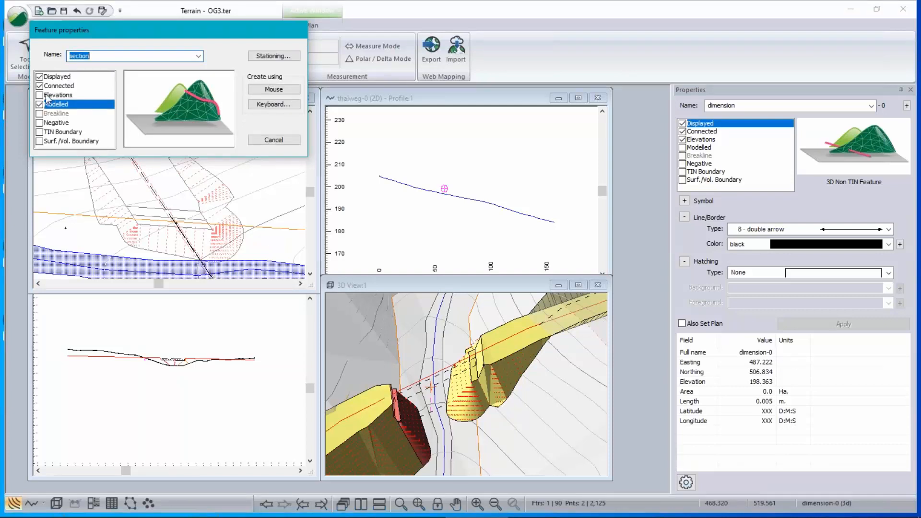
click(261, 93)
click(261, 91)
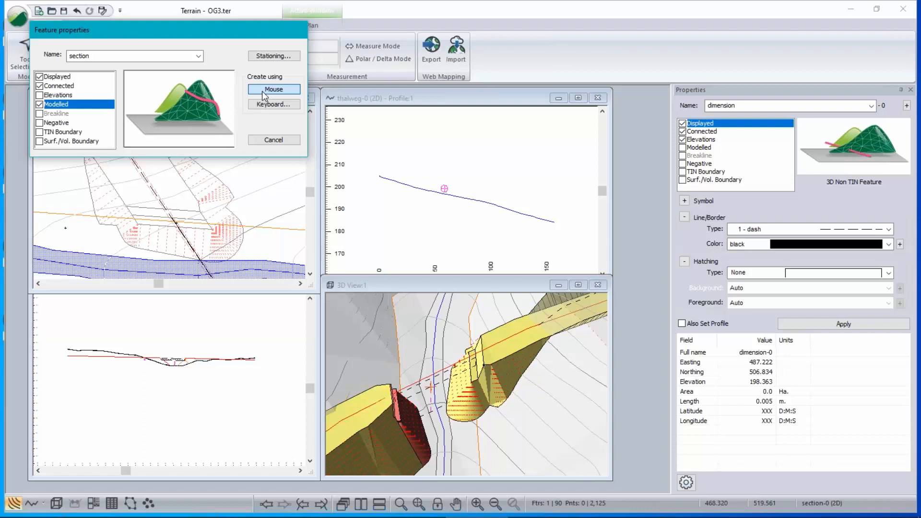
click(273, 89)
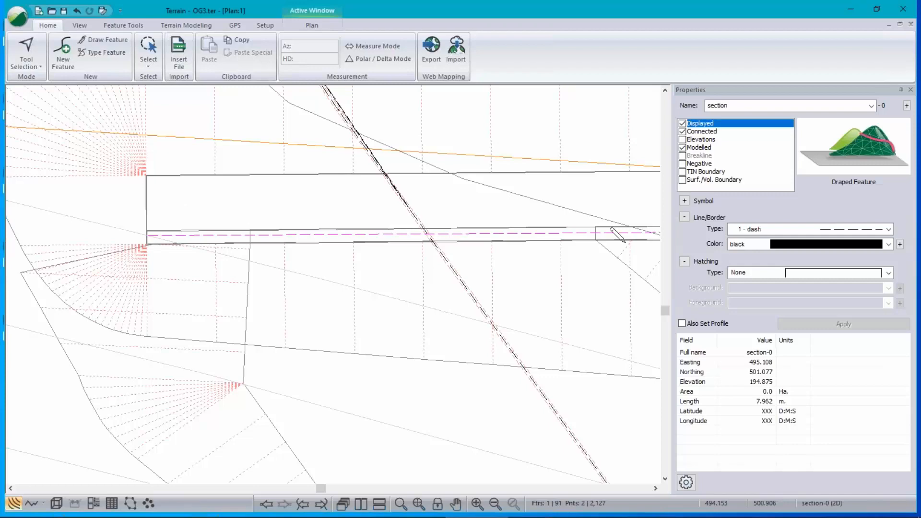
Step: Stretch the section line in plan past both ends of the sill to about 20 m long using Move/Size/Rotate
scroll(503, 238, down, 3)
right_click(205, 302)
mouse_move(265, 381)
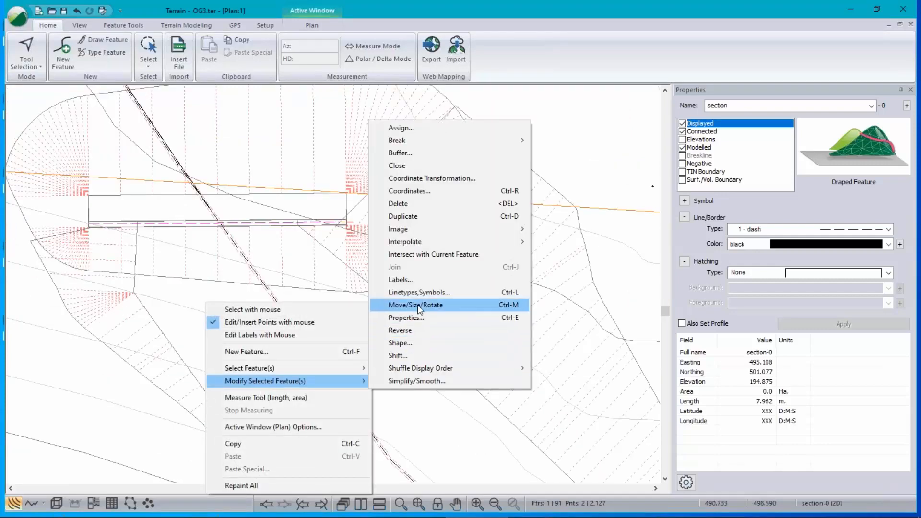
click(418, 304)
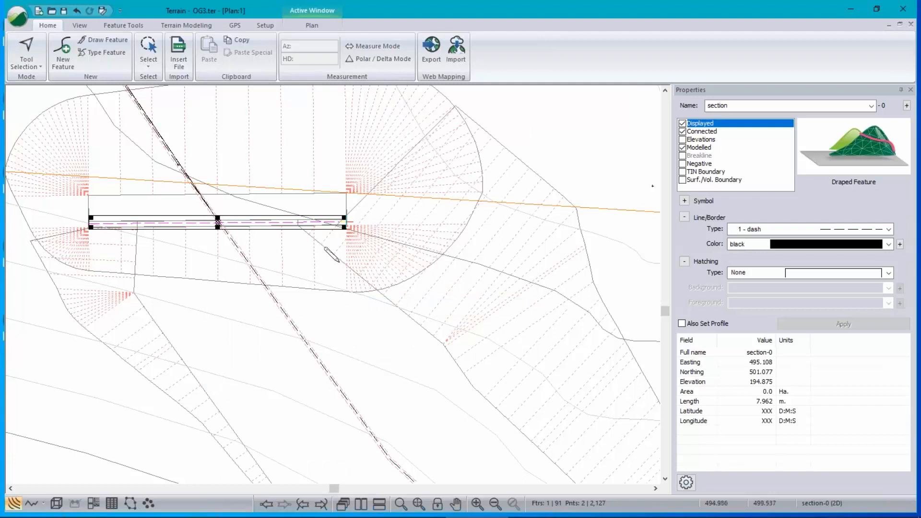
drag(345, 226, 616, 225)
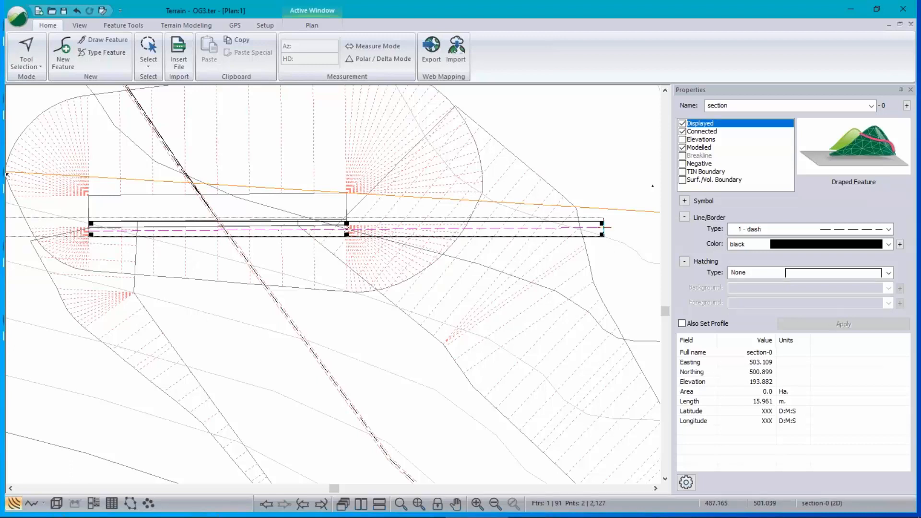
drag(7, 175, 6, 175)
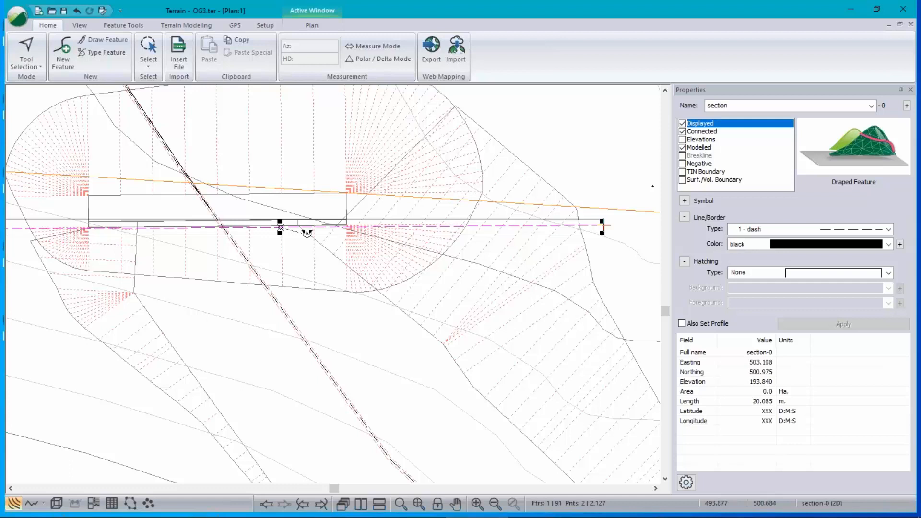
Step: Undo the section line's trial rotation, then fit the line along the sill at about 24 m long
drag(307, 233, 308, 232)
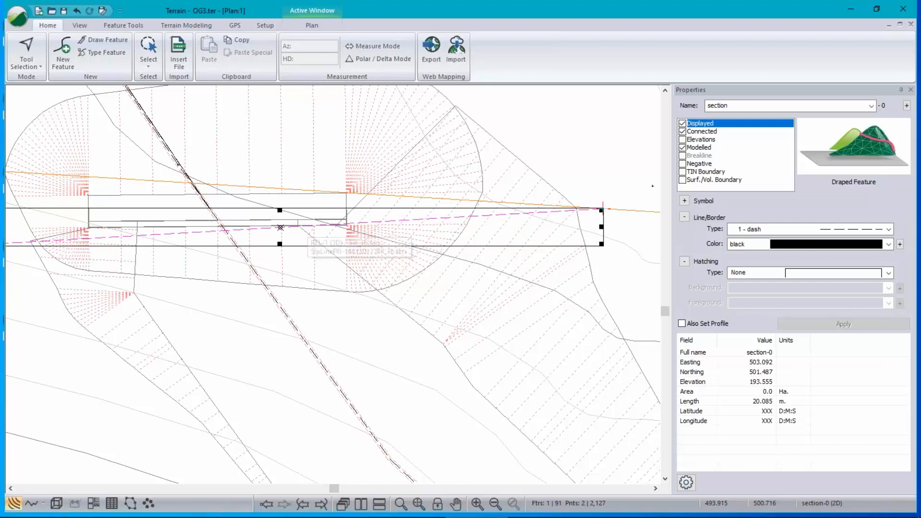
key(ctrl+z)
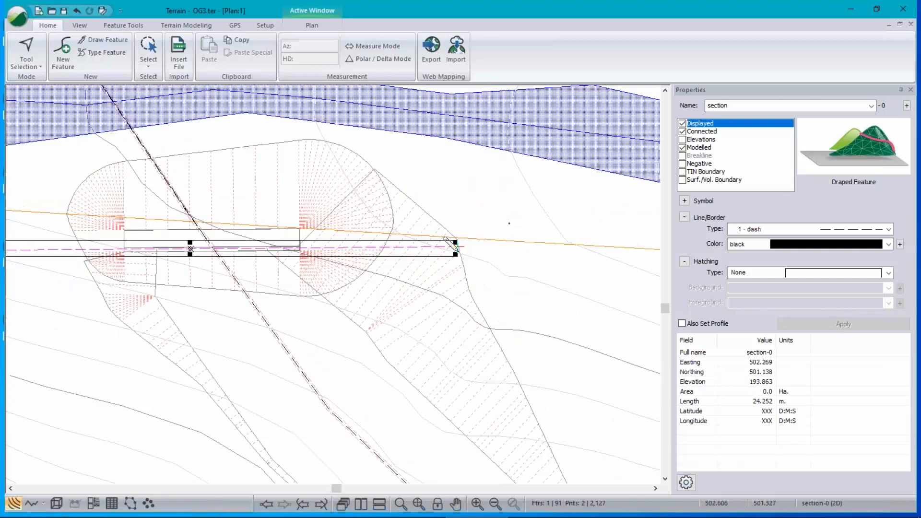
scroll(230, 250, up, 3)
drag(251, 237, 302, 251)
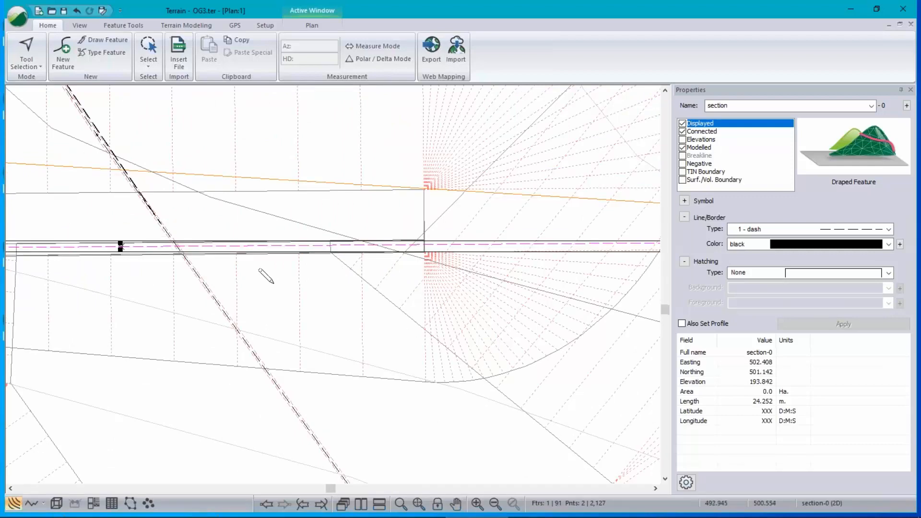
scroll(260, 269, down, 2)
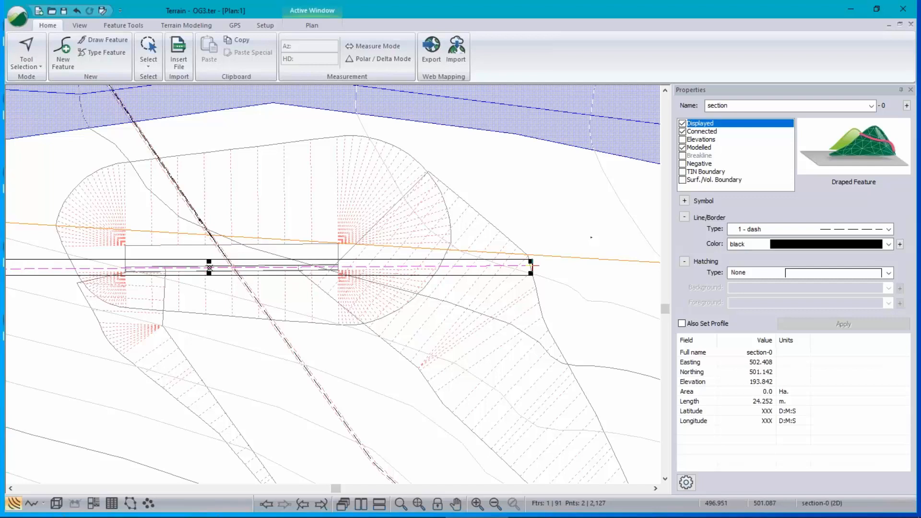
scroll(332, 268, down, 2)
scroll(332, 268, down, 1)
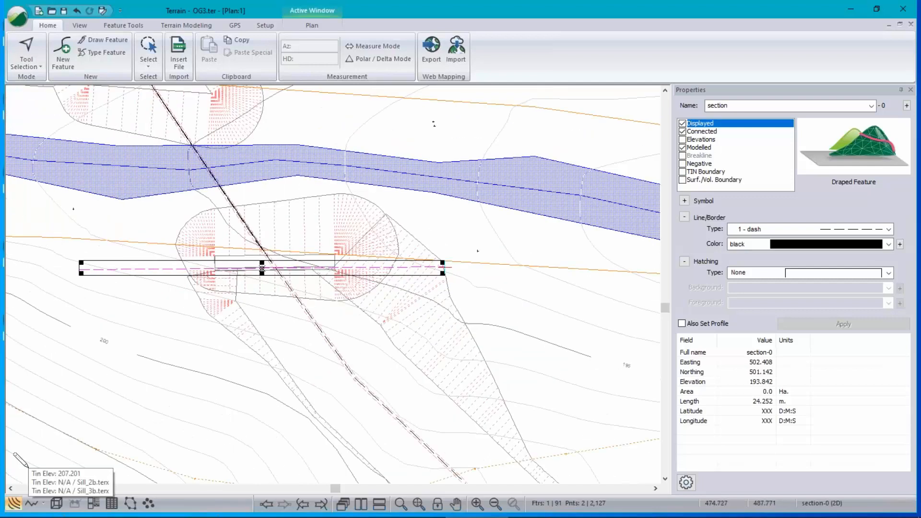
Step: Open a profile window for the section line, enlarge it, and check its profile options without changing them
click(32, 503)
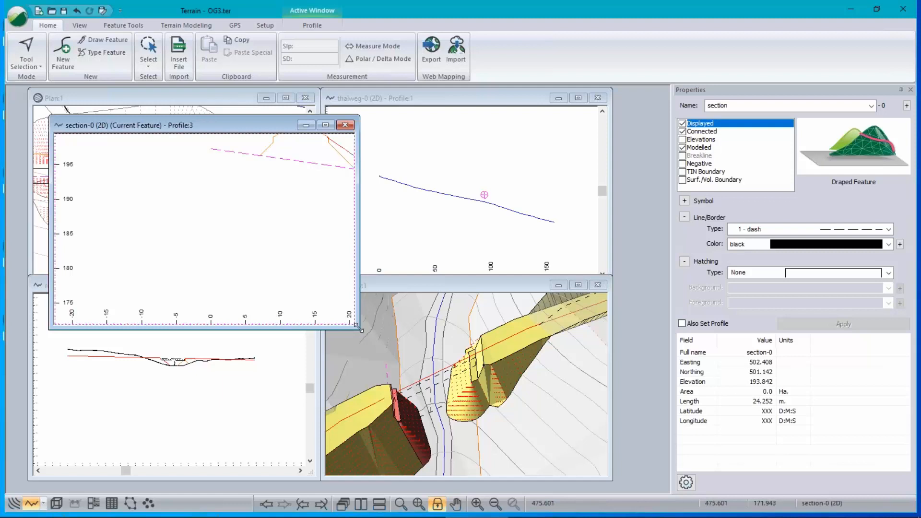
drag(357, 325, 531, 411)
right_click(308, 244)
click(404, 385)
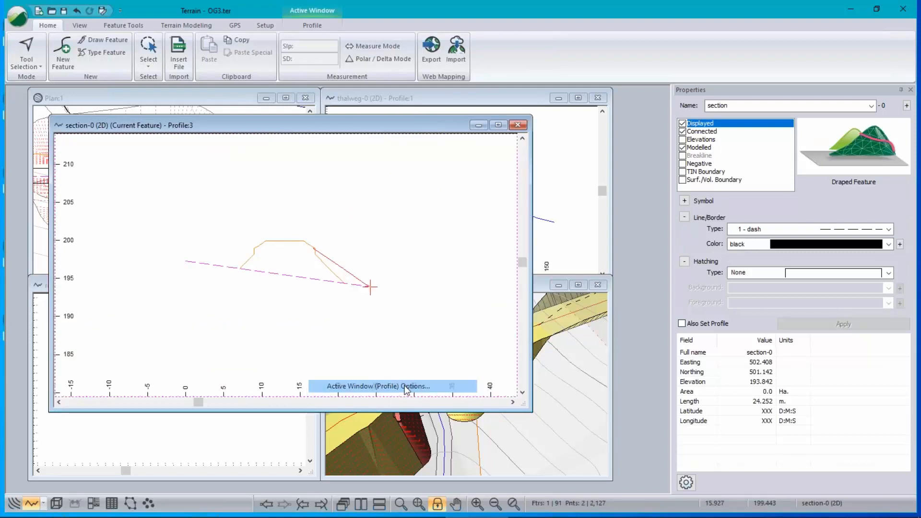
click(462, 355)
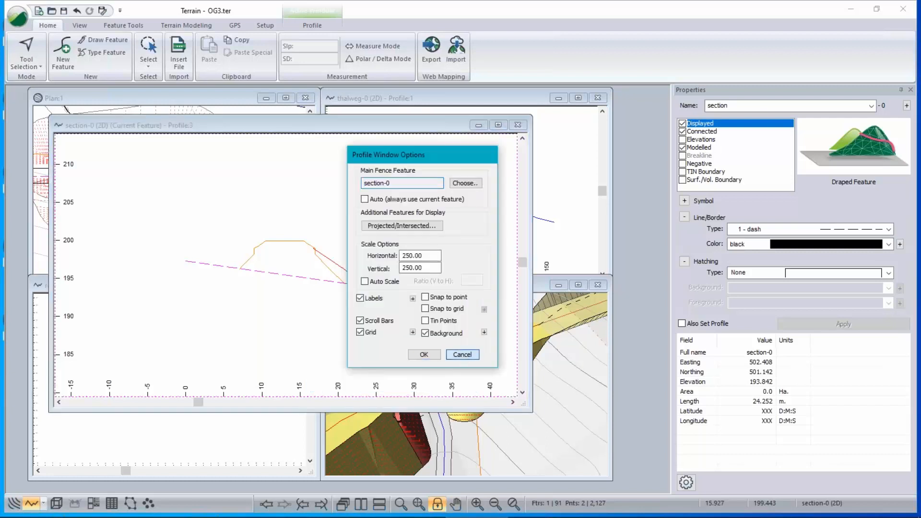
scroll(287, 275, up, 5)
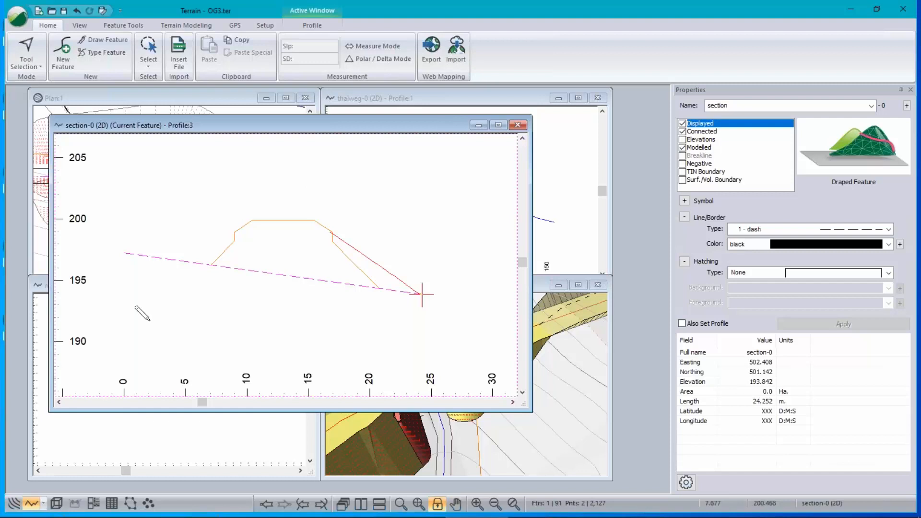
Step: Reposition the section profile window, review its Profile Window Options without changes, and minimize the window
drag(306, 125, 346, 238)
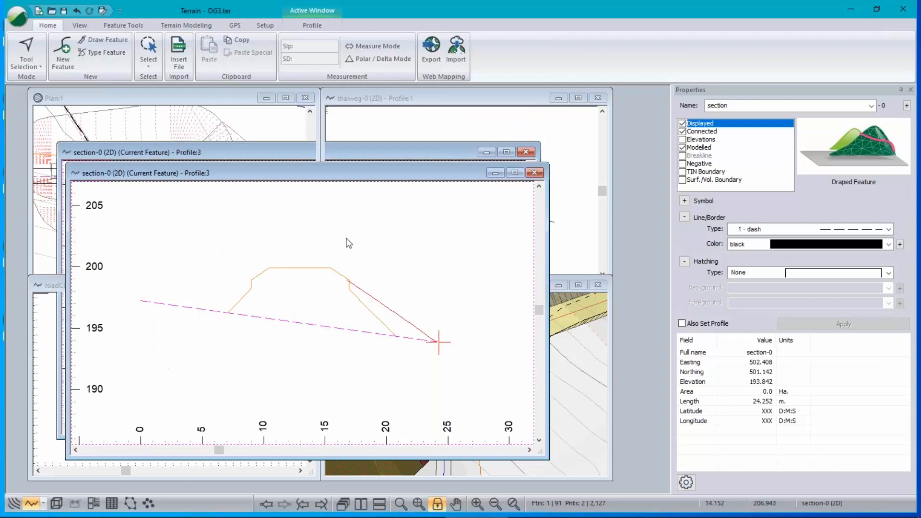
drag(349, 243, 483, 341)
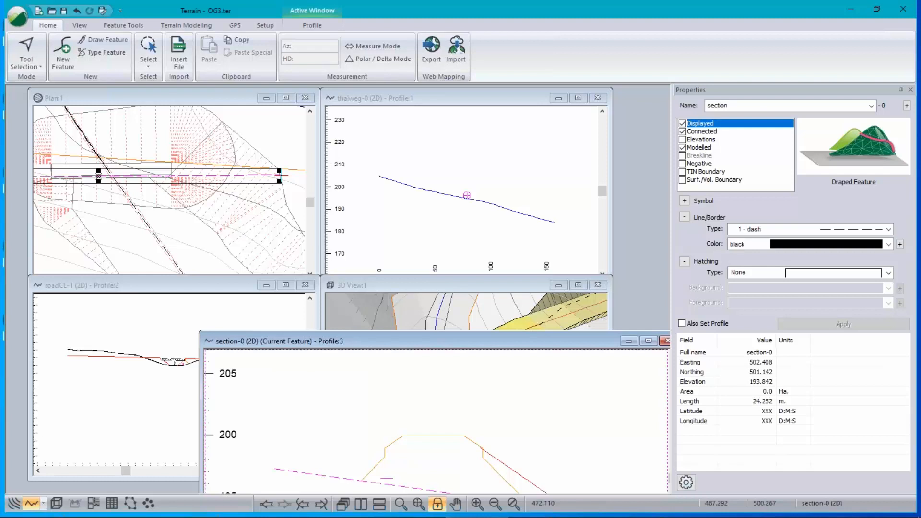
right_click(274, 251)
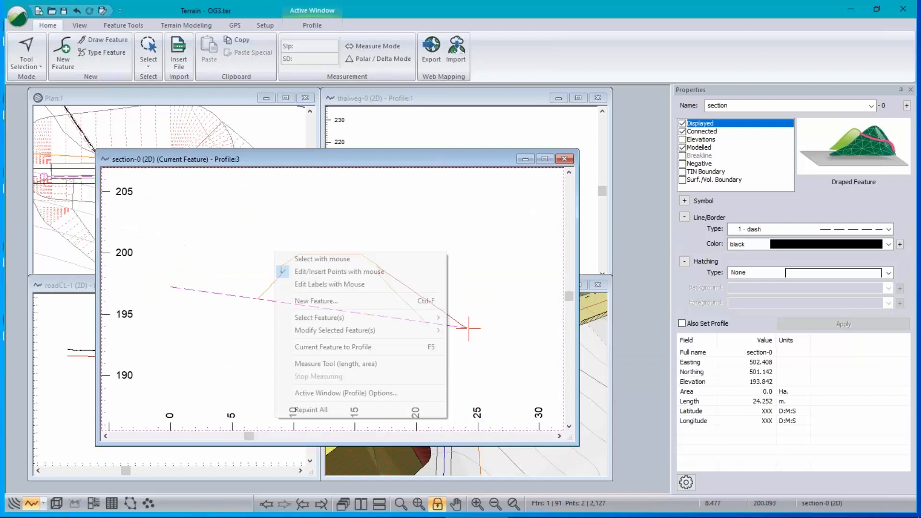
click(346, 393)
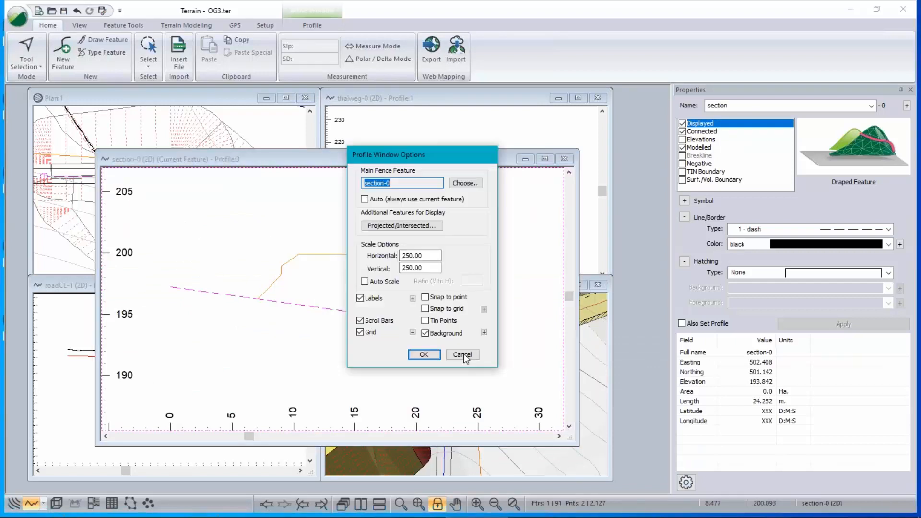
click(463, 355)
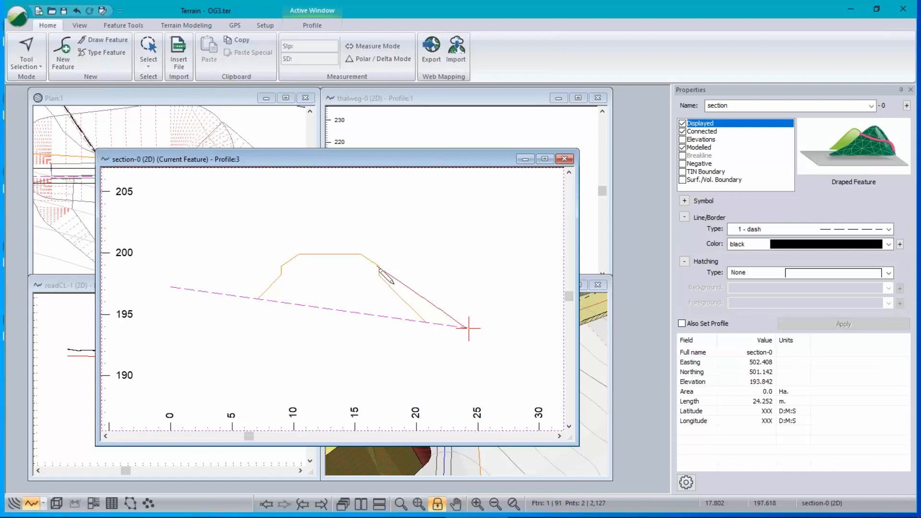
click(527, 160)
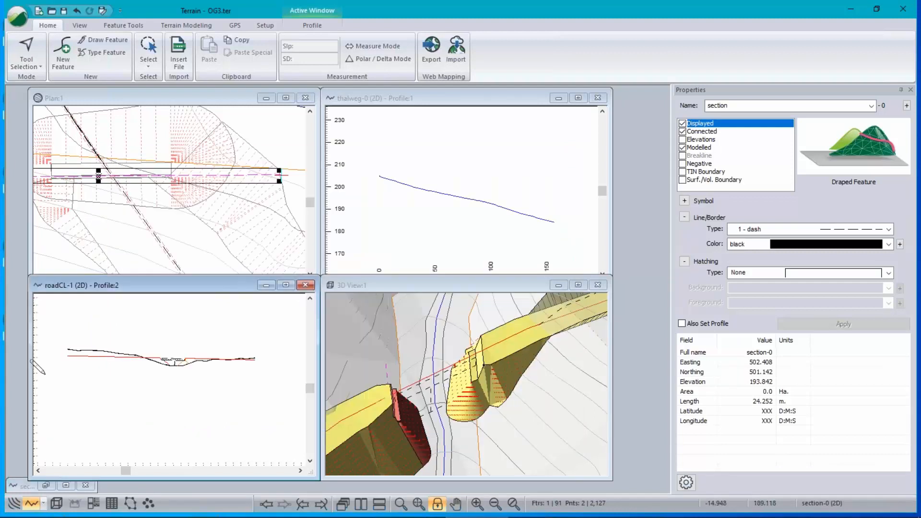
Step: Open the Multi-Plot window and add the section profile, Profile:3, as a new sub-view on the sheet
click(93, 503)
right_click(347, 285)
mouse_move(476, 317)
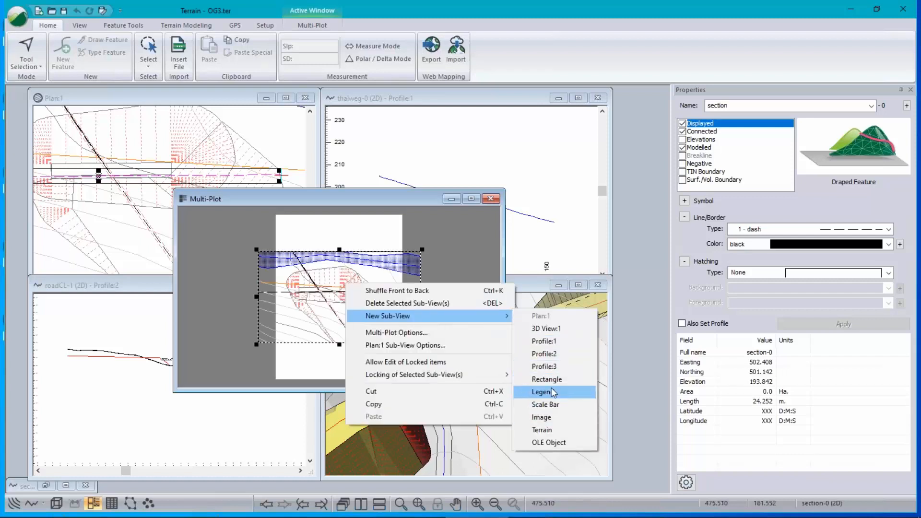
click(551, 366)
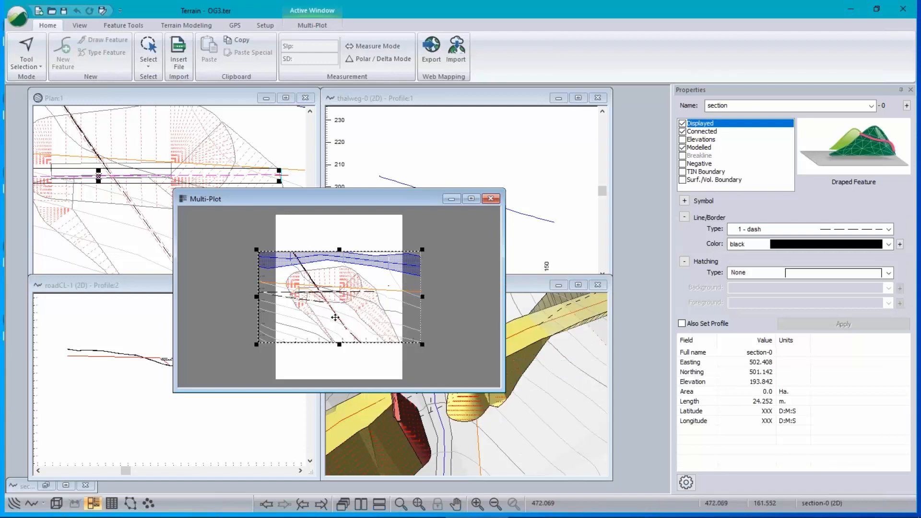
drag(334, 339, 334, 339)
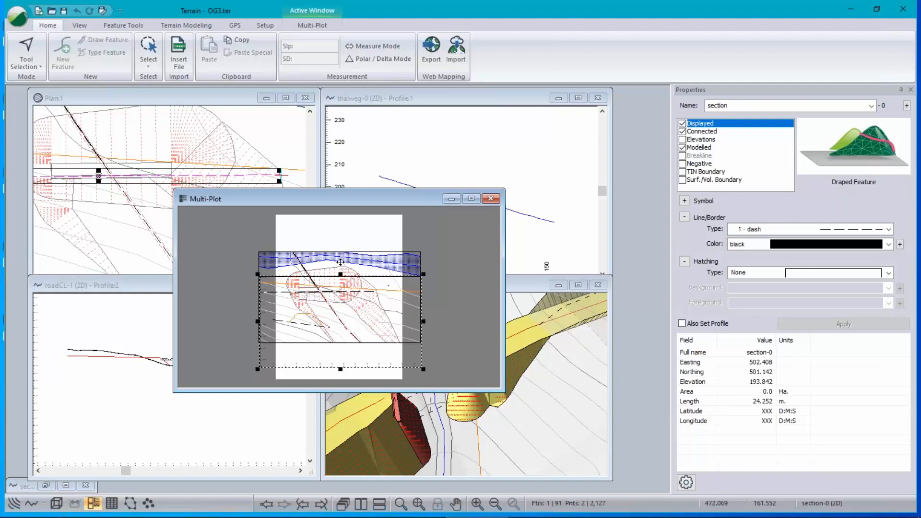
Step: Arrange the plan sub-view at the top of the sheet with the section profile below it, and maximize the Multi-Plot window
drag(336, 267, 331, 231)
drag(312, 341, 344, 363)
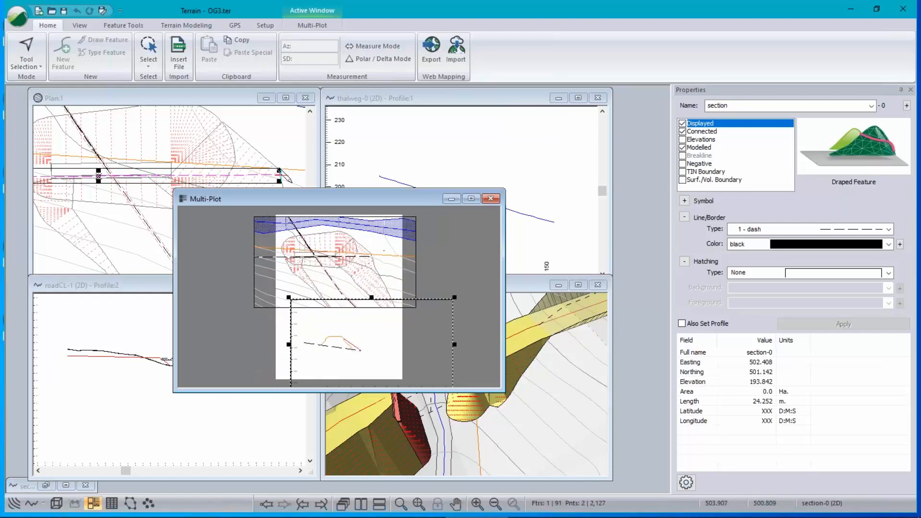
double_click(290, 199)
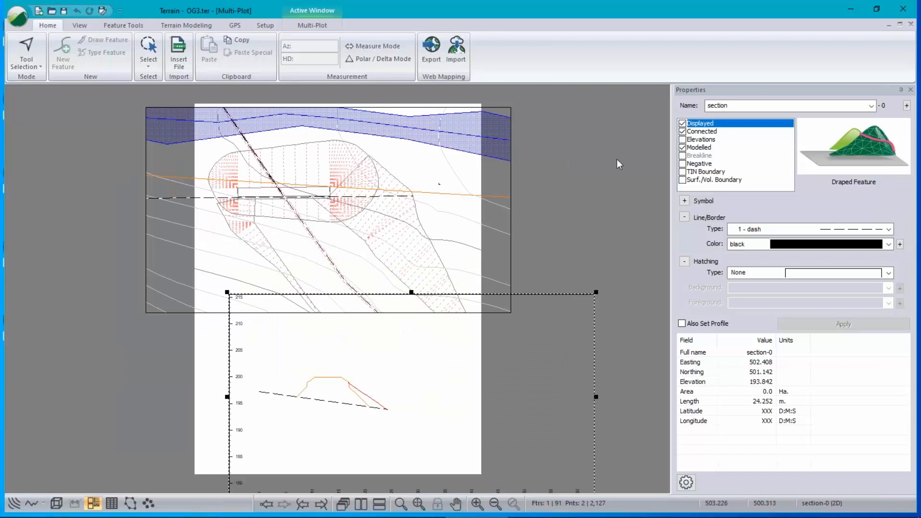
Step: Open Sill_4.terx from the Grading folder, sorting the files by date modified and discarding changes to the current terrain
click(20, 21)
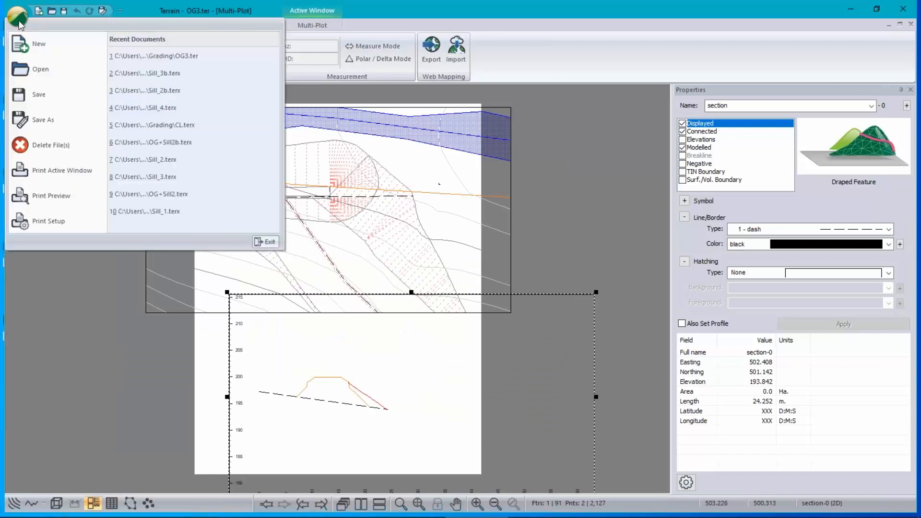
click(42, 74)
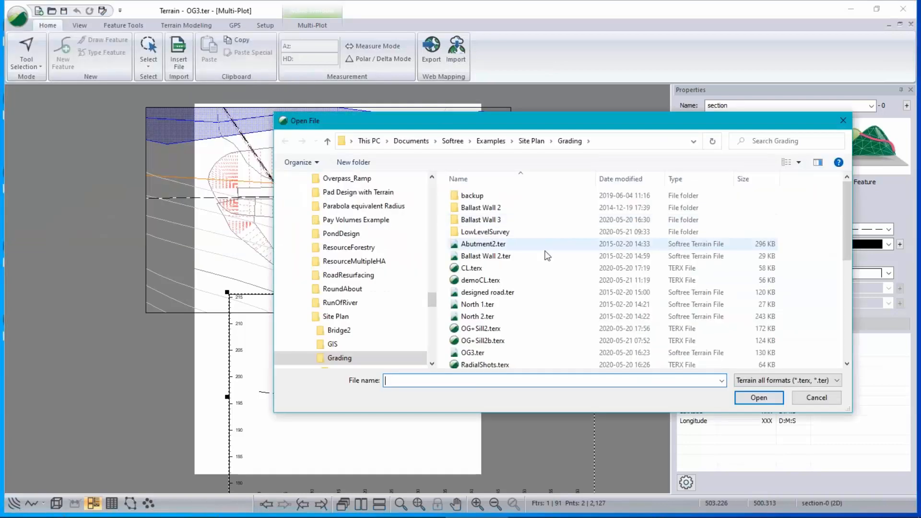
click(620, 178)
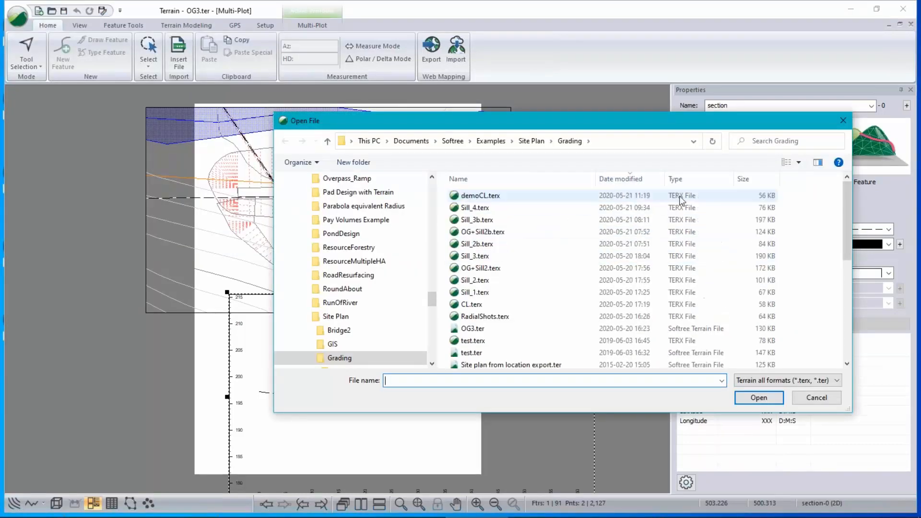
click(483, 209)
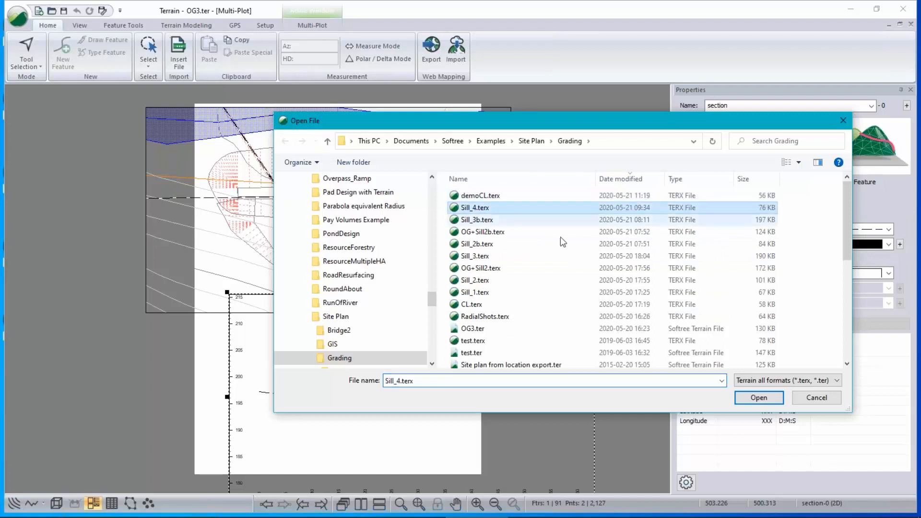
click(744, 393)
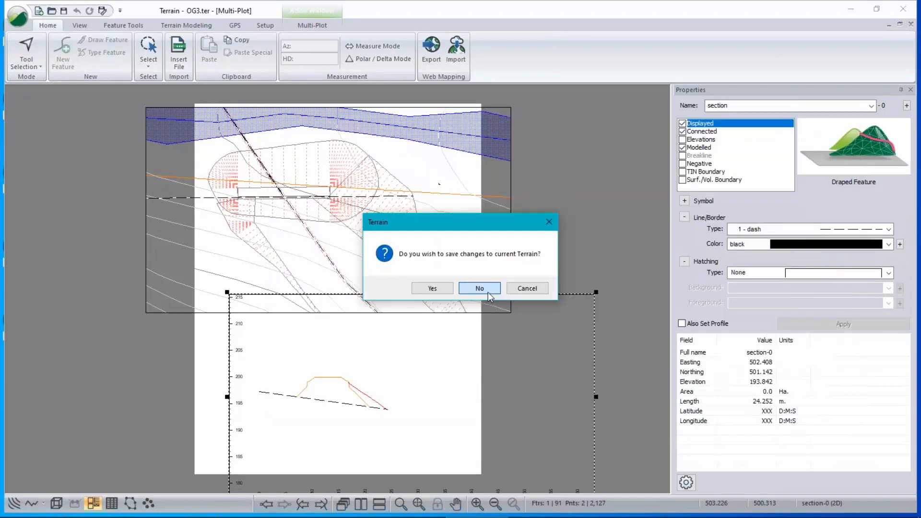
click(479, 288)
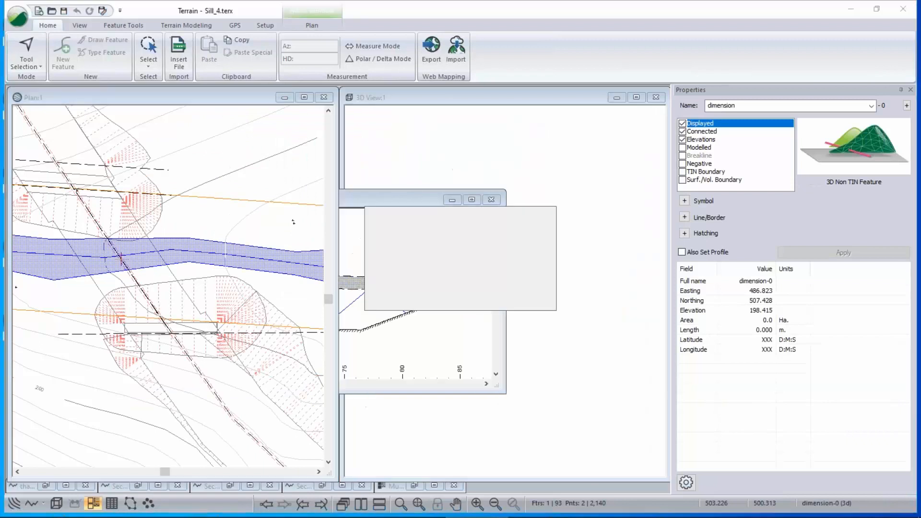
Step: Nudge the clearance dimension under the beam slightly in the roadCL profile, with its upper end at elevation 198.345, and clear the selection
click(404, 200)
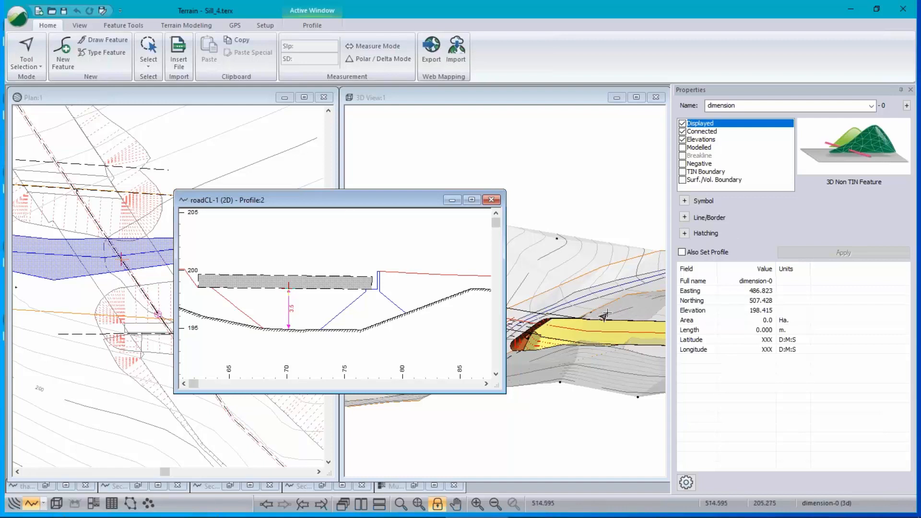
click(289, 308)
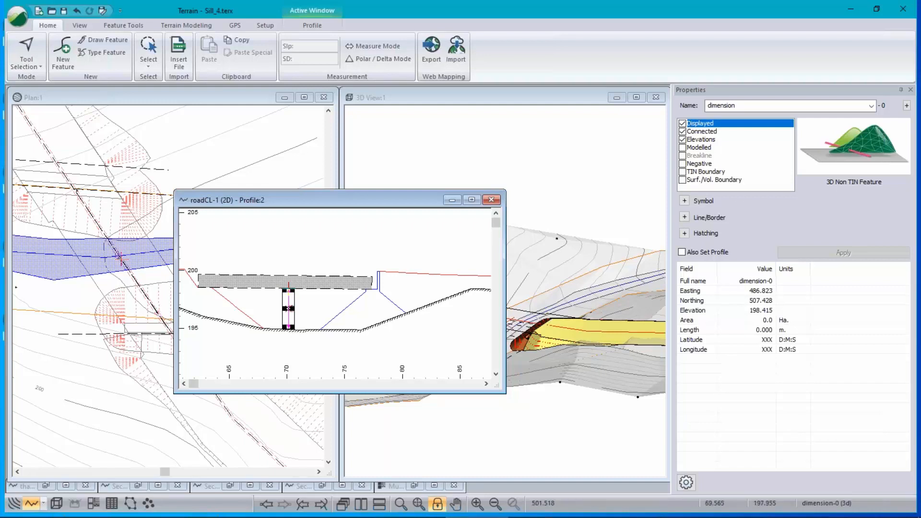
drag(283, 294, 283, 295)
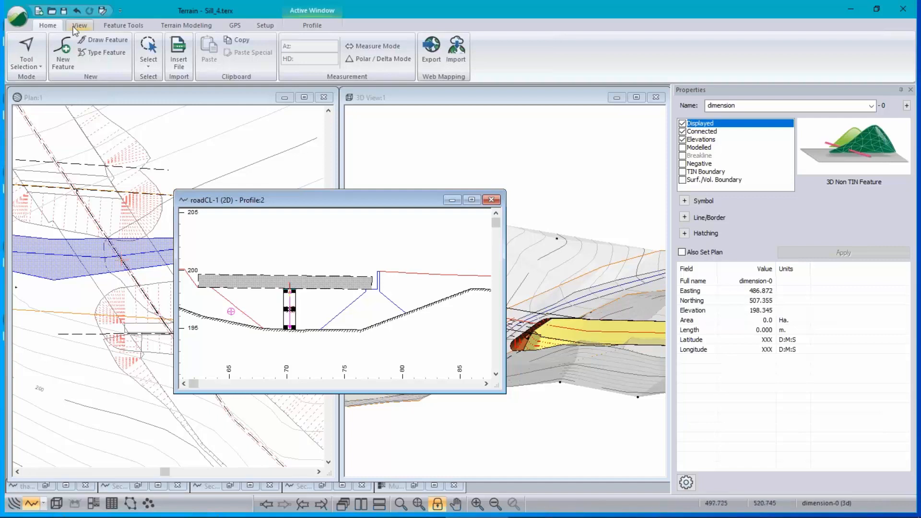
click(123, 25)
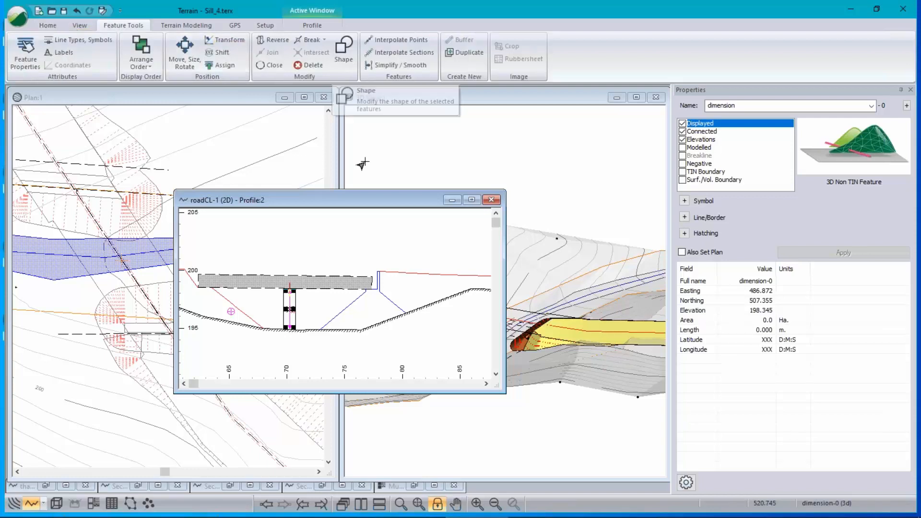
click(298, 311)
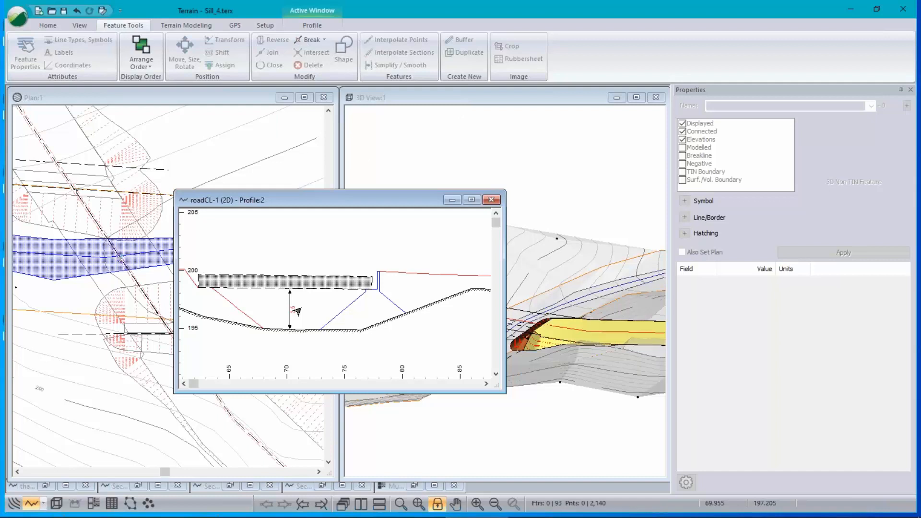
Step: Place a copy of the clearance dimension a short distance beside the original under the beam in the roadCL profile
click(292, 310)
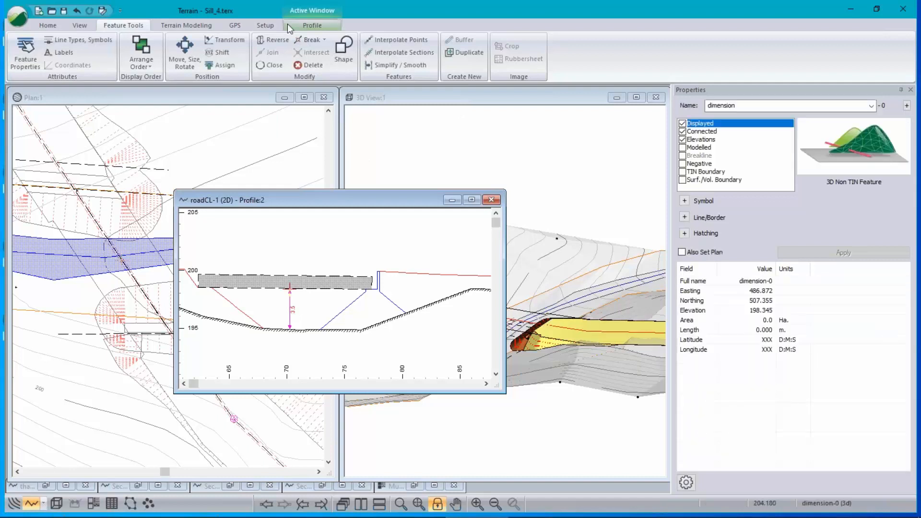
click(288, 303)
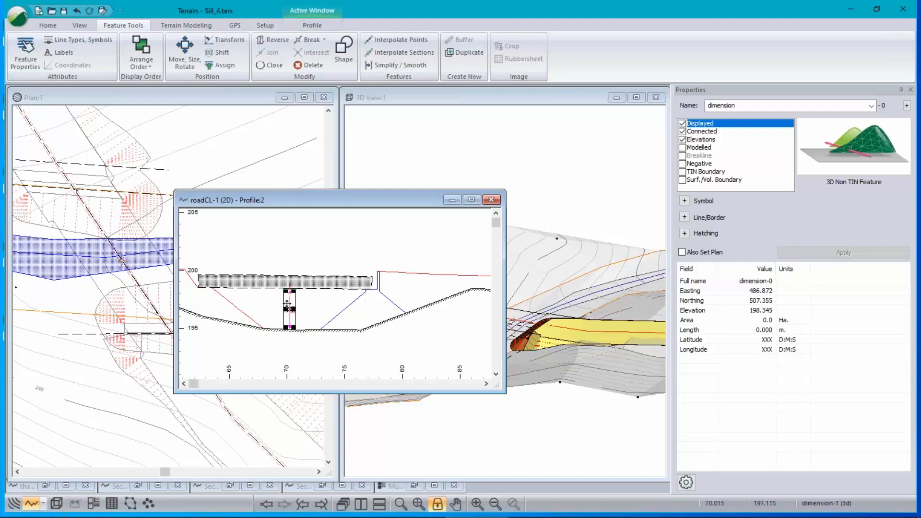
drag(287, 304, 304, 307)
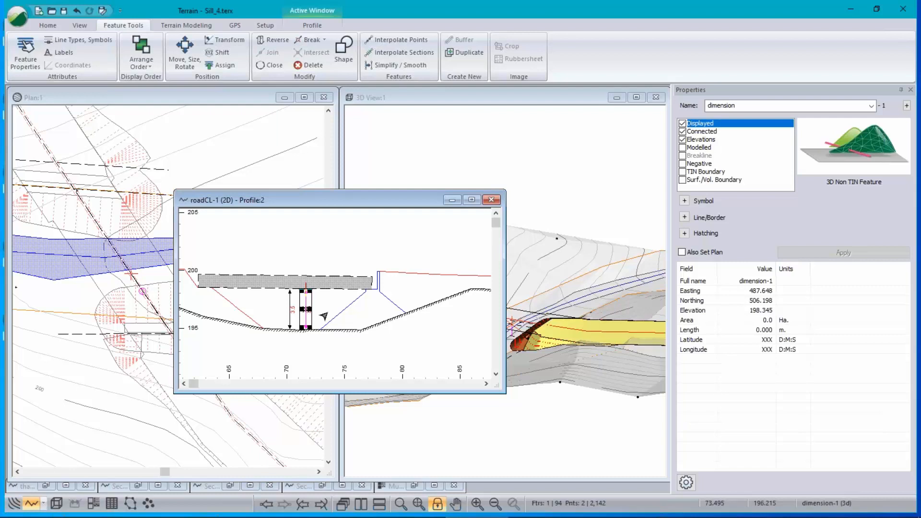
Step: Move the copied dimension's lower end toward the right-hand slope at elevation 196.155, and delete the copy
click(327, 313)
drag(303, 330, 389, 314)
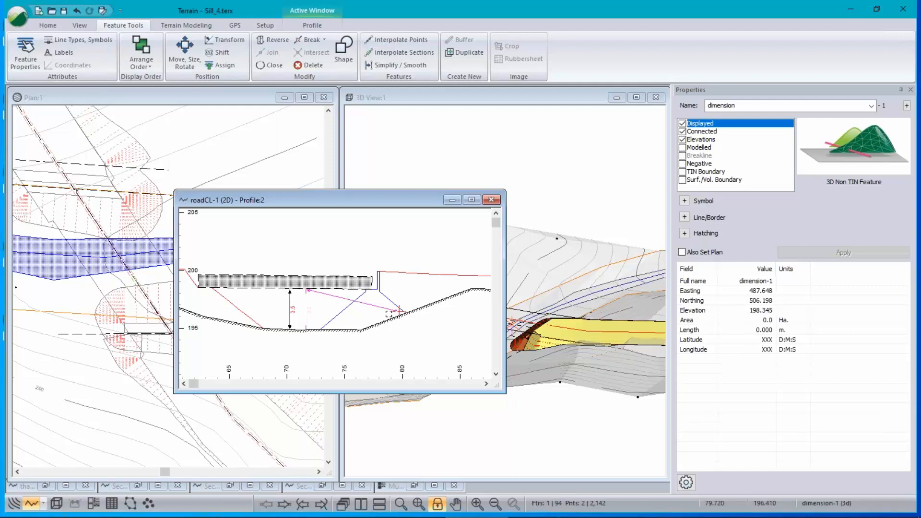
drag(388, 314, 379, 315)
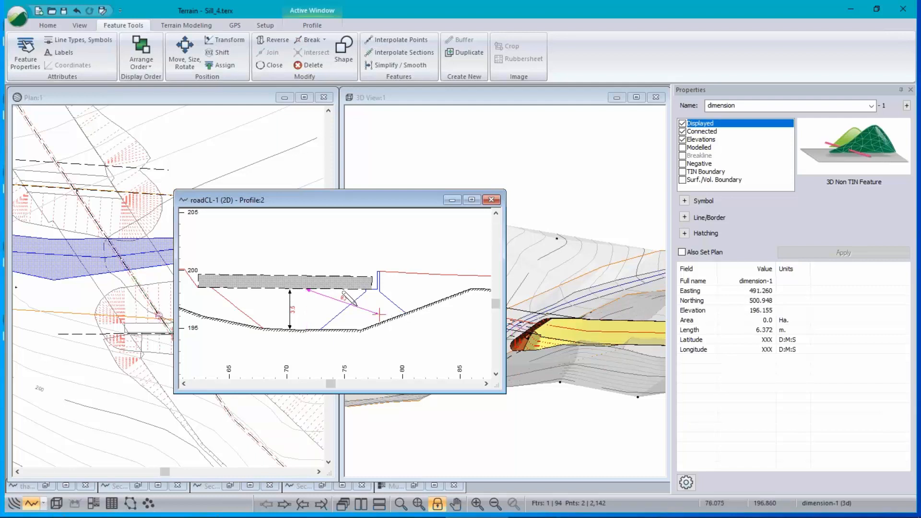
key(Delete)
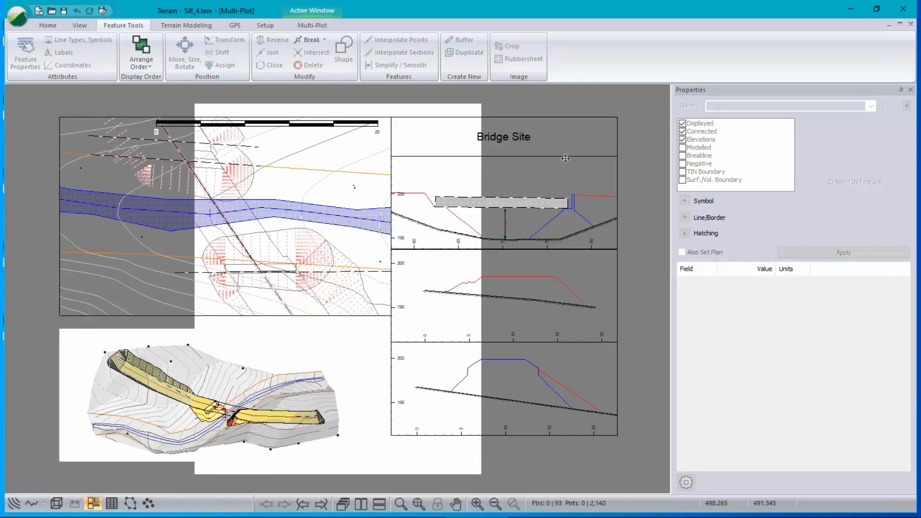
Step: Set the Multi-Plot sheet's print setup to Tabloid paper in Landscape orientation, and select the Bridge Site title box
click(18, 20)
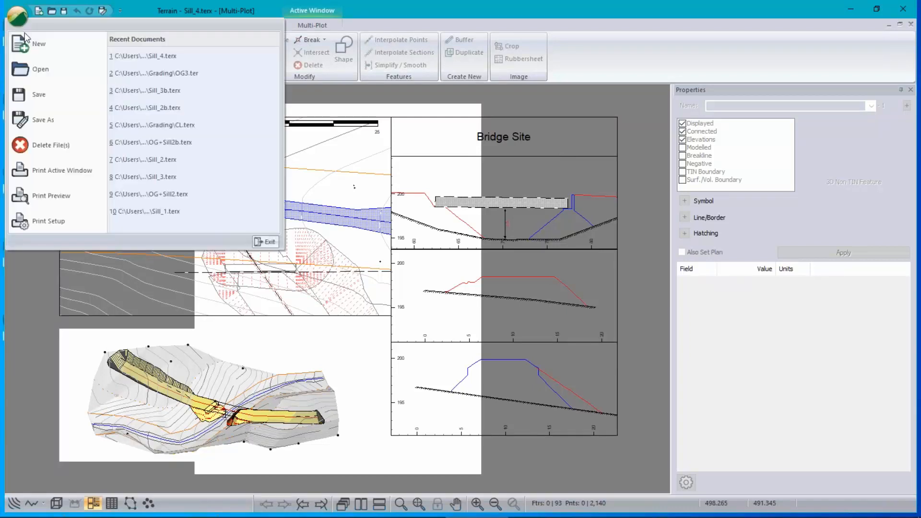
click(42, 225)
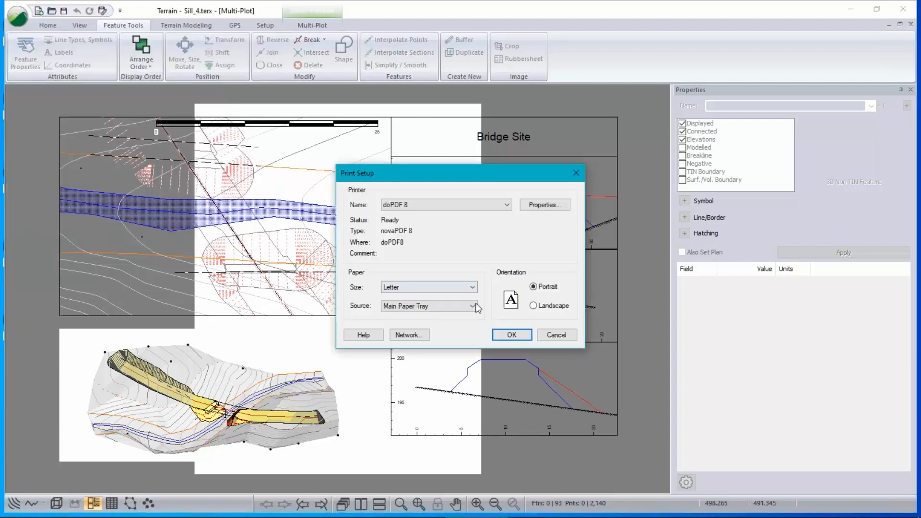
click(470, 287)
scroll(468, 283, down, 1)
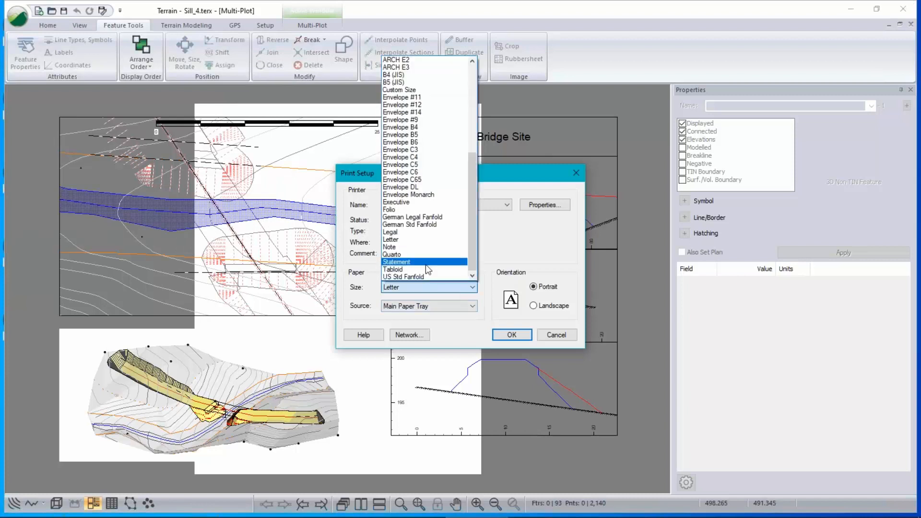
click(432, 275)
click(551, 307)
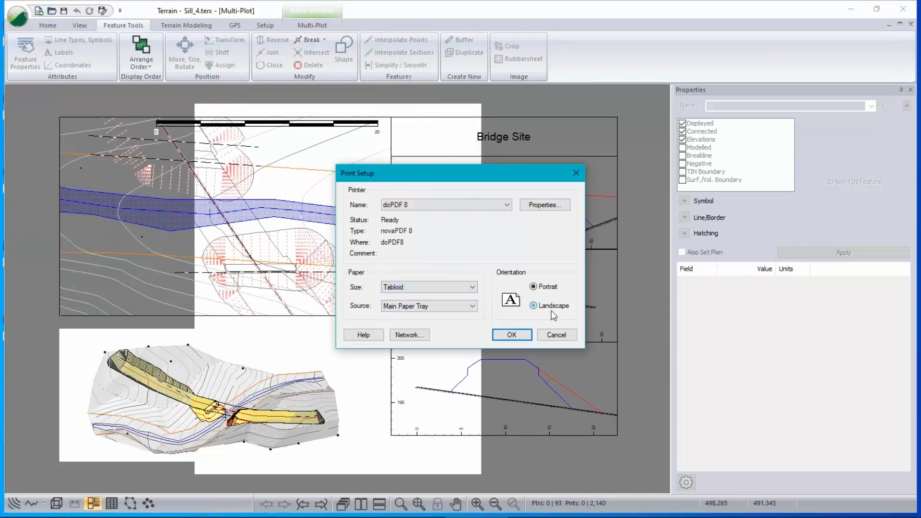
click(517, 336)
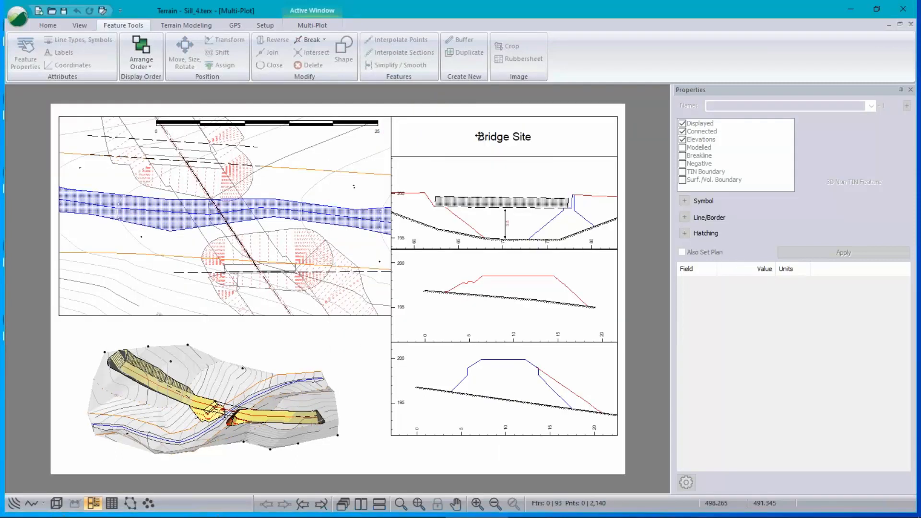
click(481, 137)
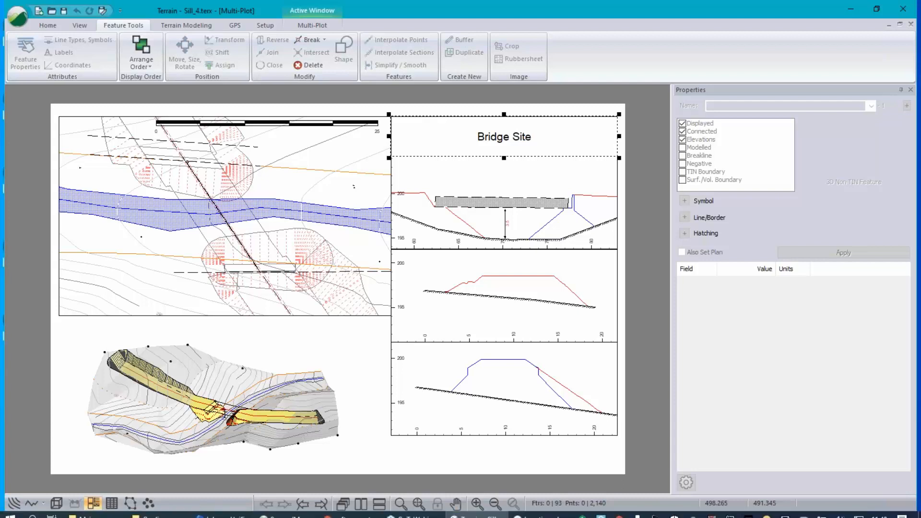
Step: Switch to the bridge.dsnx design in Location, view the road cross section at station 60.000, and return to Terrain
mouse_move(486, 514)
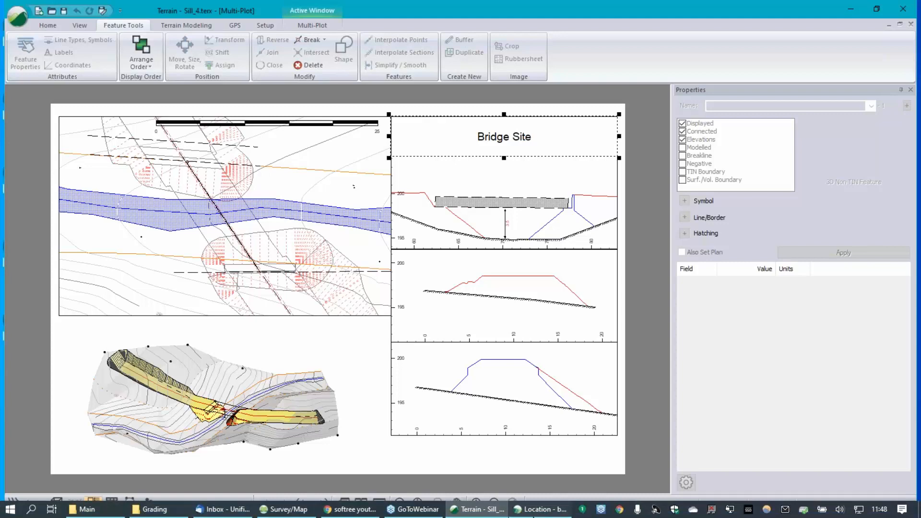
click(539, 509)
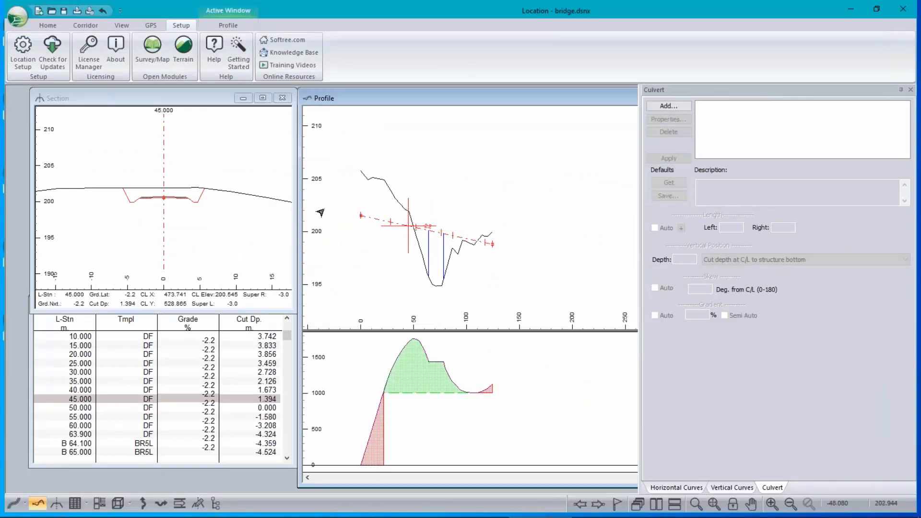
click(423, 234)
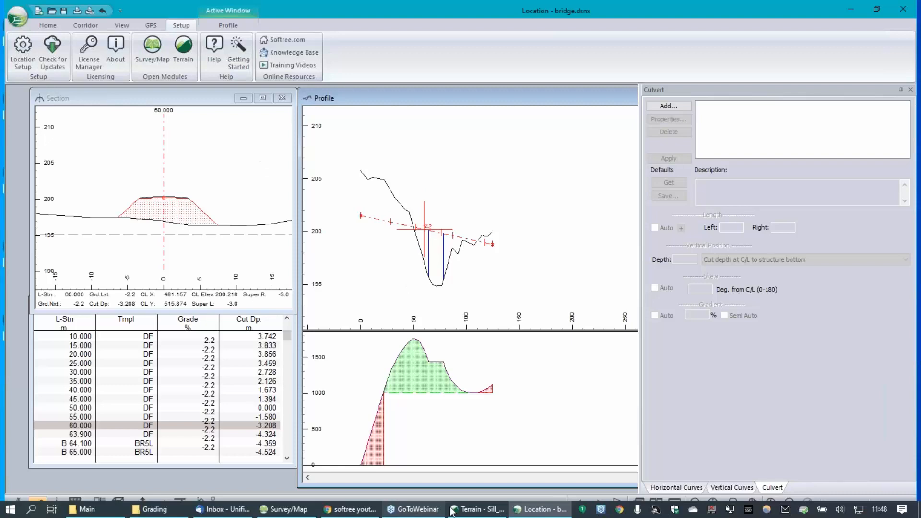
click(537, 510)
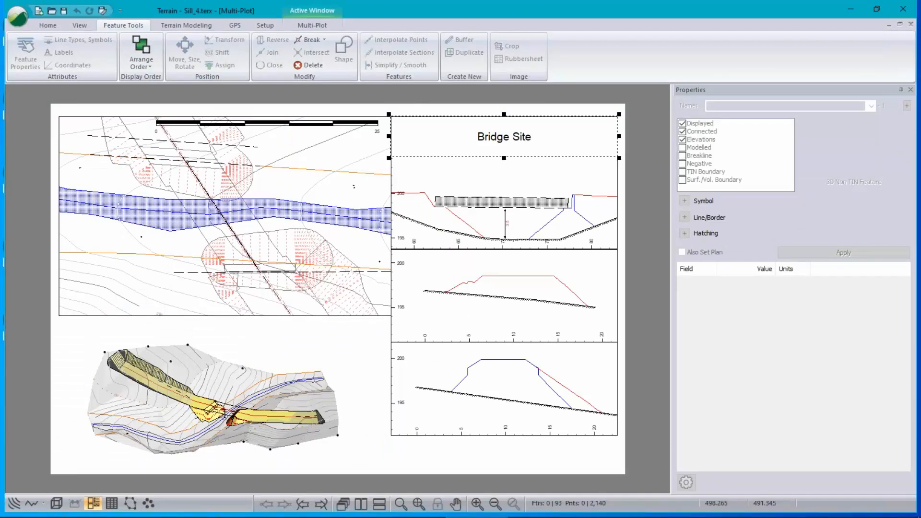
Step: View the plan and the thalweg profile, restore the maximized windows to the multi-window layout, and minimize the thalweg profile
click(14, 504)
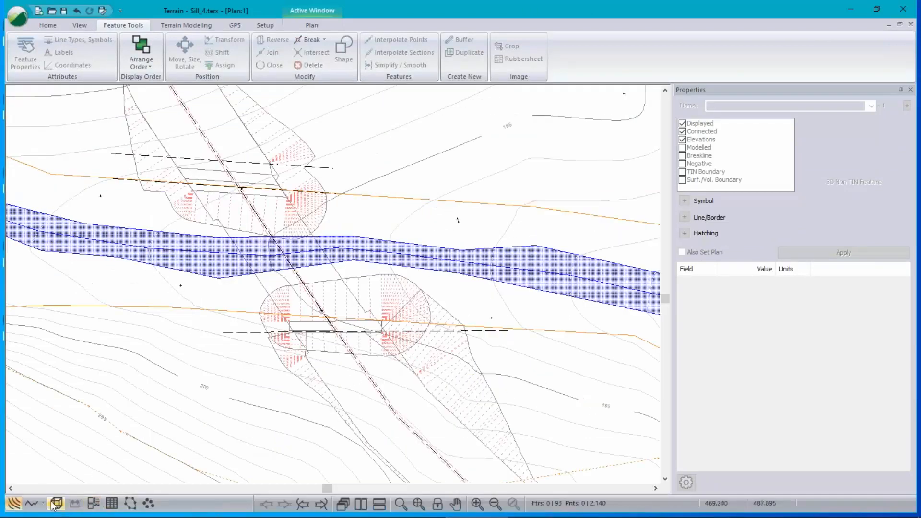
click(31, 504)
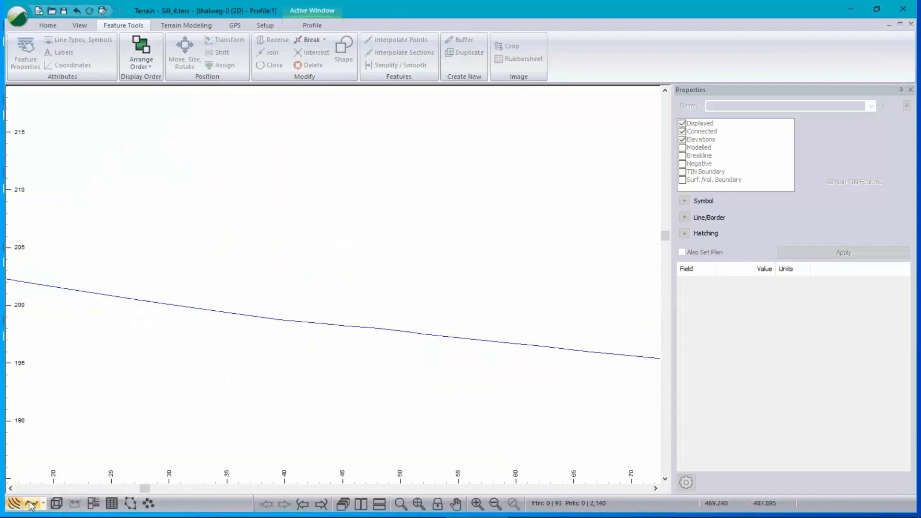
click(900, 23)
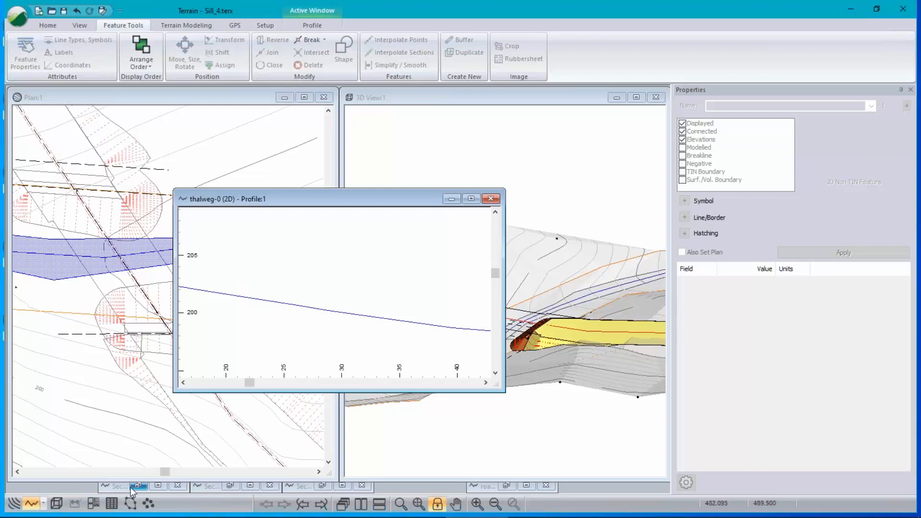
click(112, 485)
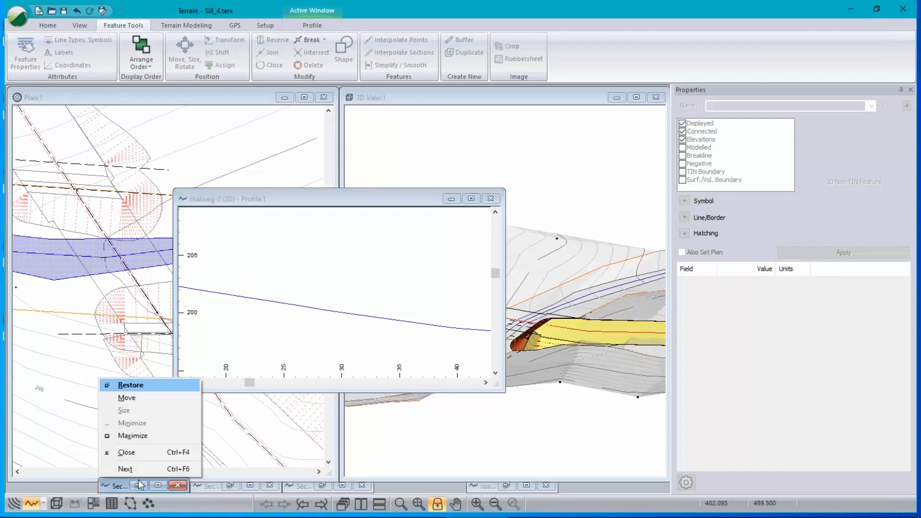
click(140, 487)
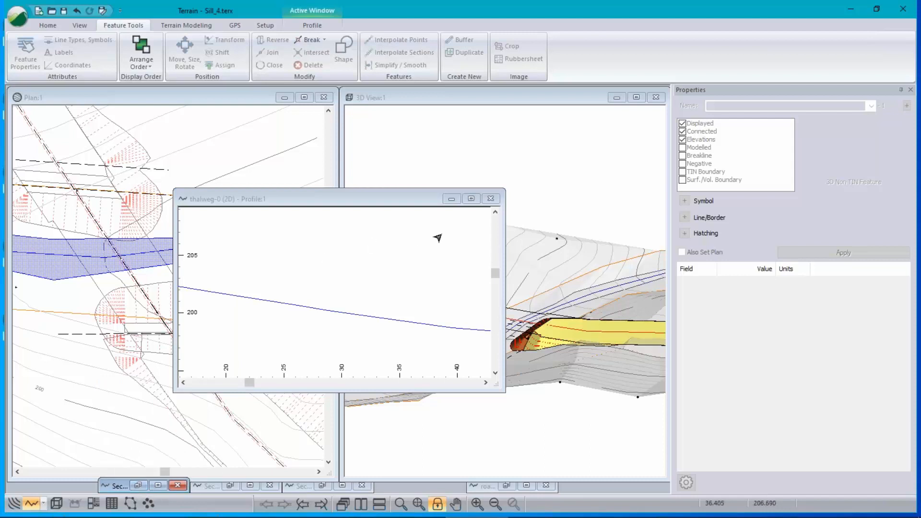
click(450, 198)
Step: Restore the Section-2 and Section-3 profile windows to view them, and bring up the roadCL profile
click(231, 485)
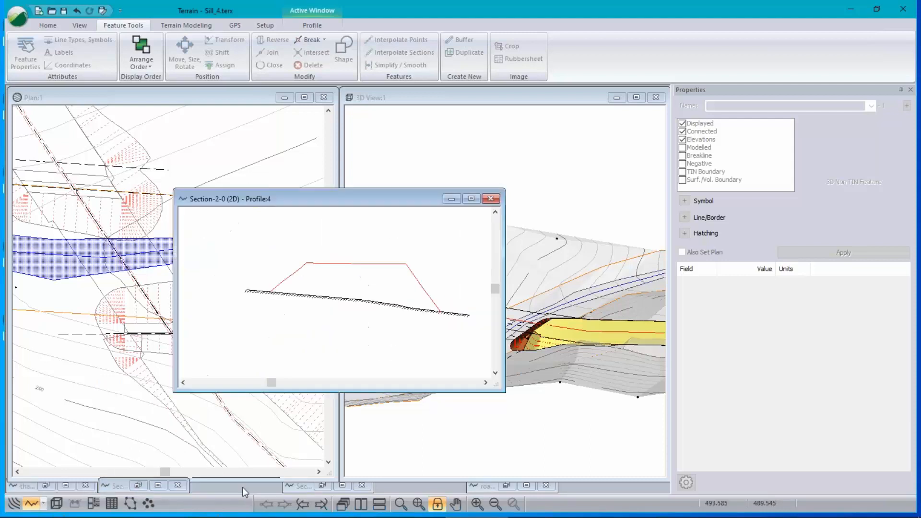
click(321, 485)
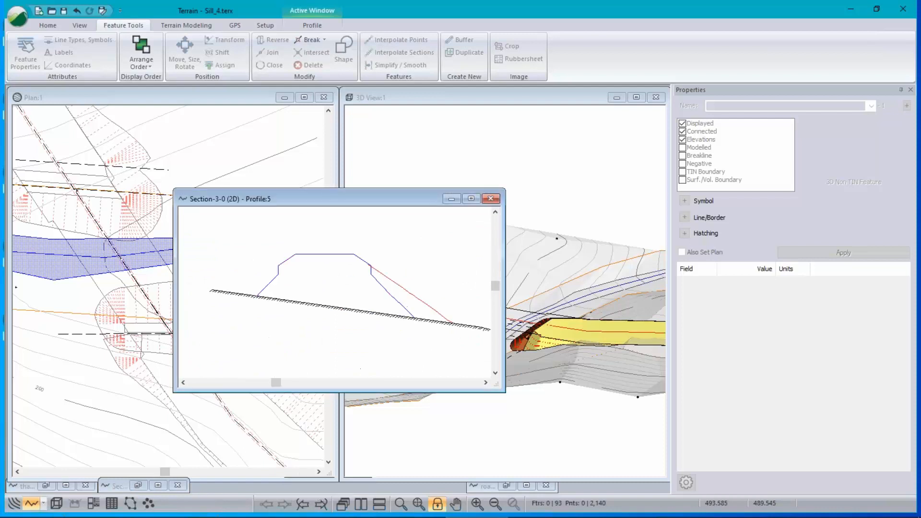
click(511, 479)
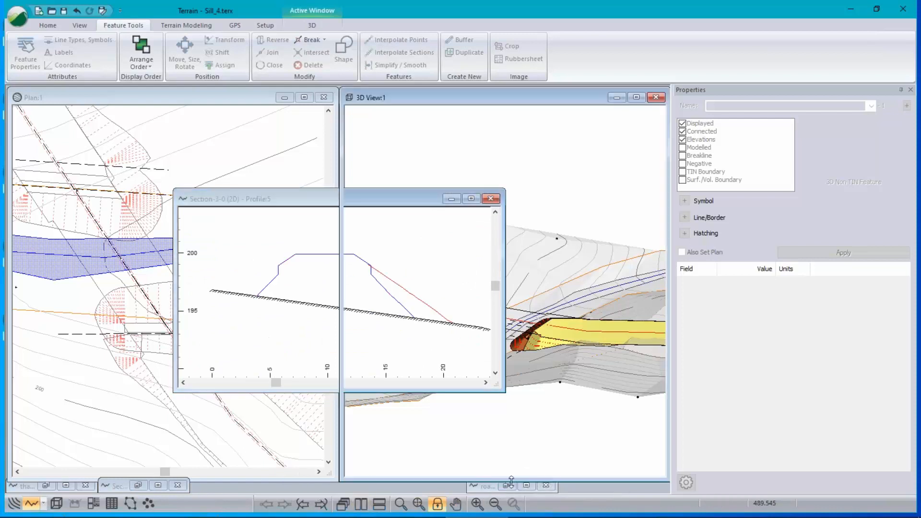
click(507, 486)
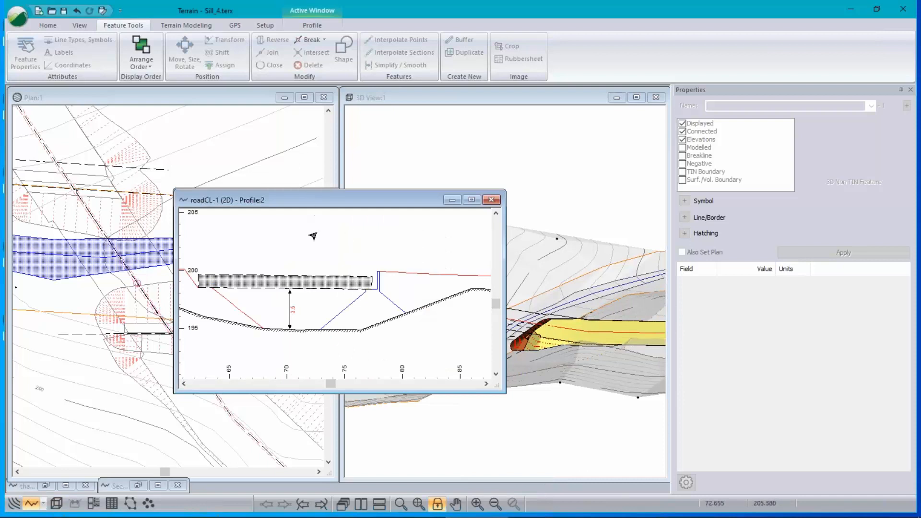
Step: Select the beam in the roadCL profile and open the status field options for the active window
click(297, 280)
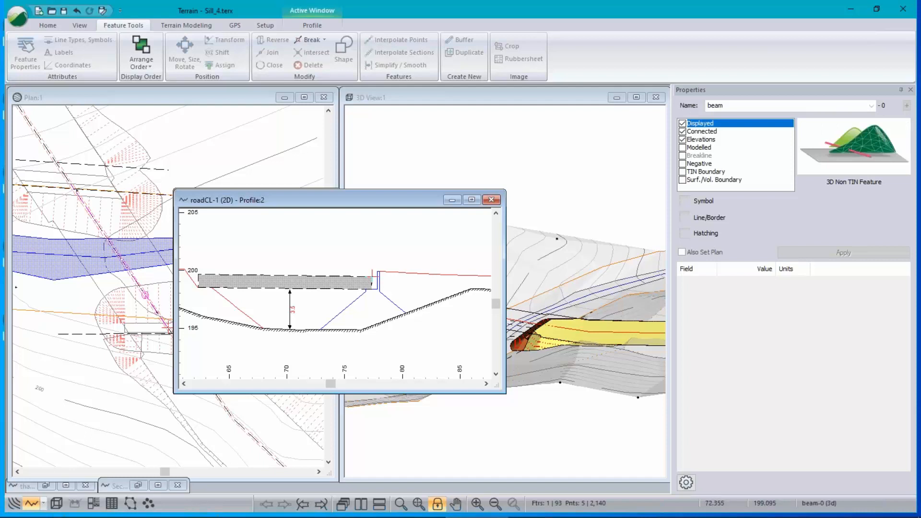
click(207, 288)
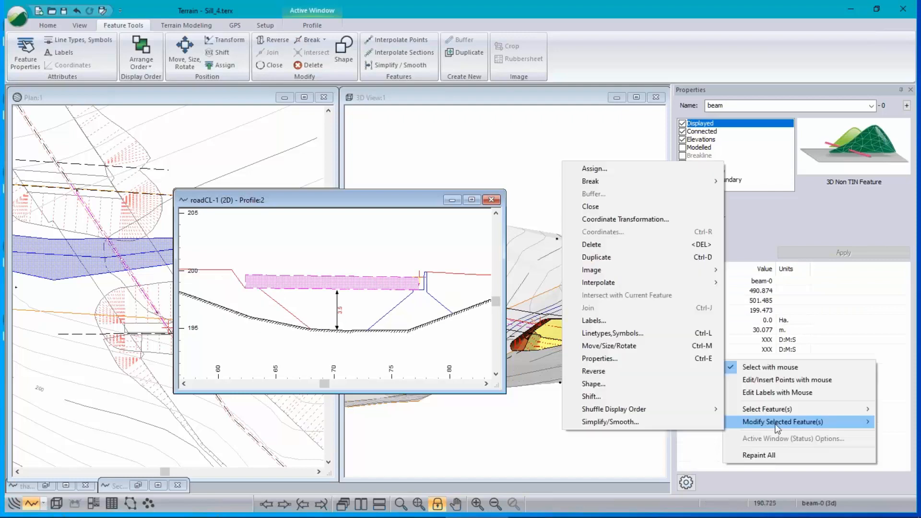
click(789, 439)
Step: Add the Section Area field from the Geometry group to the status window's display fields and apply the change
click(337, 232)
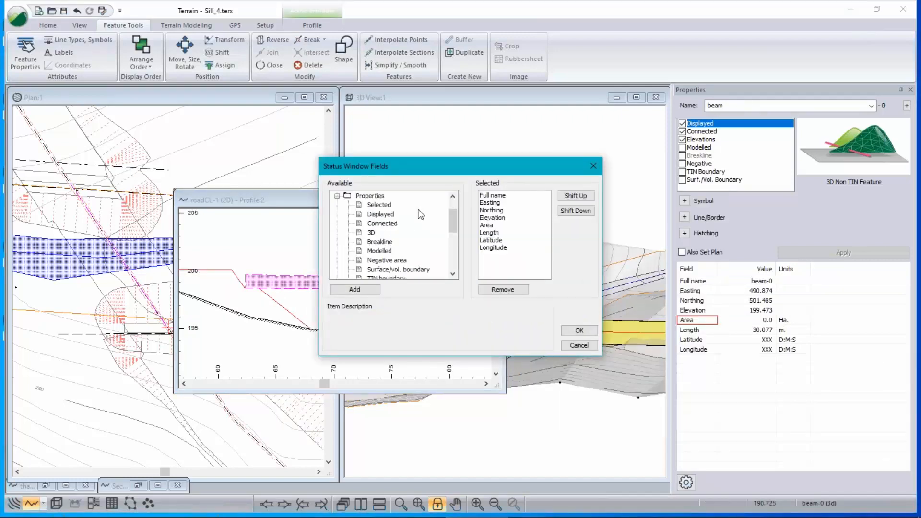
scroll(416, 209, down, 2)
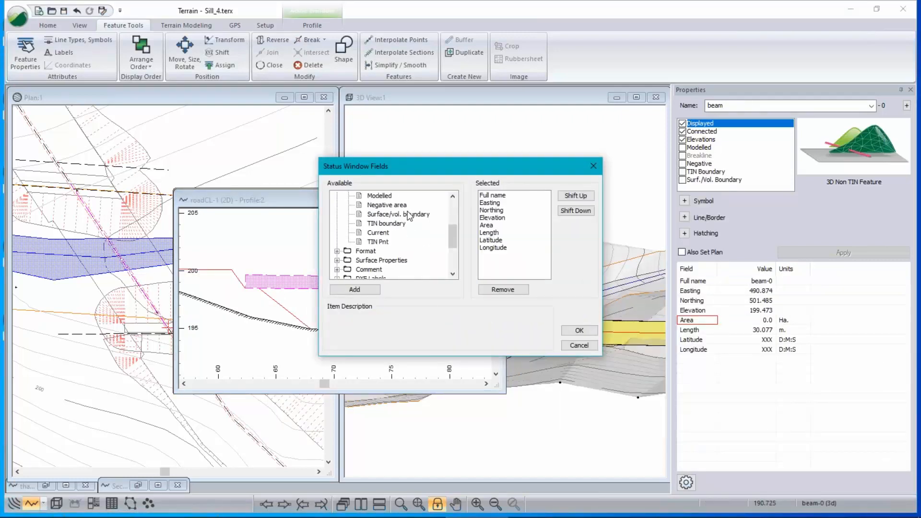
scroll(412, 252, up, 2)
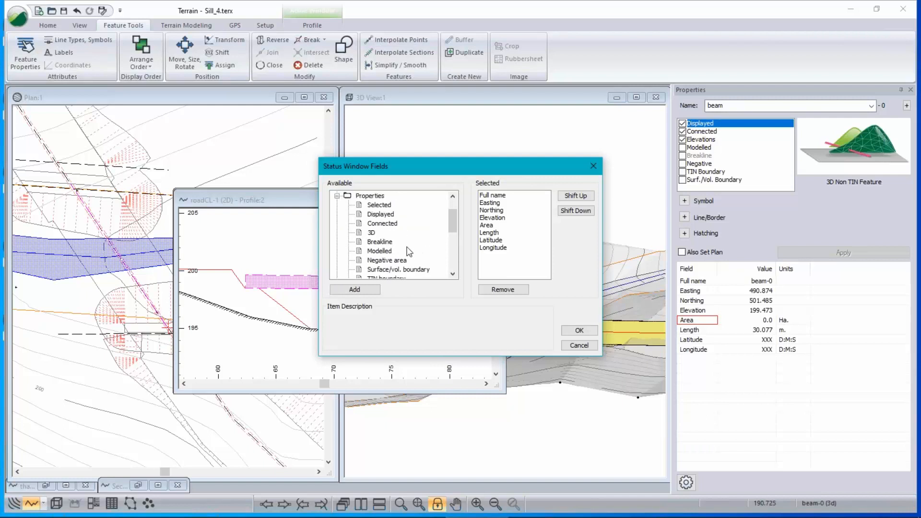
scroll(423, 238, down, 1)
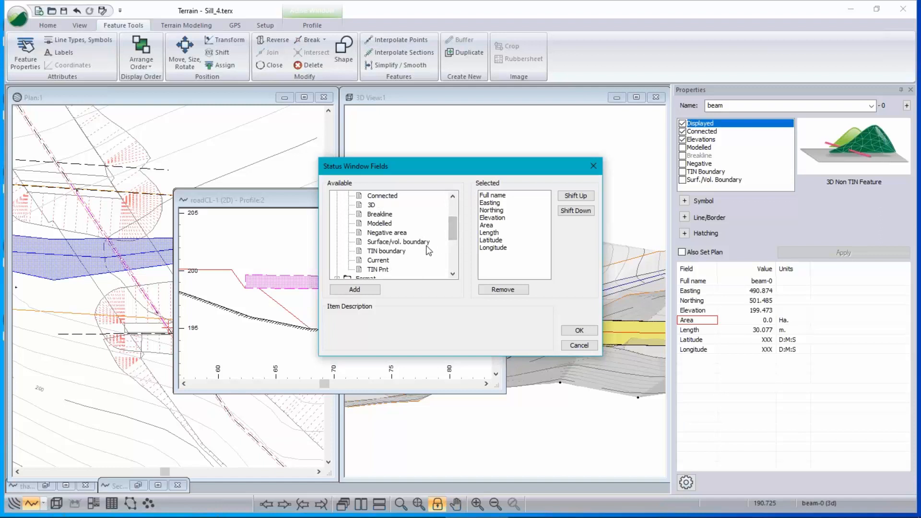
scroll(419, 247, up, 2)
click(337, 215)
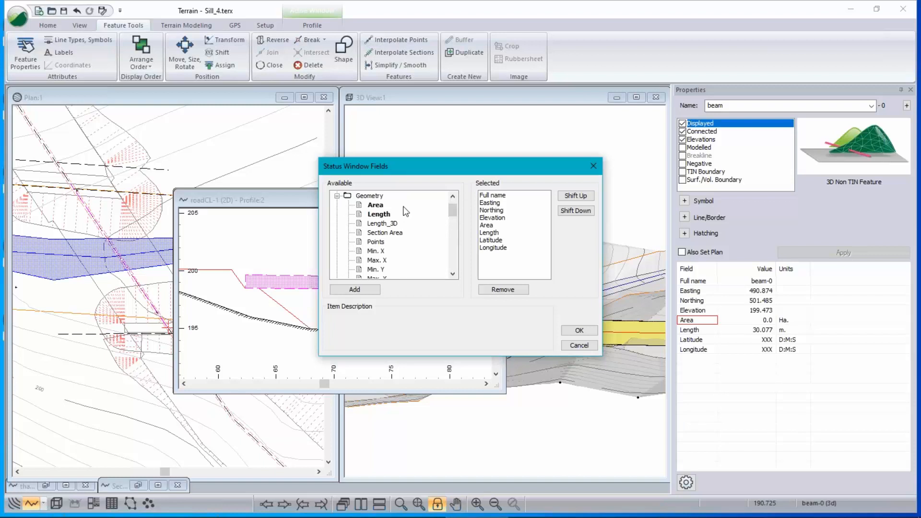
scroll(407, 265, down, 1)
scroll(407, 265, down, 5)
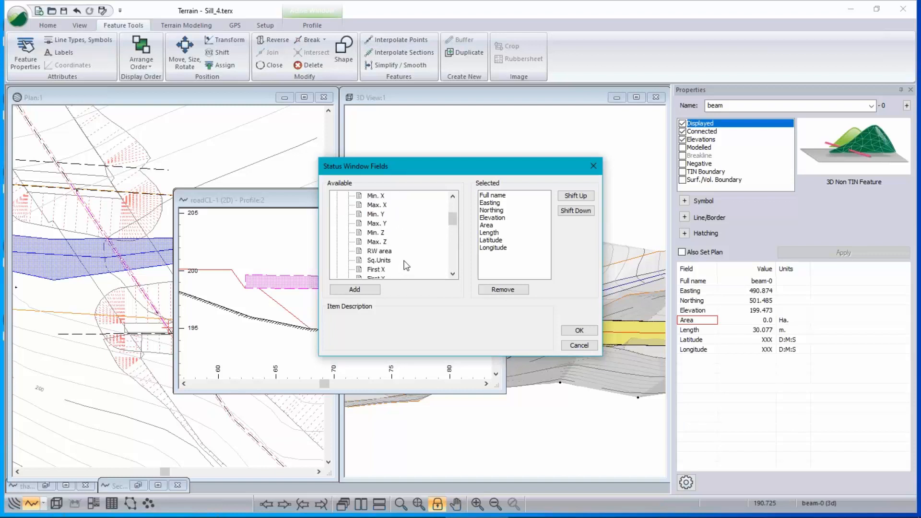
scroll(405, 256, up, 3)
scroll(406, 256, up, 2)
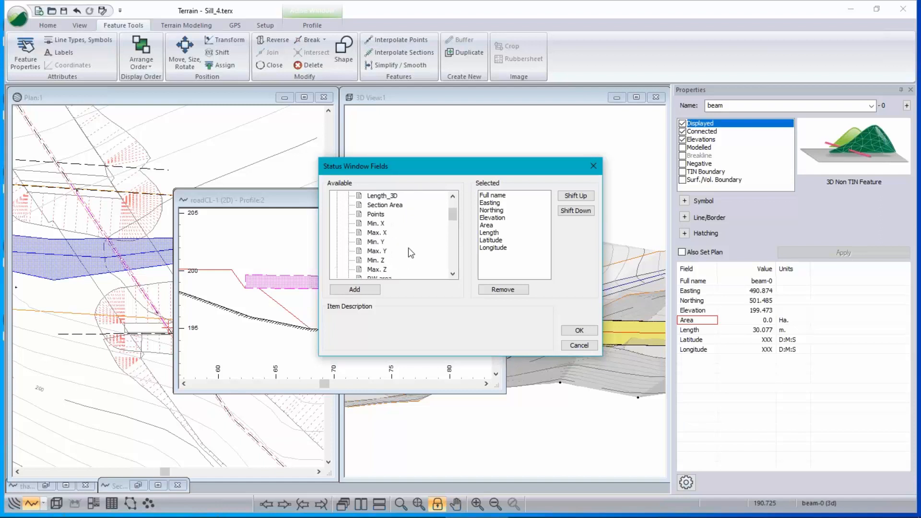
double_click(399, 205)
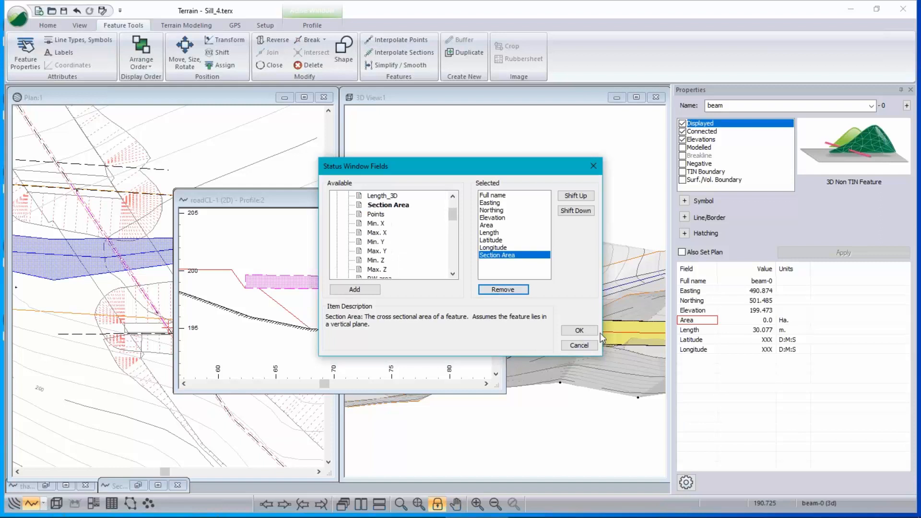
click(579, 330)
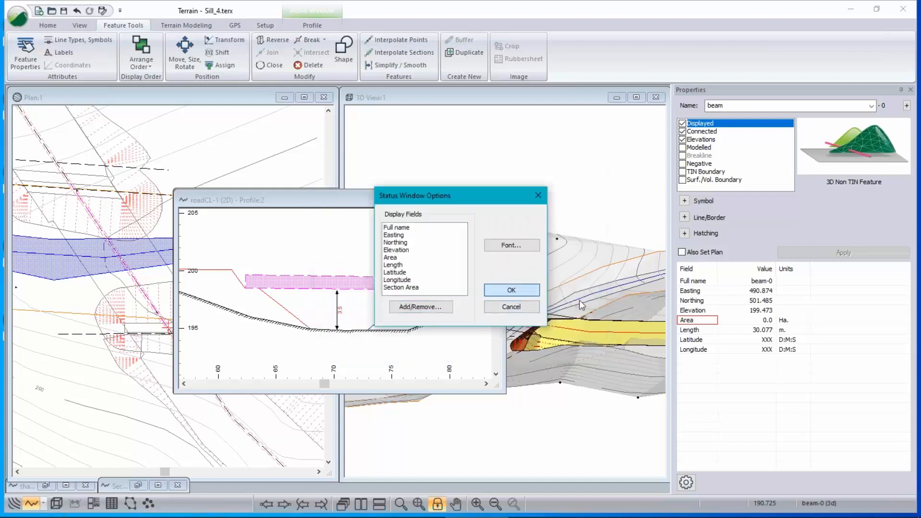
click(510, 289)
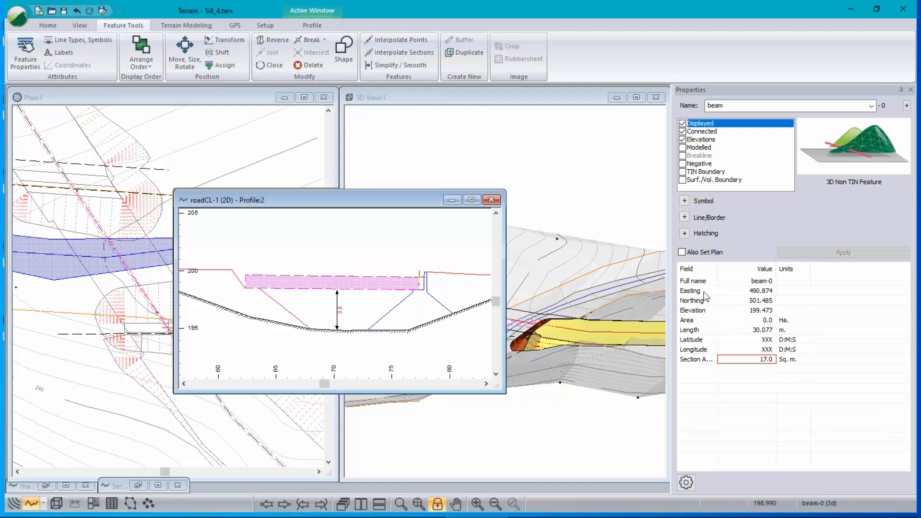
Step: Minimize the roadCL and Section-3 profile windows, briefly switching to bridge.dsnx in Location and back to Terrain in between
click(451, 199)
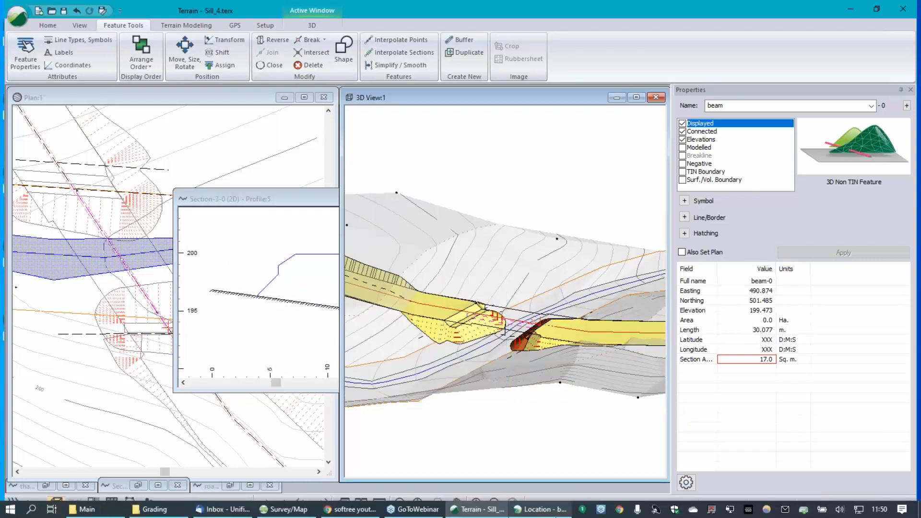
click(556, 515)
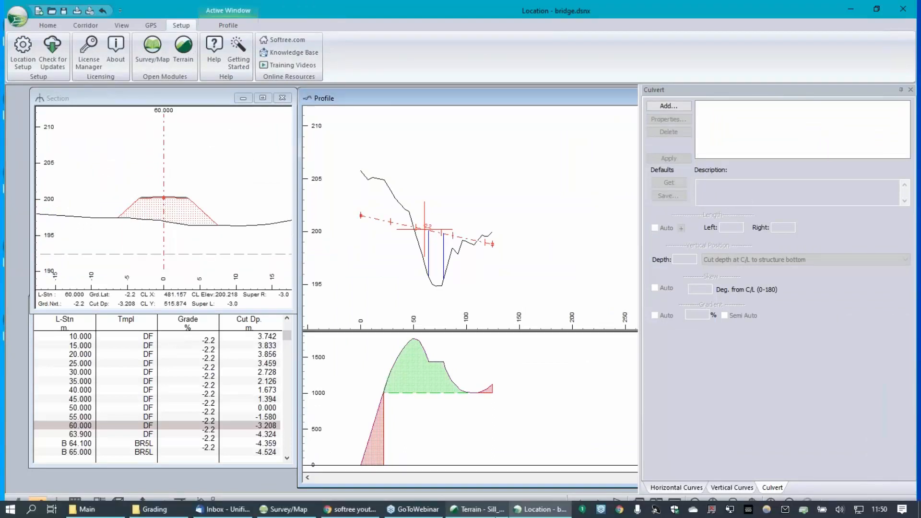
click(477, 508)
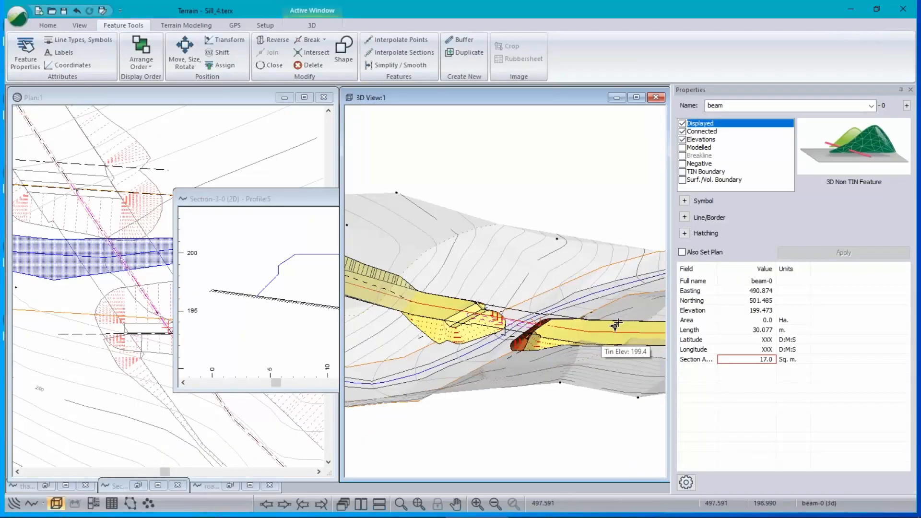
click(322, 211)
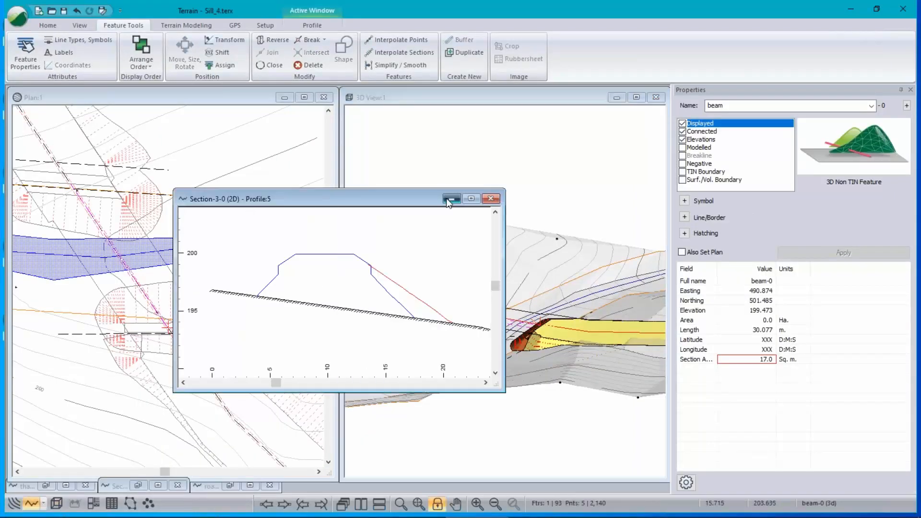
click(450, 198)
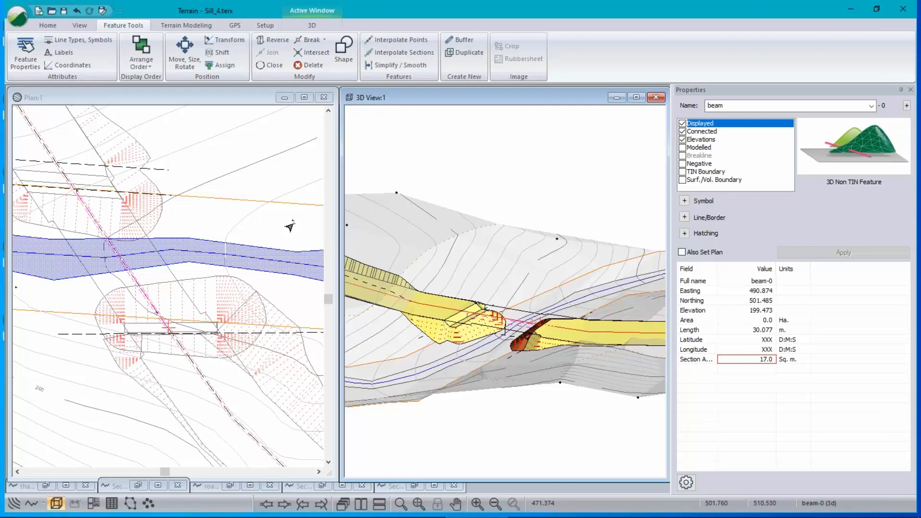
Step: Select the 4860xlsA point feature above the stream in the plan and start an ASCII text (*.csv) export named text
click(293, 229)
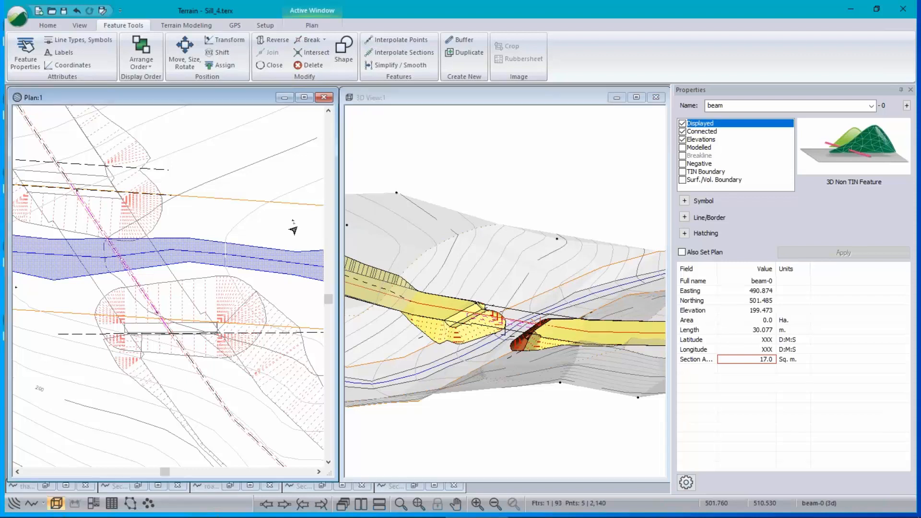
click(294, 224)
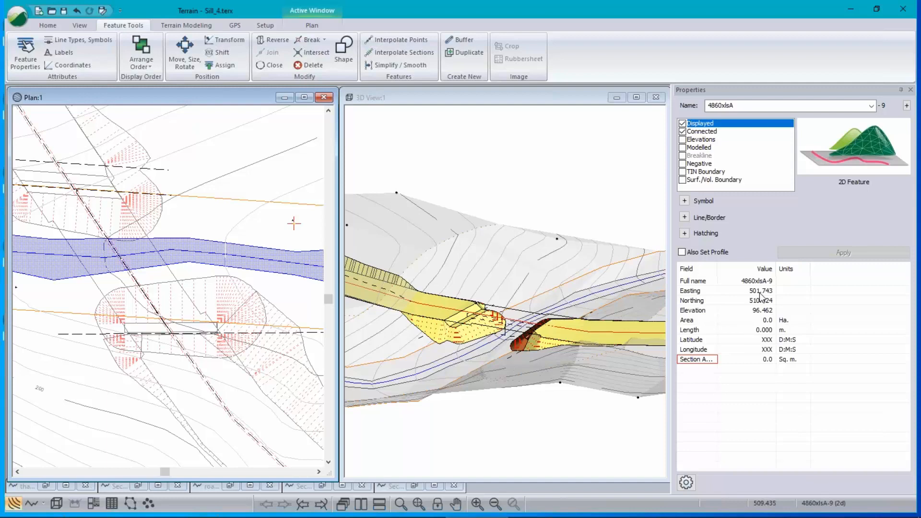
click(18, 20)
click(33, 122)
click(374, 372)
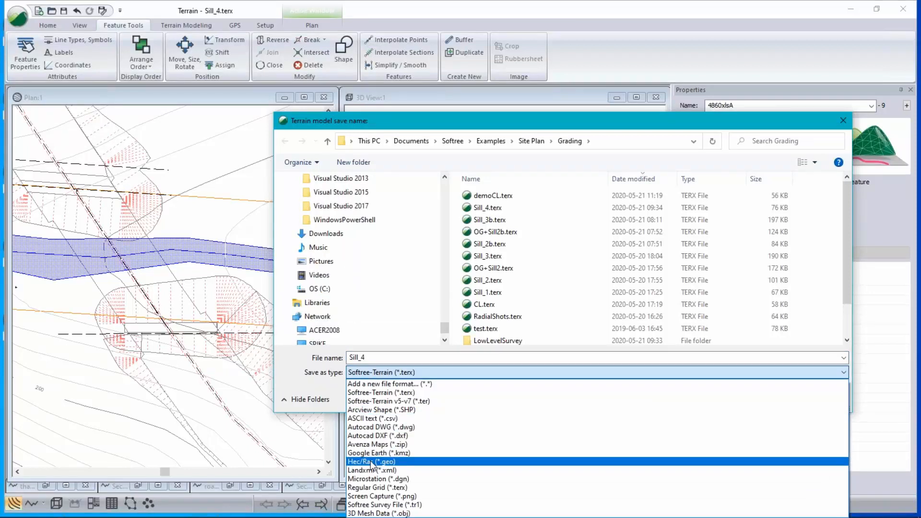
click(374, 419)
click(377, 356)
text(text)
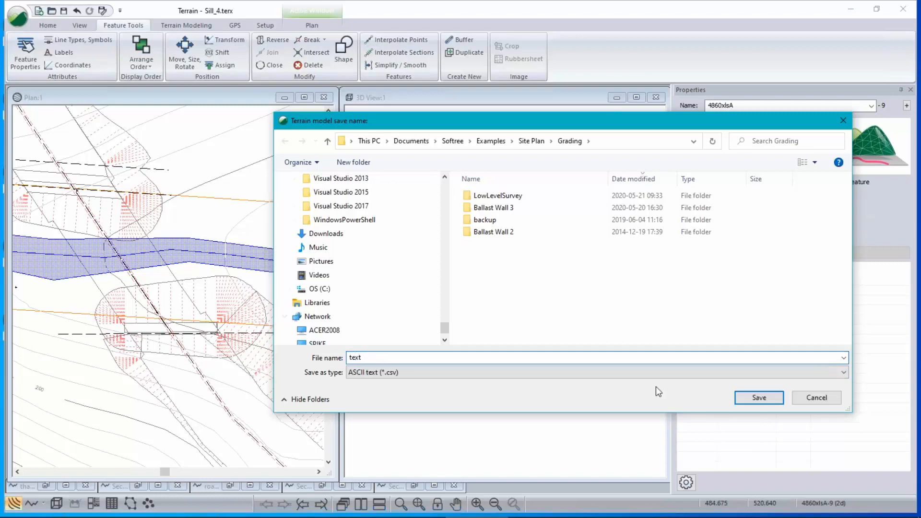
click(765, 396)
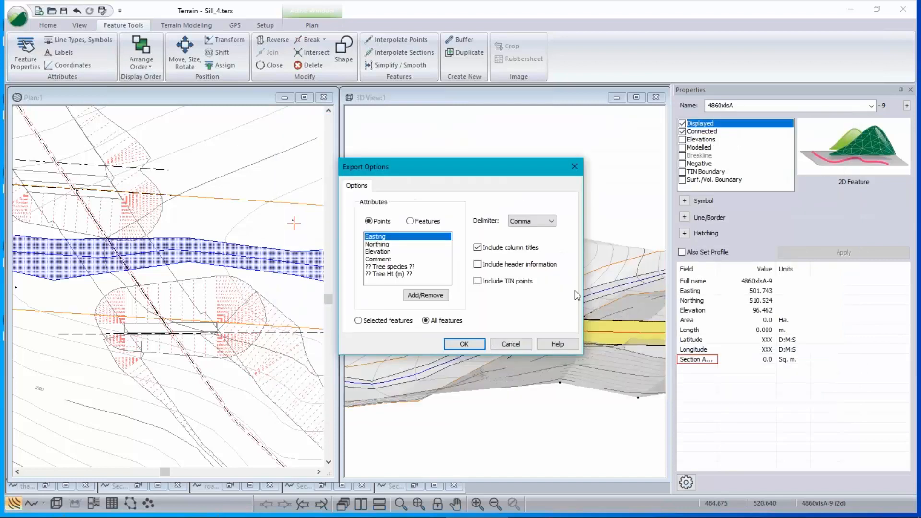
Step: Limit the export to selected features, view the available point attributes, and cancel the export
click(359, 321)
click(384, 259)
click(396, 266)
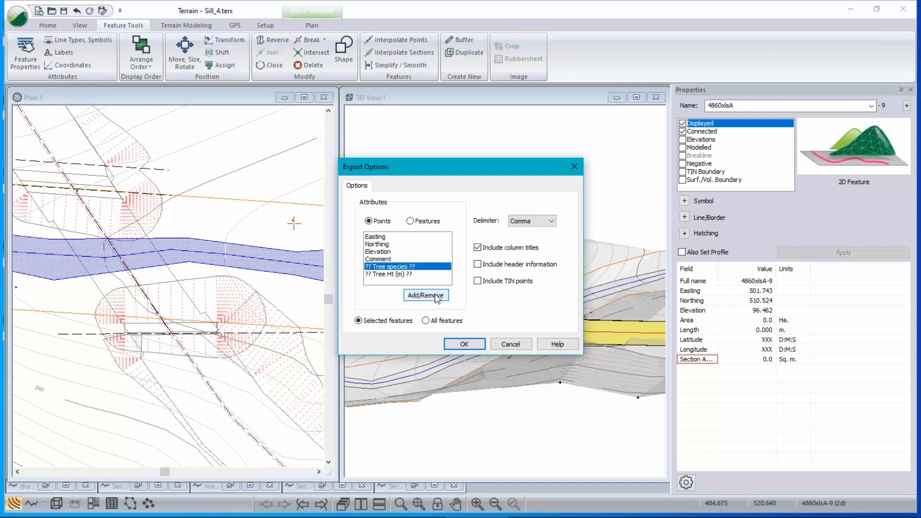
click(435, 298)
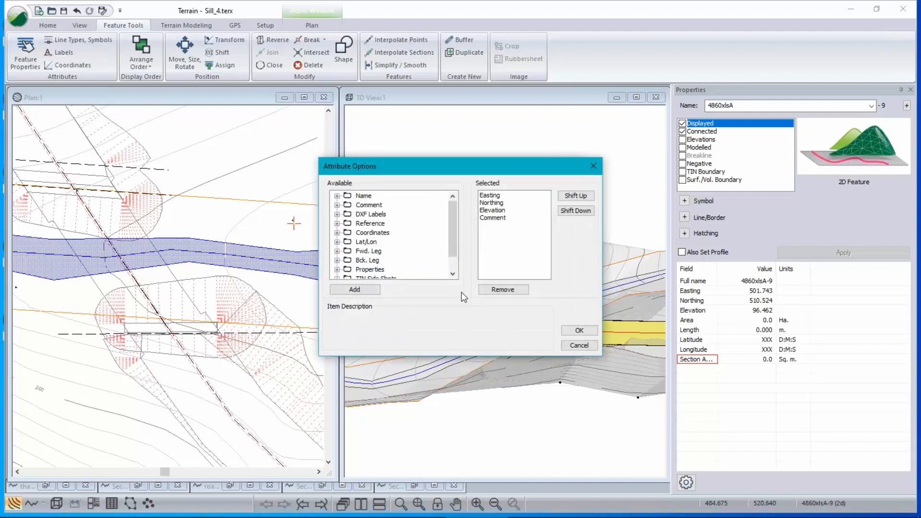
click(579, 345)
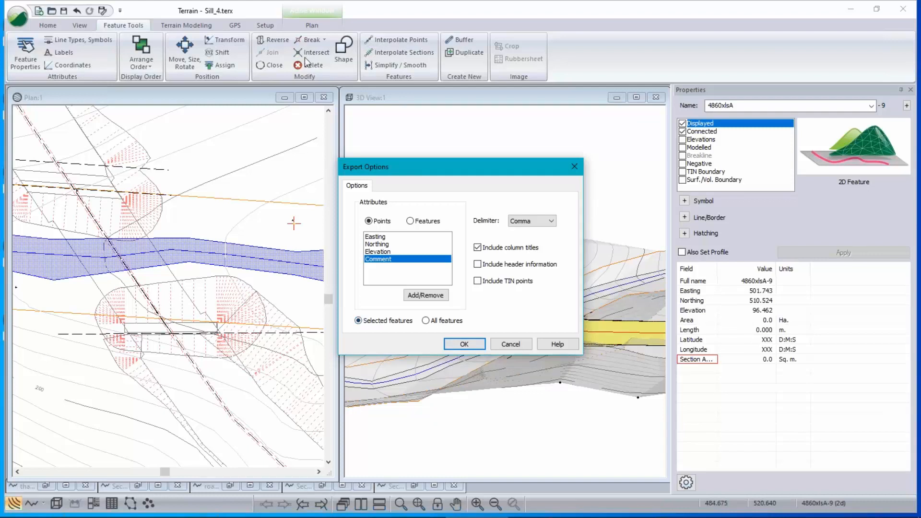
click(518, 346)
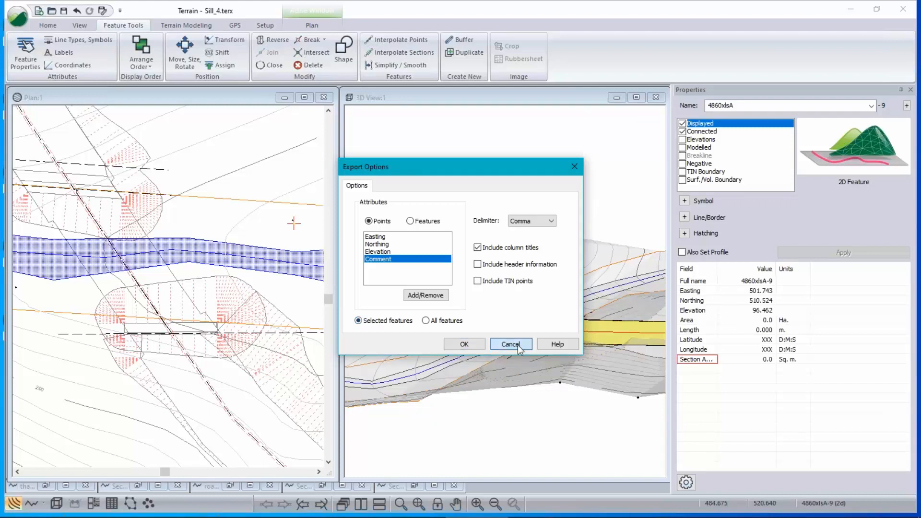
click(519, 349)
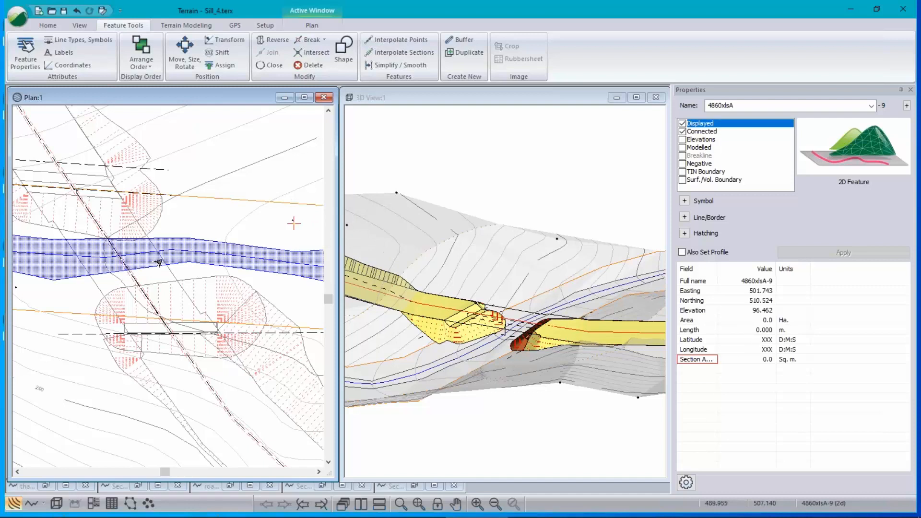
Step: Draw a new two-point 4860xlsA line about 6.5 m long in the plan, along the road centreline below the stream
mouse_move(272, 262)
click(54, 27)
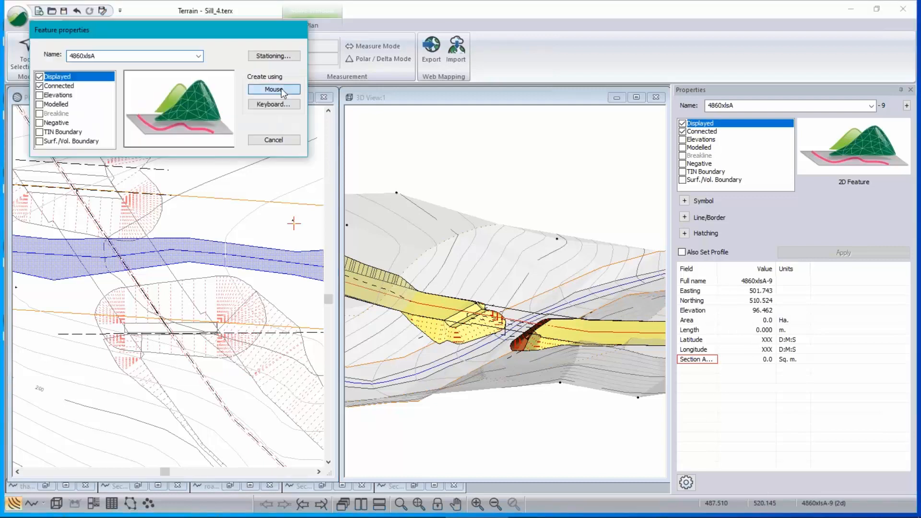
click(282, 90)
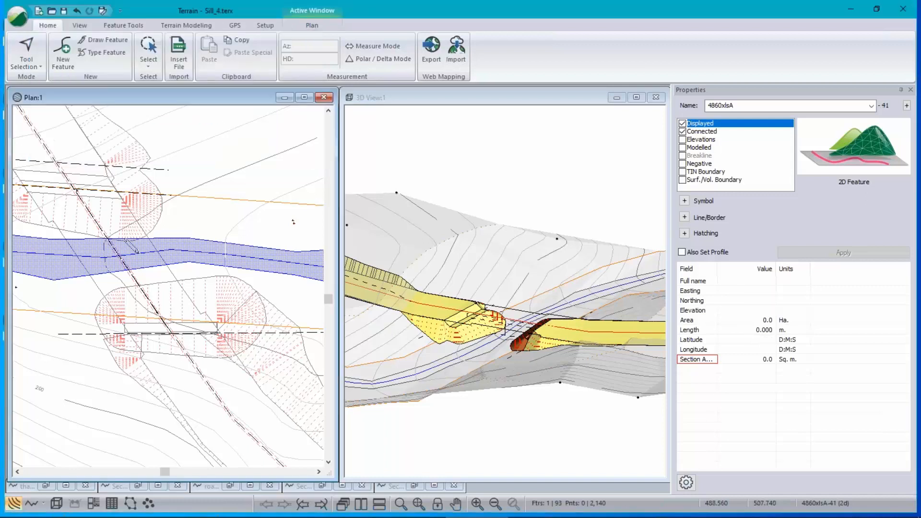
click(134, 276)
double_click(177, 340)
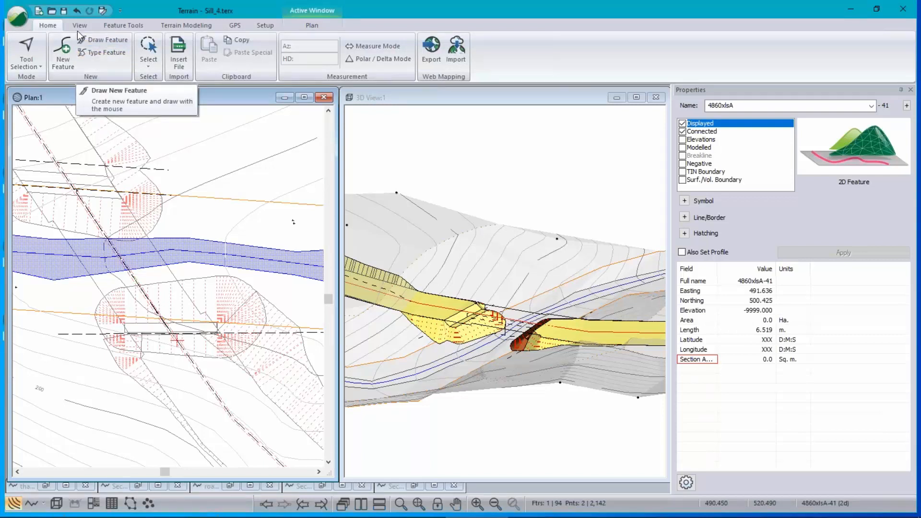
Step: Rotate the new line by 90 degrees with a coordinate transformation, leaving the shift and scale at their defaults
click(187, 25)
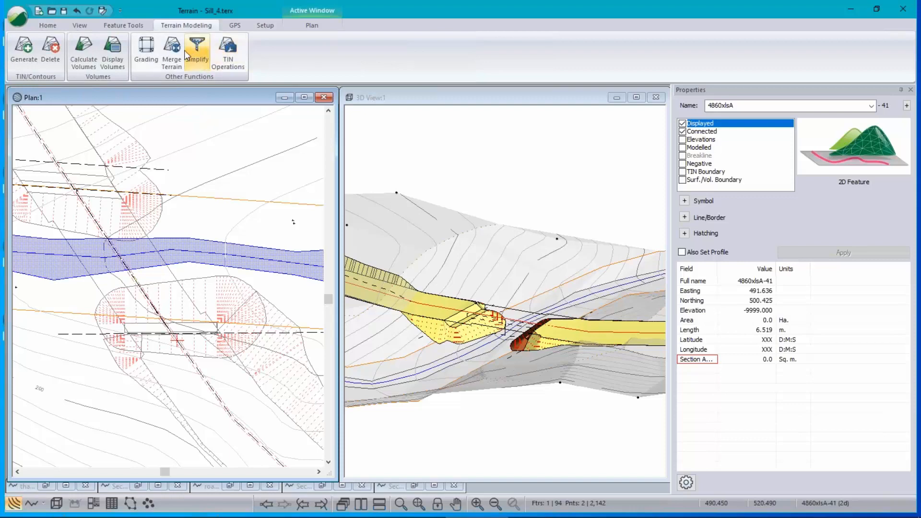
click(123, 25)
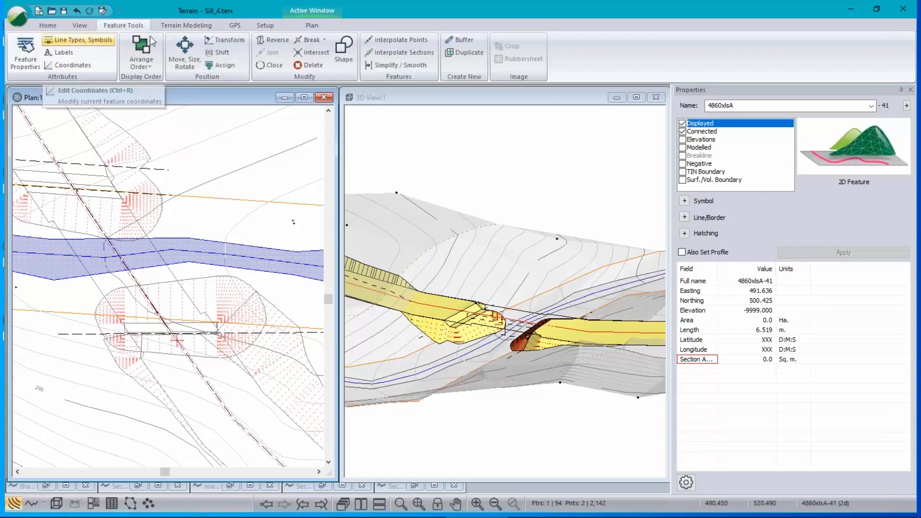
click(220, 42)
click(240, 156)
drag(310, 179, 187, 165)
text(90)
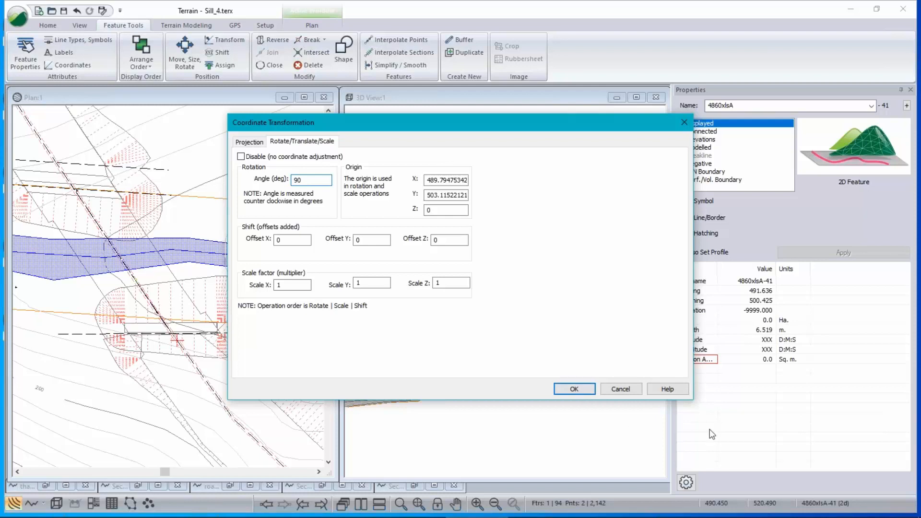
click(570, 390)
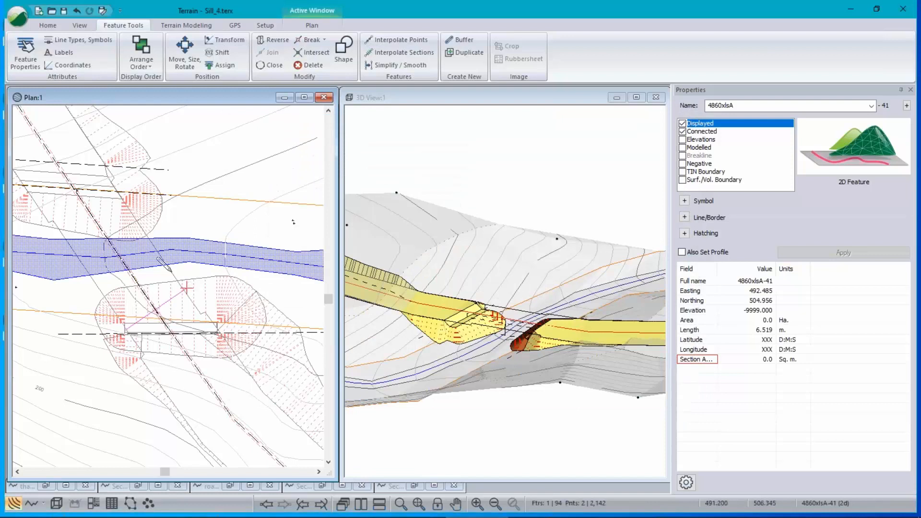
Step: Rotate the new line freehand about its centre in the plan with the Move, Size, Rotate tool
click(185, 53)
drag(163, 290, 175, 254)
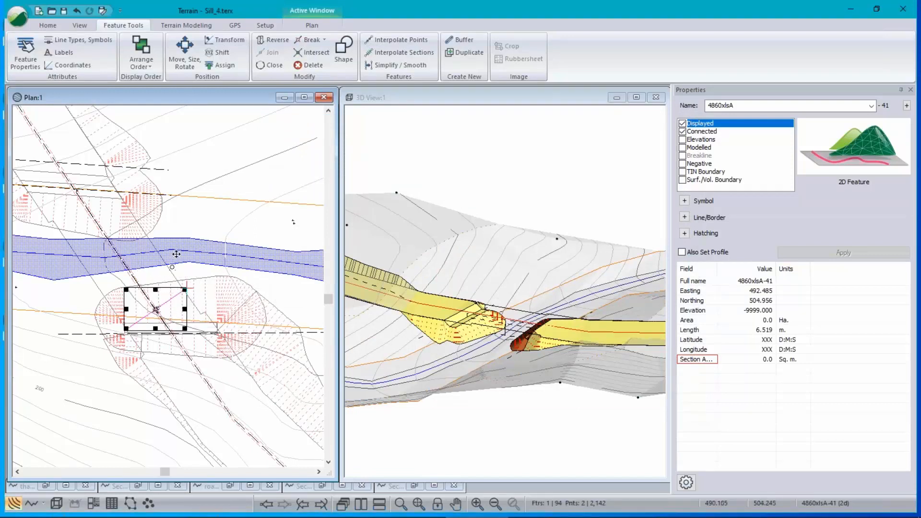